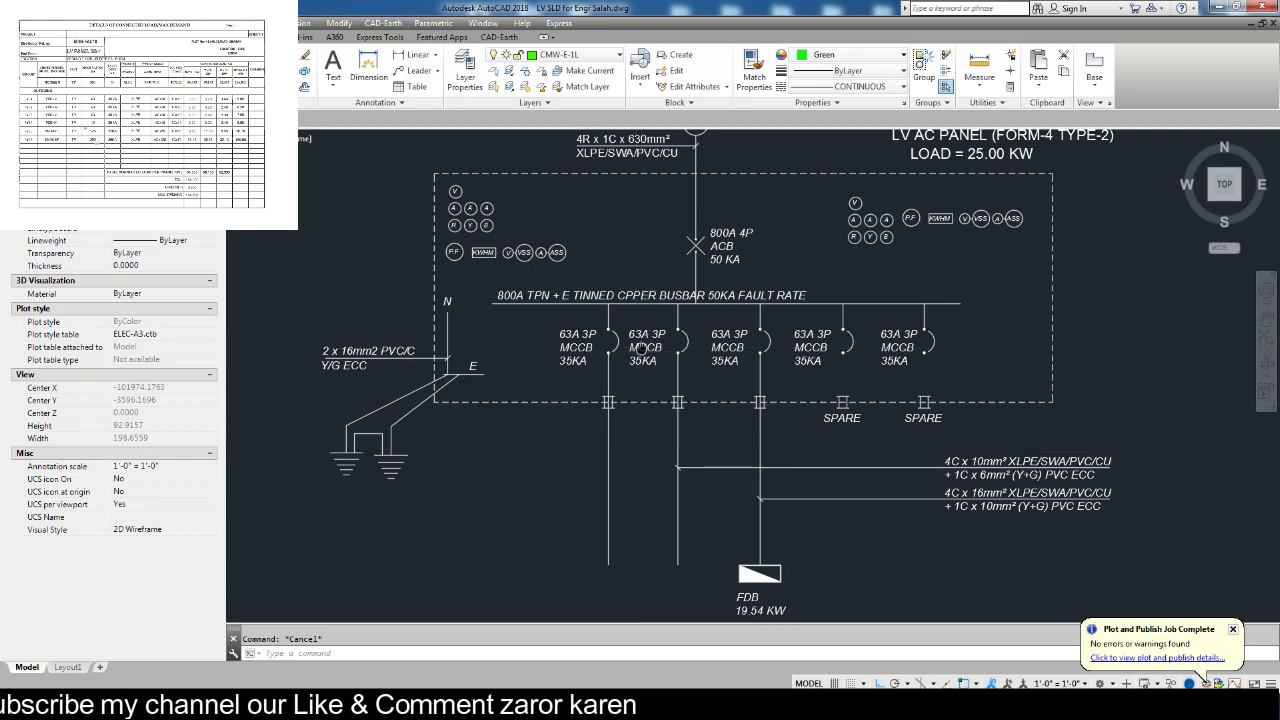
Change the incomer breaker label's rating from 800A to 500A.
{"action": "scroll", "coordinate": [643, 347], "scroll_direction": "down", "scroll_amount": 1}
{"action": "scroll", "coordinate": [553, 396], "scroll_direction": "down", "scroll_amount": 1}
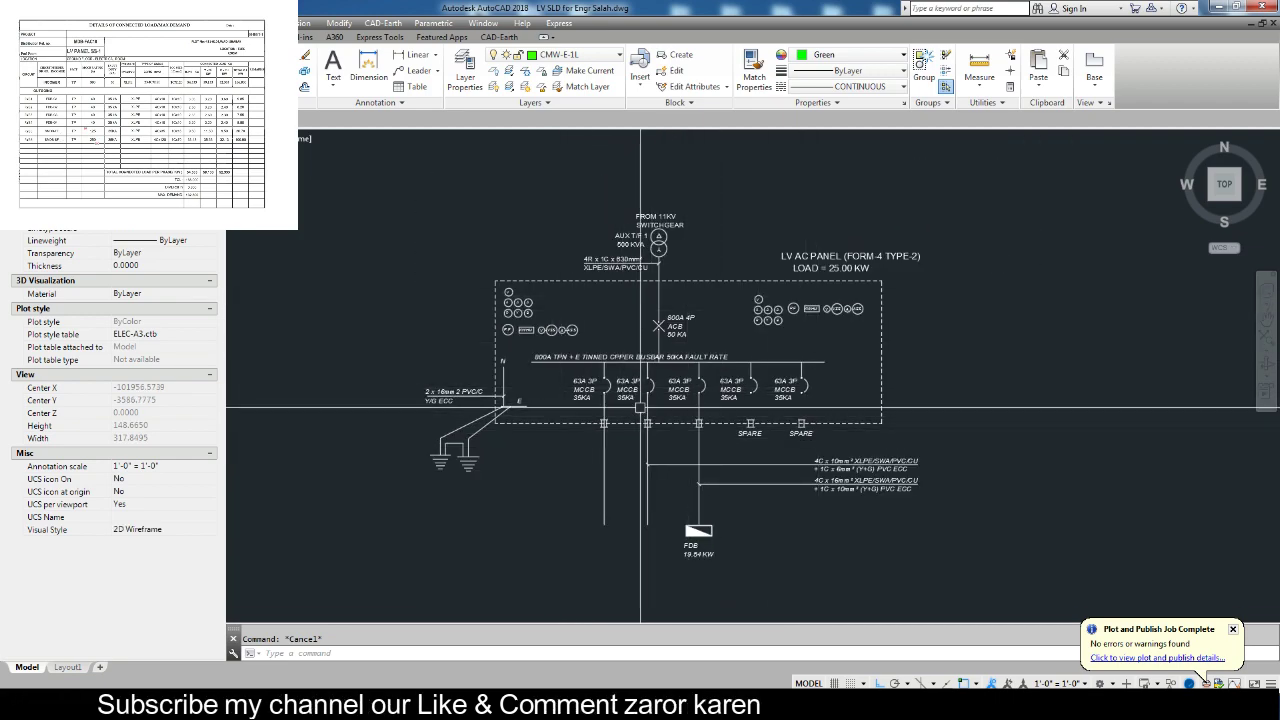
{"action": "scroll", "coordinate": [617, 410], "scroll_direction": "up", "scroll_amount": 1}
{"action": "scroll", "coordinate": [589, 422], "scroll_direction": "up", "scroll_amount": 1}
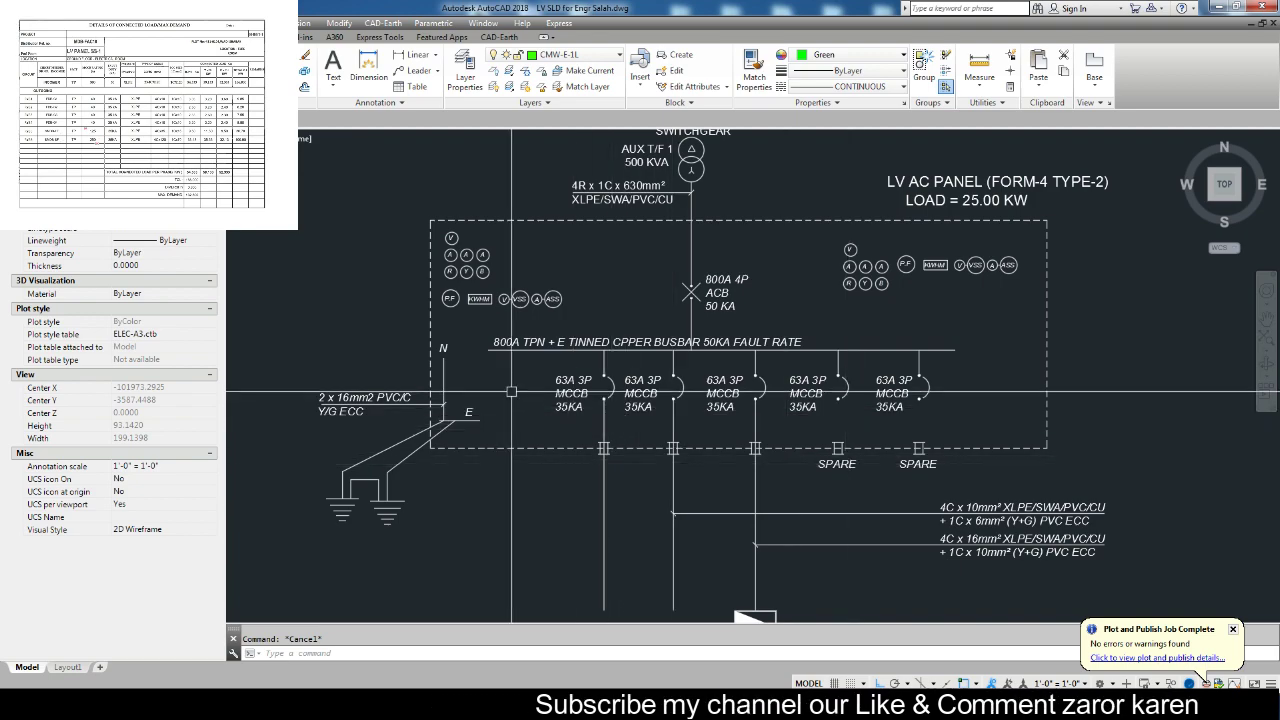
{"action": "scroll", "coordinate": [730, 275], "scroll_direction": "up", "scroll_amount": 1}
{"action": "scroll", "coordinate": [730, 275], "scroll_direction": "up", "scroll_amount": 2}
{"action": "scroll", "coordinate": [730, 275], "scroll_direction": "up", "scroll_amount": 3}
{"action": "left_click", "coordinate": [690, 282]}
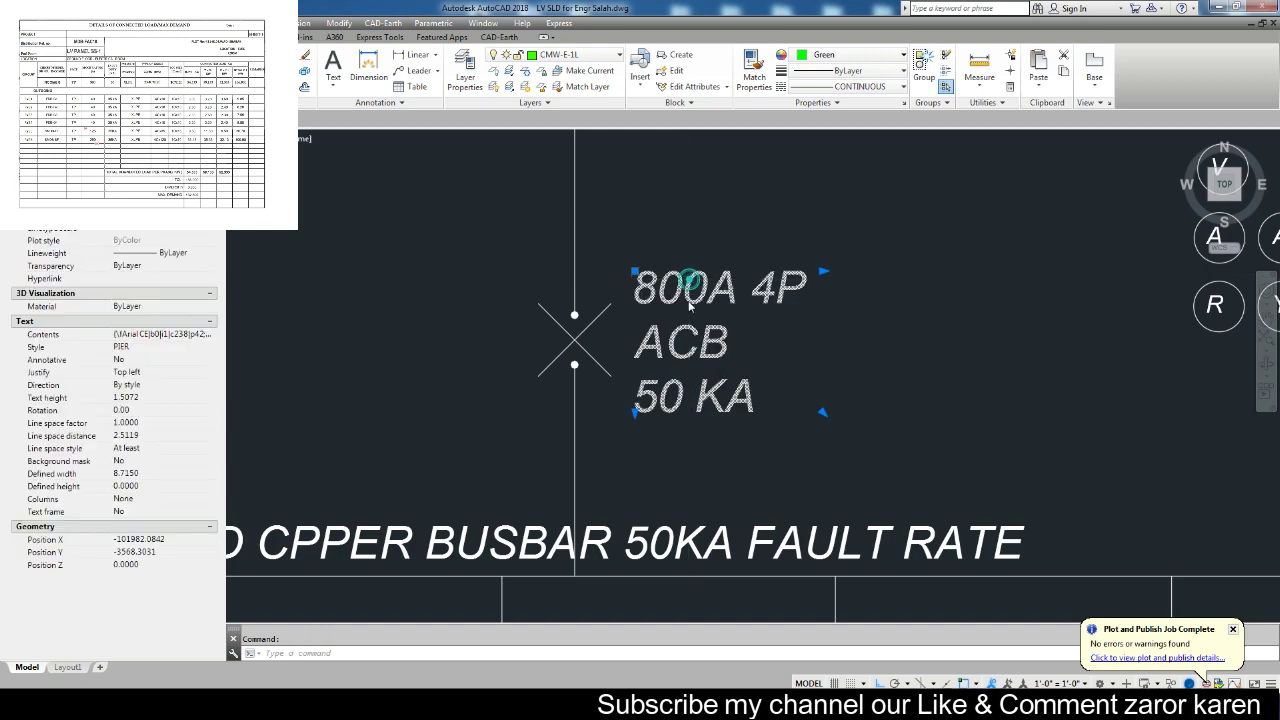
{"action": "double_click", "coordinate": [689, 300]}
{"action": "type", "text": "5"}
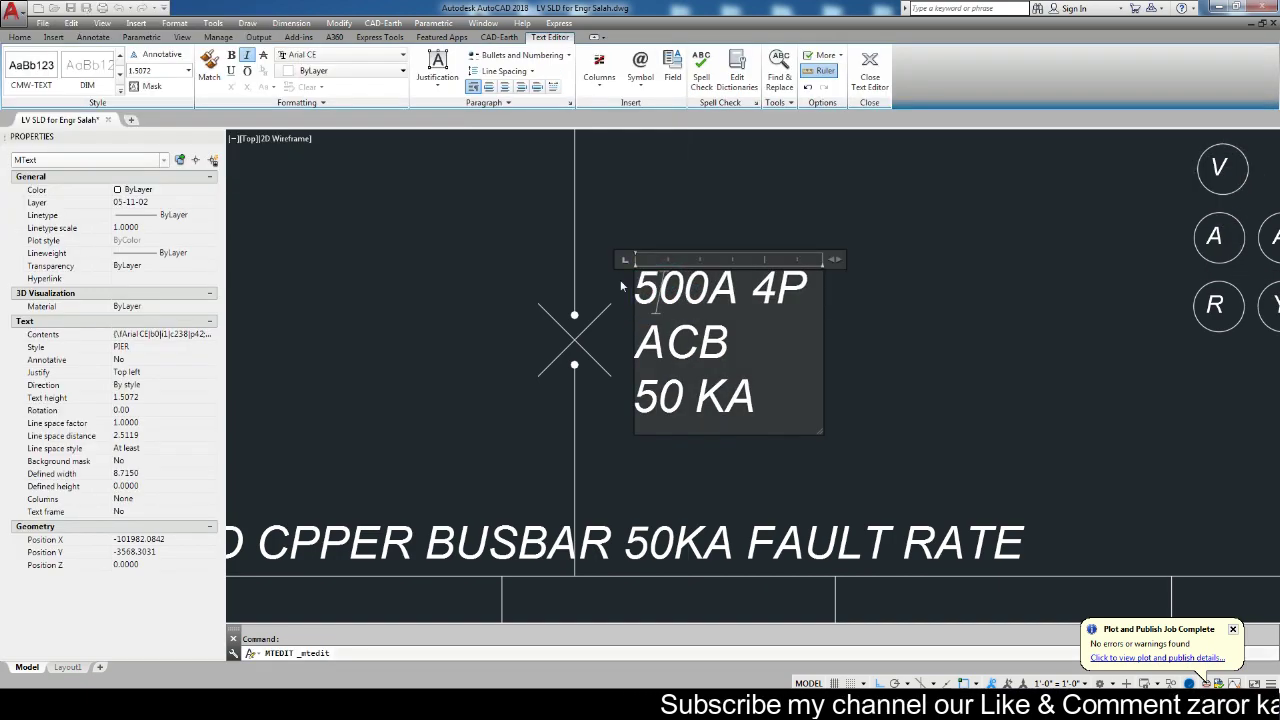
{"action": "left_click", "coordinate": [621, 287]}
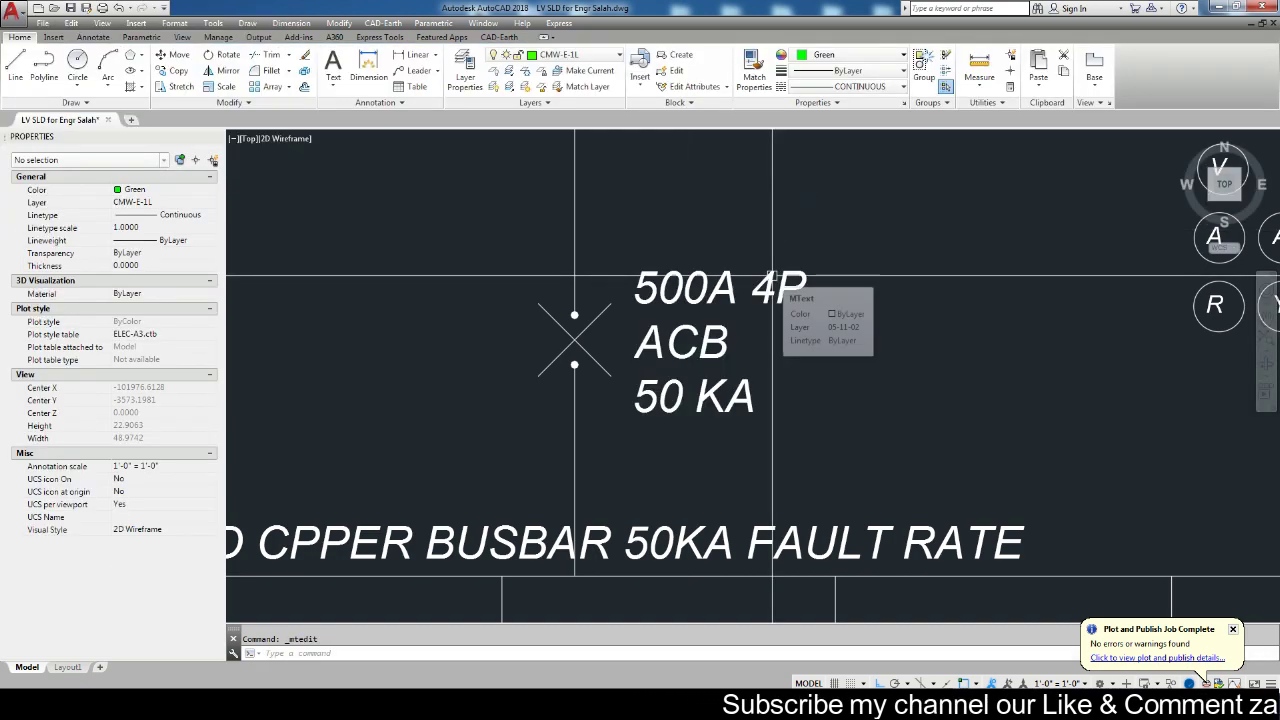
Change the incomer to TP poles and MCCB type, reading 500A TP MCCB 50 KA.
{"action": "double_click", "coordinate": [762, 287]}
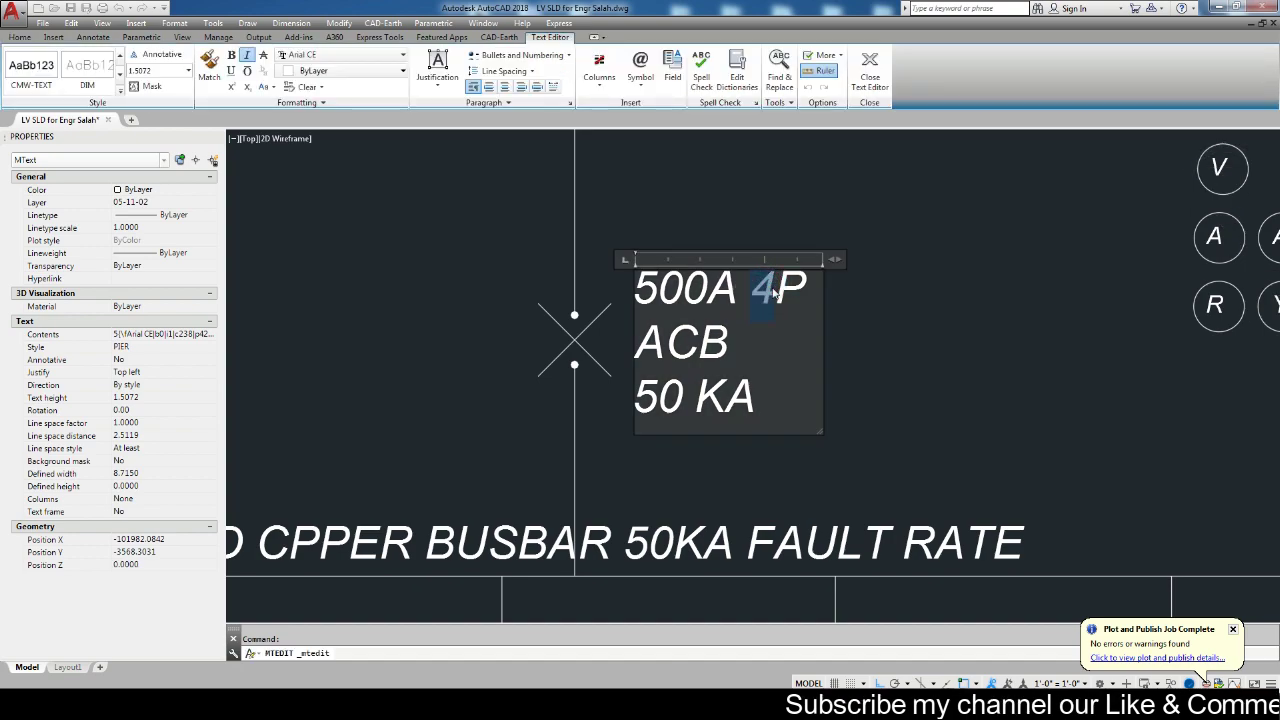
{"action": "type", "text": "T"}
{"action": "left_click", "coordinate": [887, 356]}
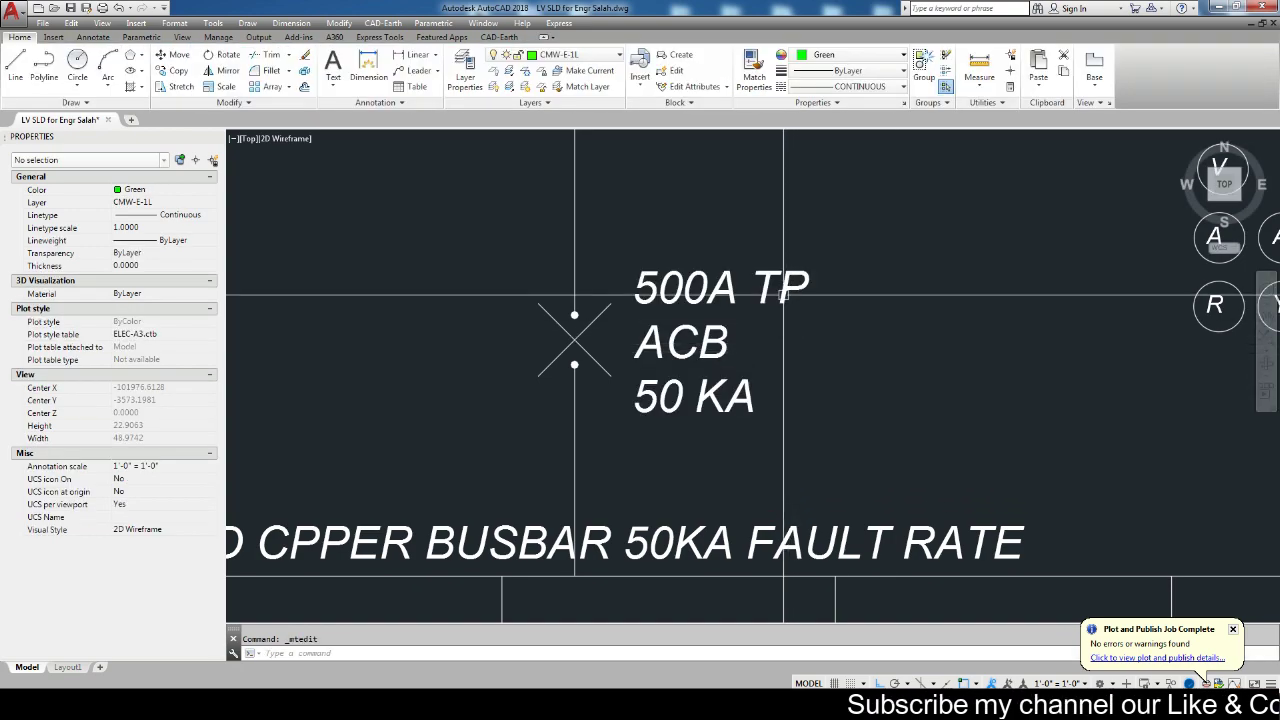
{"action": "double_click", "coordinate": [700, 345]}
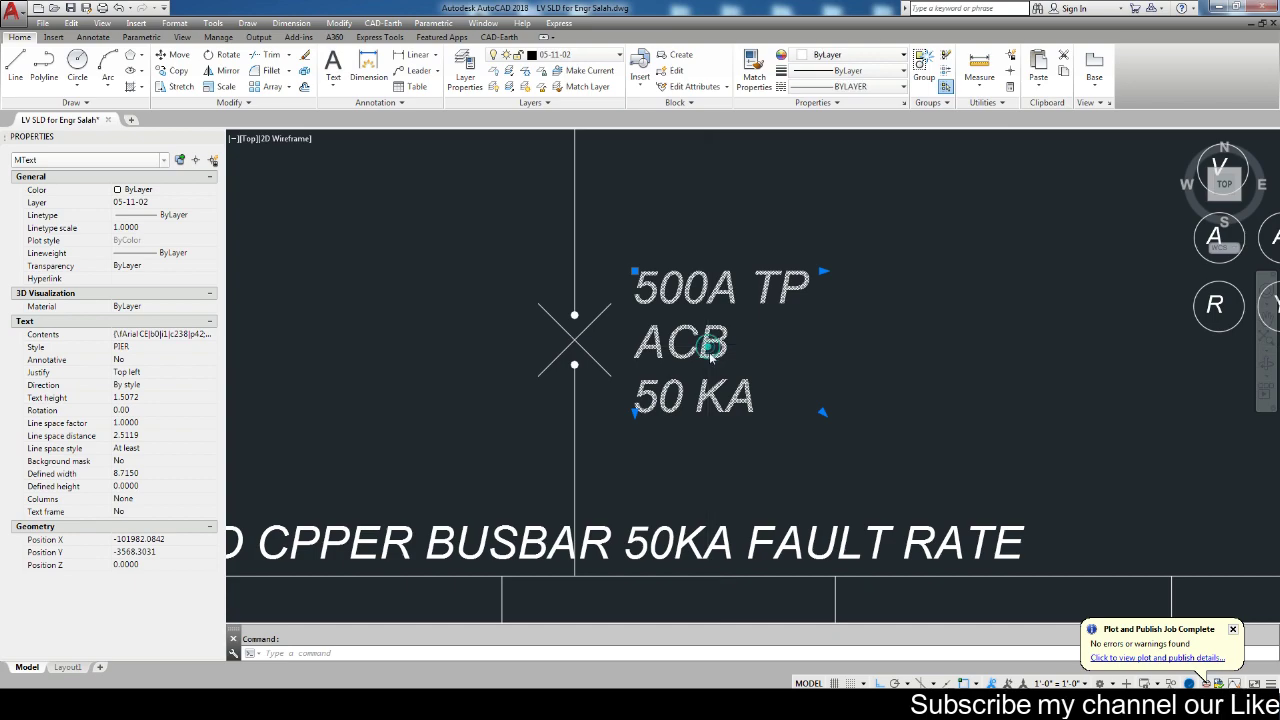
{"action": "type", "text": "MC"}
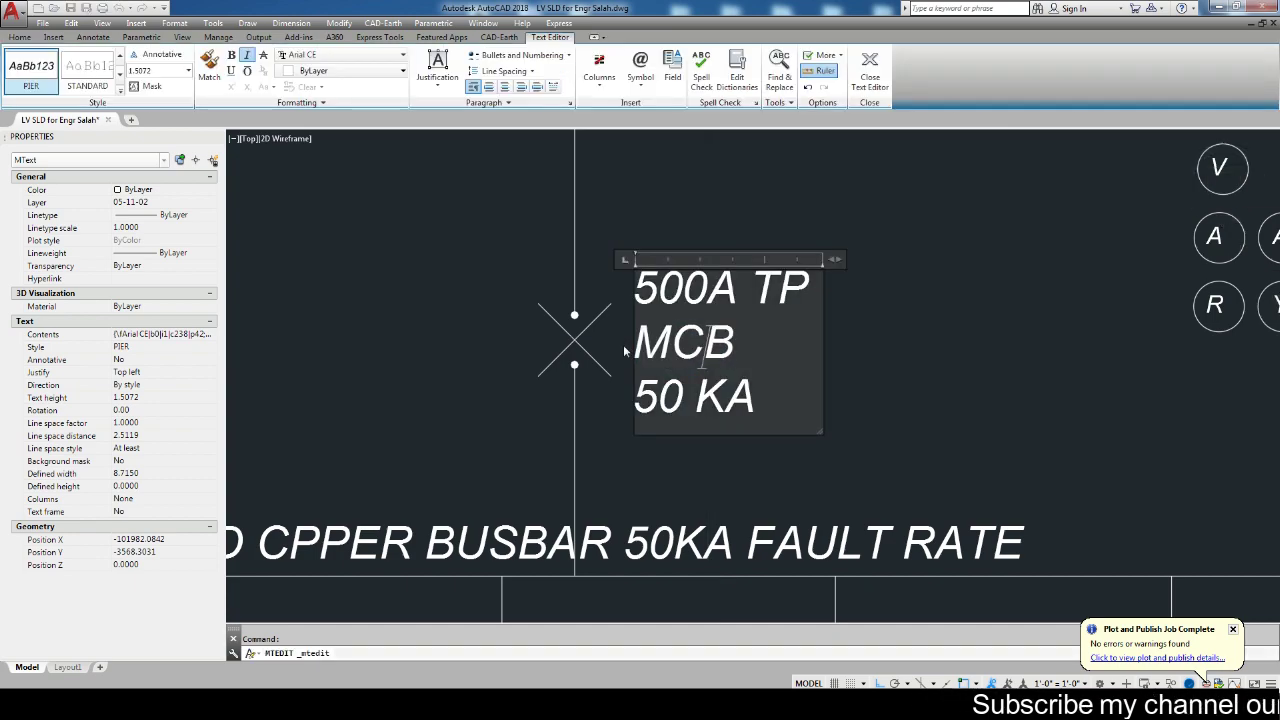
{"action": "type", "text": "C"}
{"action": "left_click", "coordinate": [695, 465]}
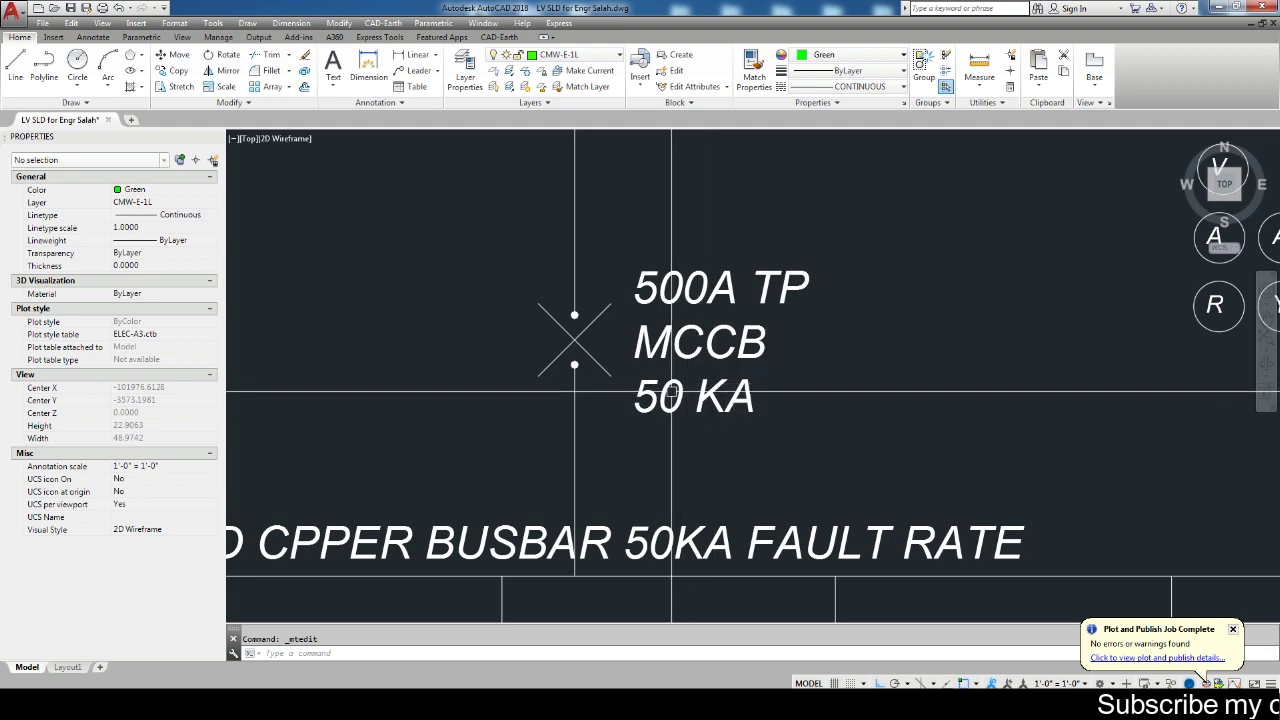
{"action": "left_click", "coordinate": [673, 405]}
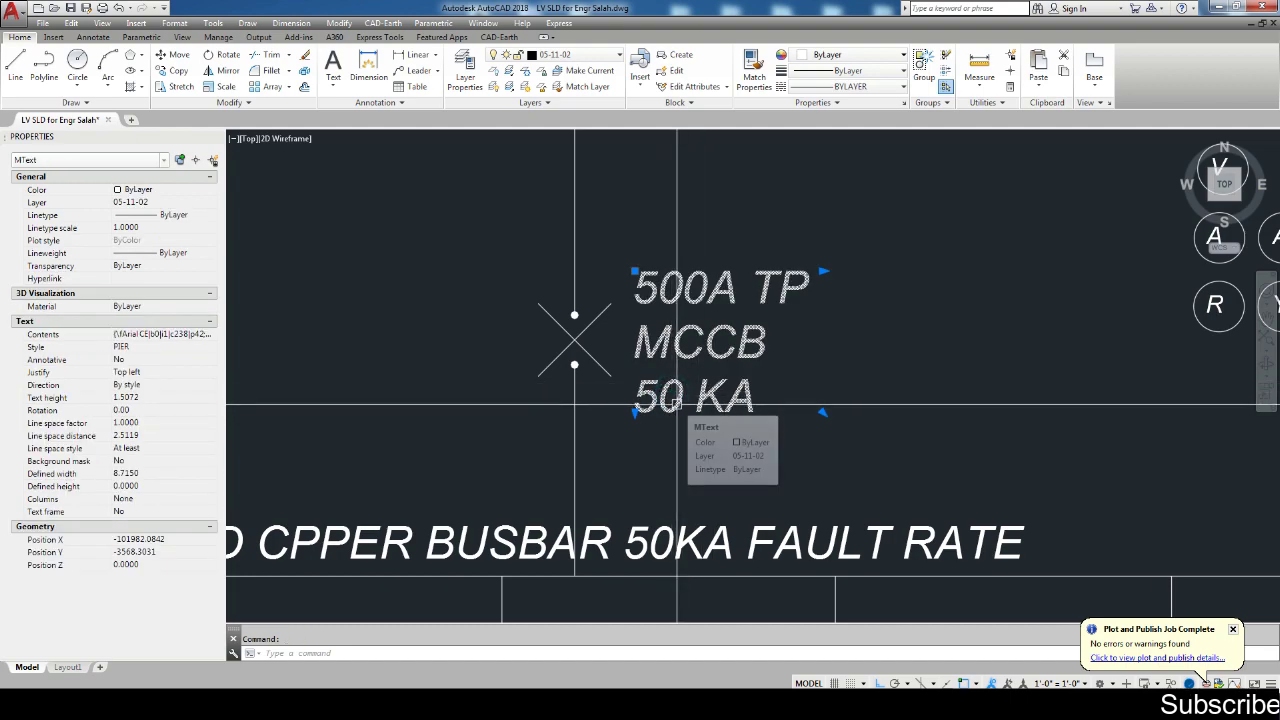
Change the busbar label from 800A to 500A TPN + E.
{"action": "scroll", "coordinate": [677, 404], "scroll_direction": "down", "scroll_amount": 2}
{"action": "scroll", "coordinate": [677, 404], "scroll_direction": "down", "scroll_amount": 2}
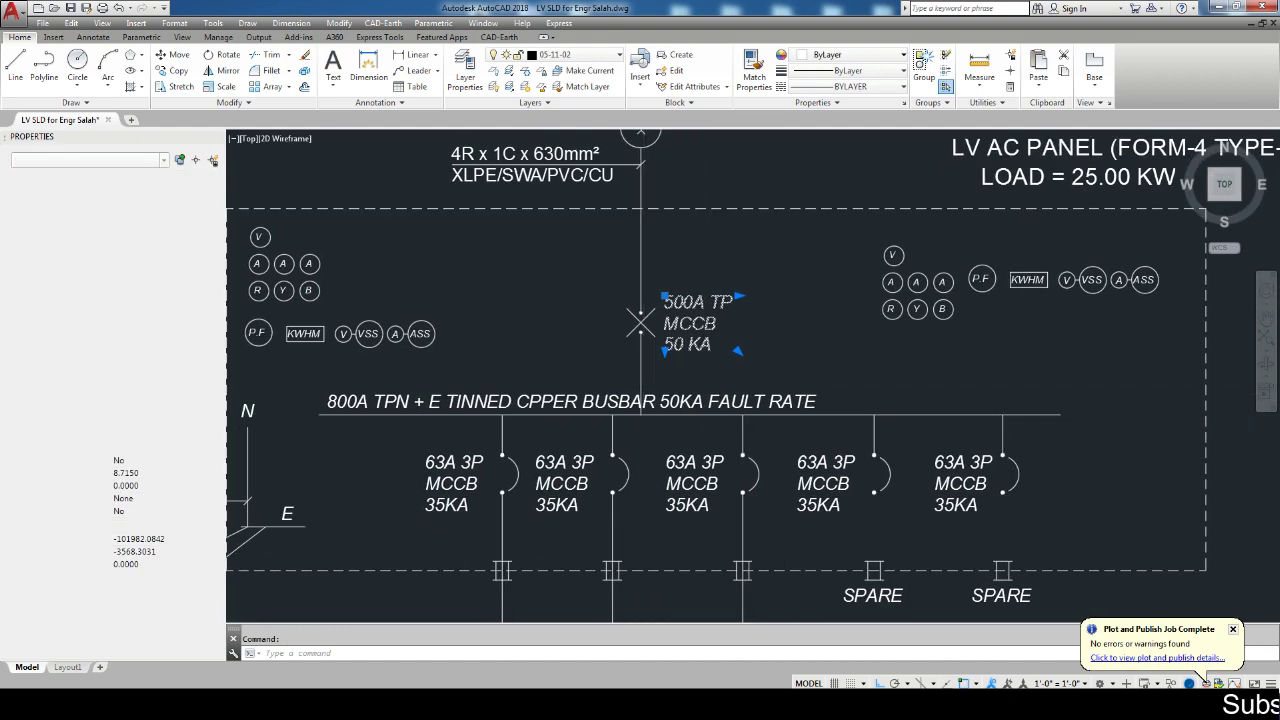
{"action": "scroll", "coordinate": [643, 239], "scroll_direction": "down", "scroll_amount": 2}
{"action": "key", "text": "Escape"}
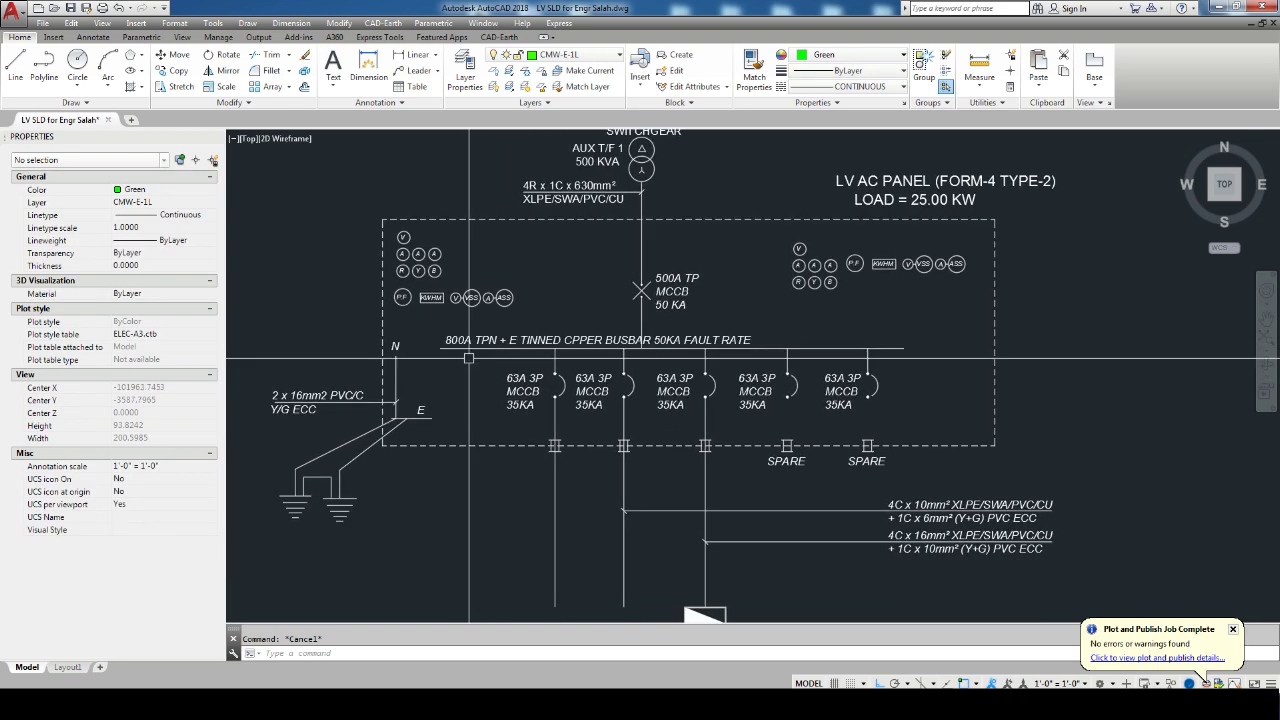
{"action": "scroll", "coordinate": [469, 357], "scroll_direction": "up", "scroll_amount": 4}
{"action": "double_click", "coordinate": [449, 350]}
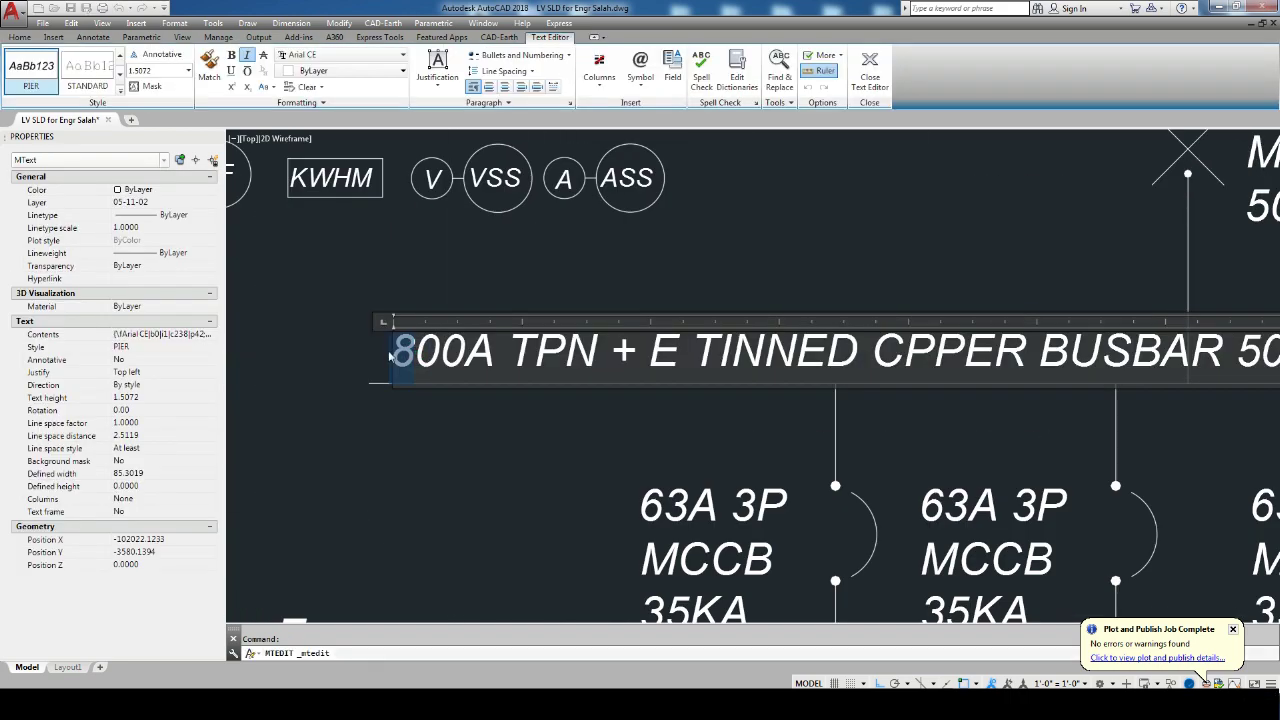
{"action": "type", "text": "5"}
{"action": "left_click", "coordinate": [474, 468]}
{"action": "scroll", "coordinate": [600, 400], "scroll_direction": "down", "scroll_amount": 3}
{"action": "scroll", "coordinate": [600, 400], "scroll_direction": "down", "scroll_amount": 3}
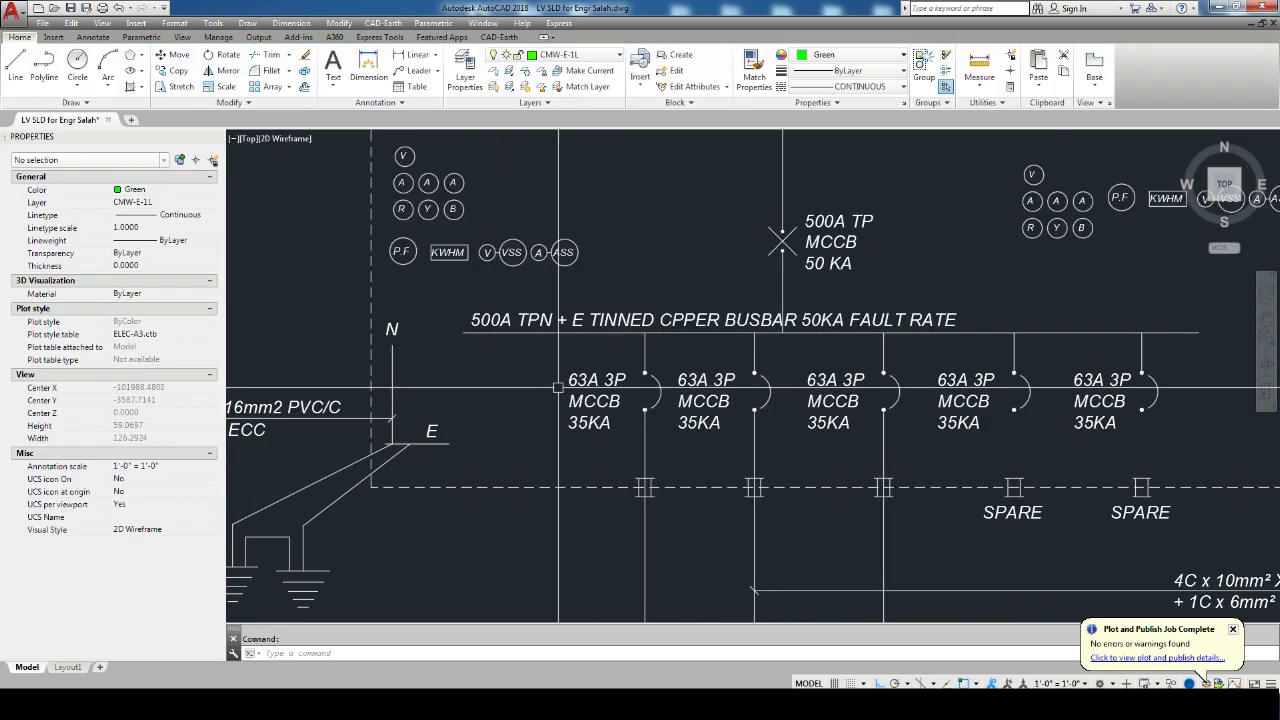
{"action": "scroll", "coordinate": [605, 444], "scroll_direction": "up", "scroll_amount": 5}
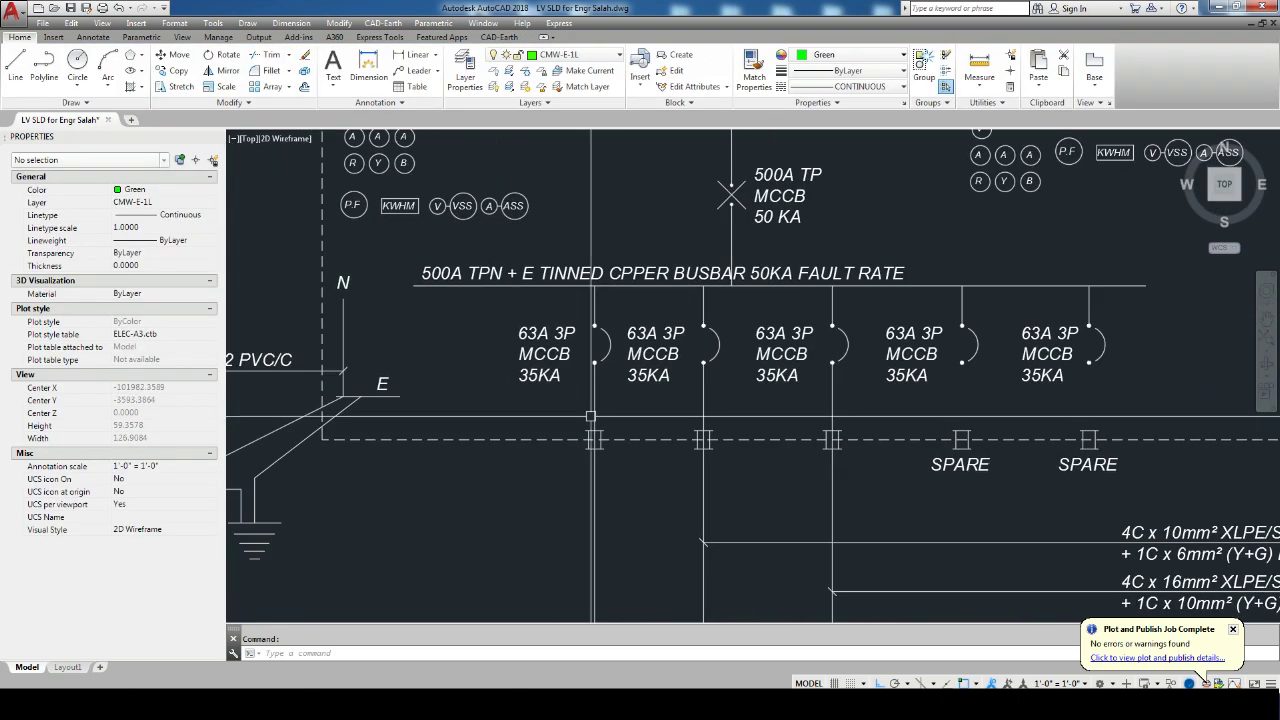
{"action": "scroll", "coordinate": [605, 444], "scroll_direction": "down", "scroll_amount": 1}
{"action": "middle_click_drag", "start_coordinate": [605, 444], "coordinate": [604, 404]}
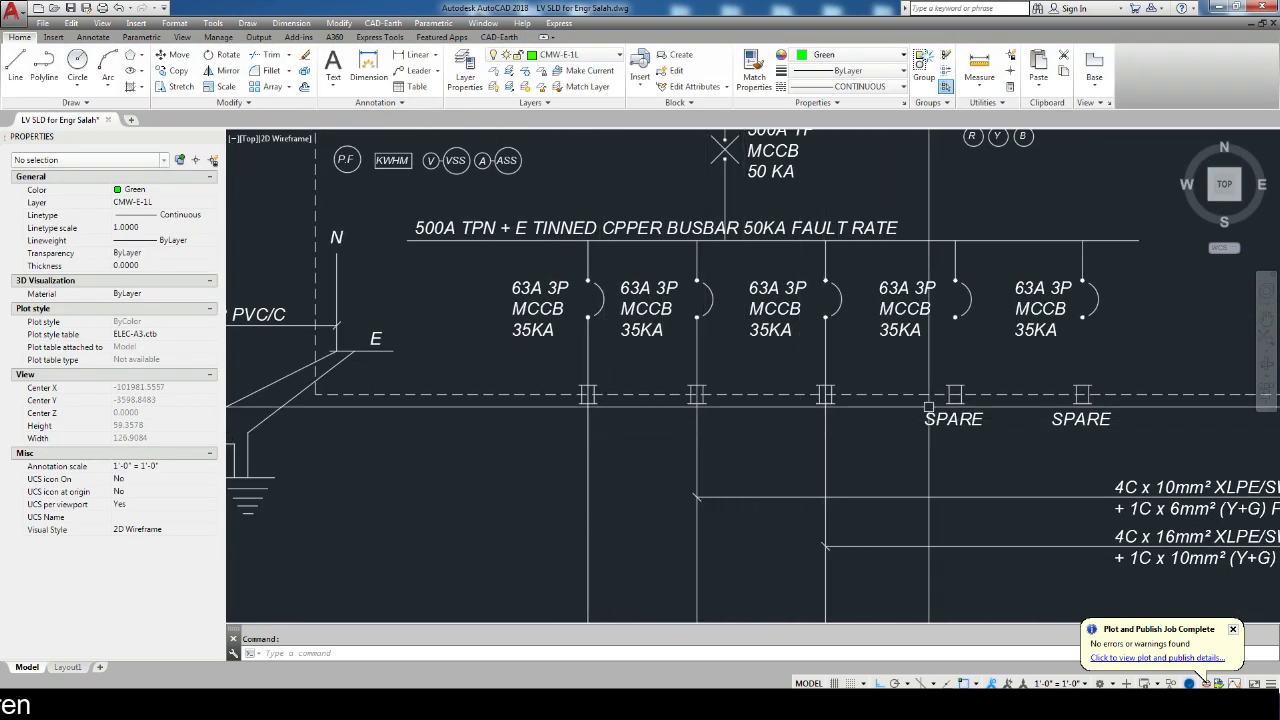
{"action": "scroll", "coordinate": [640, 378], "scroll_direction": "down", "scroll_amount": 2}
Copy the first MCCB feeder with its label, arc and cable line into the panel.
{"action": "scroll", "coordinate": [617, 365], "scroll_direction": "up", "scroll_amount": 4}
{"action": "left_click_drag", "start_coordinate": [600, 300], "coordinate": [505, 370]}
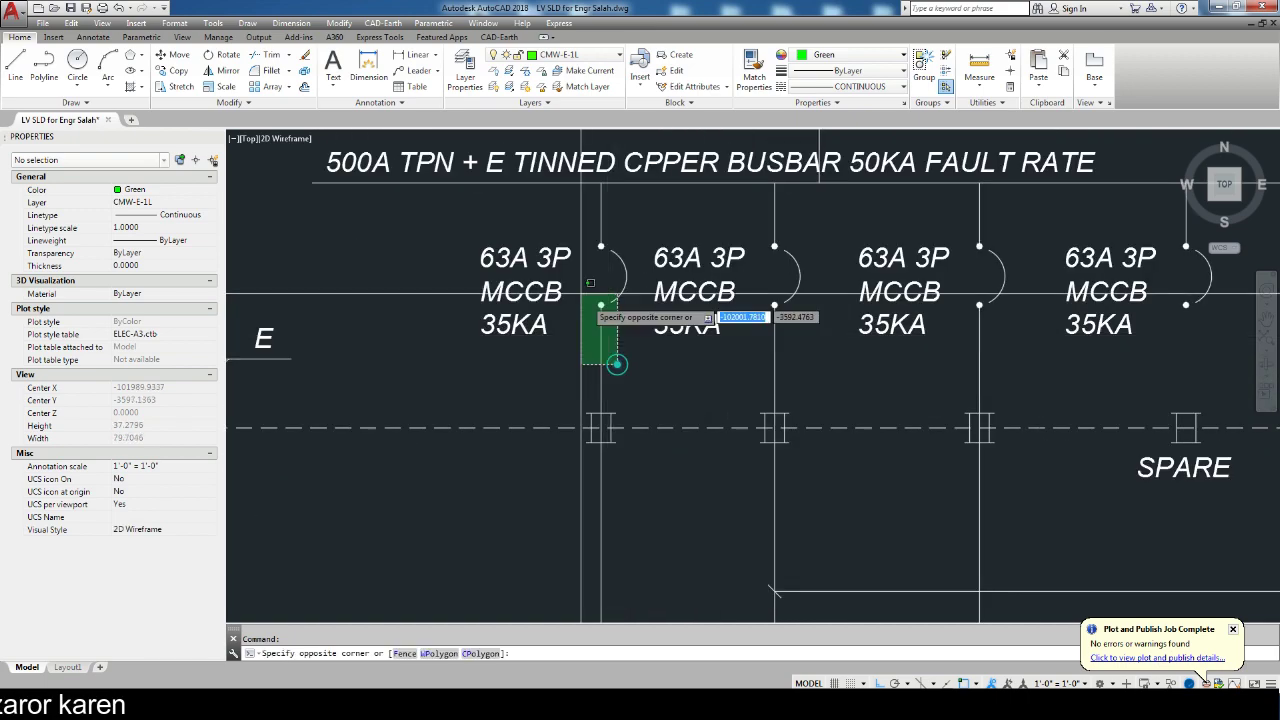
{"action": "left_click", "coordinate": [645, 516]}
{"action": "middle_click_drag", "start_coordinate": [677, 571], "coordinate": [677, 329]}
{"action": "left_click", "coordinate": [677, 329]}
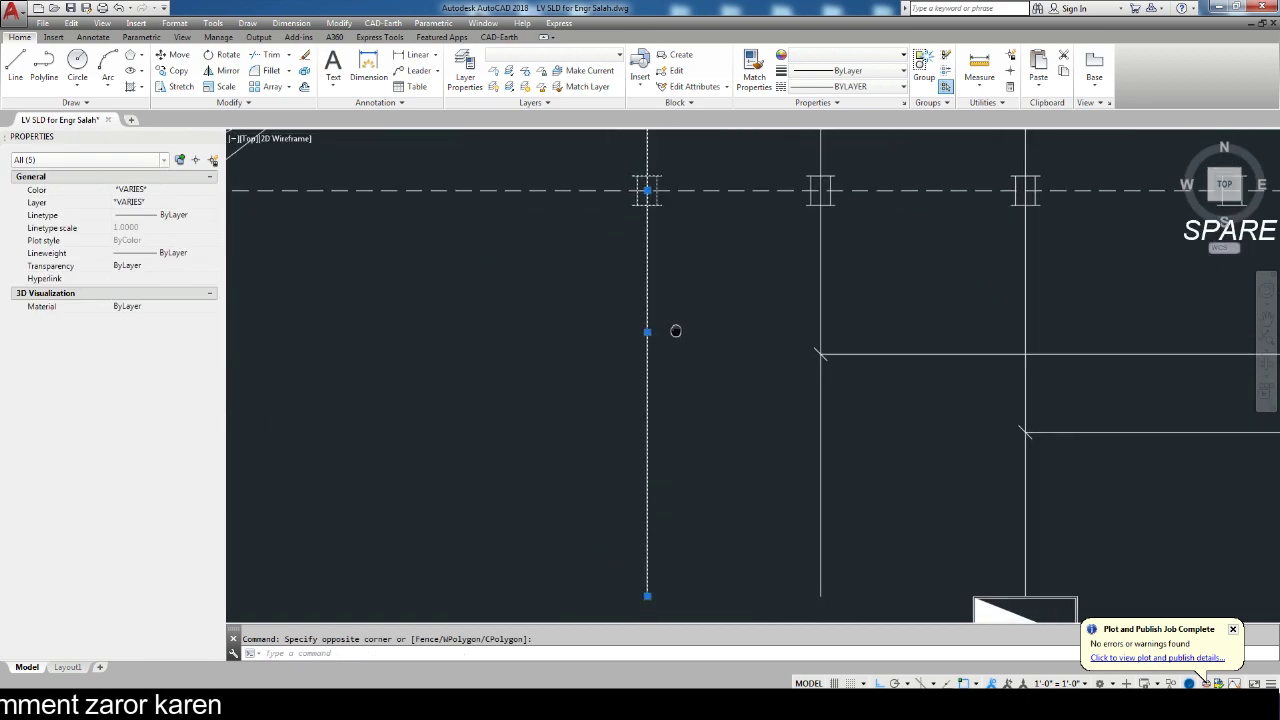
{"action": "scroll", "coordinate": [677, 329], "scroll_direction": "down", "scroll_amount": 2}
{"action": "type", "text": "co"}
{"action": "key", "text": "Return"}
{"action": "scroll", "coordinate": [641, 345], "scroll_direction": "down", "scroll_amount": 2}
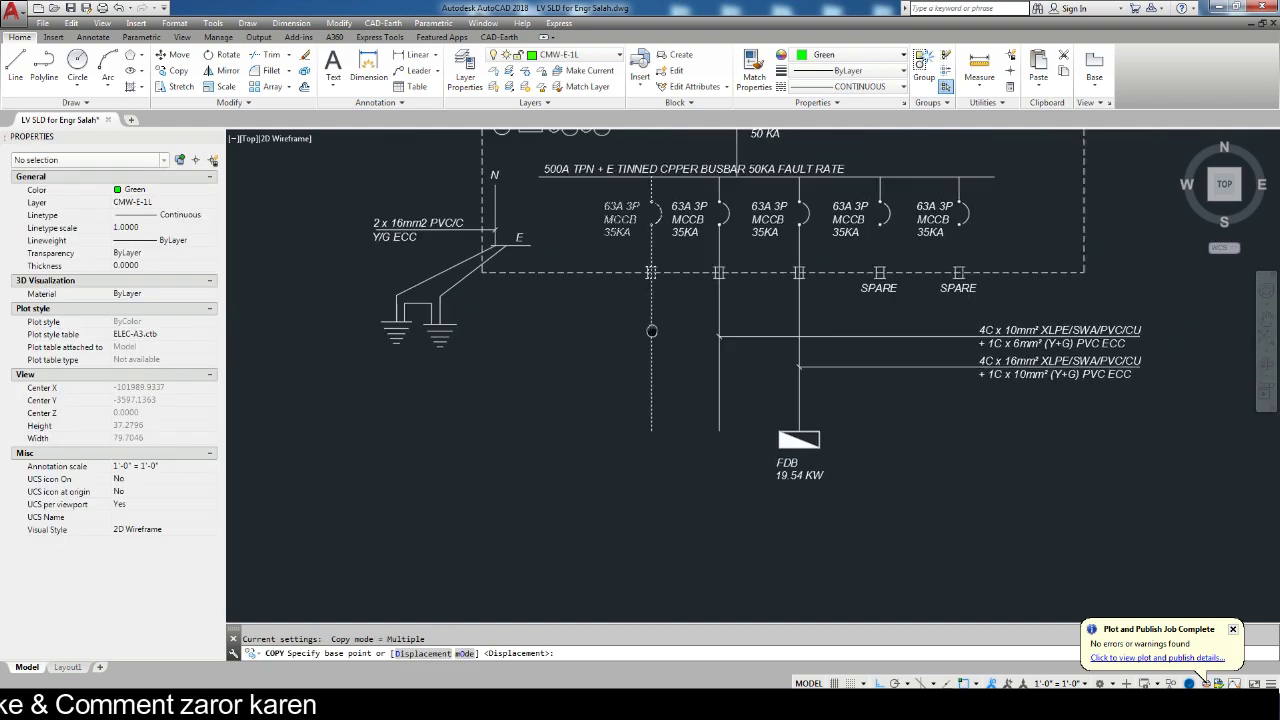
{"action": "left_click", "coordinate": [700, 345]}
{"action": "left_click", "coordinate": [640, 345]}
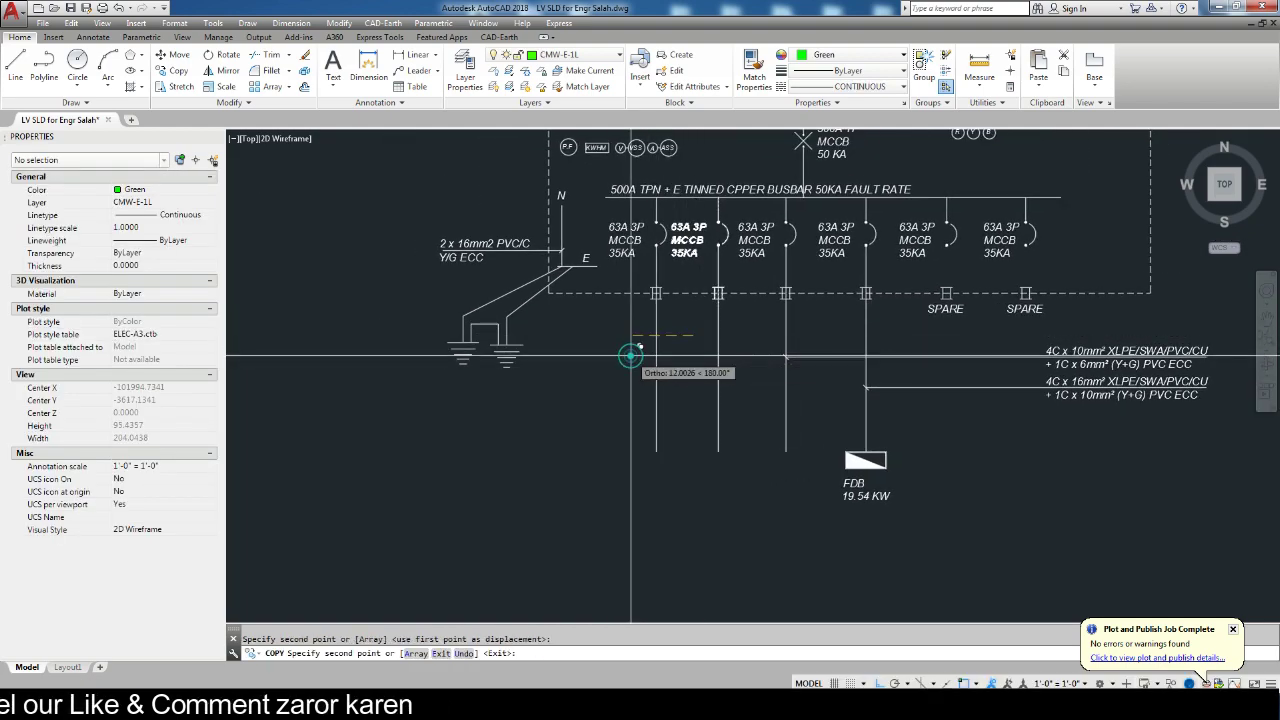
{"action": "scroll", "coordinate": [622, 357], "scroll_direction": "down", "scroll_amount": 2}
{"action": "scroll", "coordinate": [600, 380], "scroll_direction": "up", "scroll_amount": 3}
Relabel the first feeder breaker from 63A to 40A 3P MCCB 35KA.
{"action": "type", "text": "ed"}
{"action": "key", "text": "Return"}
{"action": "scroll", "coordinate": [528, 366], "scroll_direction": "up", "scroll_amount": 5}
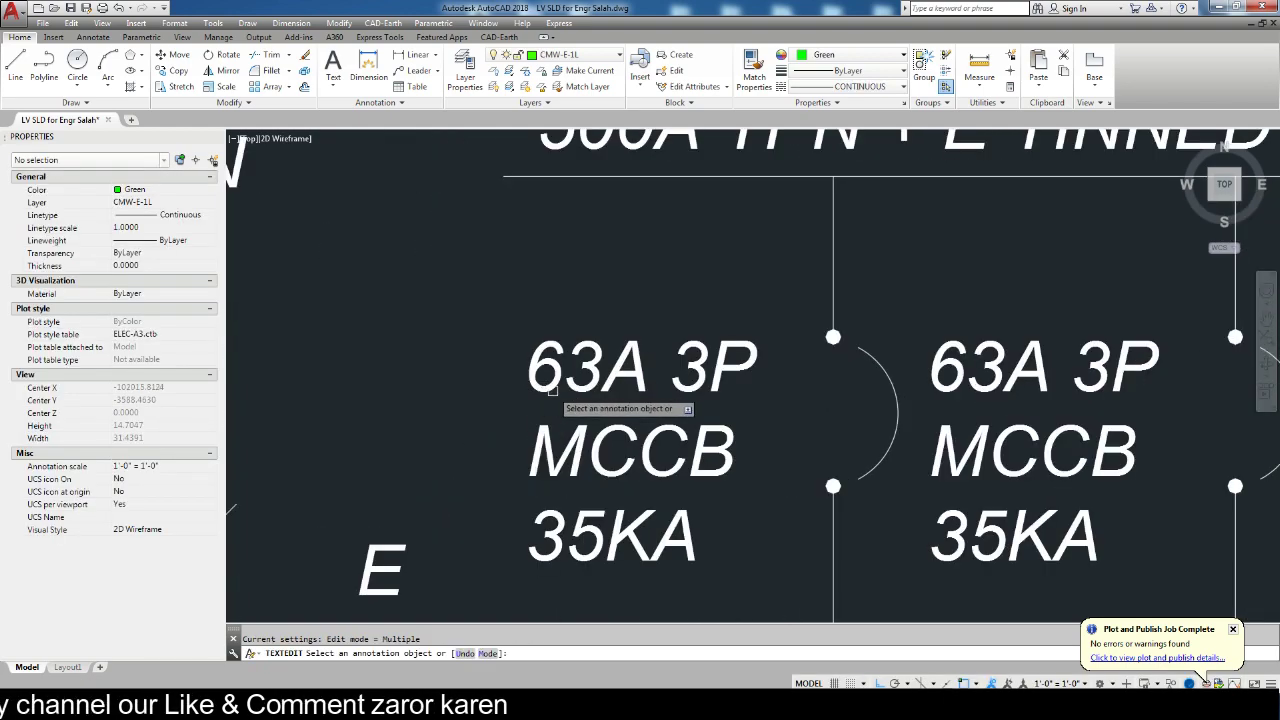
{"action": "left_click", "coordinate": [560, 380]}
{"action": "left_click_drag", "start_coordinate": [600, 367], "coordinate": [518, 367]}
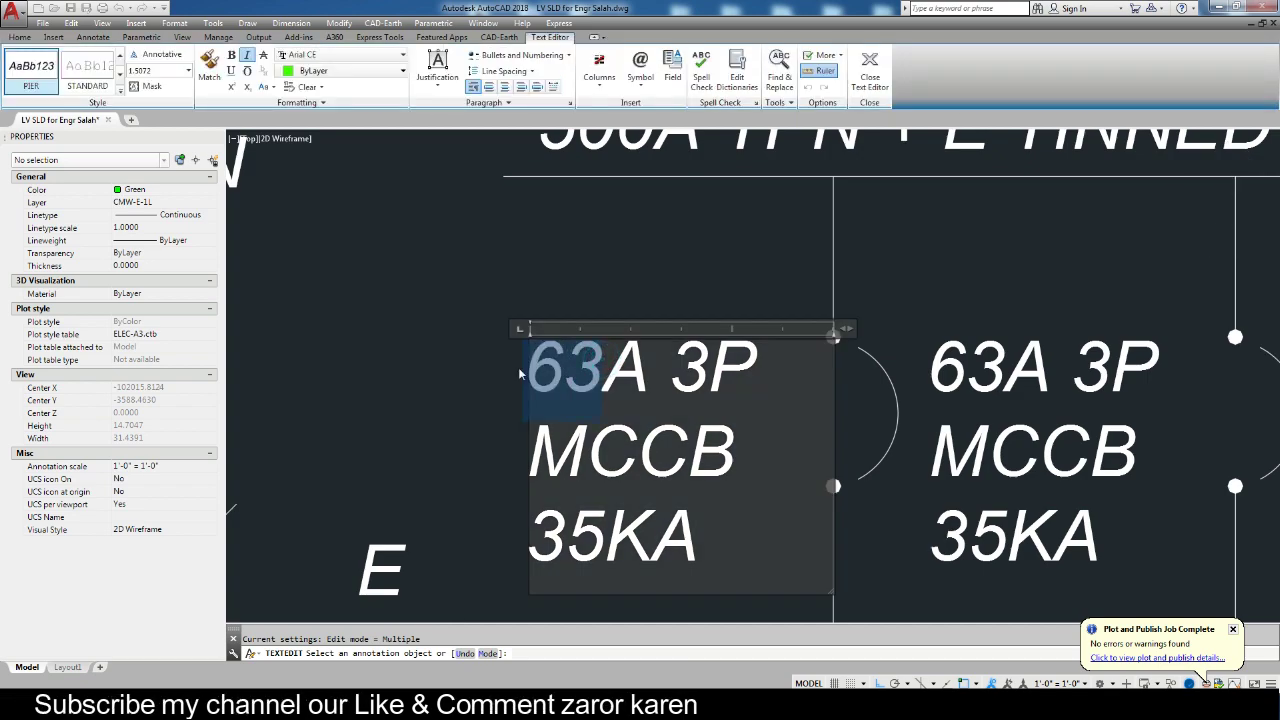
{"action": "type", "text": "1"}
{"action": "key", "text": "BackSpace"}
{"action": "type", "text": "40"}
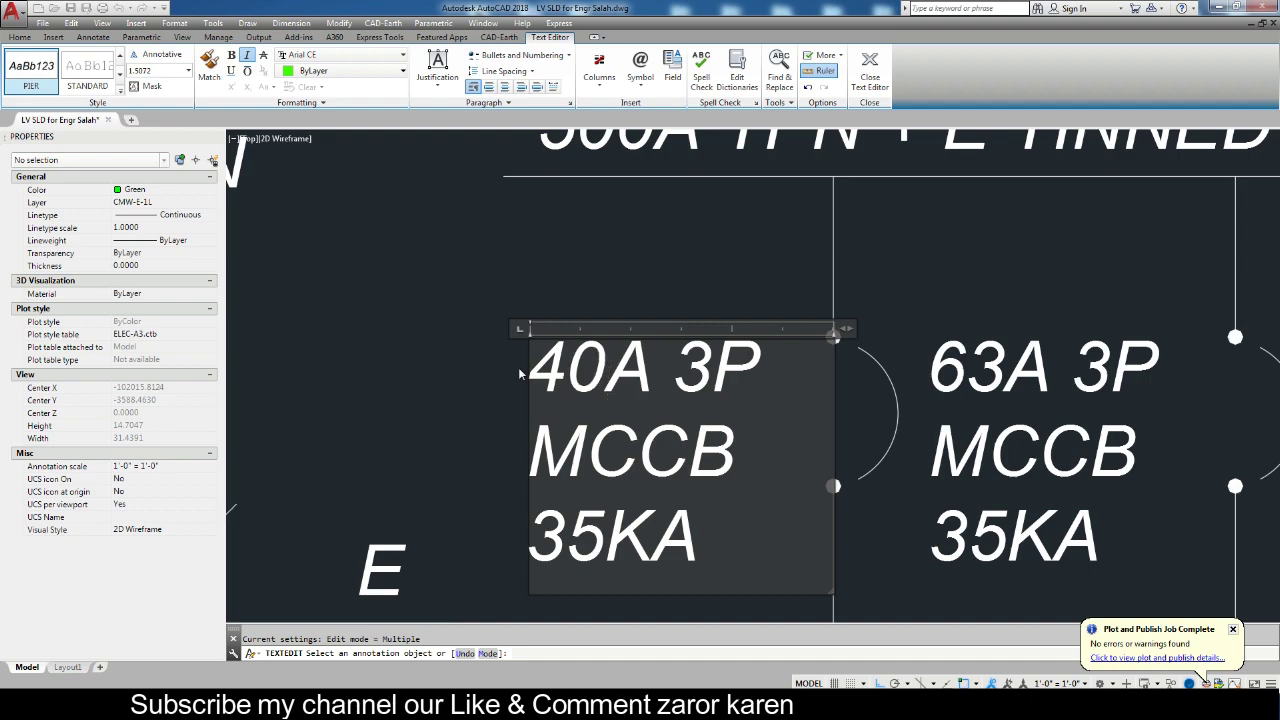
{"action": "left_click", "coordinate": [588, 270]}
{"action": "scroll", "coordinate": [473, 410], "scroll_direction": "down", "scroll_amount": 3}
{"action": "key", "text": "Escape"}
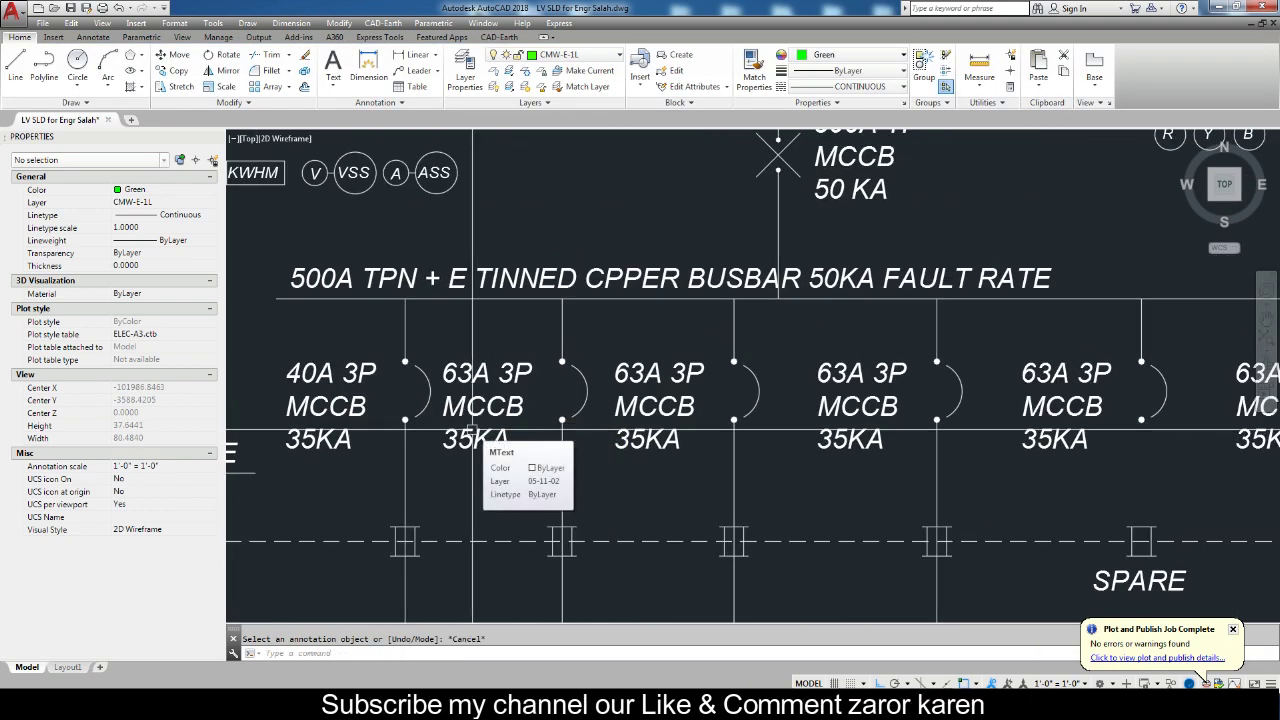
{"action": "middle_click_drag", "start_coordinate": [473, 430], "coordinate": [410, 414]}
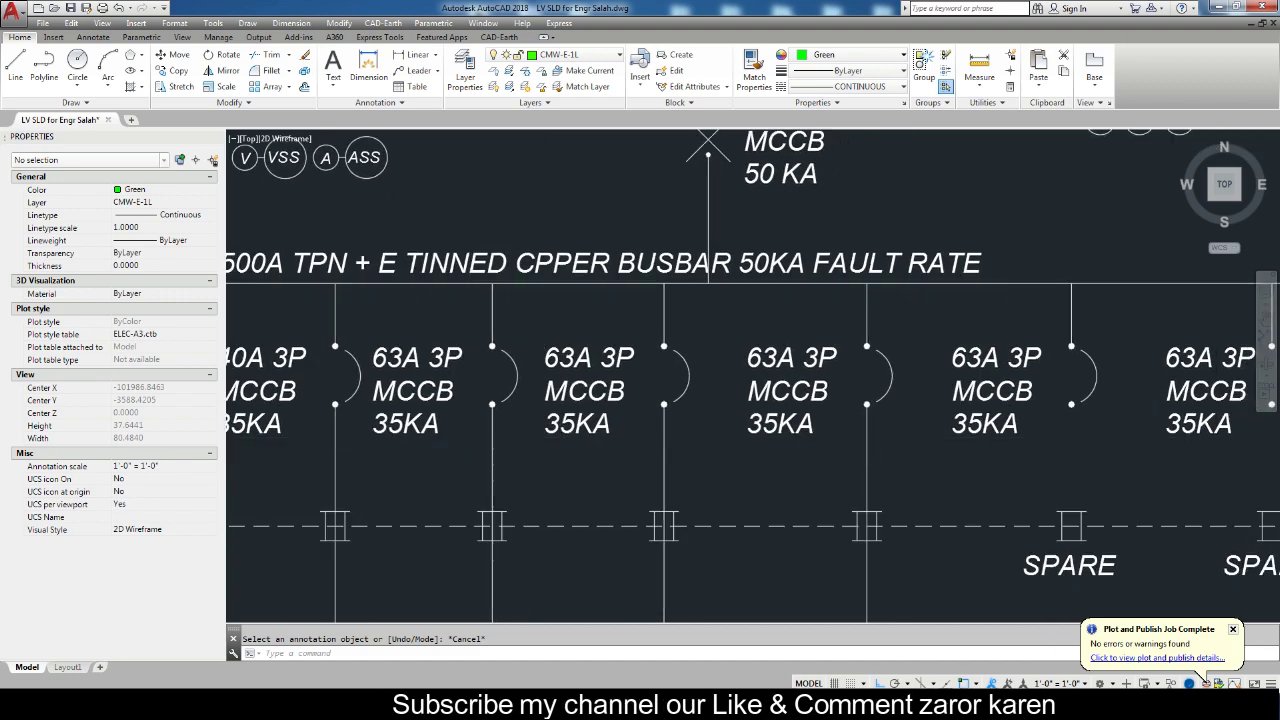
Erase the old 63A 3P labels from the other outgoing feeders.
{"action": "left_click", "coordinate": [428, 374]}
{"action": "left_click", "coordinate": [571, 386]}
{"action": "key", "text": "Delete"}
{"action": "left_click", "coordinate": [790, 392]}
{"action": "key", "text": "Delete"}
{"action": "scroll", "coordinate": [950, 393], "scroll_direction": "down", "scroll_amount": 5}
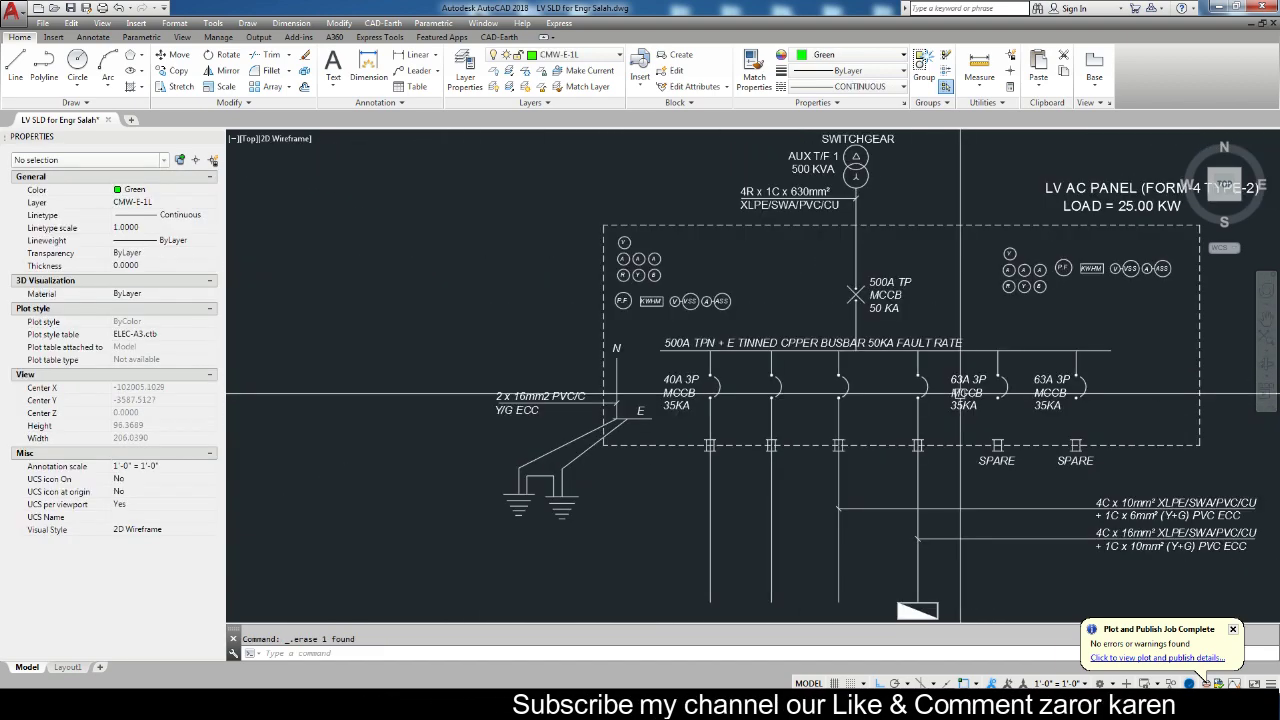
{"action": "left_click", "coordinate": [968, 390]}
{"action": "key", "text": "Delete"}
{"action": "left_click", "coordinate": [1047, 393]}
{"action": "key", "text": "Delete"}
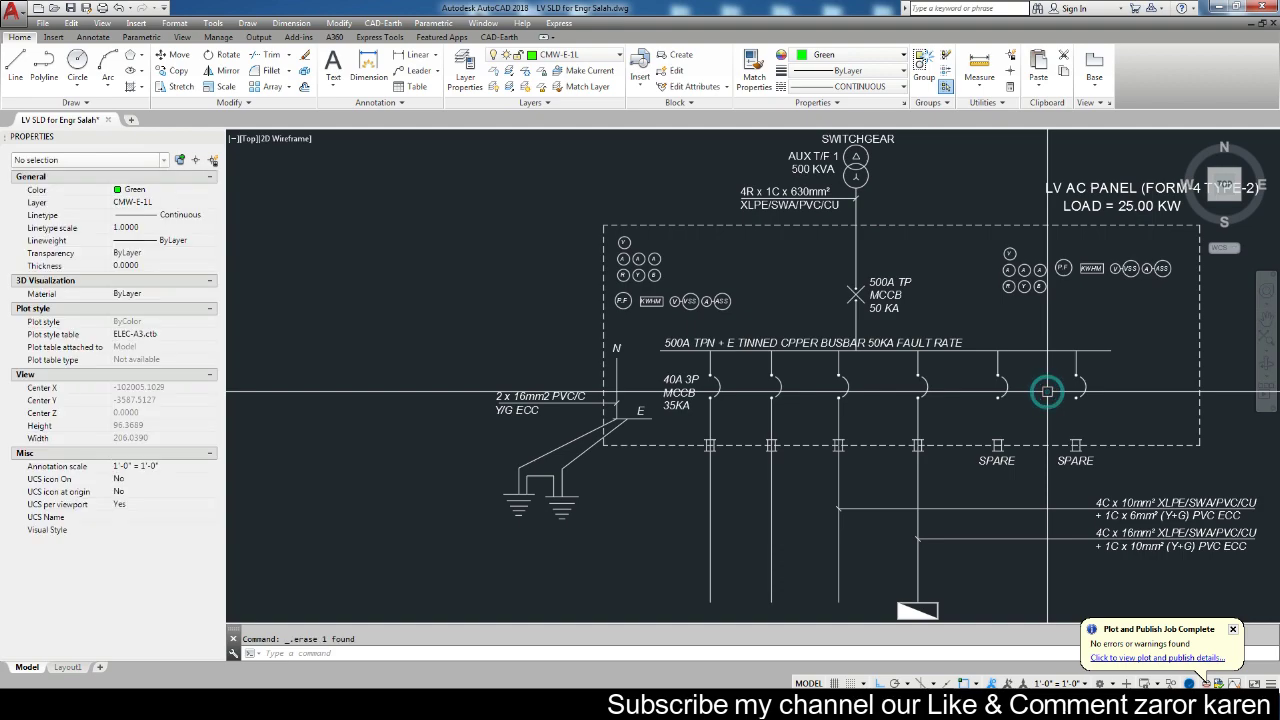
Copy the 40A 3P MCCB 35KA label onto each of the other outgoing breakers.
{"action": "left_click", "coordinate": [688, 392]}
{"action": "type", "text": "co"}
{"action": "key", "text": "Return"}
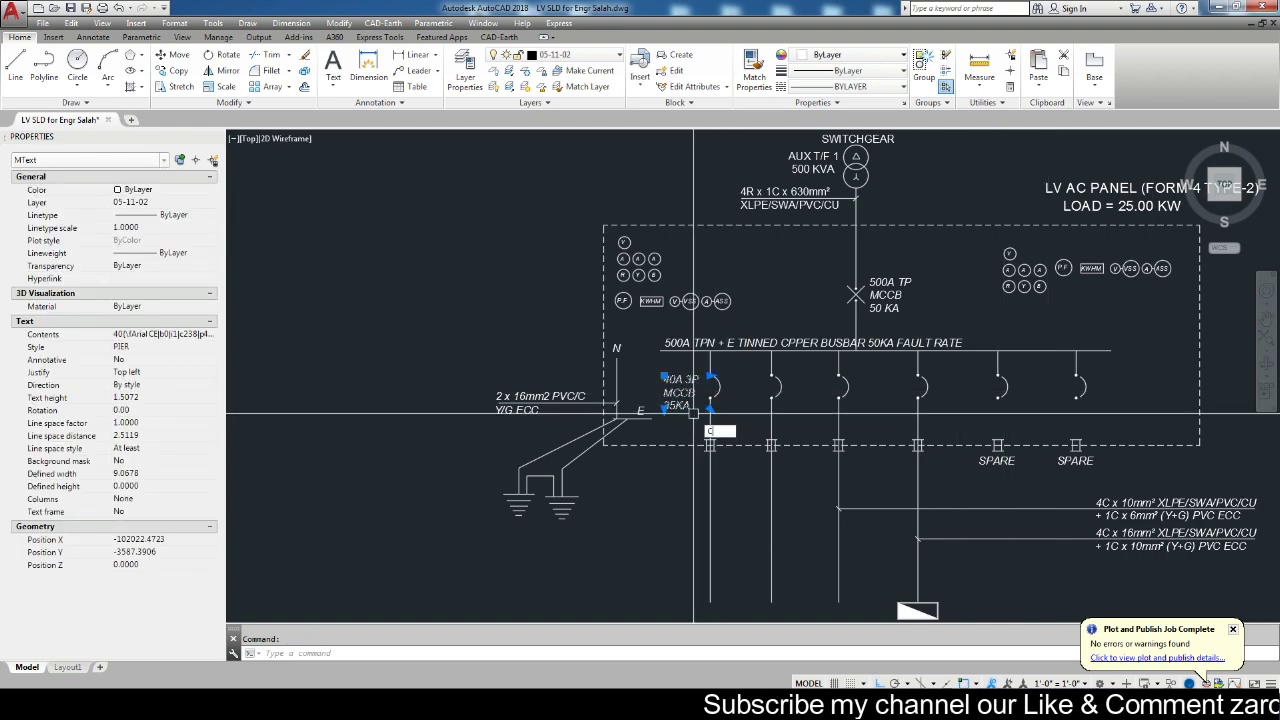
{"action": "scroll", "coordinate": [696, 411], "scroll_direction": "up", "scroll_amount": 4}
{"action": "left_click", "coordinate": [740, 436]}
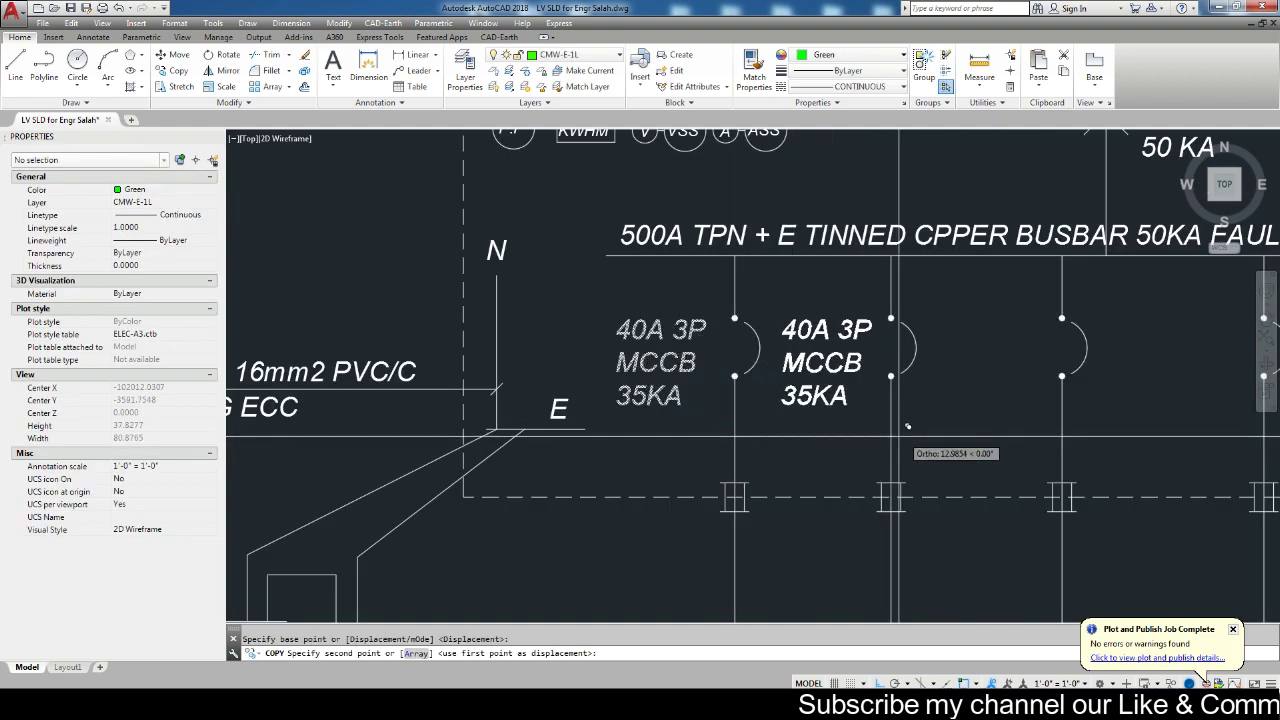
{"action": "left_click", "coordinate": [891, 436]}
{"action": "left_click", "coordinate": [1062, 436]}
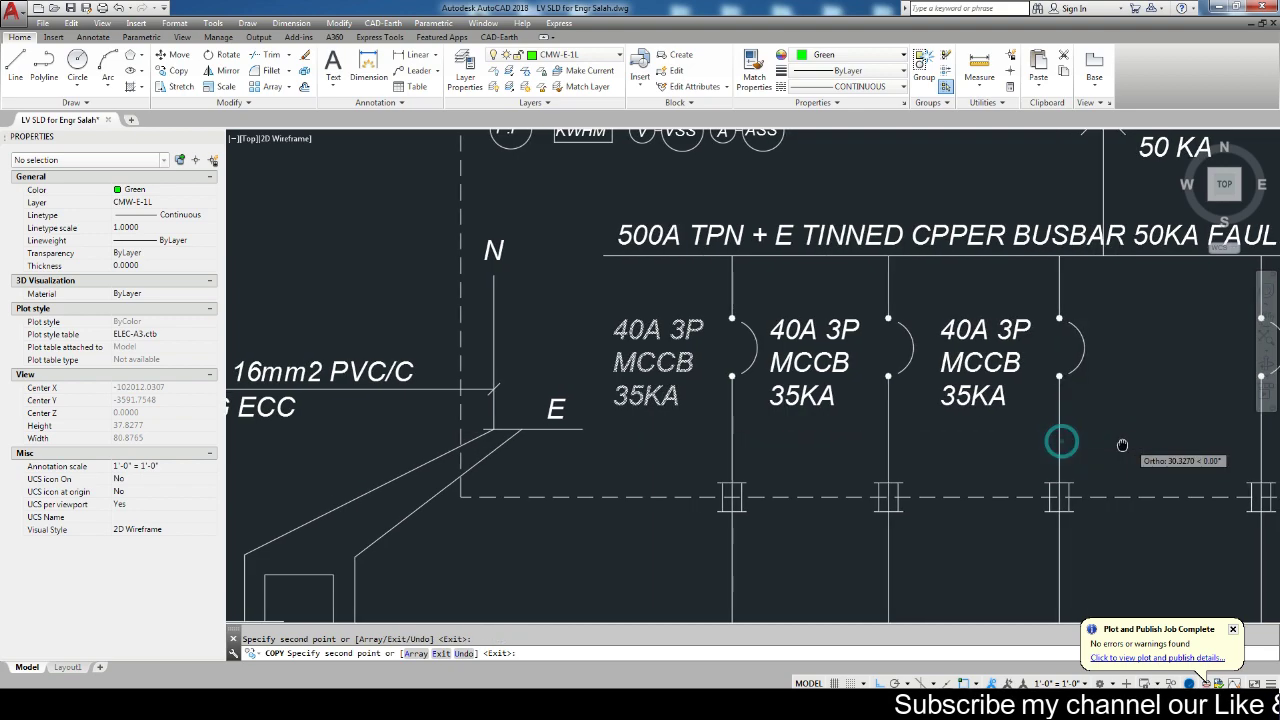
{"action": "middle_click_drag", "start_coordinate": [1060, 440], "coordinate": [478, 440]}
{"action": "left_click", "coordinate": [681, 436]}
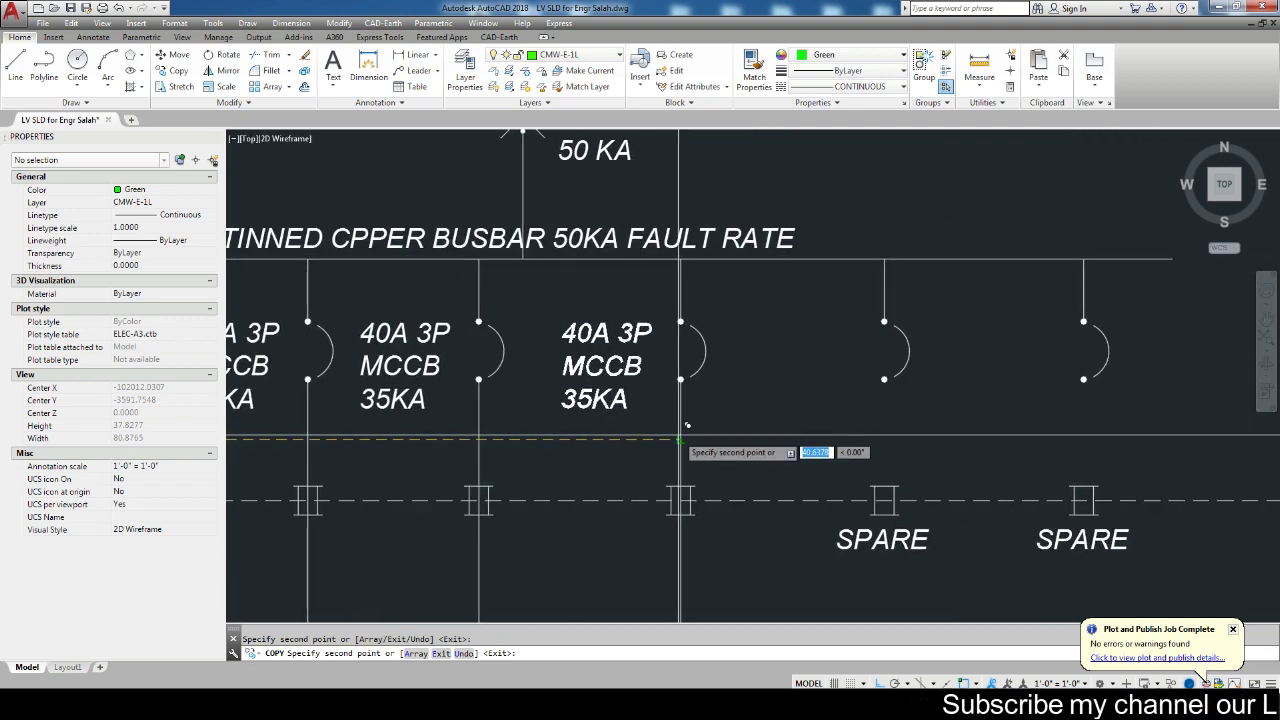
{"action": "left_click", "coordinate": [893, 436]}
{"action": "left_click", "coordinate": [1106, 420]}
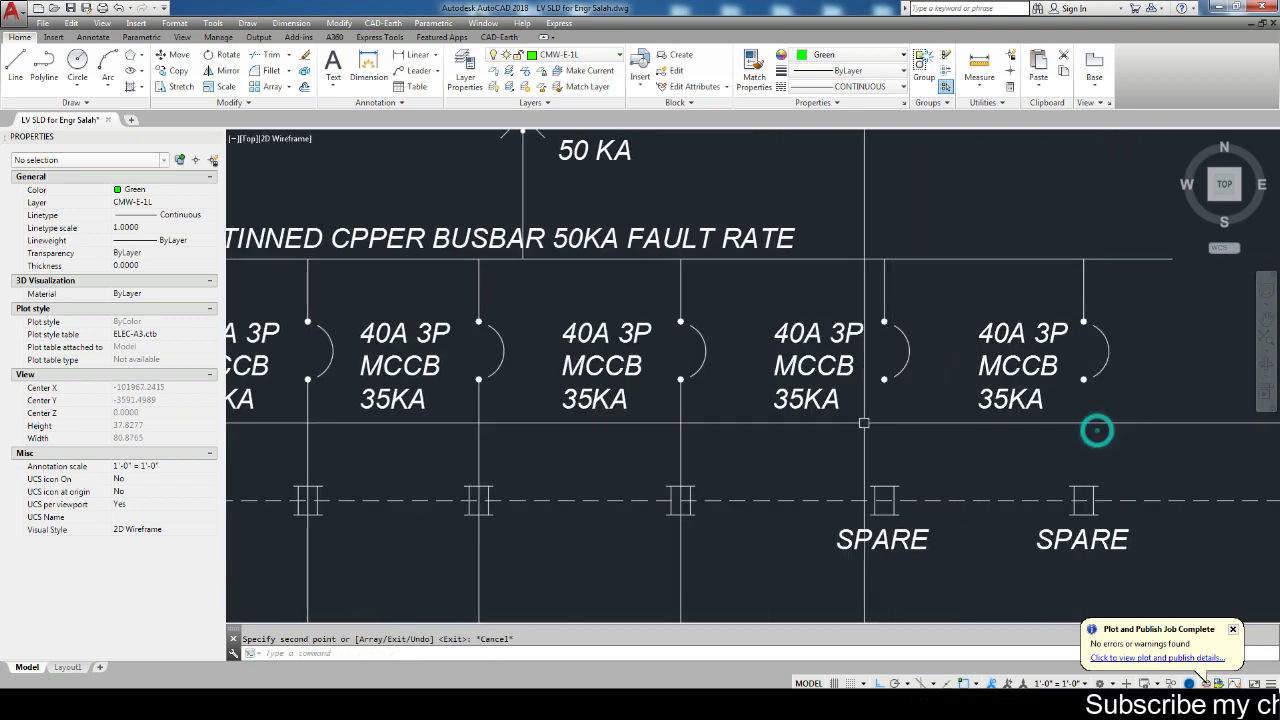
{"action": "key", "text": "Escape"}
Change the fifth breaker label to 80A and the last one to 200A.
{"action": "double_click", "coordinate": [790, 333]}
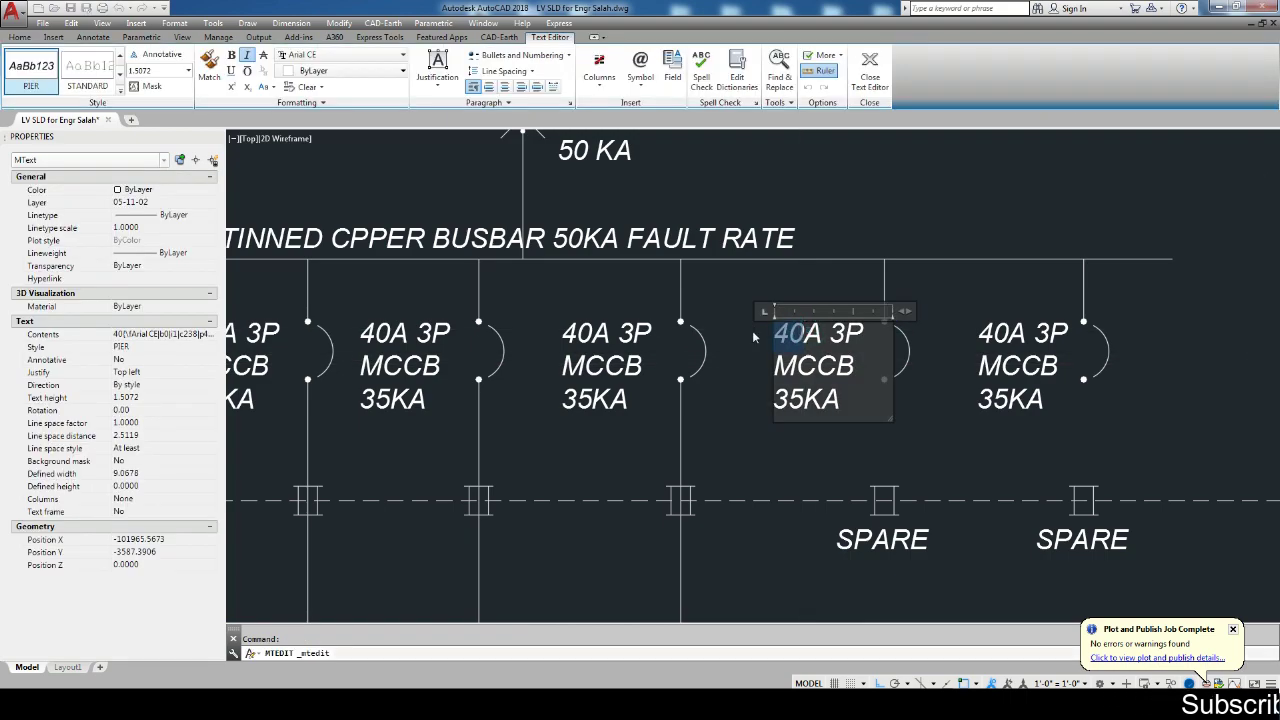
{"action": "type", "text": "80"}
{"action": "left_click", "coordinate": [1032, 413]}
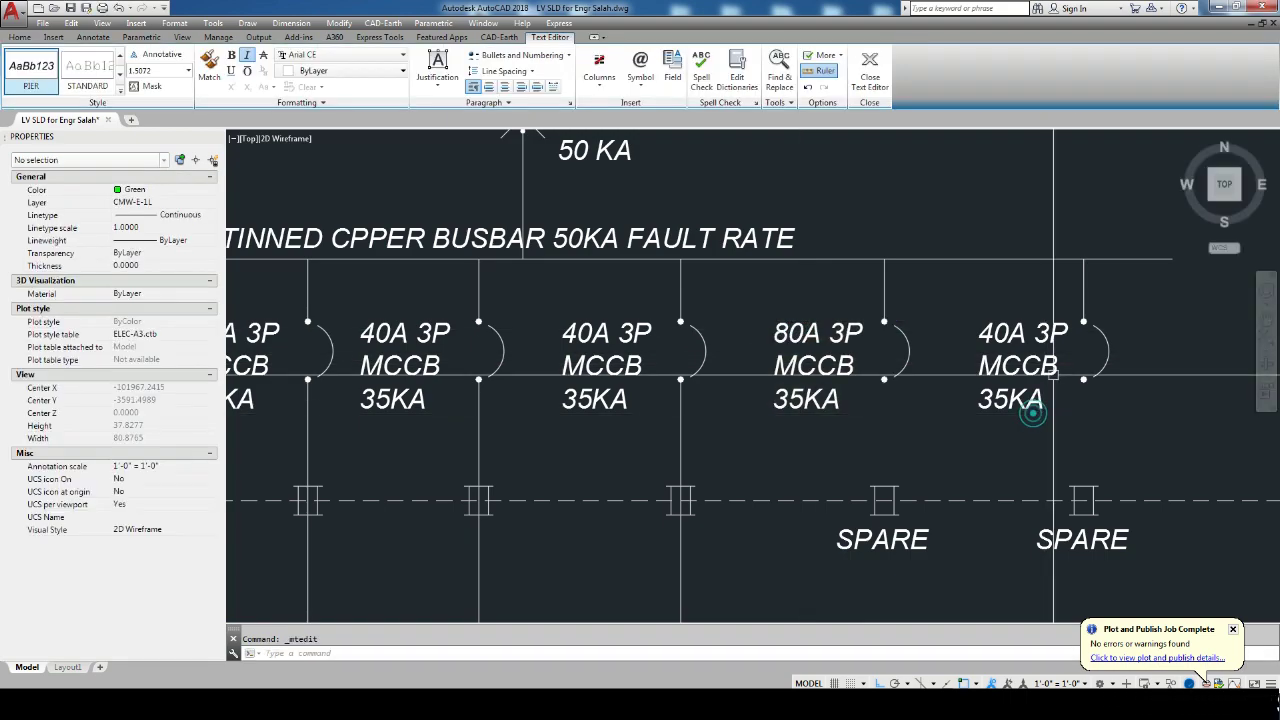
{"action": "double_click", "coordinate": [986, 335]}
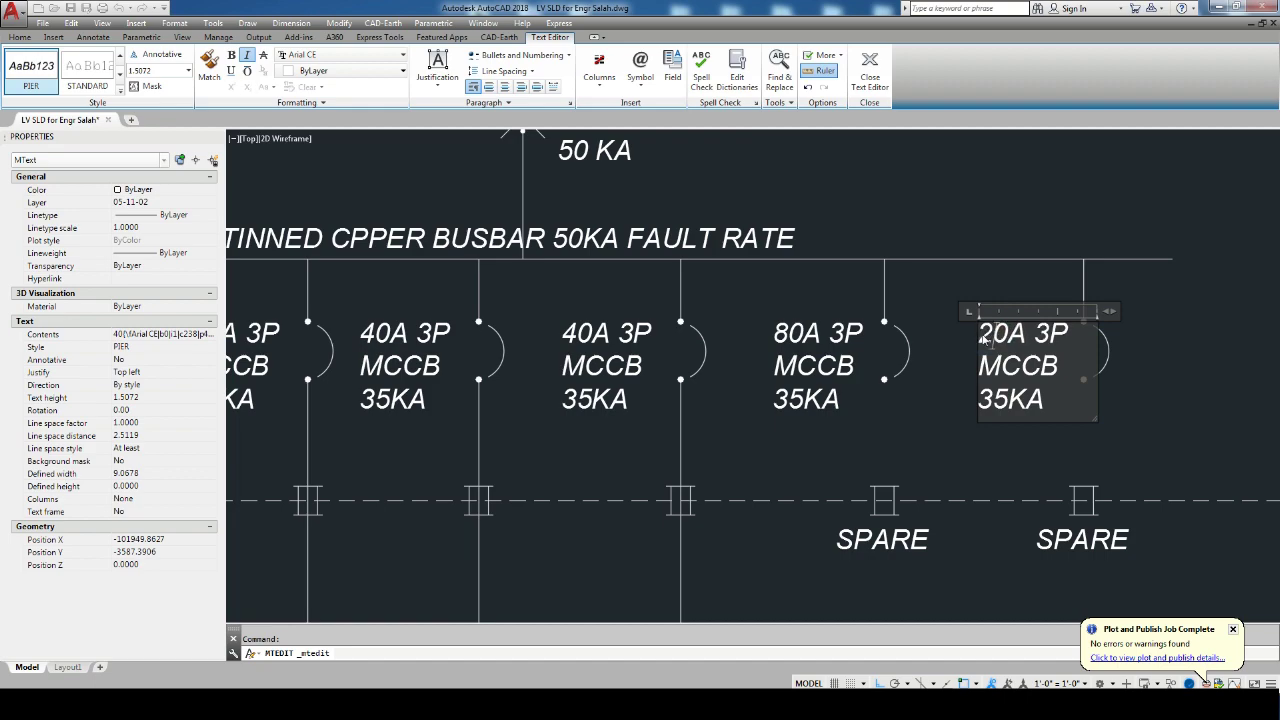
{"action": "type", "text": "0"}
{"action": "left_click", "coordinate": [976, 373]}
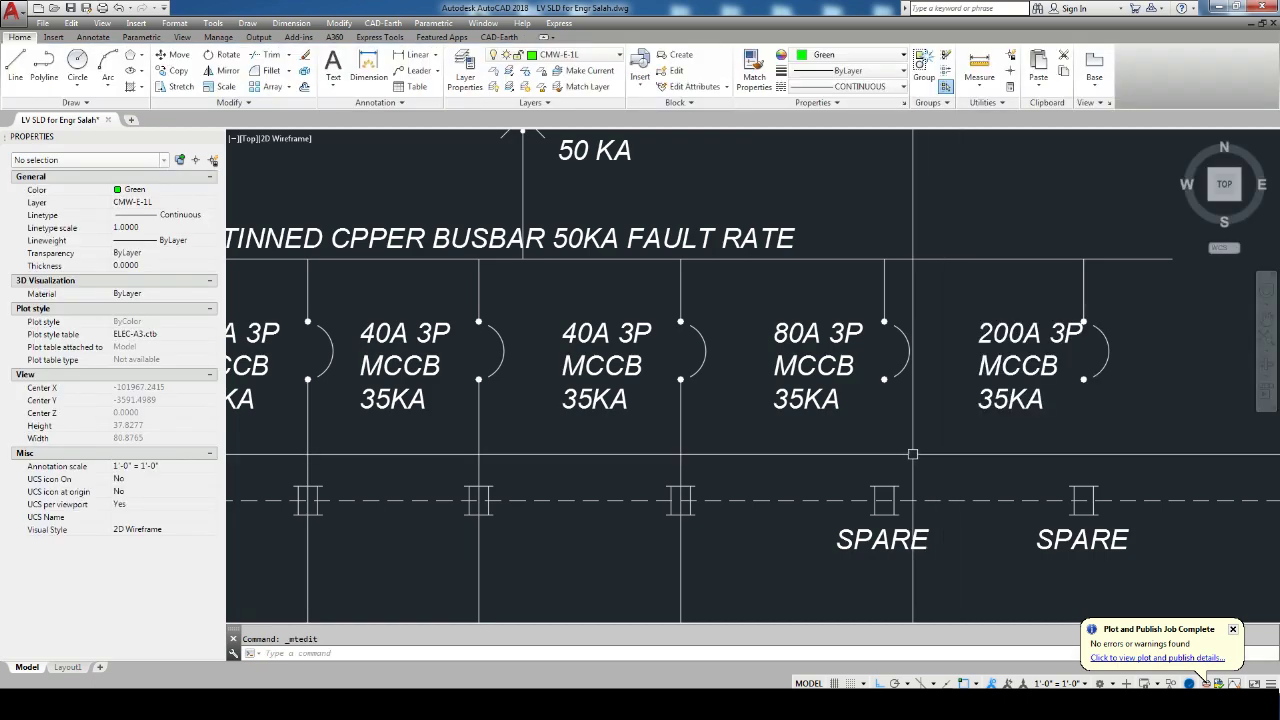
Stretch the two cable-size labels and their leaders to the right, clear of the SPARE feeders.
{"action": "scroll", "coordinate": [804, 435], "scroll_direction": "down", "scroll_amount": 2}
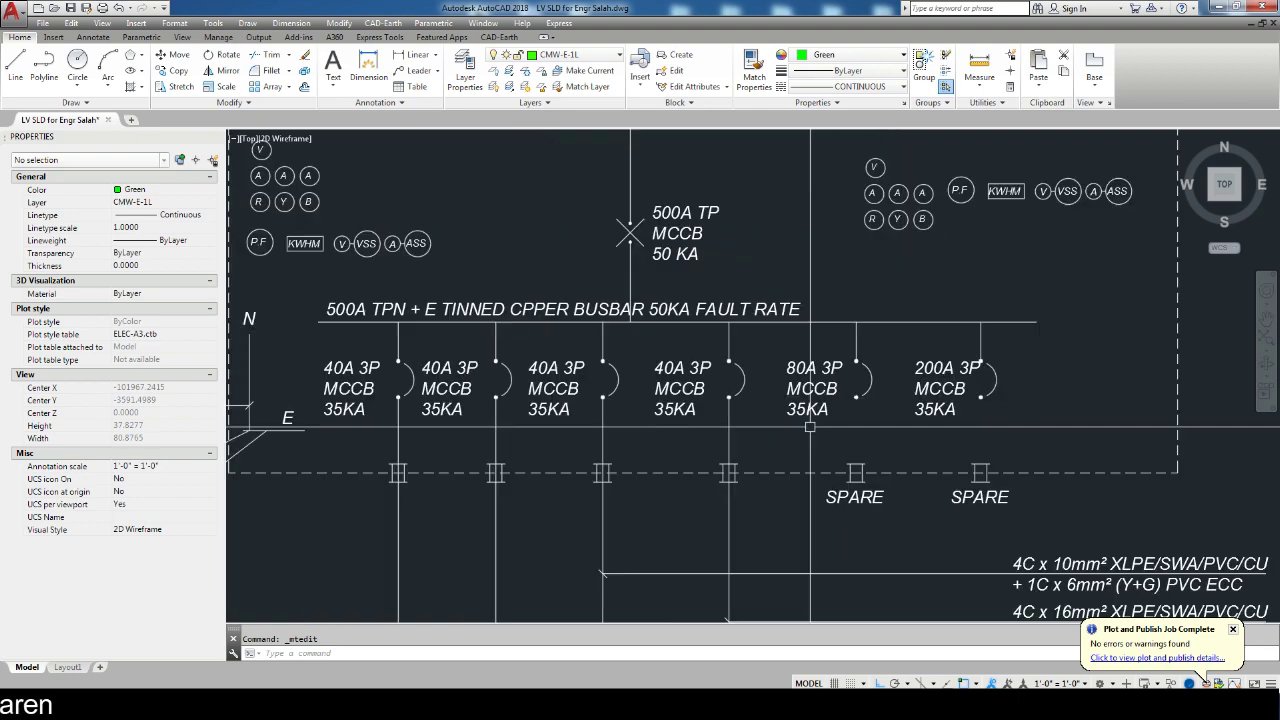
{"action": "scroll", "coordinate": [805, 400], "scroll_direction": "down", "scroll_amount": 1}
{"action": "scroll", "coordinate": [807, 370], "scroll_direction": "down", "scroll_amount": 2}
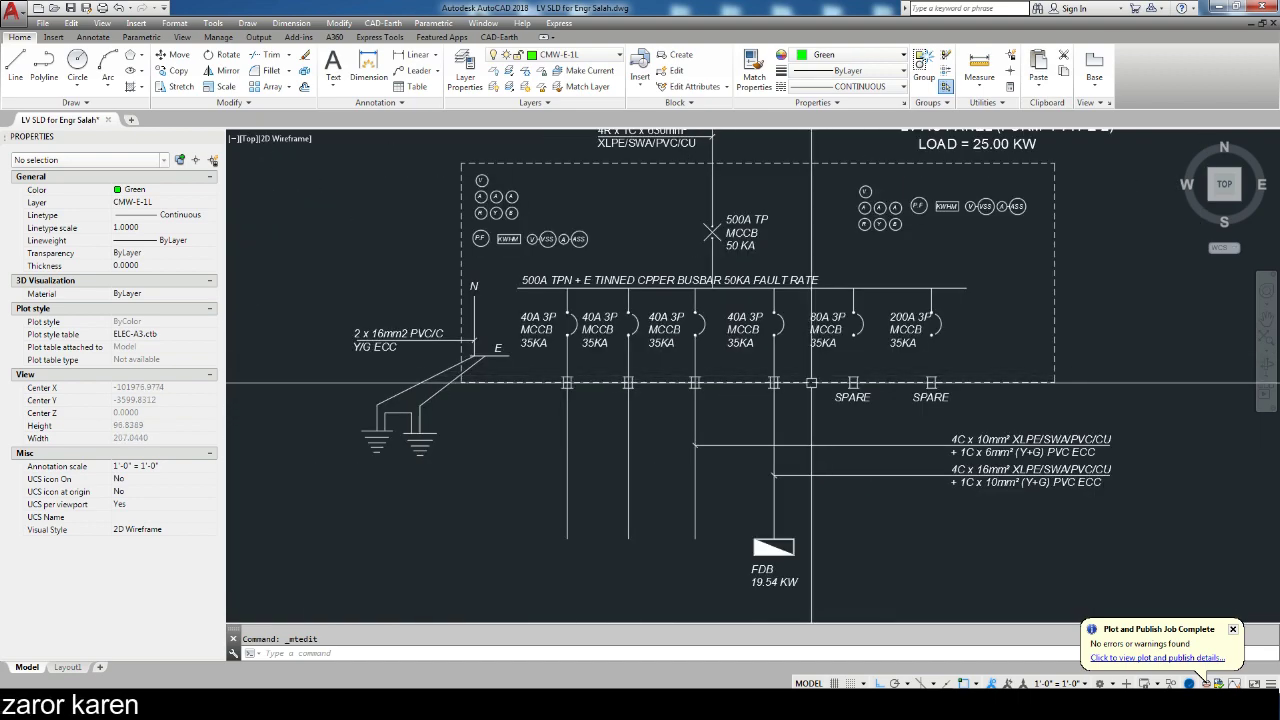
{"action": "middle_click_drag", "start_coordinate": [801, 380], "coordinate": [606, 332]}
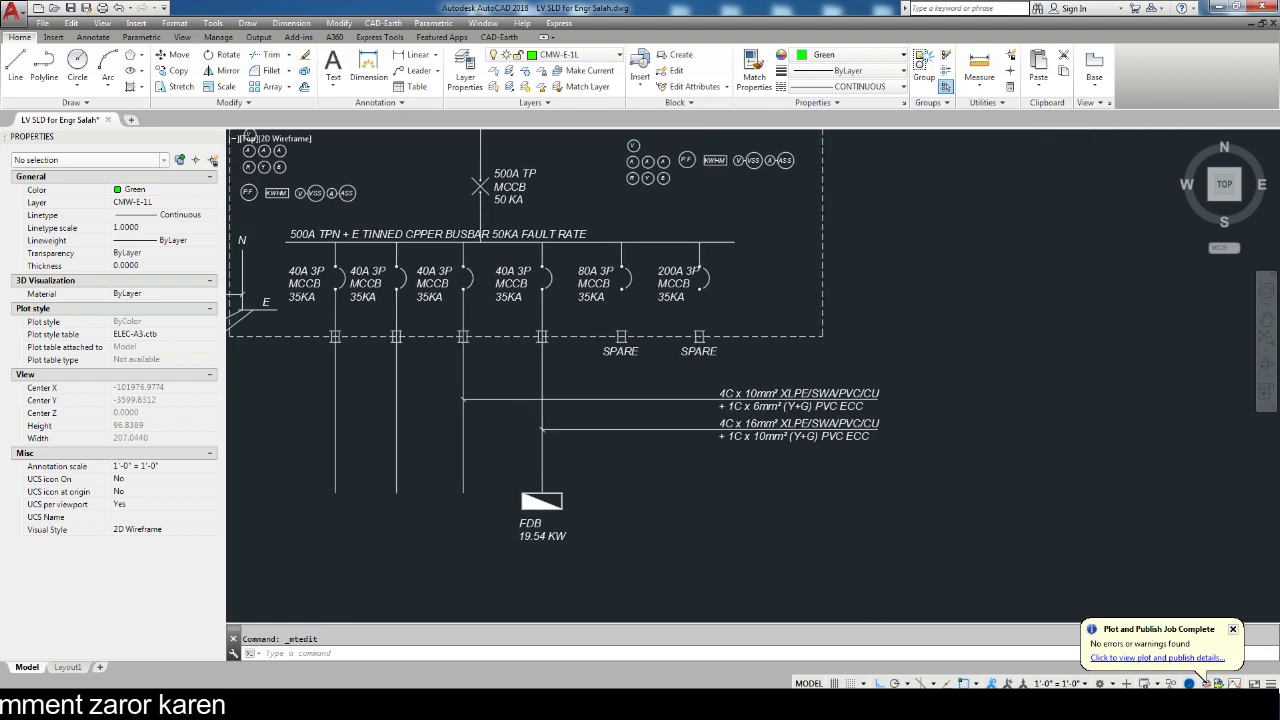
{"action": "left_click", "coordinate": [800, 480]}
{"action": "key", "text": "Escape"}
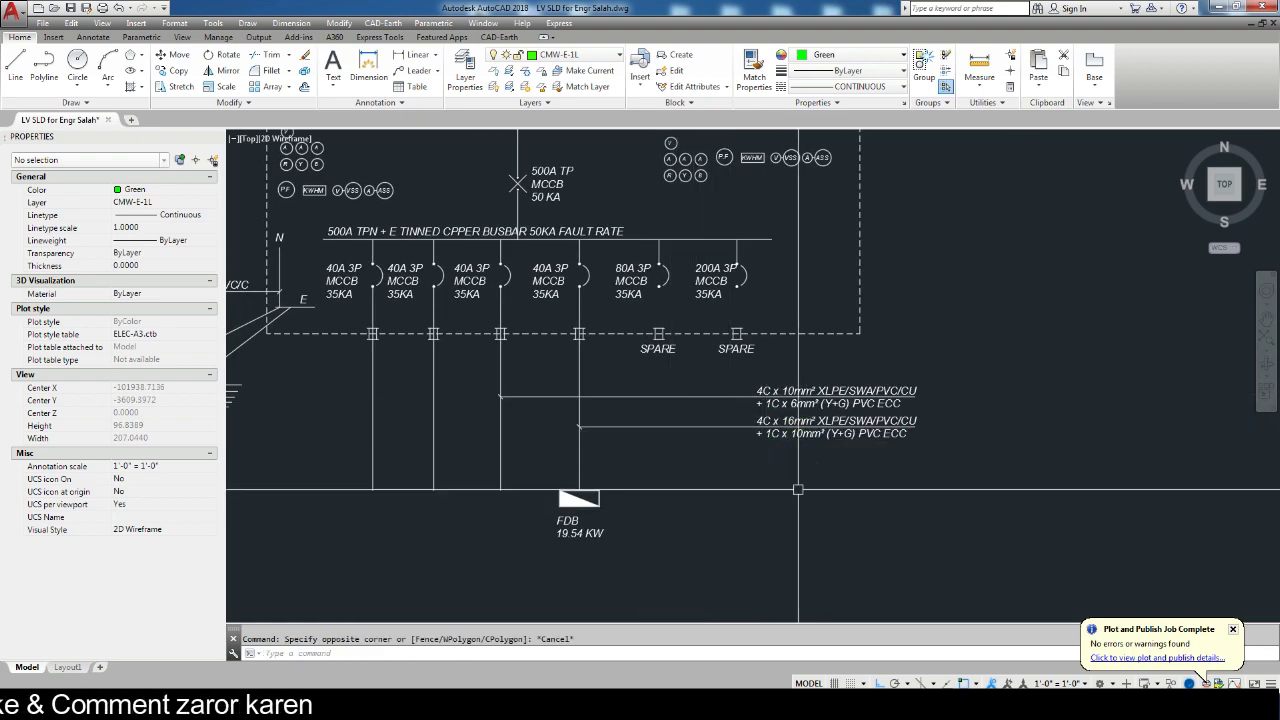
{"action": "left_click", "coordinate": [971, 486]}
{"action": "left_click", "coordinate": [750, 374]}
{"action": "key", "text": "Return"}
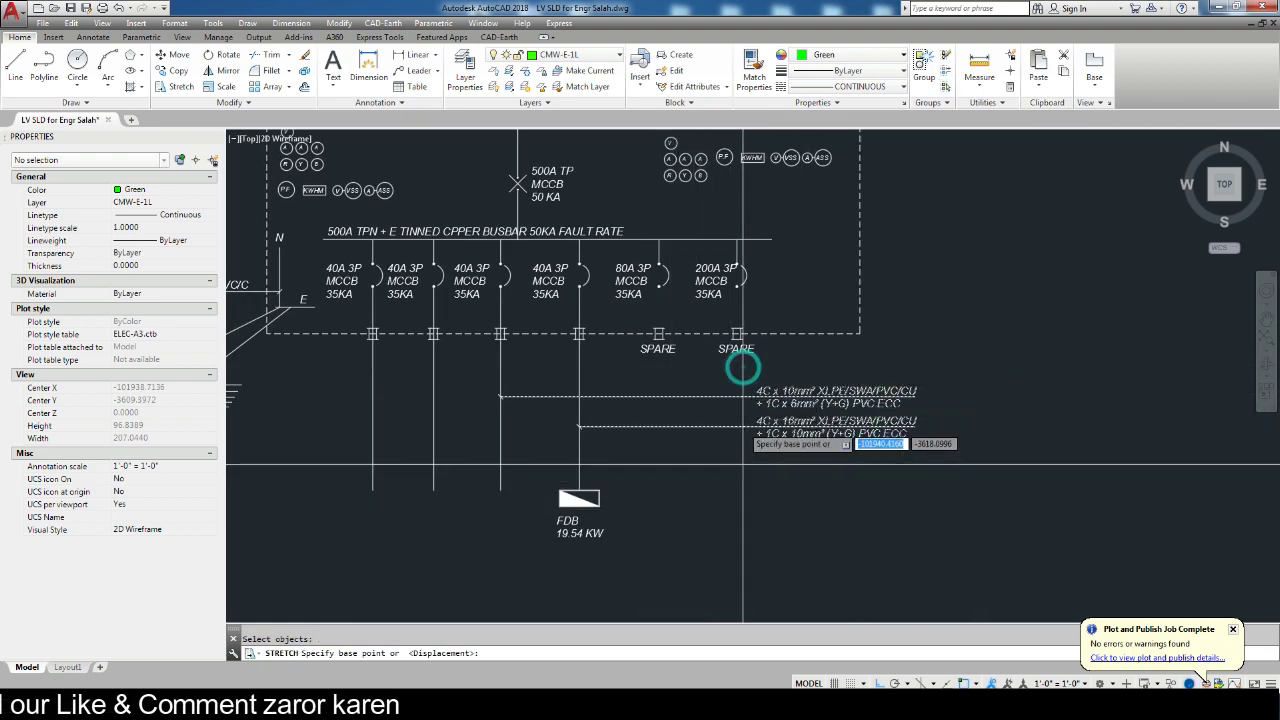
{"action": "left_click", "coordinate": [745, 476]}
{"action": "left_click", "coordinate": [785, 477]}
{"action": "key", "text": "Escape"}
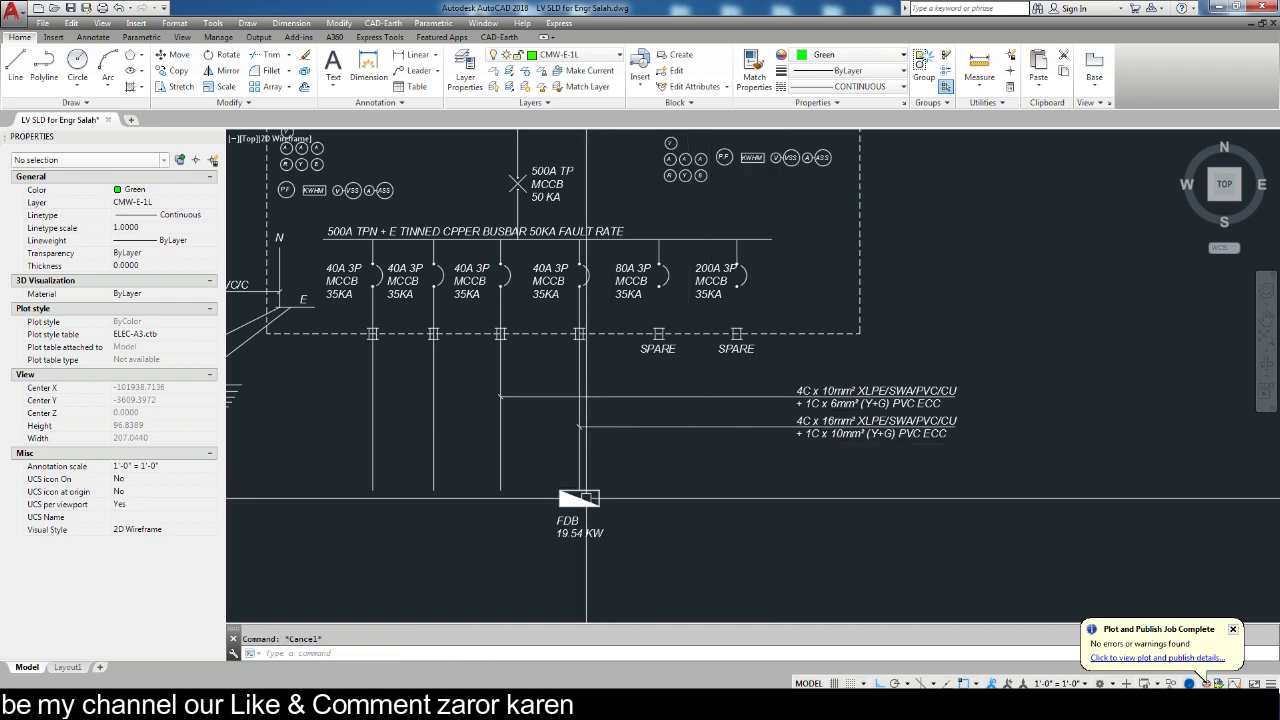
{"action": "middle_click_drag", "start_coordinate": [586, 497], "coordinate": [776, 441]}
{"action": "left_click", "coordinate": [830, 520]}
Delete the two SPARE labels.
{"action": "key", "text": "Escape"}
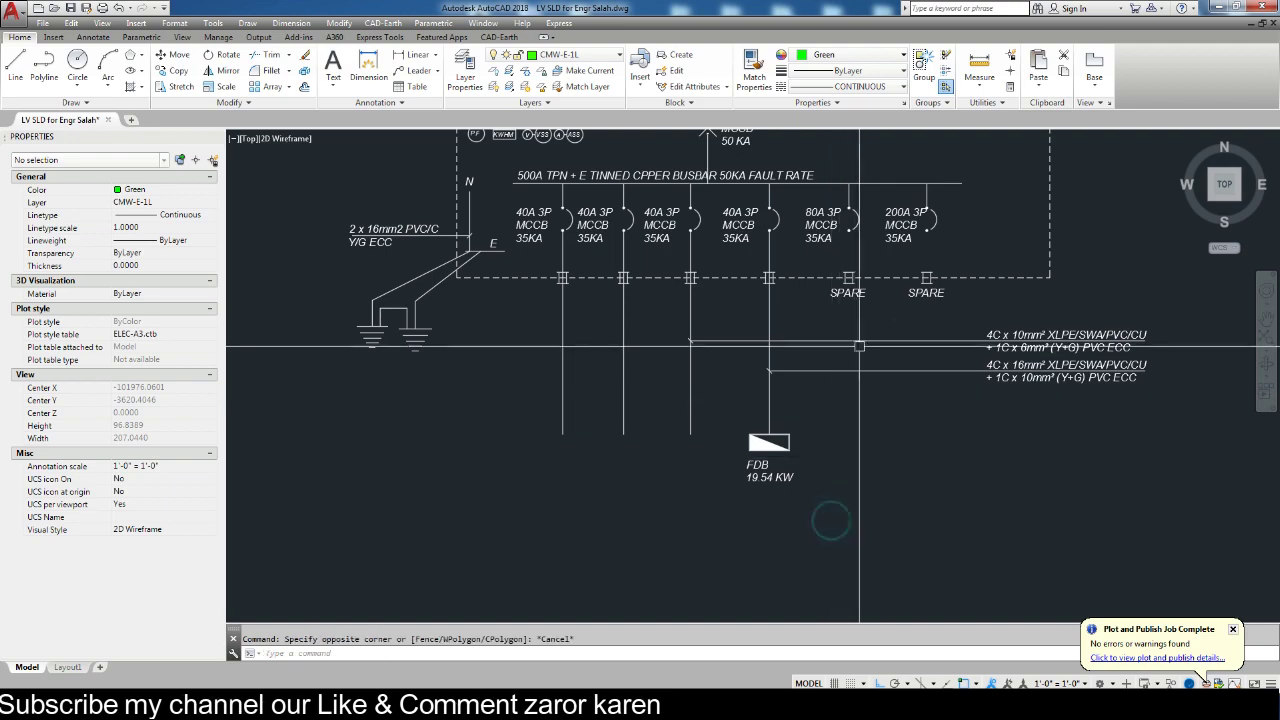
{"action": "left_click", "coordinate": [848, 292]}
{"action": "left_click", "coordinate": [926, 292]}
{"action": "key", "text": "Delete"}
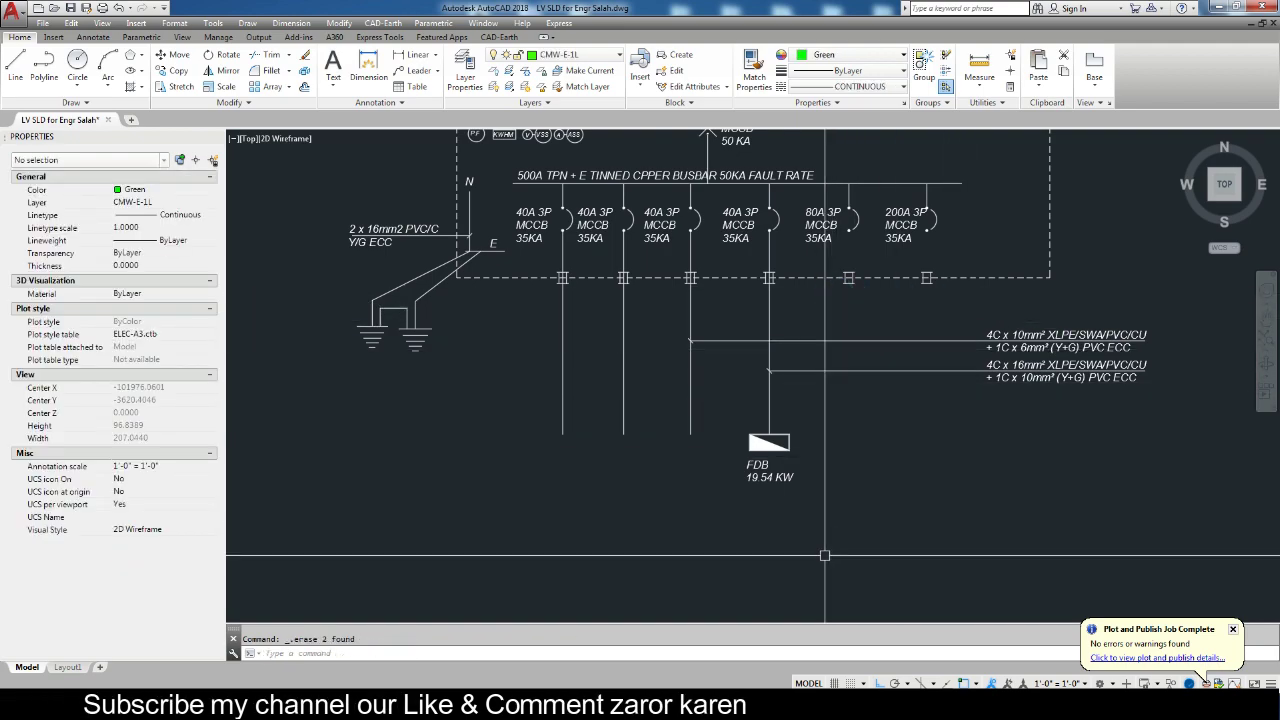
Copy the FDB 19.54 KW symbol and its feeder line under the 200A feeder.
{"action": "left_click", "coordinate": [824, 555]}
{"action": "left_click", "coordinate": [735, 430]}
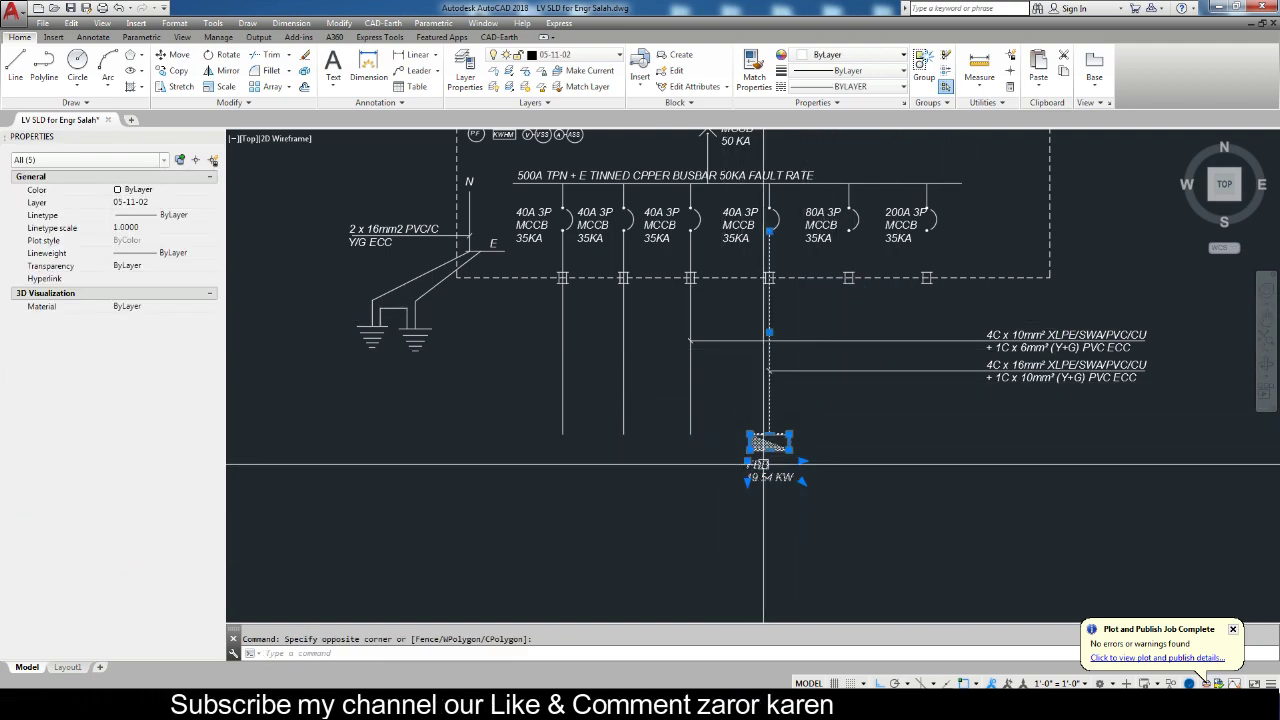
{"action": "type", "text": "co"}
{"action": "key", "text": "Return"}
{"action": "scroll", "coordinate": [765, 226], "scroll_direction": "up", "scroll_amount": 8}
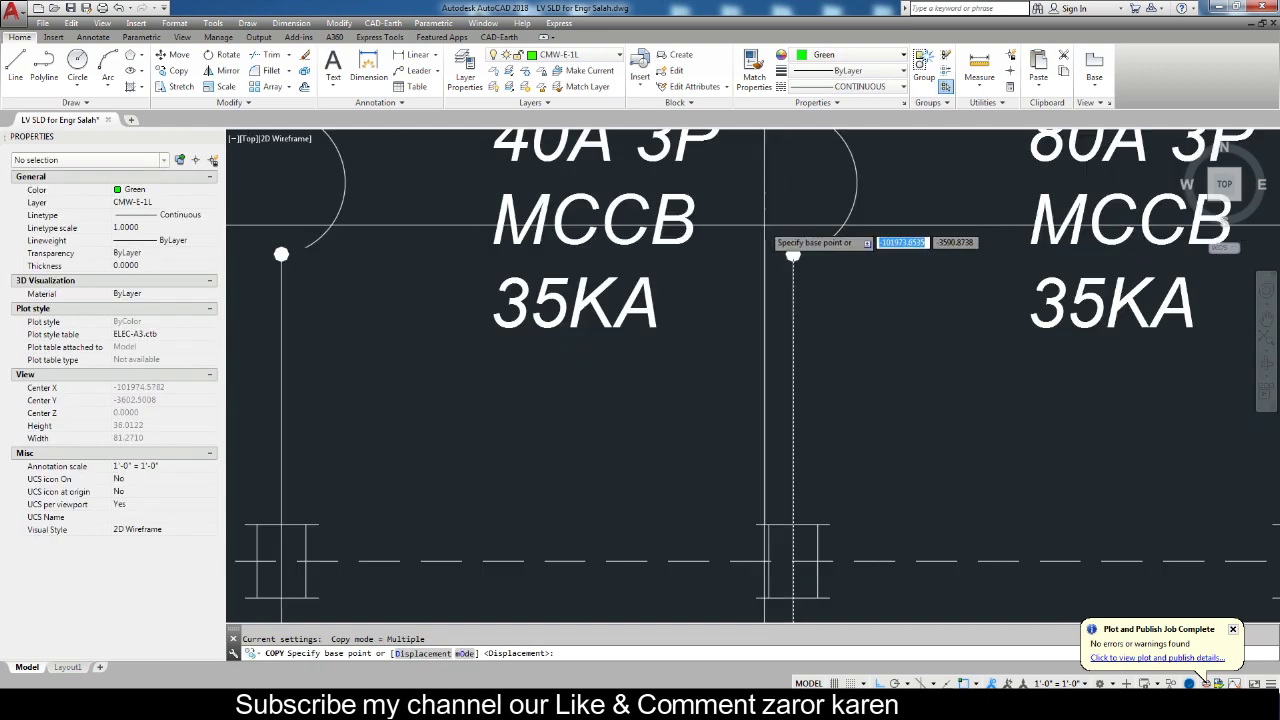
{"action": "left_click", "coordinate": [856, 183]}
{"action": "scroll", "coordinate": [856, 183], "scroll_direction": "down", "scroll_amount": 6}
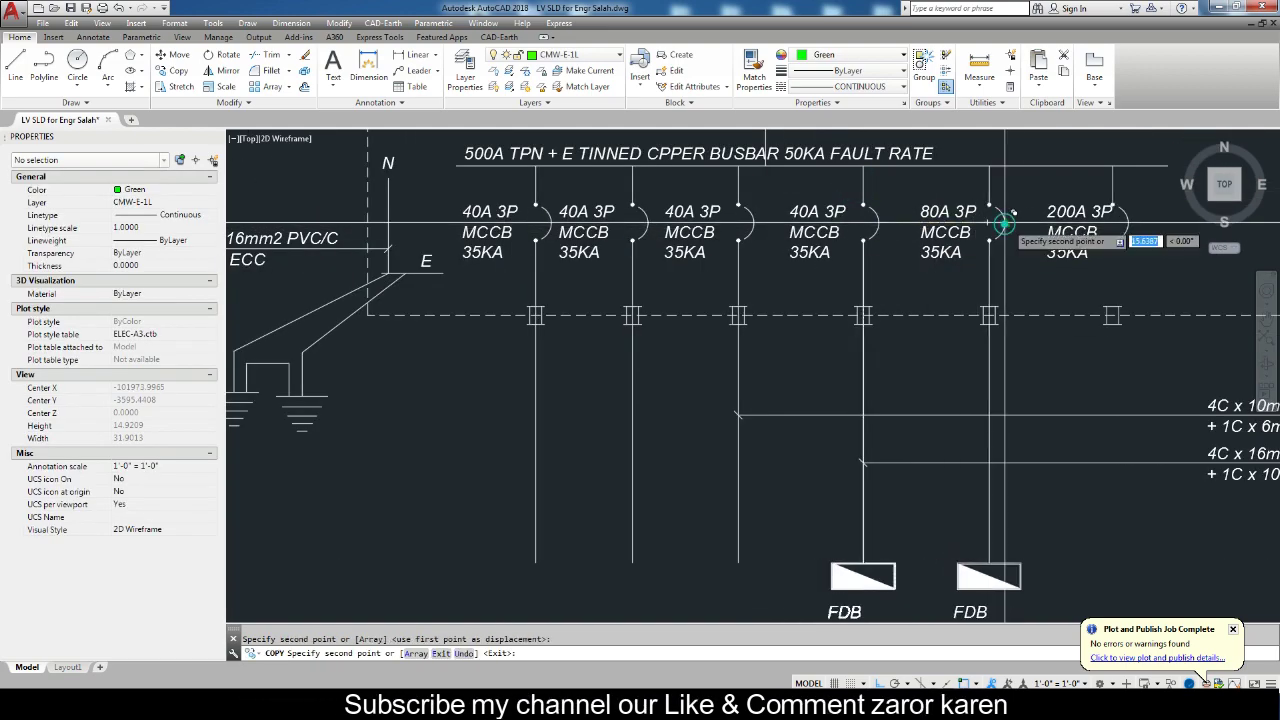
{"action": "left_click", "coordinate": [1124, 224]}
{"action": "key", "text": "Escape"}
{"action": "scroll", "coordinate": [910, 230], "scroll_direction": "down", "scroll_amount": 10}
{"action": "scroll", "coordinate": [902, 367], "scroll_direction": "up", "scroll_amount": 1}
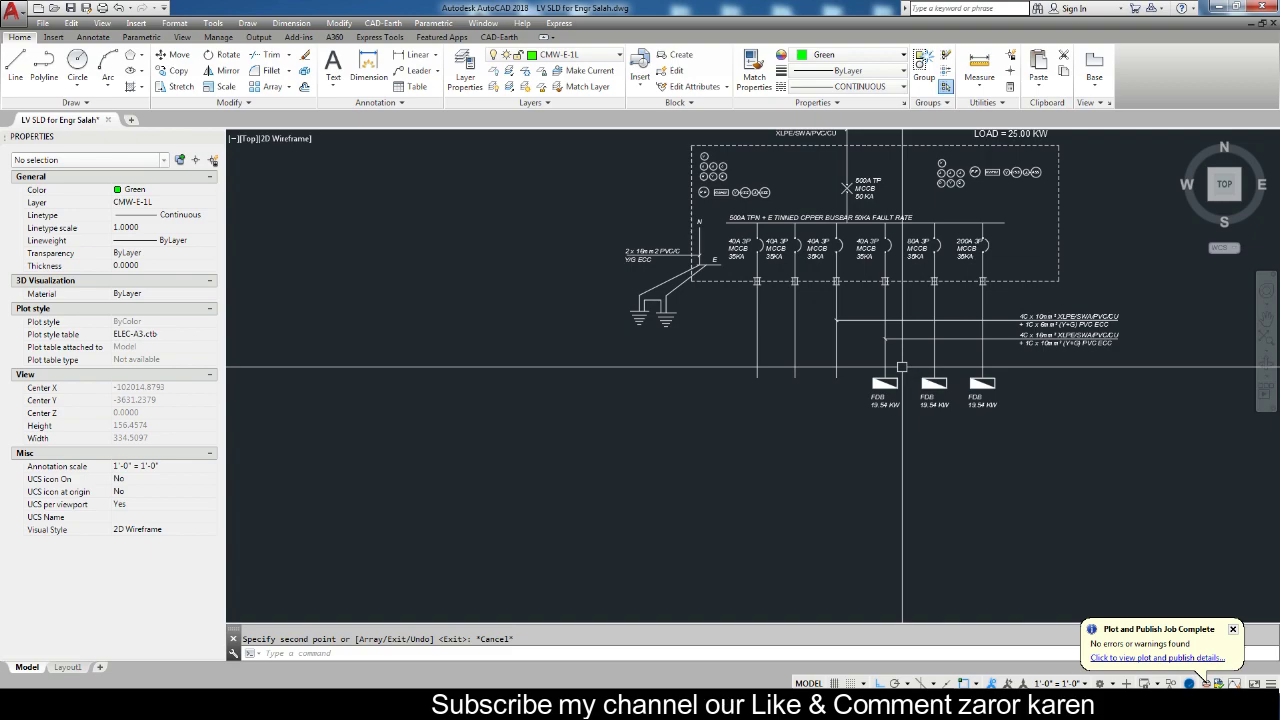
Copy the leftmost FDB symbol three times under the feeders further left.
{"action": "left_click", "coordinate": [856, 357]}
{"action": "left_click", "coordinate": [921, 449]}
{"action": "type", "text": "c"}
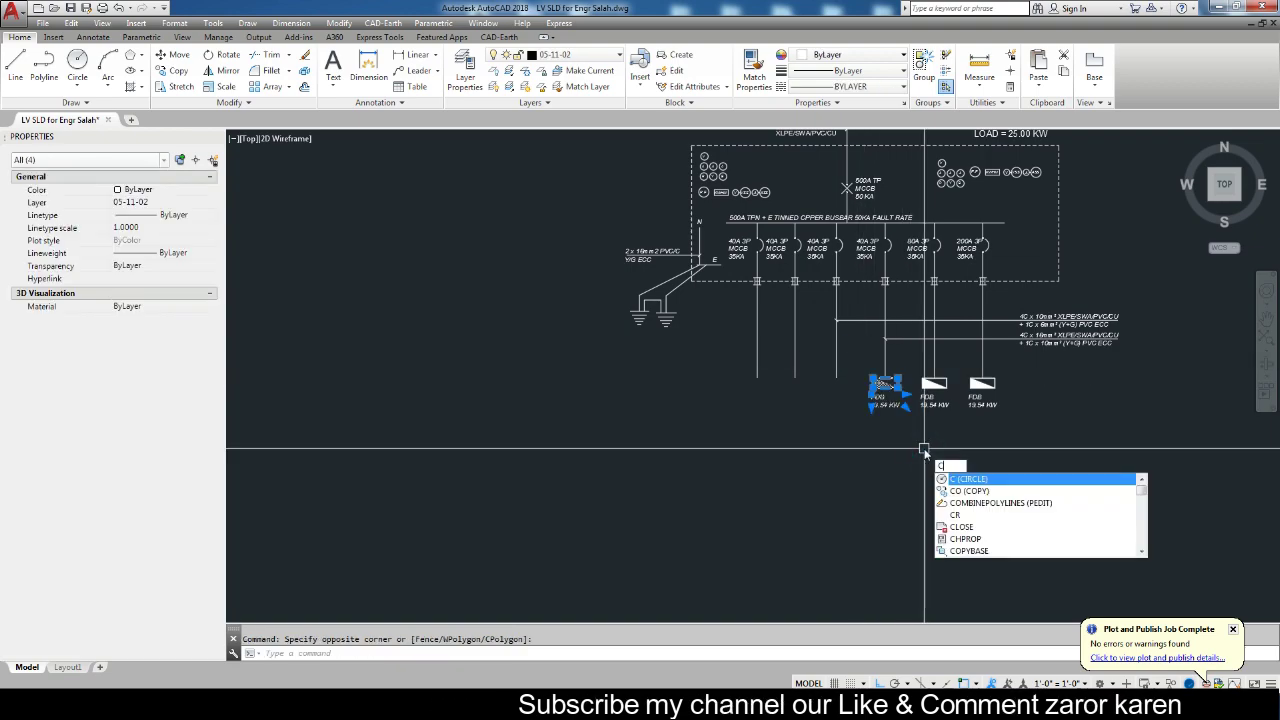
{"action": "key", "text": "Escape"}
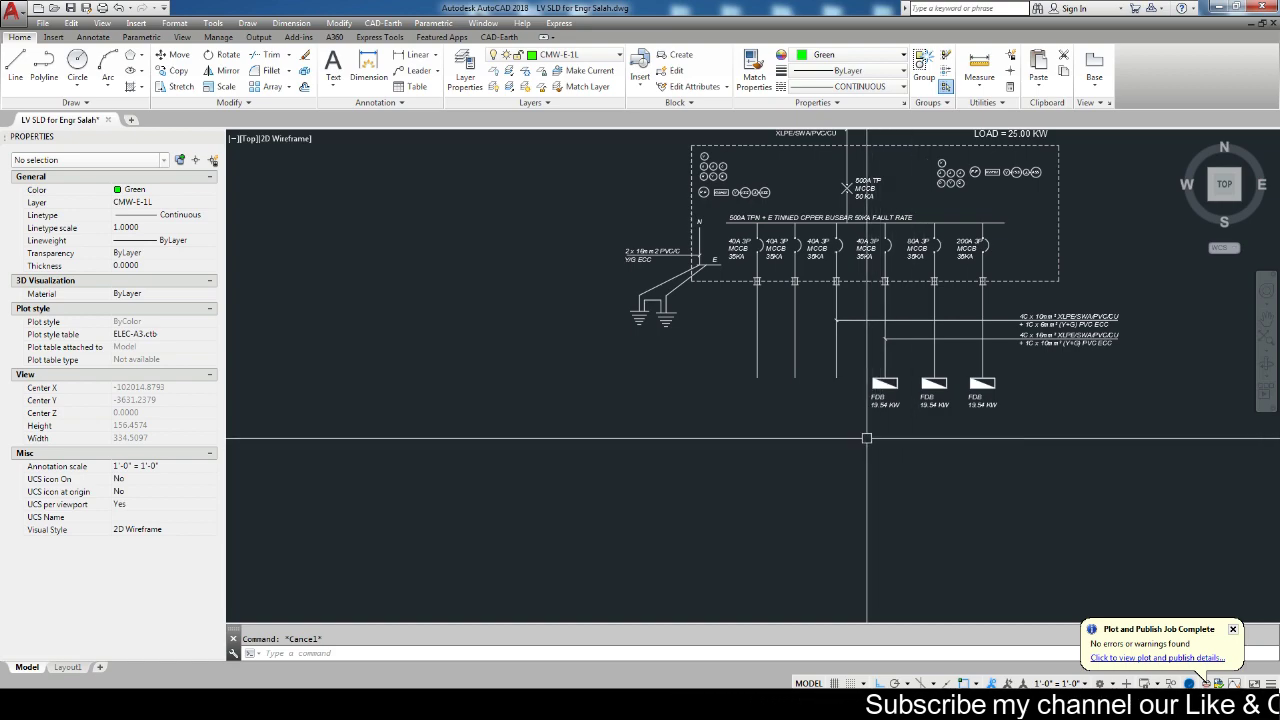
{"action": "scroll", "coordinate": [866, 438], "scroll_direction": "up", "scroll_amount": 5}
{"action": "left_click", "coordinate": [843, 320]}
{"action": "left_click", "coordinate": [954, 459]}
{"action": "type", "text": "co"}
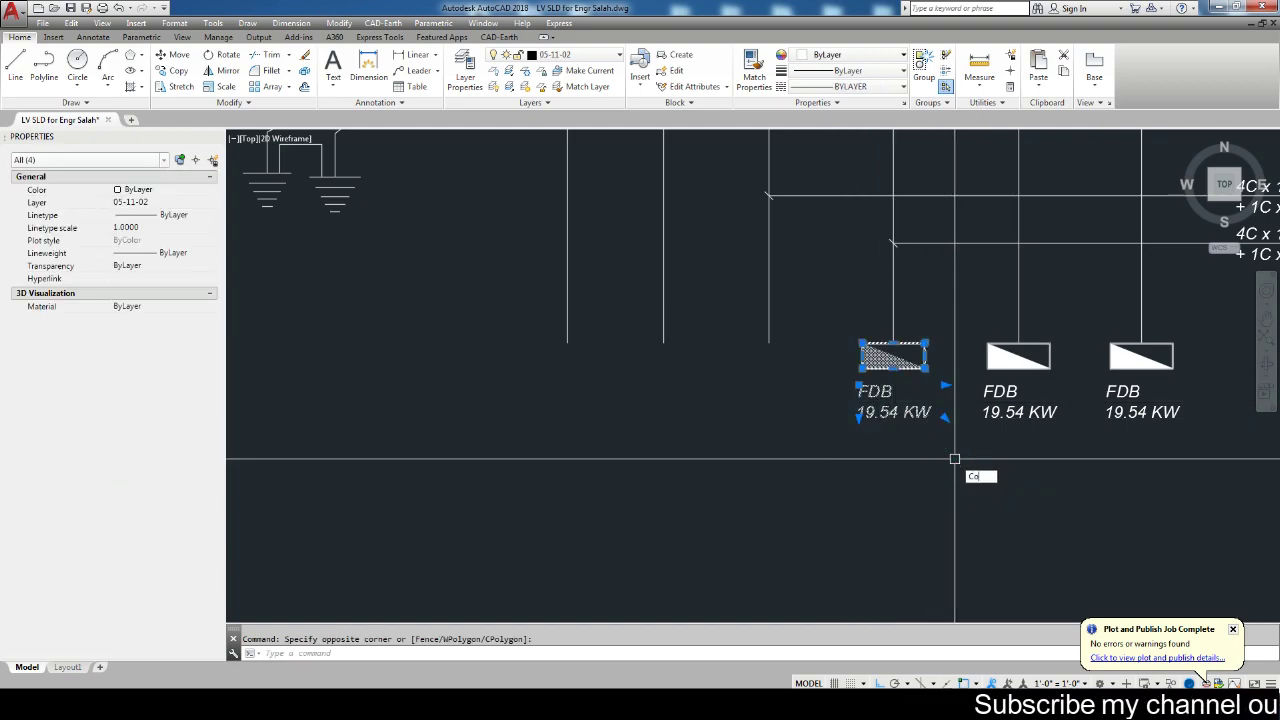
{"action": "key", "text": "Return"}
{"action": "left_click", "coordinate": [893, 307]}
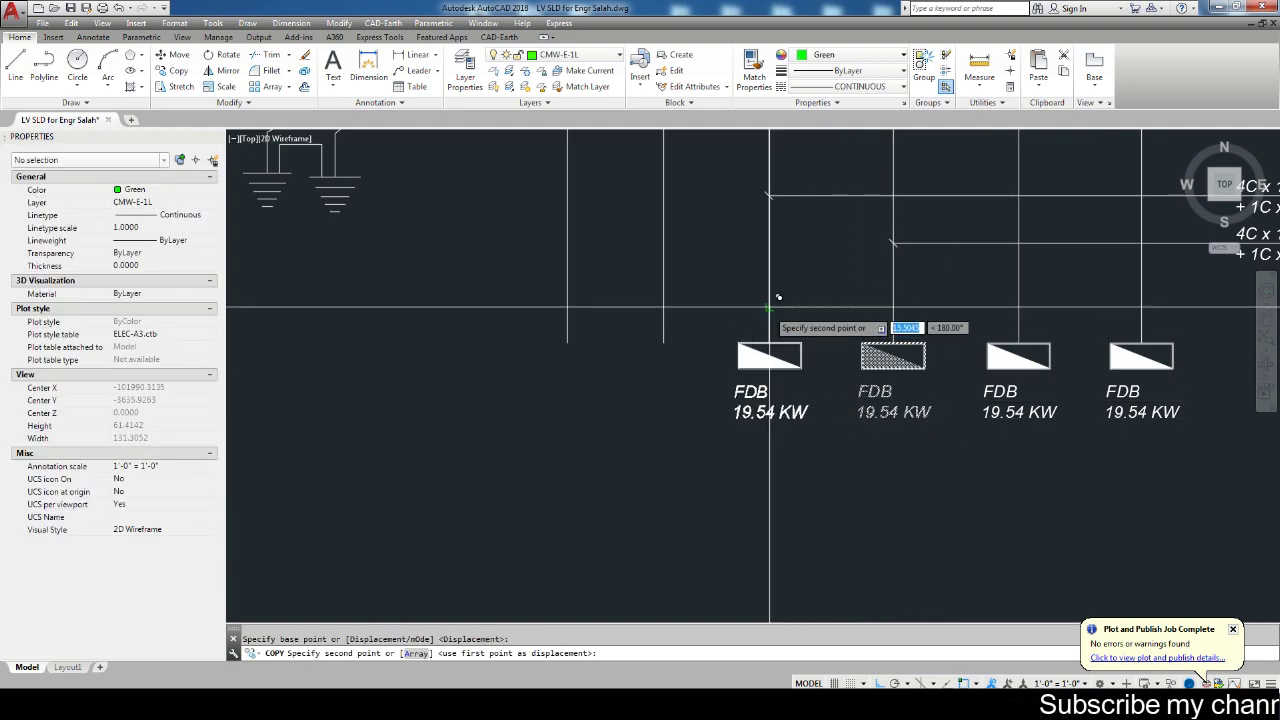
{"action": "left_click", "coordinate": [768, 307]}
{"action": "left_click", "coordinate": [663, 307]}
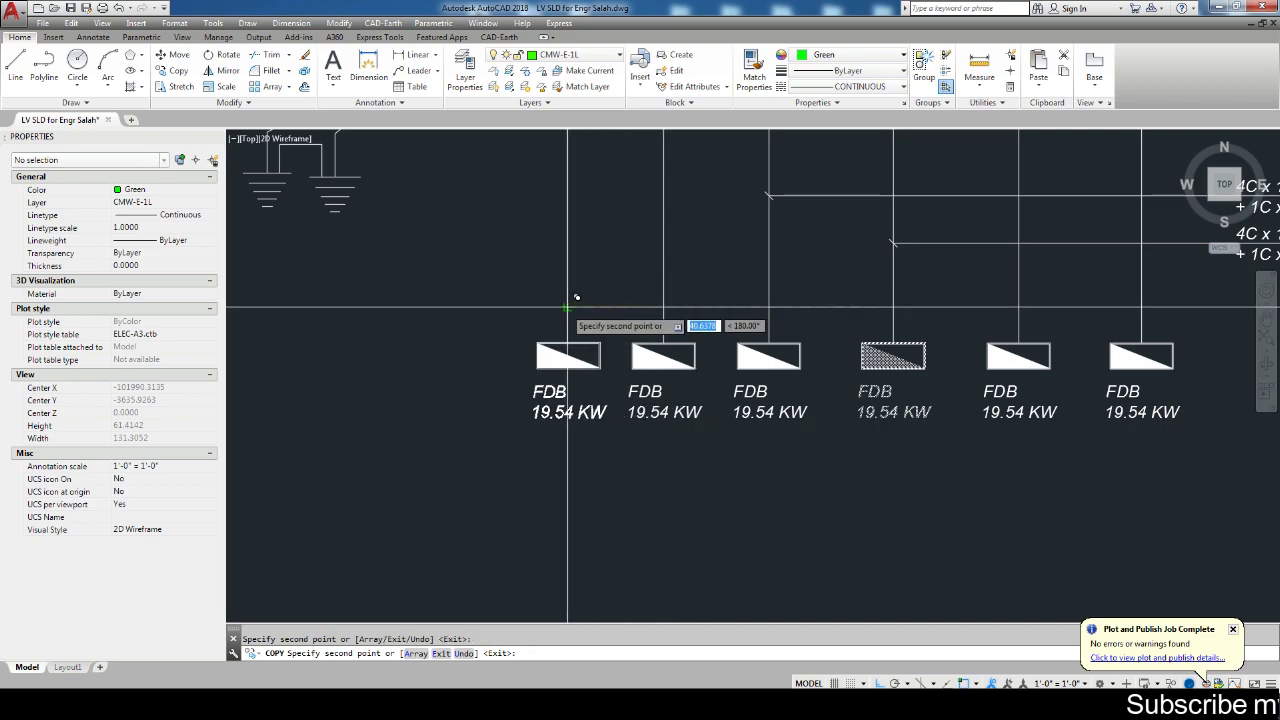
{"action": "left_click", "coordinate": [567, 307]}
{"action": "key", "text": "Escape"}
{"action": "middle_click_drag", "start_coordinate": [566, 307], "coordinate": [256, 307]}
{"action": "scroll", "coordinate": [440, 350], "scroll_direction": "up", "scroll_amount": 2}
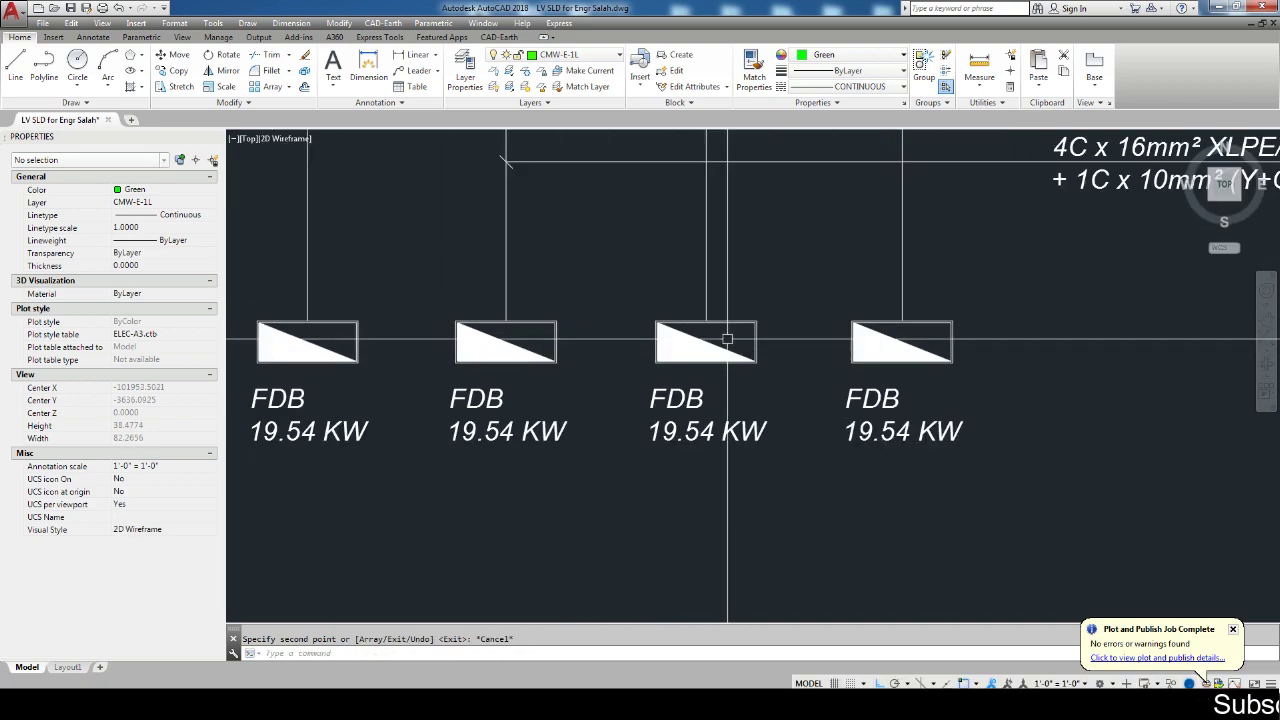
{"action": "left_click", "coordinate": [729, 350]}
Delete the filled triangles from the third and fourth FDB boxes.
{"action": "left_click", "coordinate": [680, 345]}
{"action": "key", "text": "Delete"}
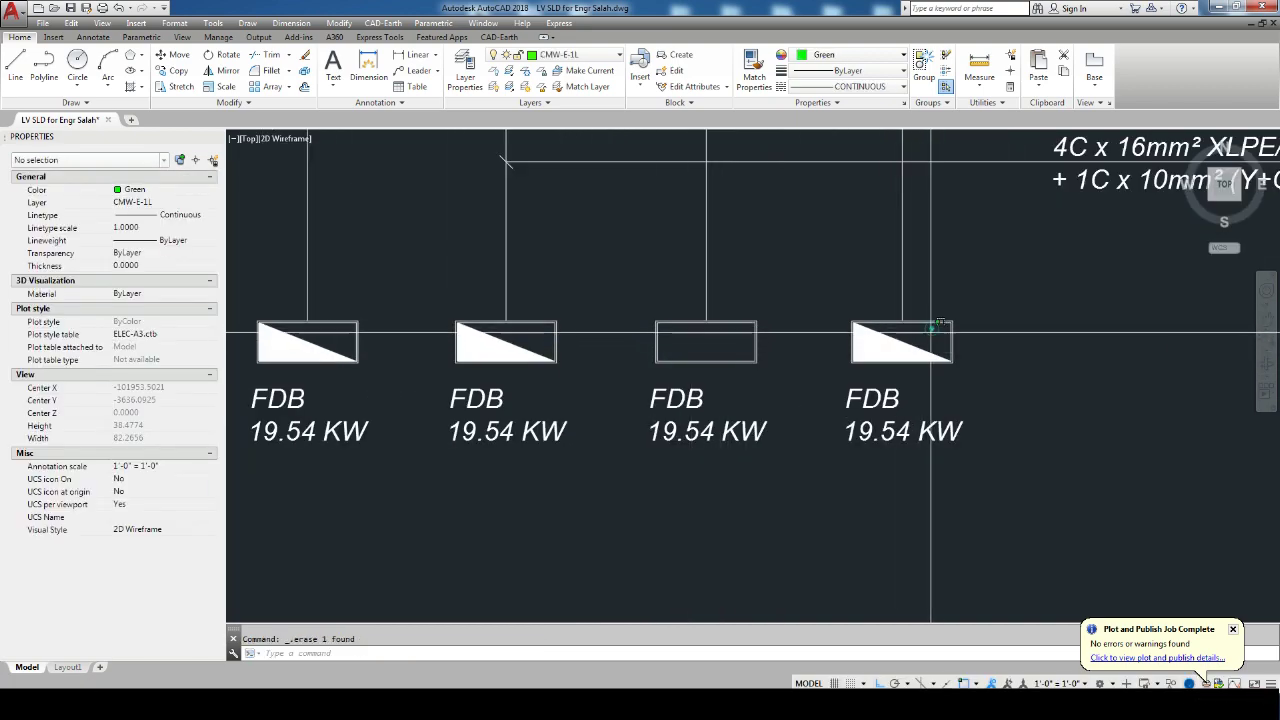
{"action": "left_click", "coordinate": [931, 330]}
{"action": "key", "text": "Delete"}
Draw both diagonals to form an X in the first emptied FDB box.
{"action": "middle_click_drag", "start_coordinate": [955, 365], "coordinate": [790, 418]}
{"action": "scroll", "coordinate": [571, 410], "scroll_direction": "up", "scroll_amount": 2}
{"action": "type", "text": "l"}
{"action": "key", "text": "Return"}
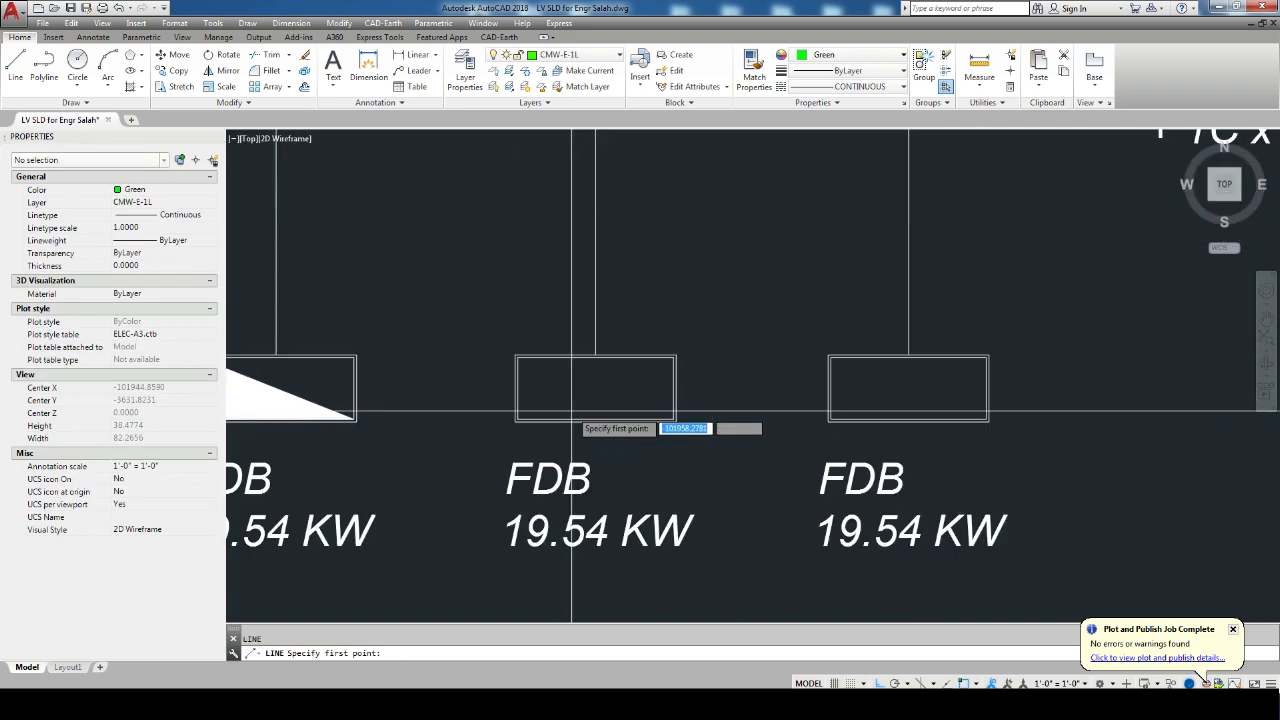
{"action": "scroll", "coordinate": [550, 411], "scroll_direction": "up", "scroll_amount": 4}
{"action": "left_click", "coordinate": [467, 430]}
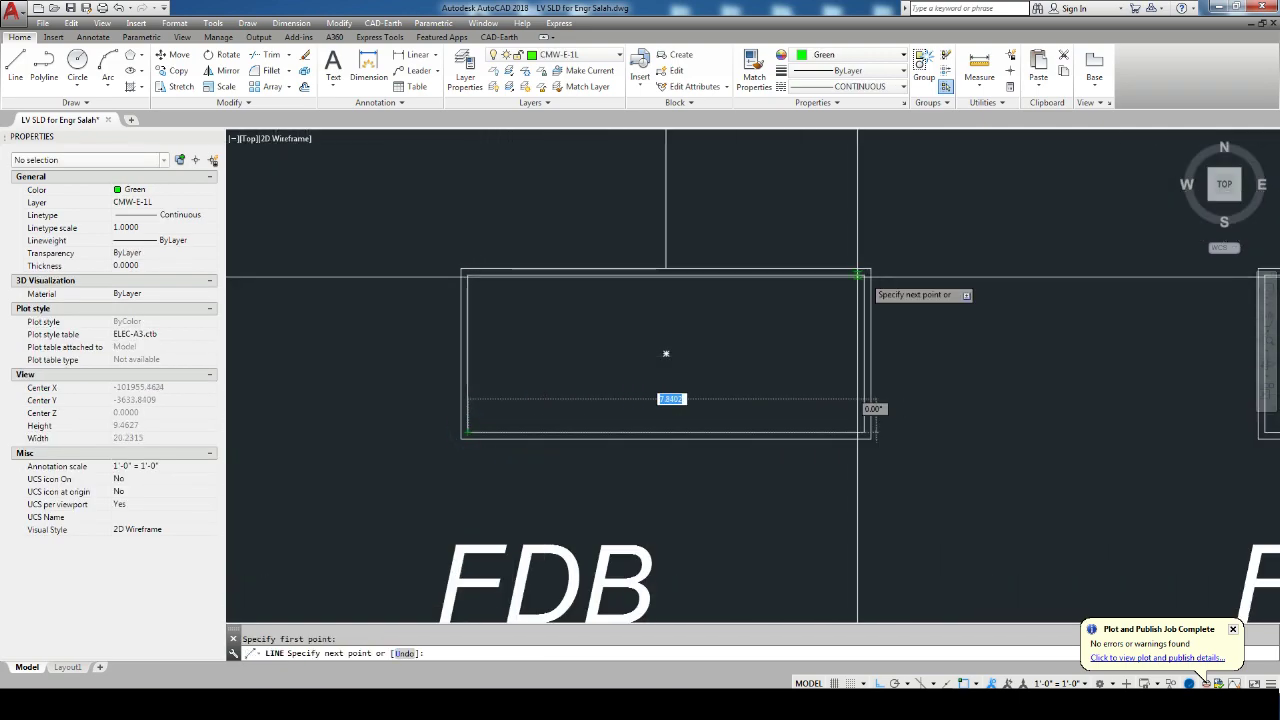
{"action": "left_click", "coordinate": [864, 274]}
{"action": "key", "text": "Return"}
{"action": "key", "text": "Return"}
{"action": "left_click", "coordinate": [465, 272]}
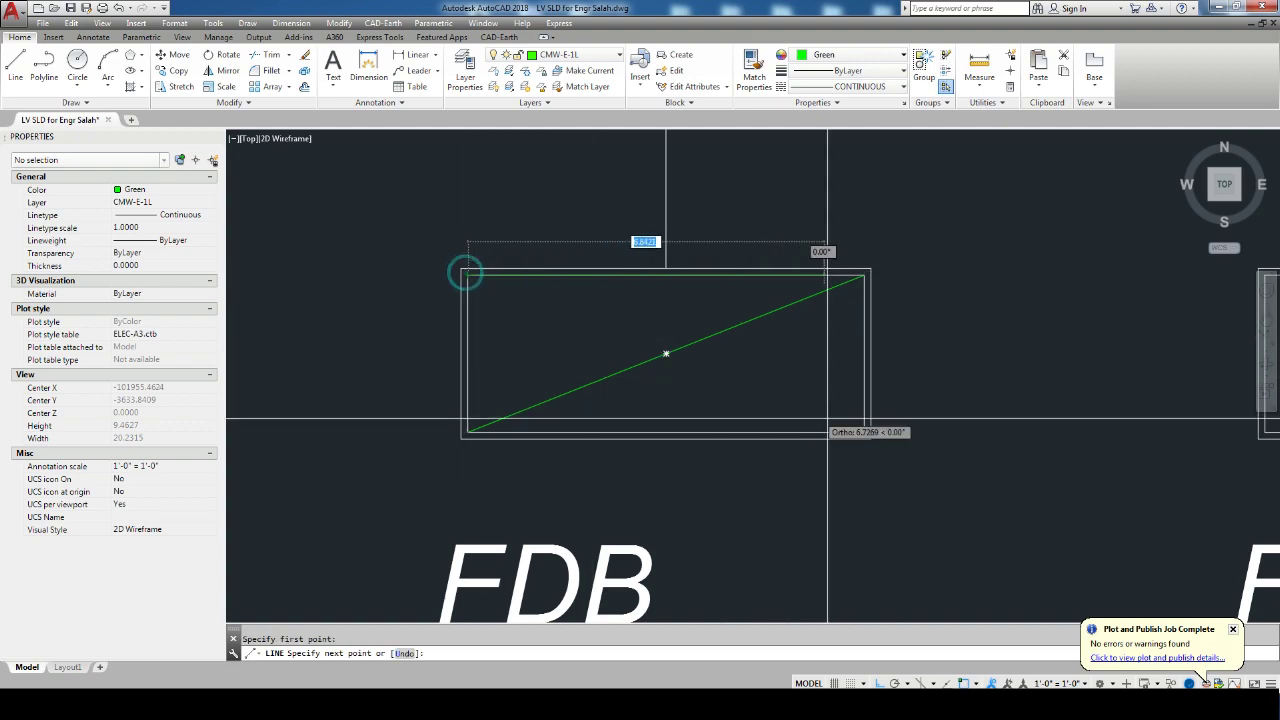
{"action": "left_click", "coordinate": [864, 430]}
{"action": "key", "text": "Escape"}
Draw the crossed diagonal lines in the next FDB box.
{"action": "scroll", "coordinate": [864, 430], "scroll_direction": "down", "scroll_amount": 3}
{"action": "middle_click_drag", "start_coordinate": [1166, 434], "coordinate": [567, 385]}
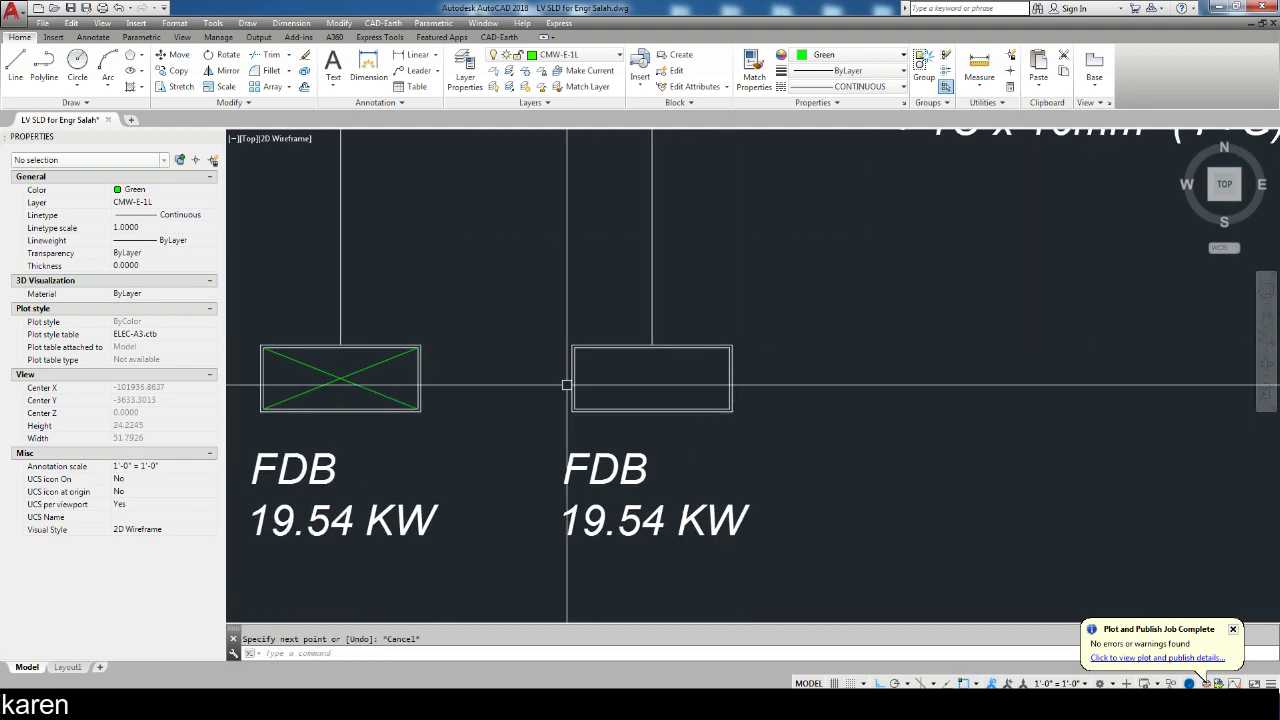
{"action": "scroll", "coordinate": [567, 385], "scroll_direction": "up", "scroll_amount": 4}
{"action": "key", "text": "Return"}
{"action": "left_click", "coordinate": [591, 441]}
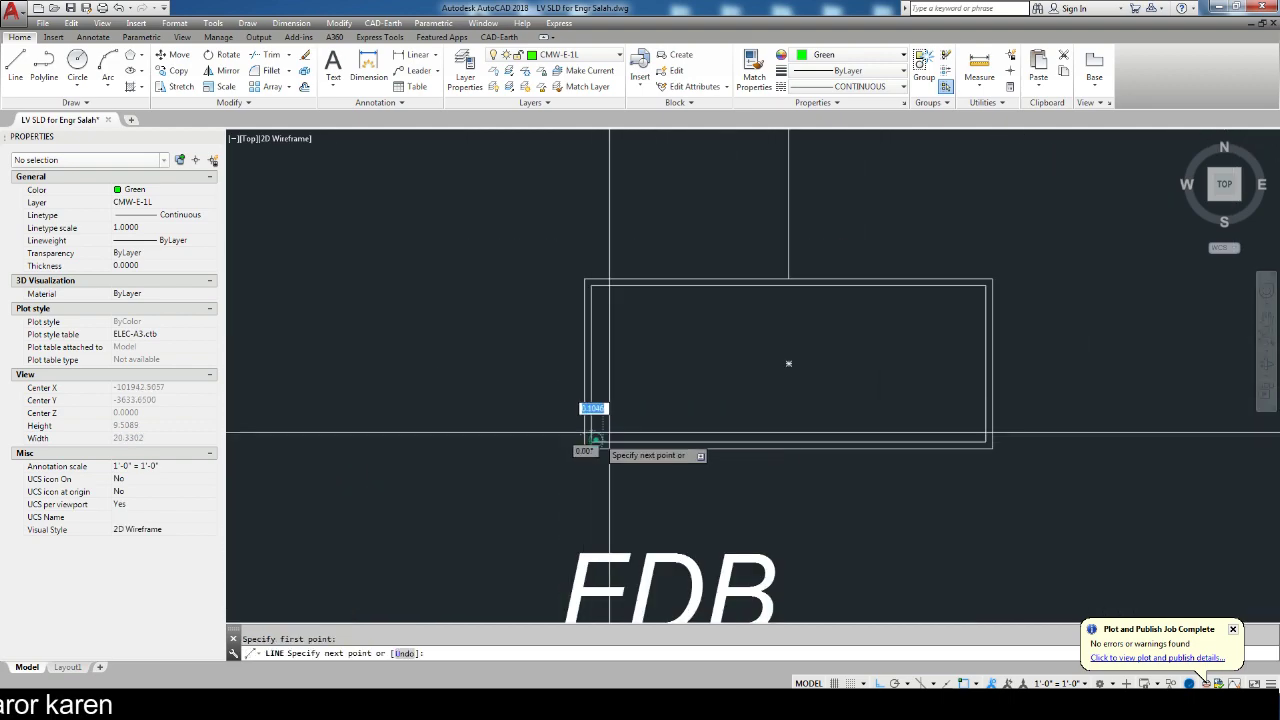
{"action": "left_click", "coordinate": [986, 286]}
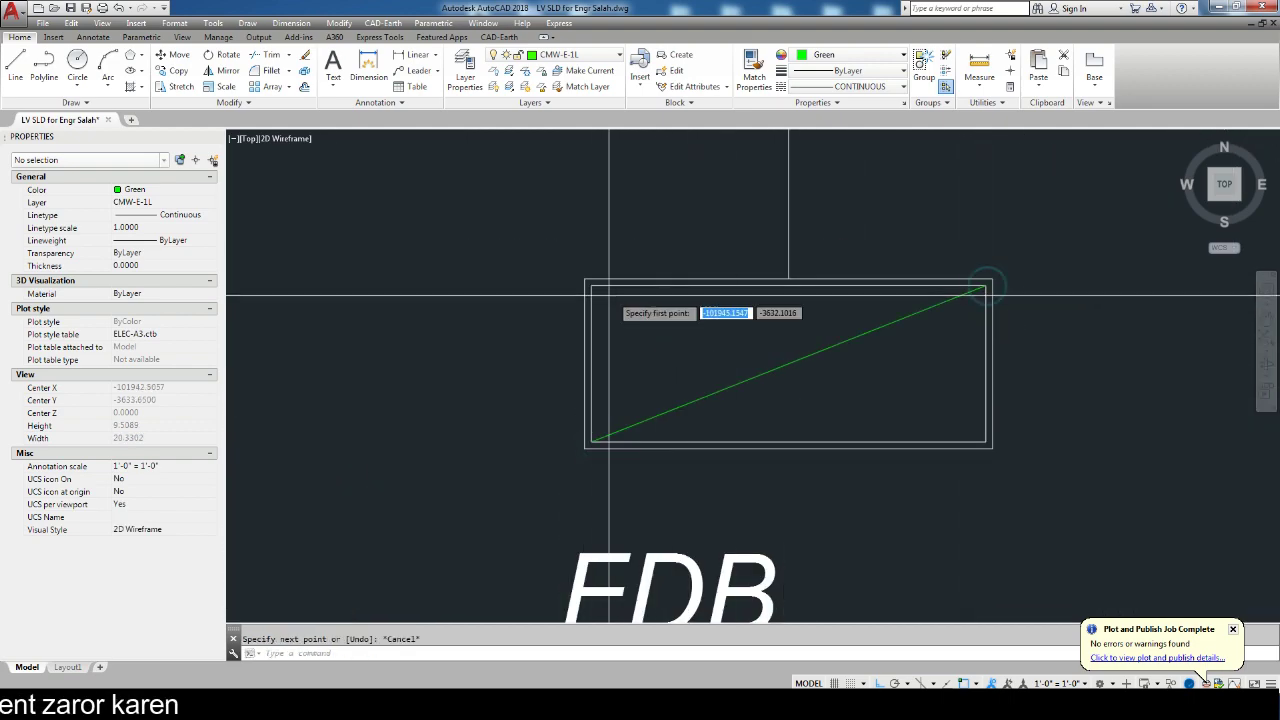
{"action": "left_click", "coordinate": [986, 441]}
{"action": "scroll", "coordinate": [983, 434], "scroll_direction": "down", "scroll_amount": 6}
{"action": "key", "text": "Escape"}
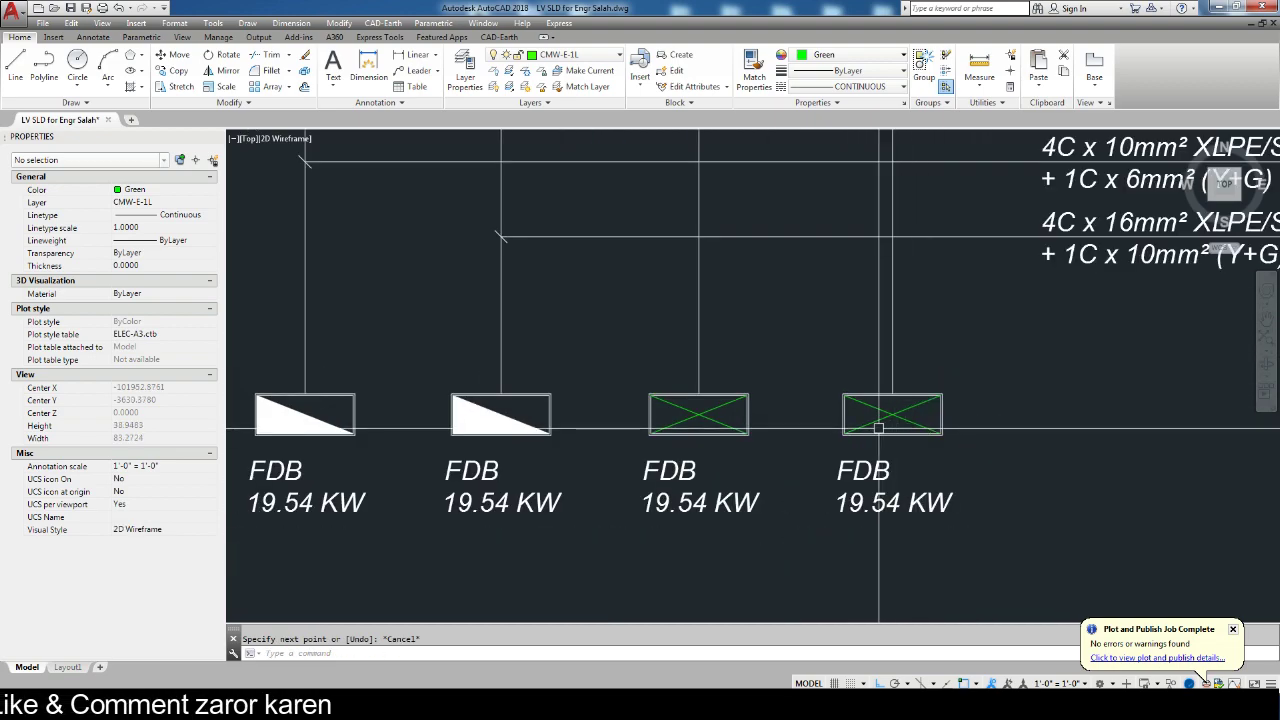
Match the green X lines to a white box's properties with MATCHPROP so they turn white.
{"action": "type", "text": "ma"}
{"action": "key", "text": "Return"}
{"action": "left_click", "coordinate": [814, 409]}
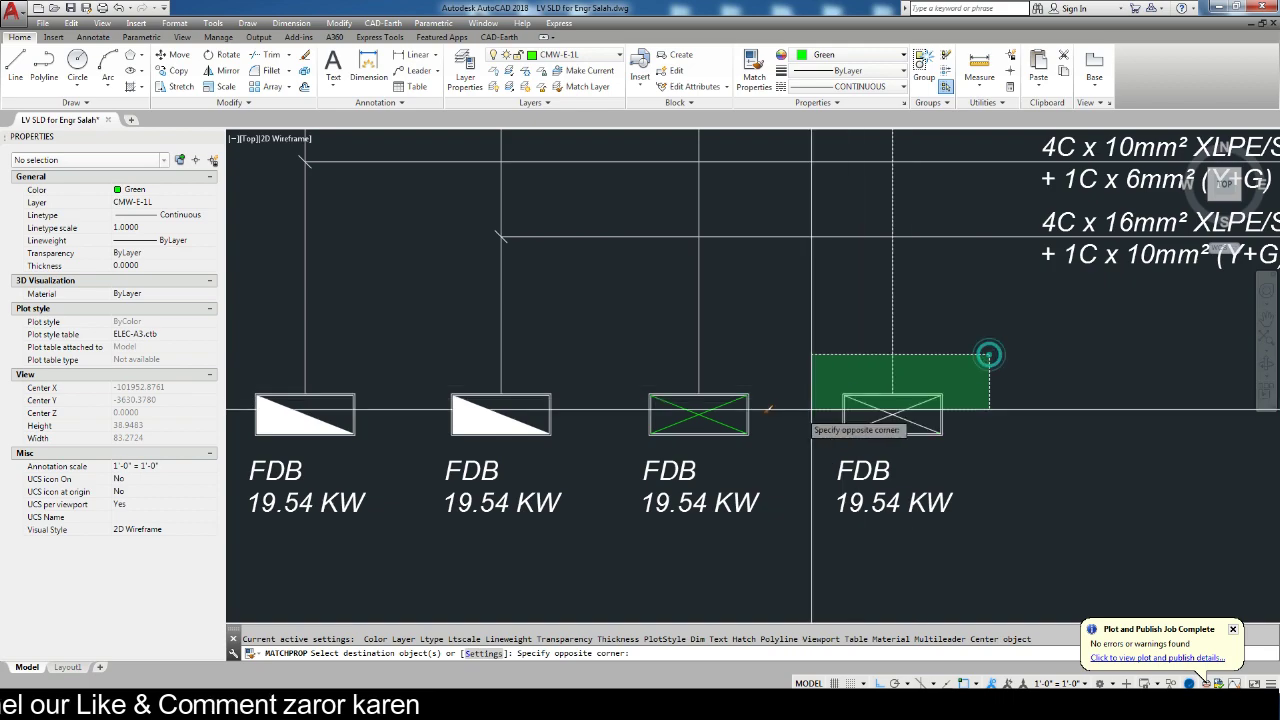
{"action": "left_click", "coordinate": [986, 354]}
{"action": "left_click", "coordinate": [634, 429]}
{"action": "scroll", "coordinate": [640, 400], "scroll_direction": "down", "scroll_amount": 5}
{"action": "scroll", "coordinate": [640, 400], "scroll_direction": "up", "scroll_amount": 3}
{"action": "key", "text": "Escape"}
{"action": "scroll", "coordinate": [793, 424], "scroll_direction": "up", "scroll_amount": 2}
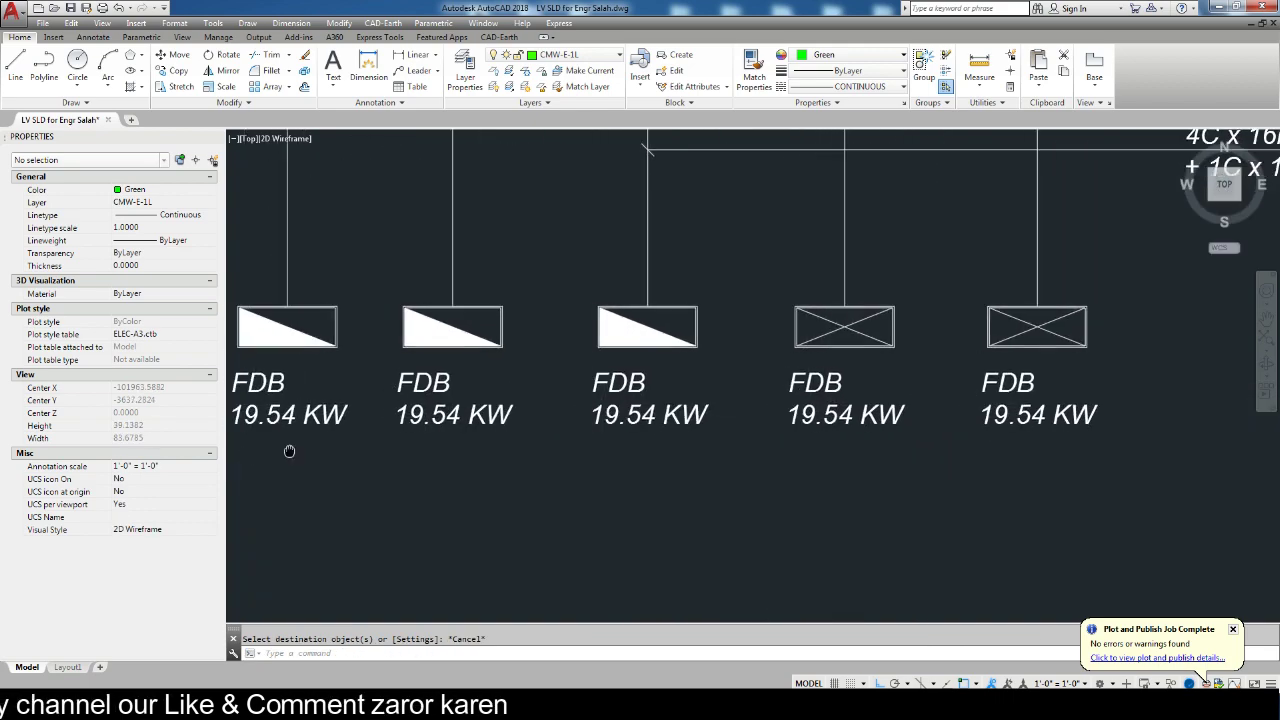
{"action": "middle_click_drag", "start_coordinate": [286, 449], "coordinate": [676, 470]}
Edit the first feeder label to read FDB-G1 with a 9.85 KW load.
{"action": "type", "text": "ed"}
{"action": "key", "text": "Return"}
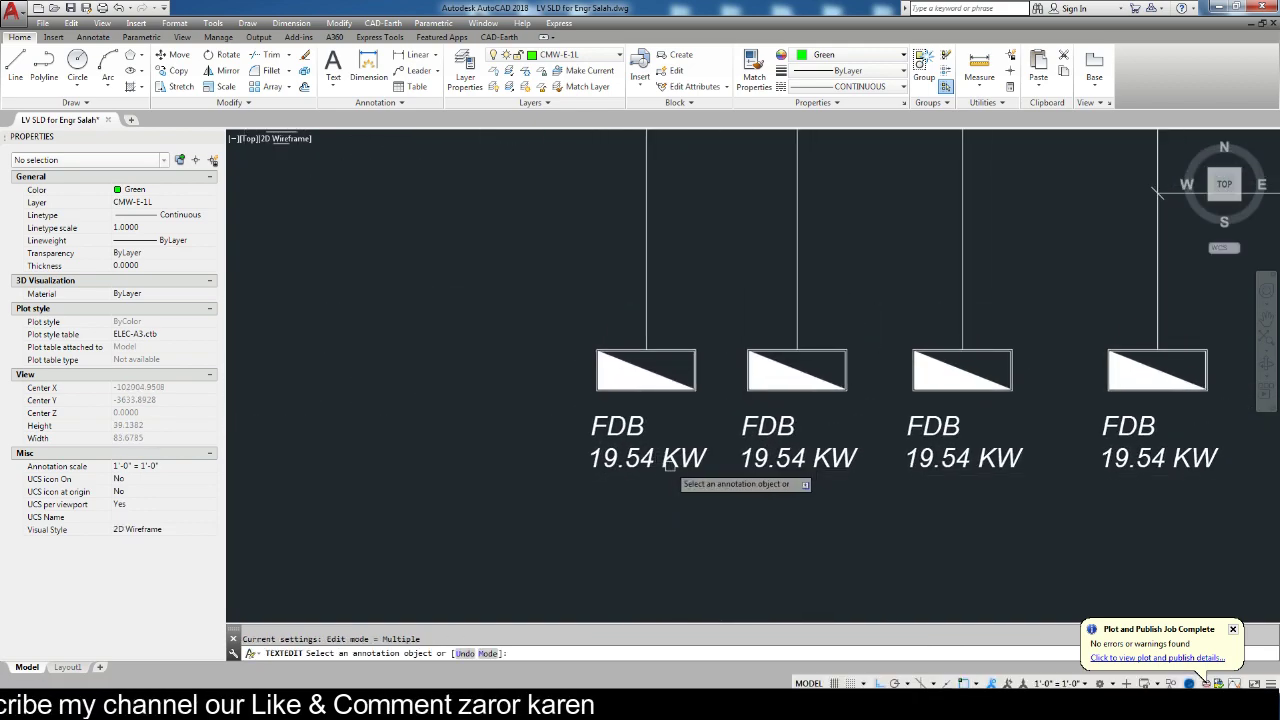
{"action": "scroll", "coordinate": [668, 462], "scroll_direction": "up", "scroll_amount": 2}
{"action": "left_click", "coordinate": [596, 420]}
{"action": "type", "text": "-G1"}
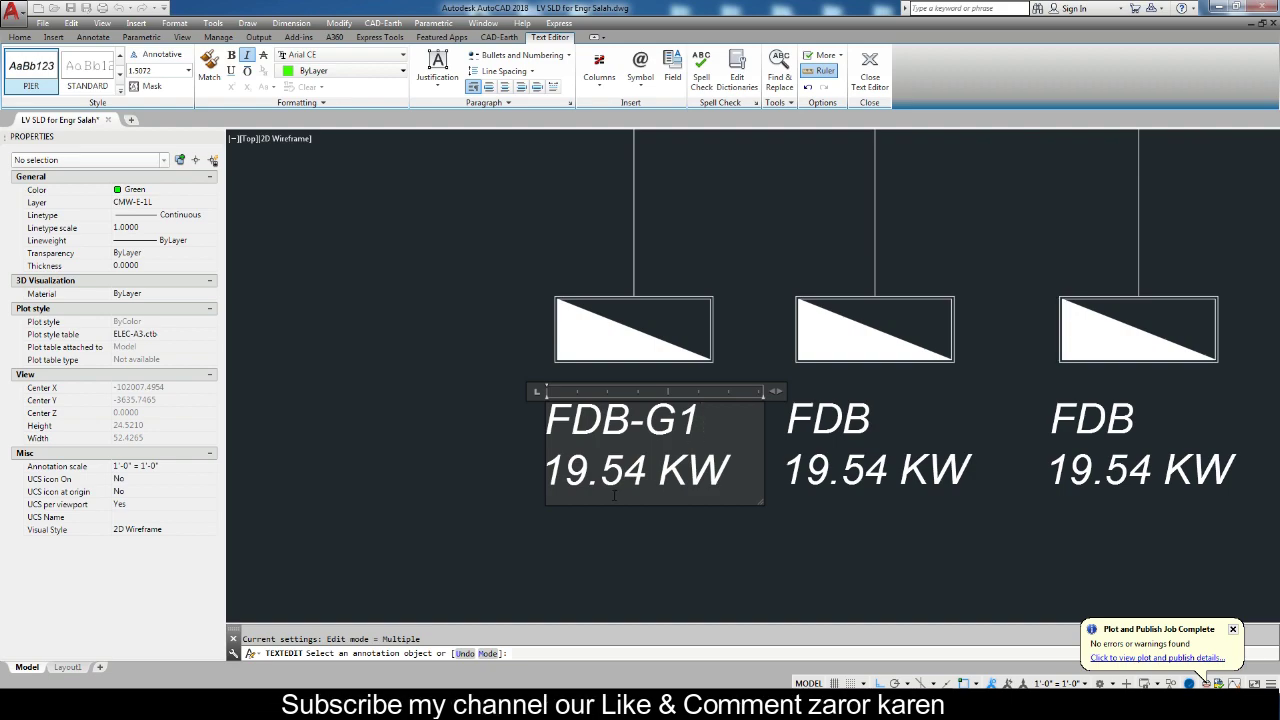
{"action": "type", "text": "9"}
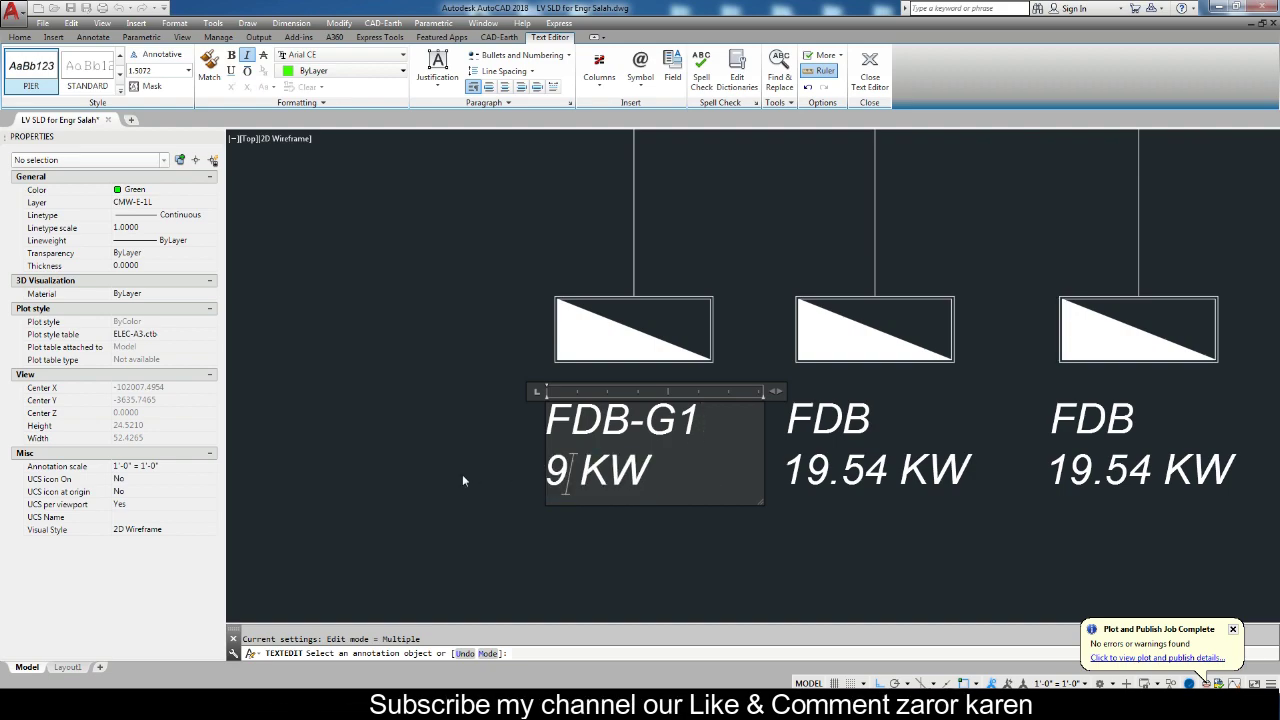
{"action": "type", "text": ".85"}
{"action": "left_click", "coordinate": [525, 503]}
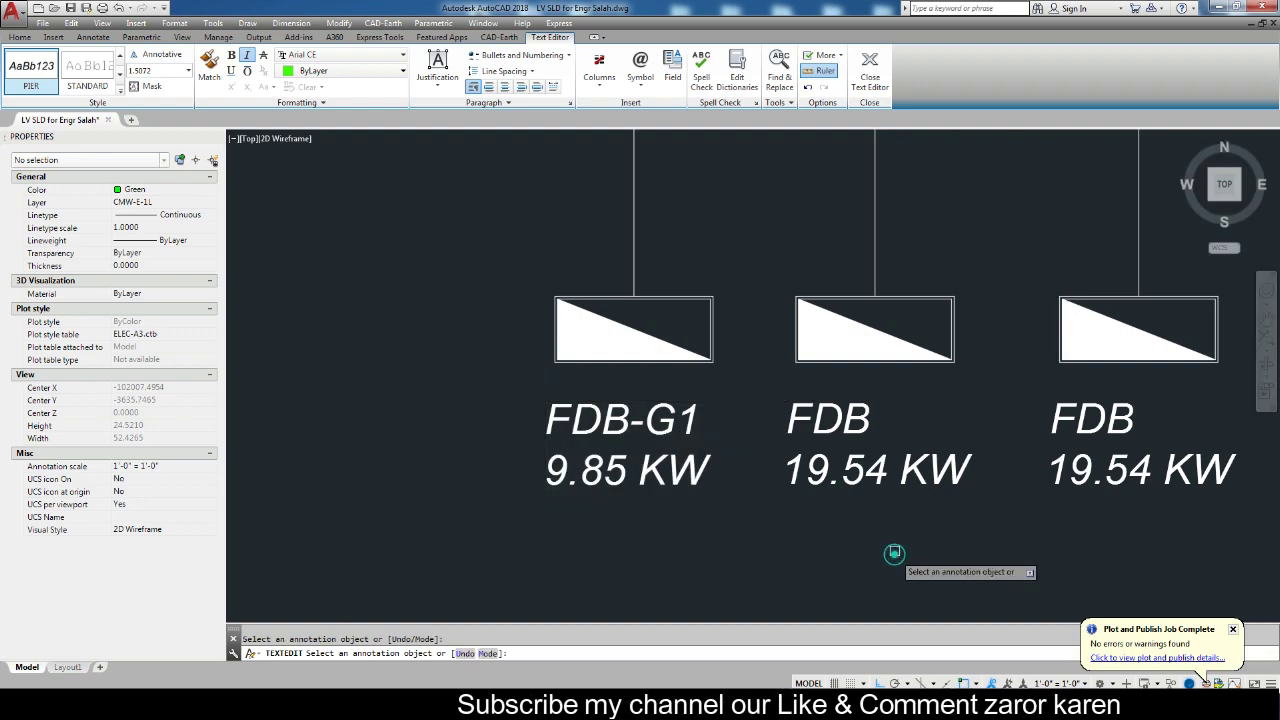
Edit the second feeder label to read FDB-G2 with an 8.20 KW load.
{"action": "left_click", "coordinate": [875, 425]}
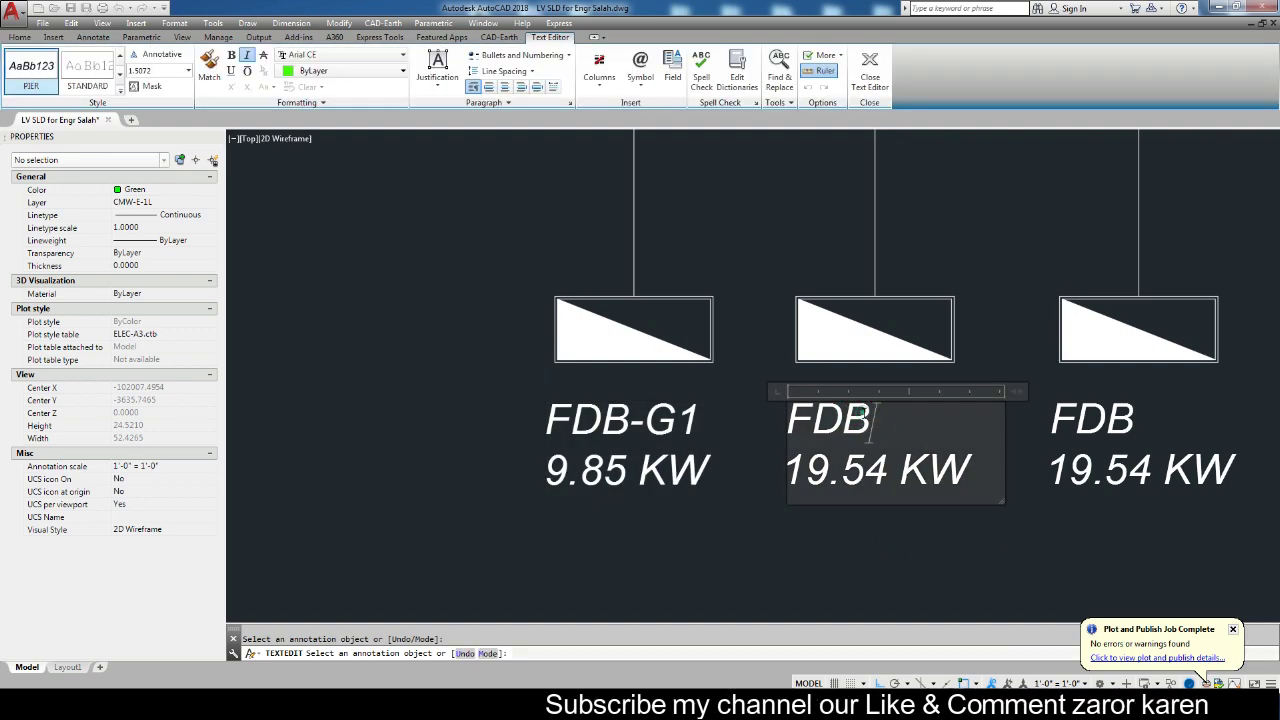
{"action": "type", "text": "-G2"}
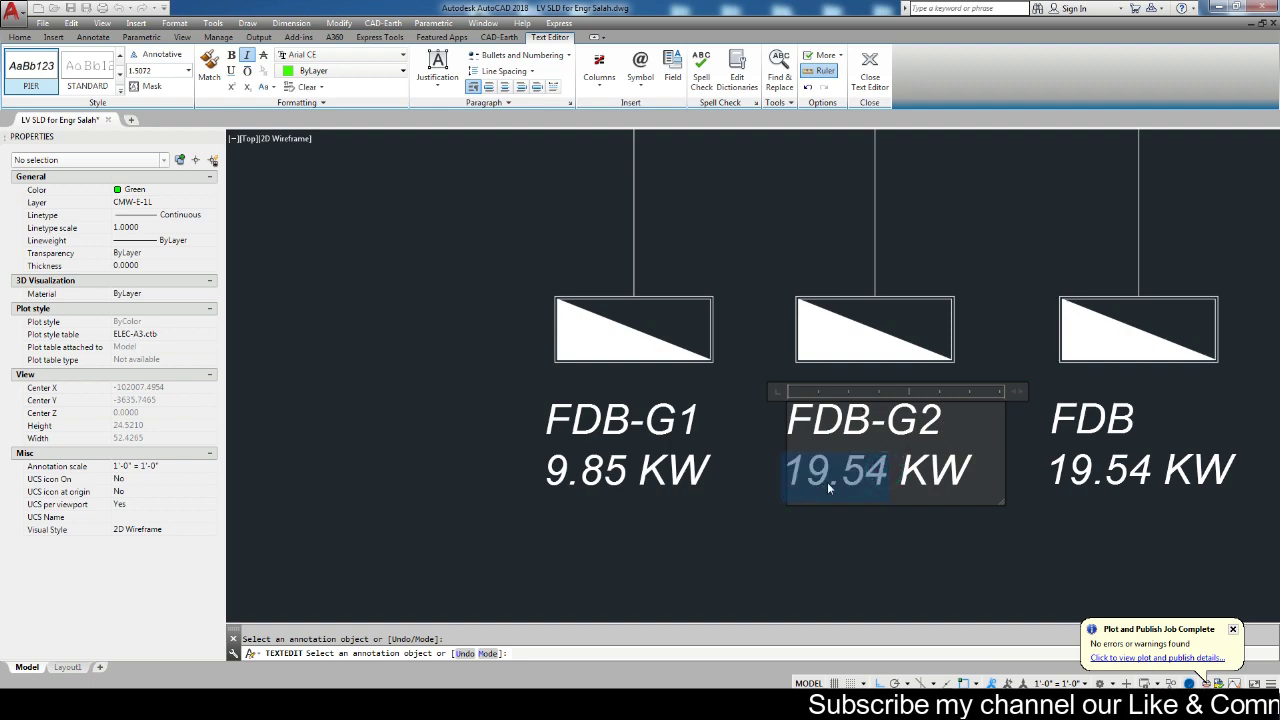
{"action": "type", "text": "8"}
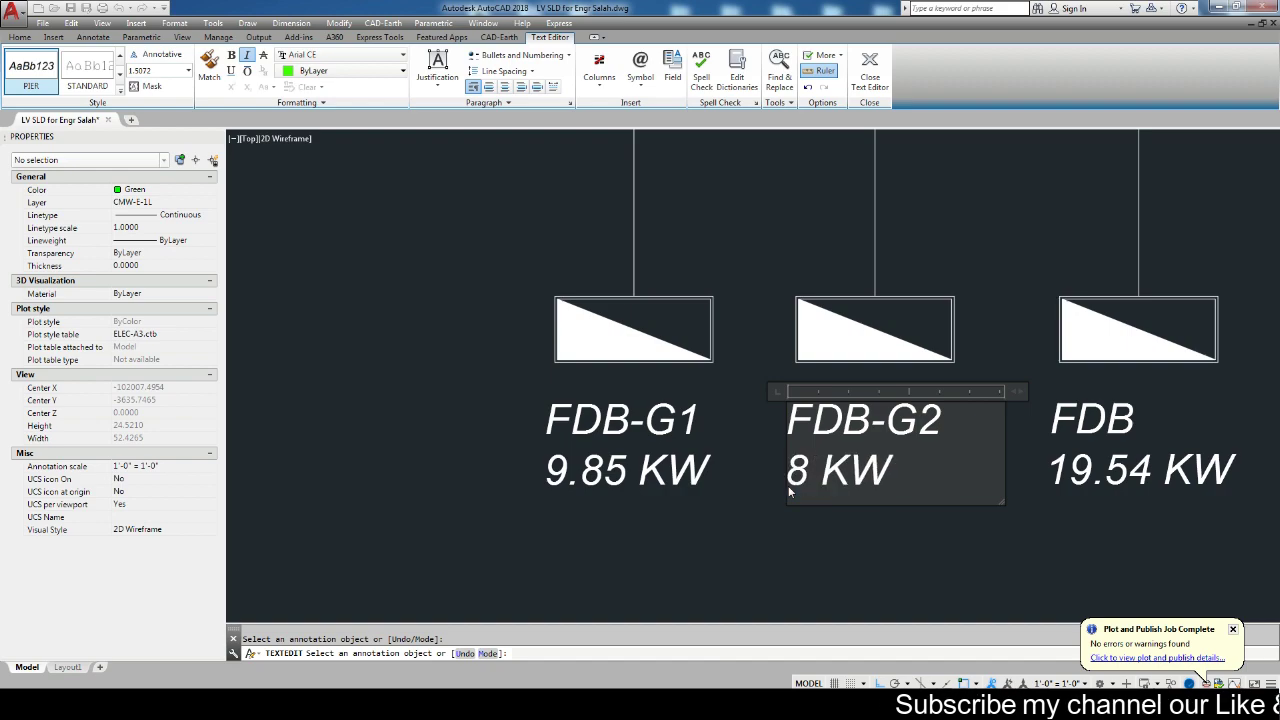
{"action": "type", "text": ".20"}
{"action": "left_click", "coordinate": [792, 553]}
Edit the third feeder label to read FDB-G3 with a 7.55 KW load.
{"action": "middle_click_drag", "start_coordinate": [792, 553], "coordinate": [263, 531]}
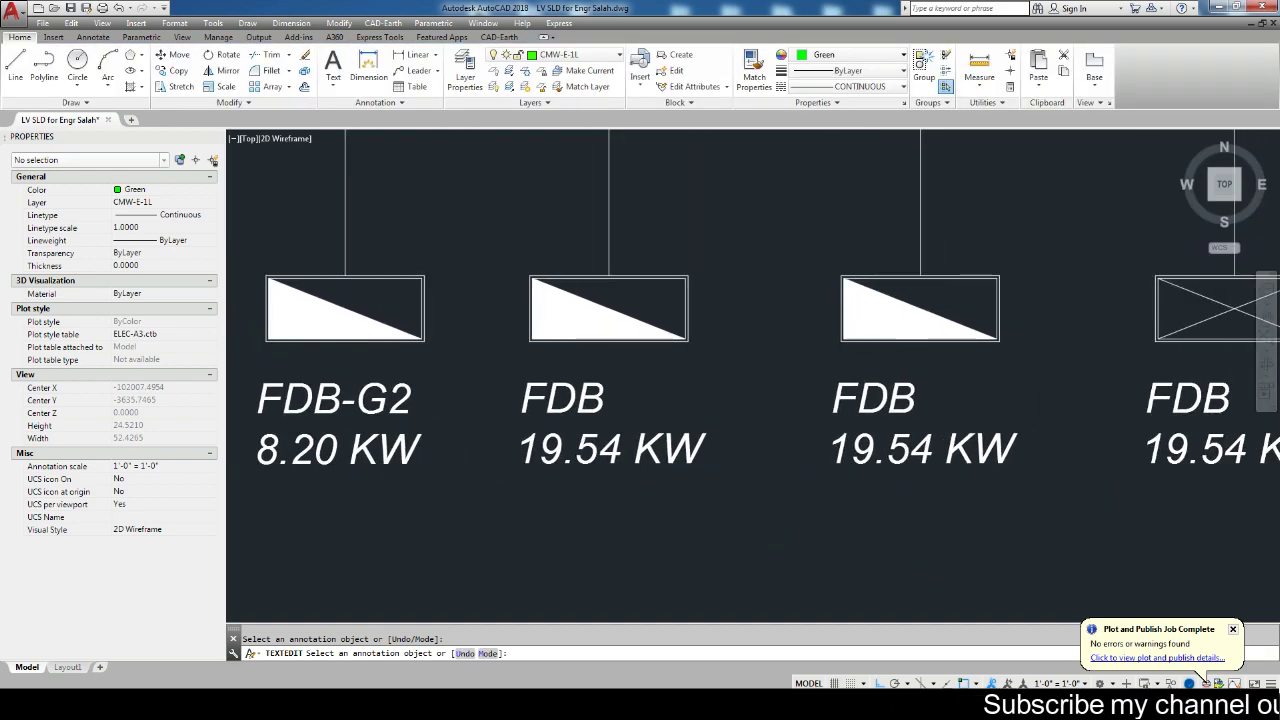
{"action": "left_click", "coordinate": [595, 401]}
{"action": "type", "text": "-G3"}
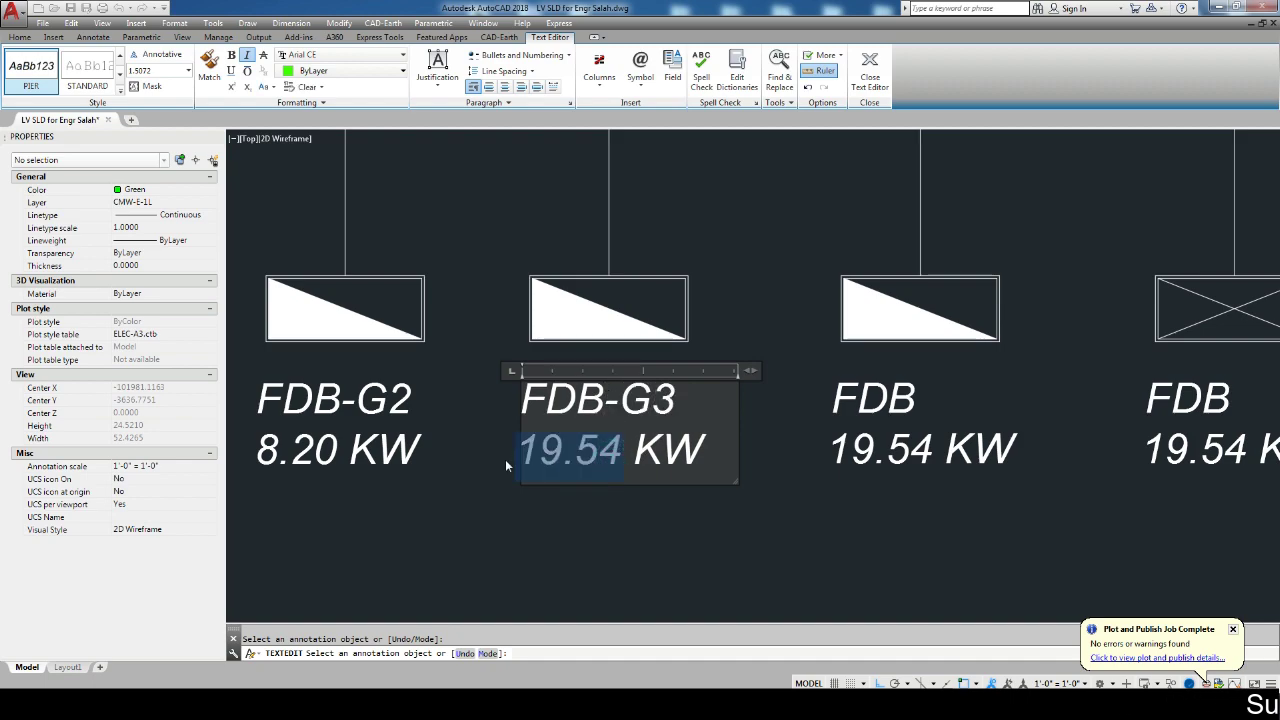
{"action": "type", "text": "7.5"}
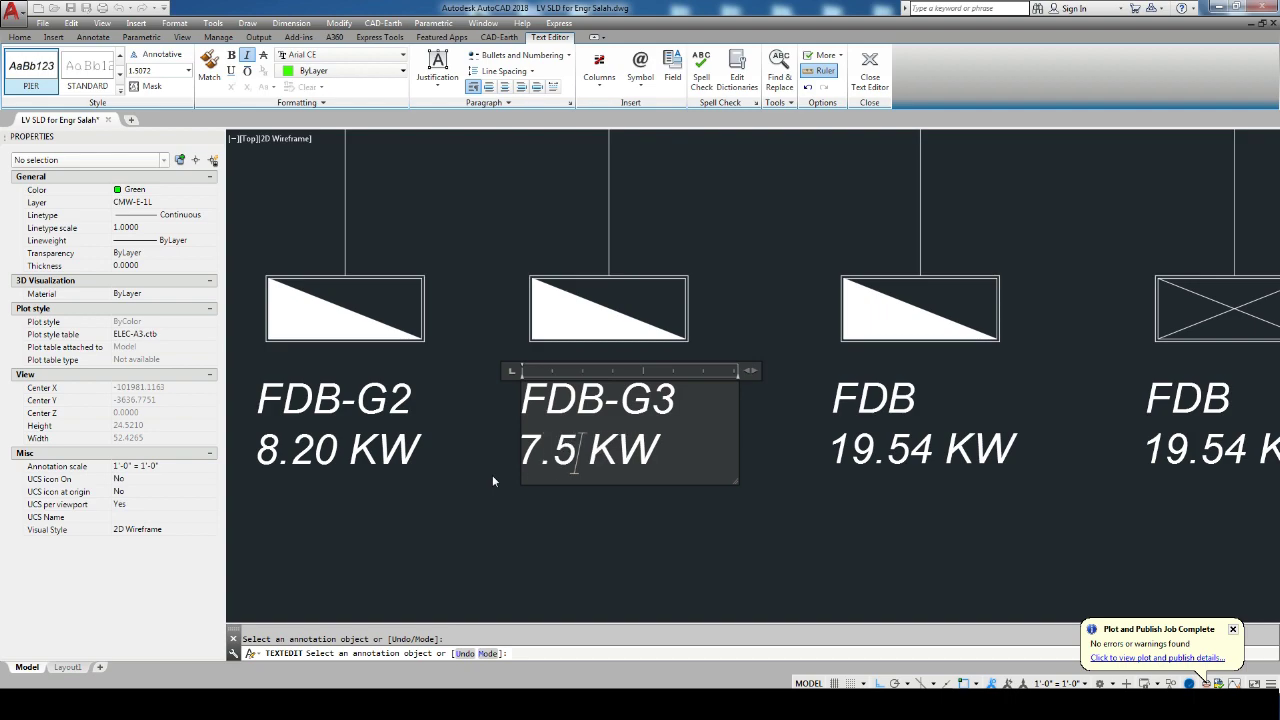
{"action": "type", "text": "5"}
{"action": "left_click", "coordinate": [760, 545]}
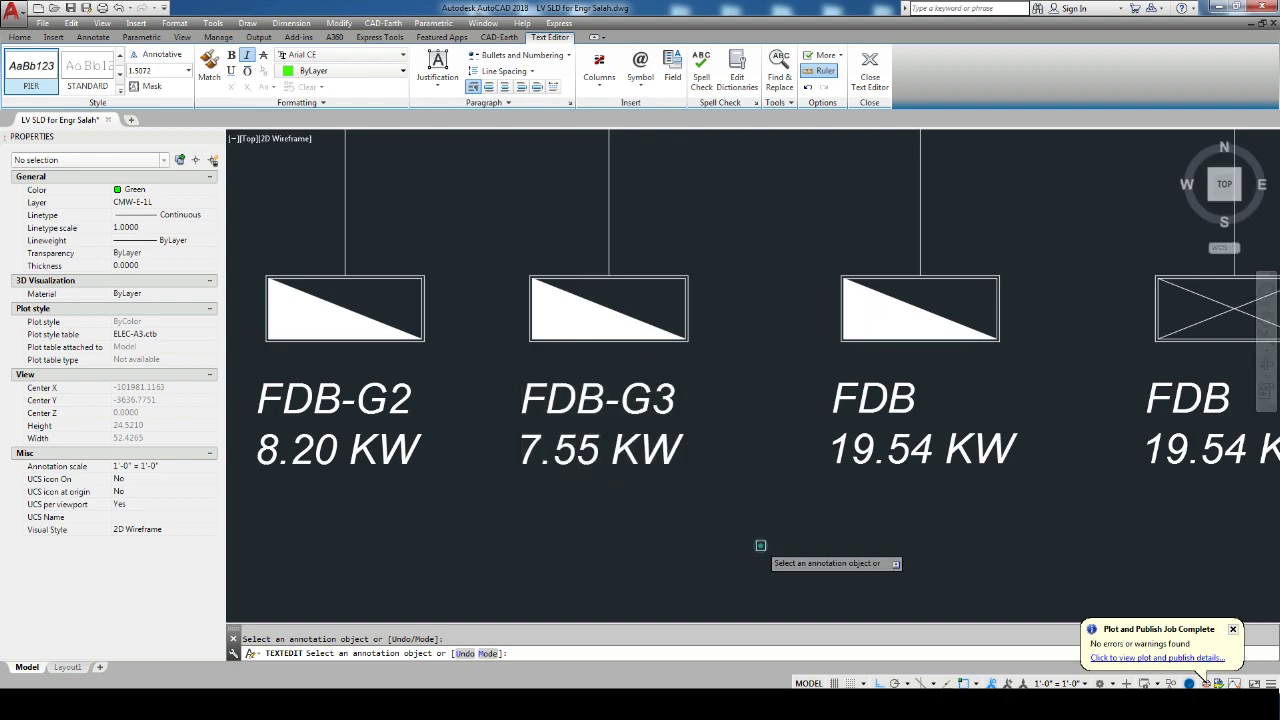
Relabel the remaining feeders as FDB-G4 8.80 KW, SMDB-FF and SMDB-SF.
{"action": "left_click", "coordinate": [906, 400]}
{"action": "type", "text": "-G4"}
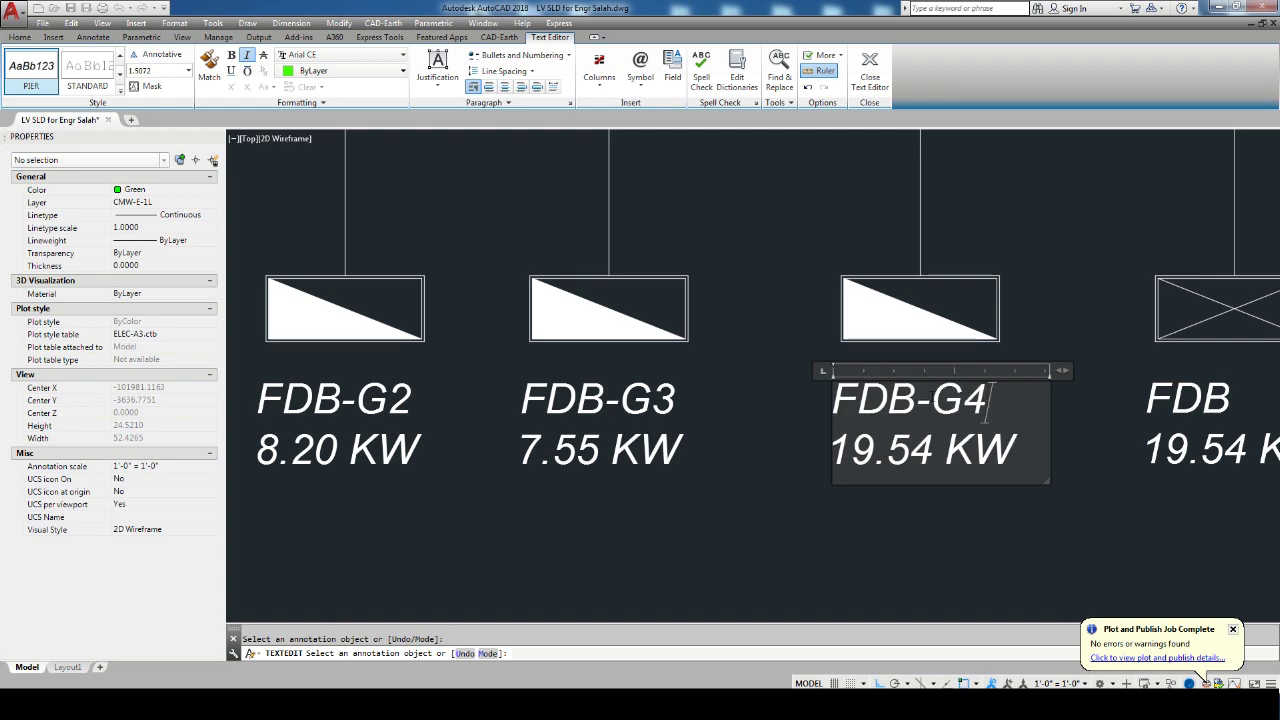
{"action": "left_click", "coordinate": [800, 467]}
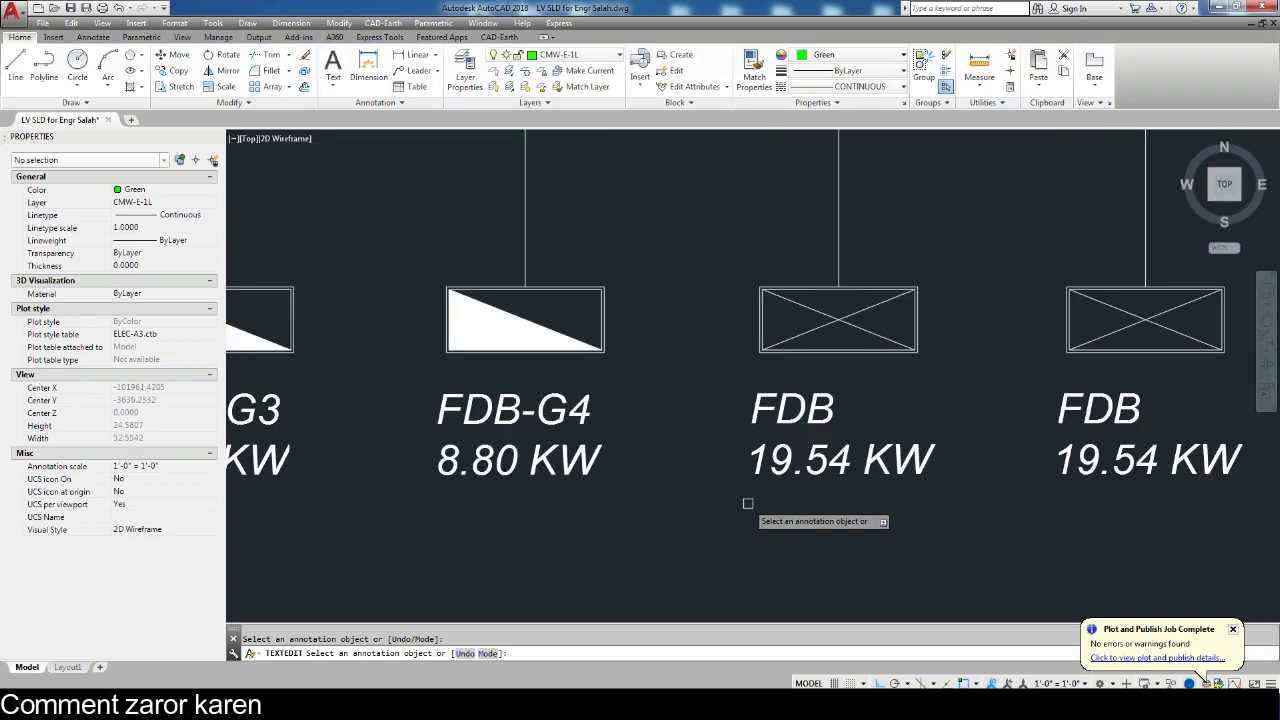
{"action": "middle_click_drag", "start_coordinate": [760, 497], "coordinate": [636, 512]}
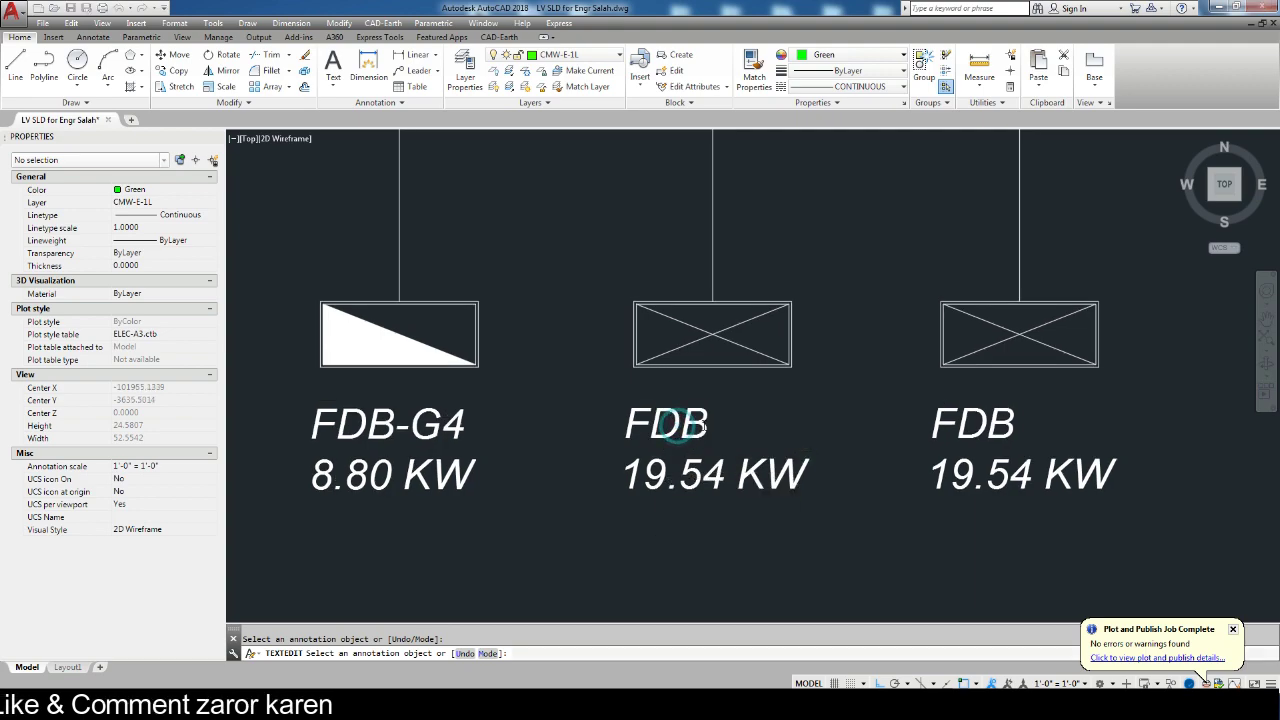
{"action": "left_click", "coordinate": [706, 425]}
{"action": "type", "text": "SMDB-FF"}
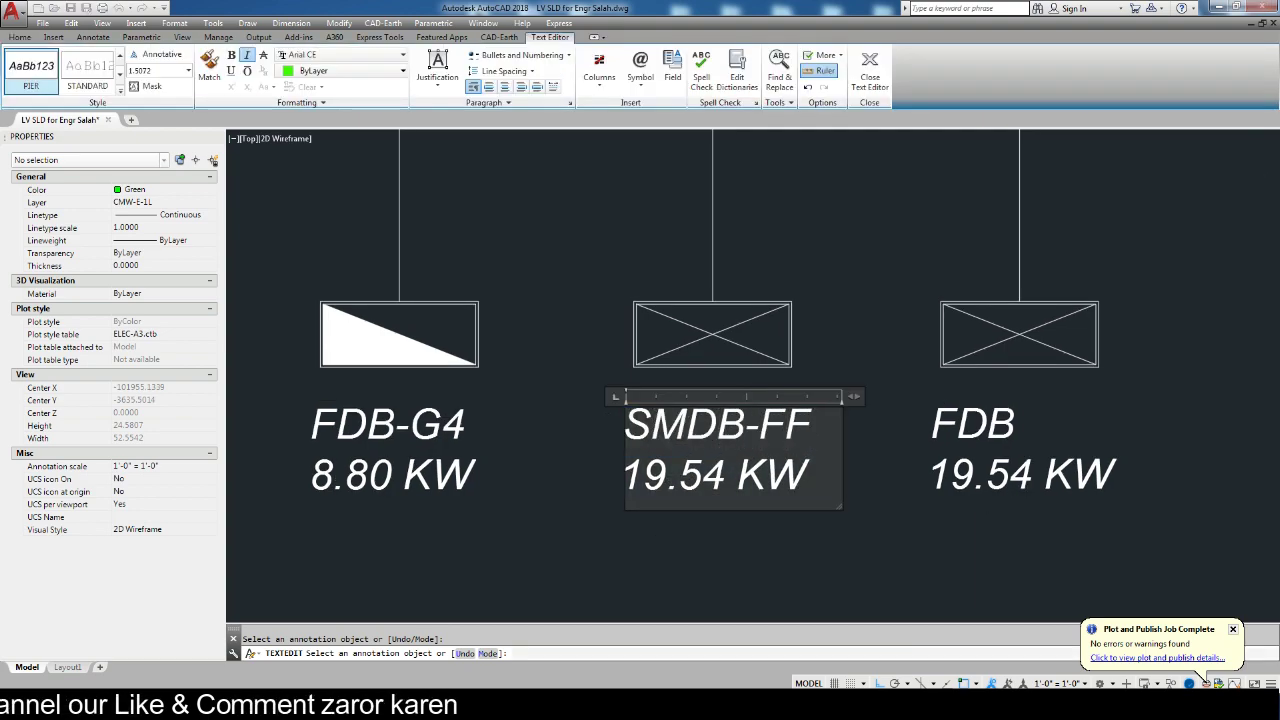
{"action": "left_click", "coordinate": [1000, 440]}
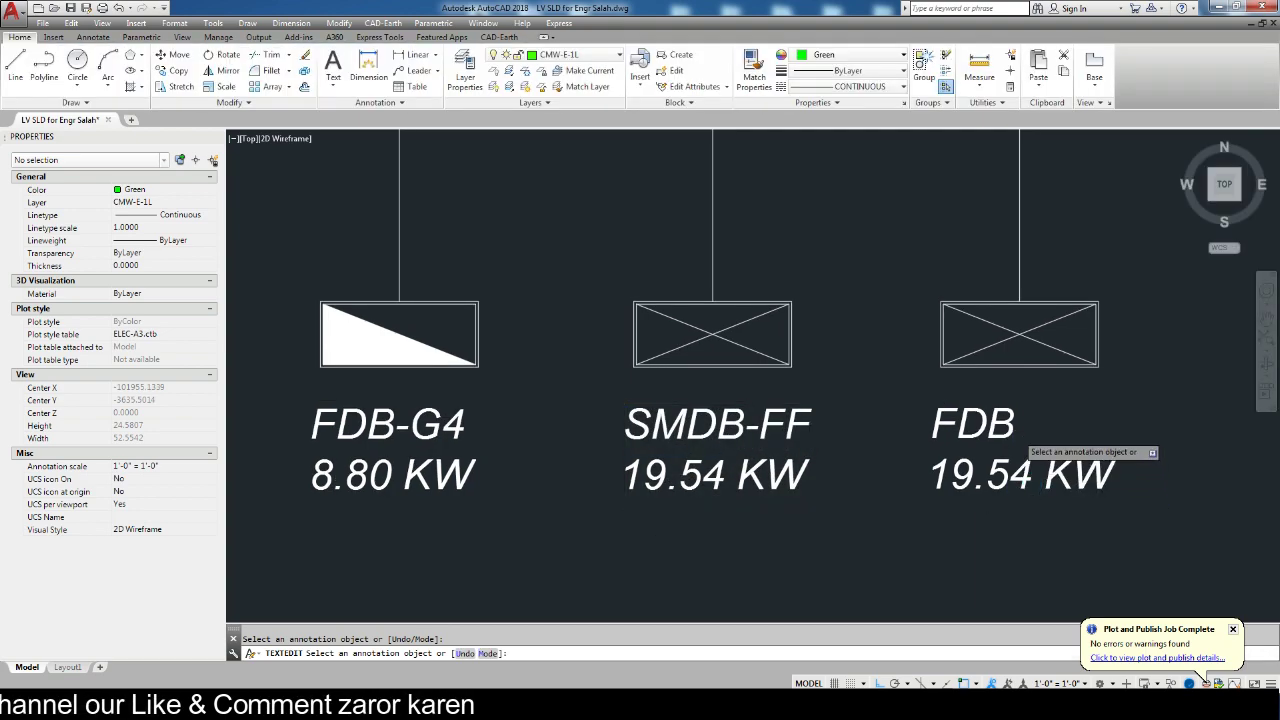
{"action": "left_click", "coordinate": [1015, 428]}
{"action": "type", "text": "SMD"}
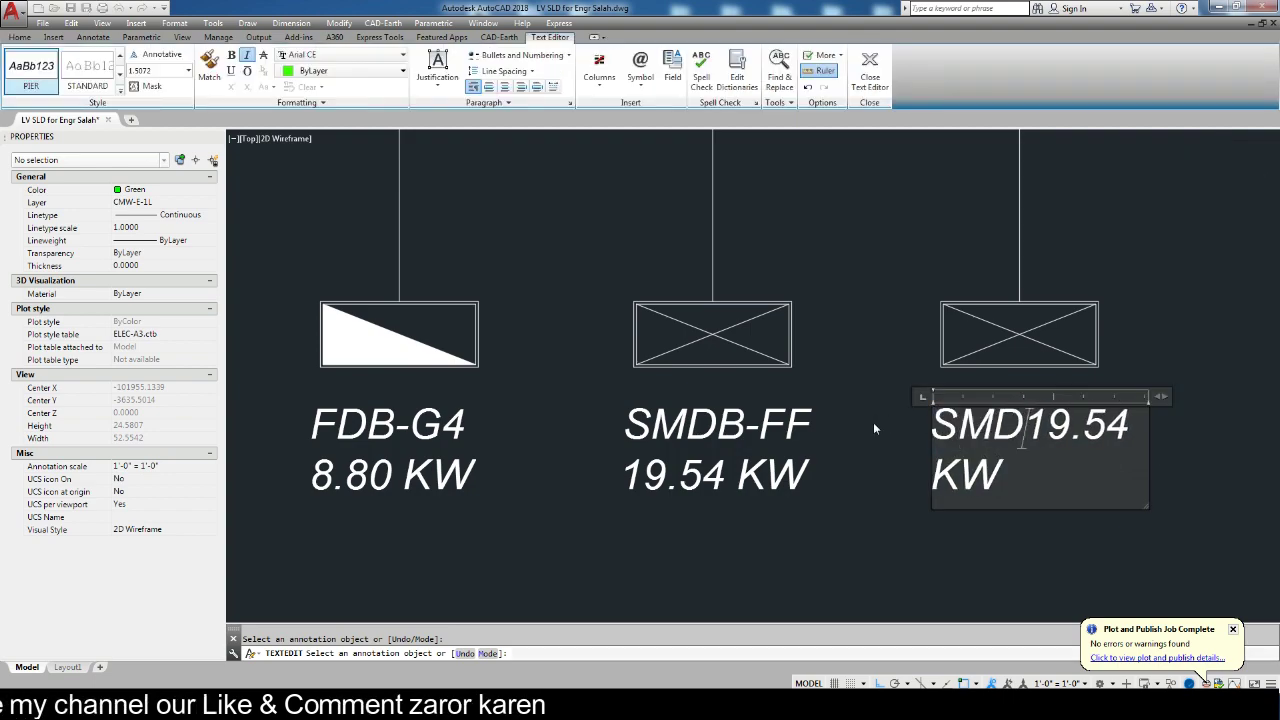
{"action": "type", "text": "B-"}
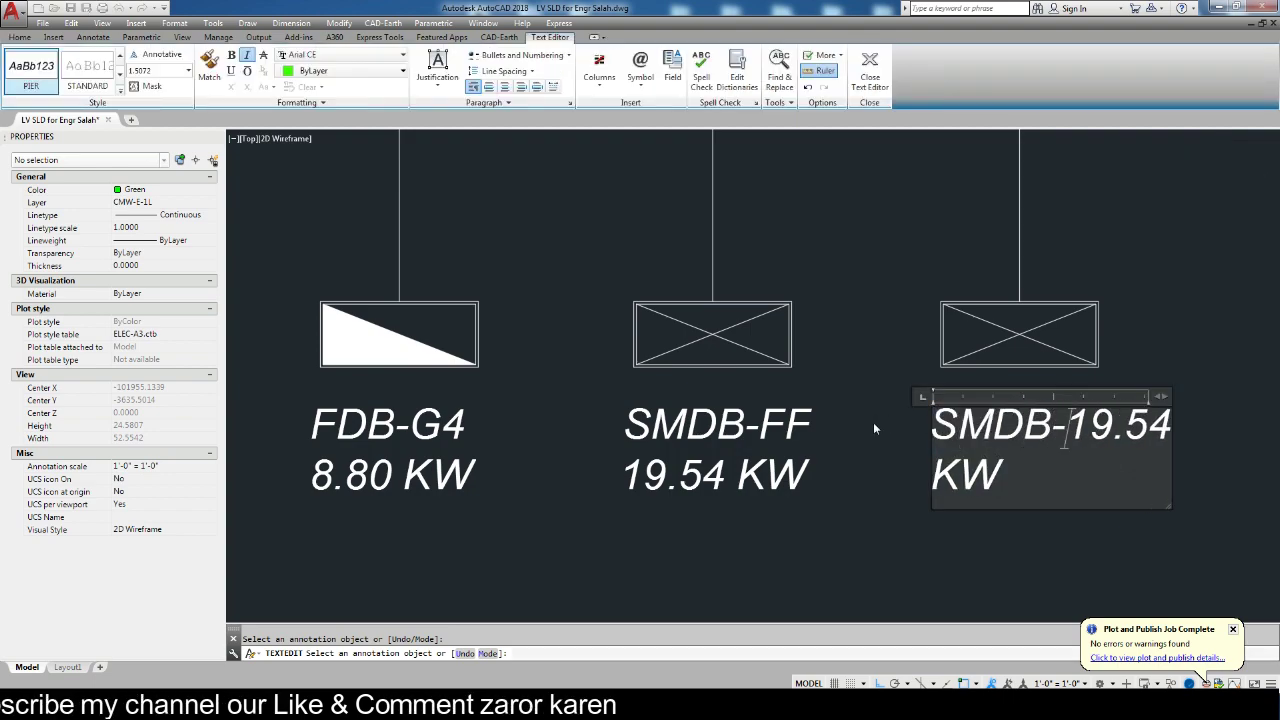
{"action": "type", "text": "SF"}
{"action": "key", "text": "Return"}
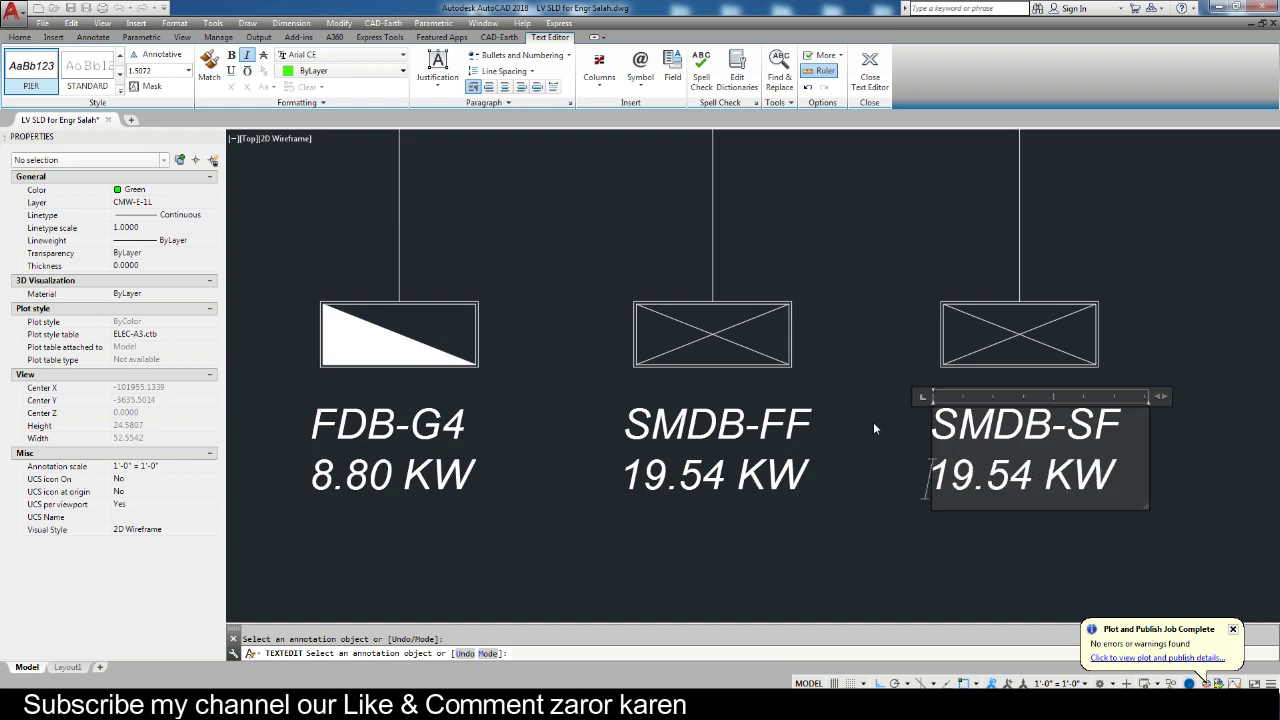
{"action": "left_click", "coordinate": [850, 560]}
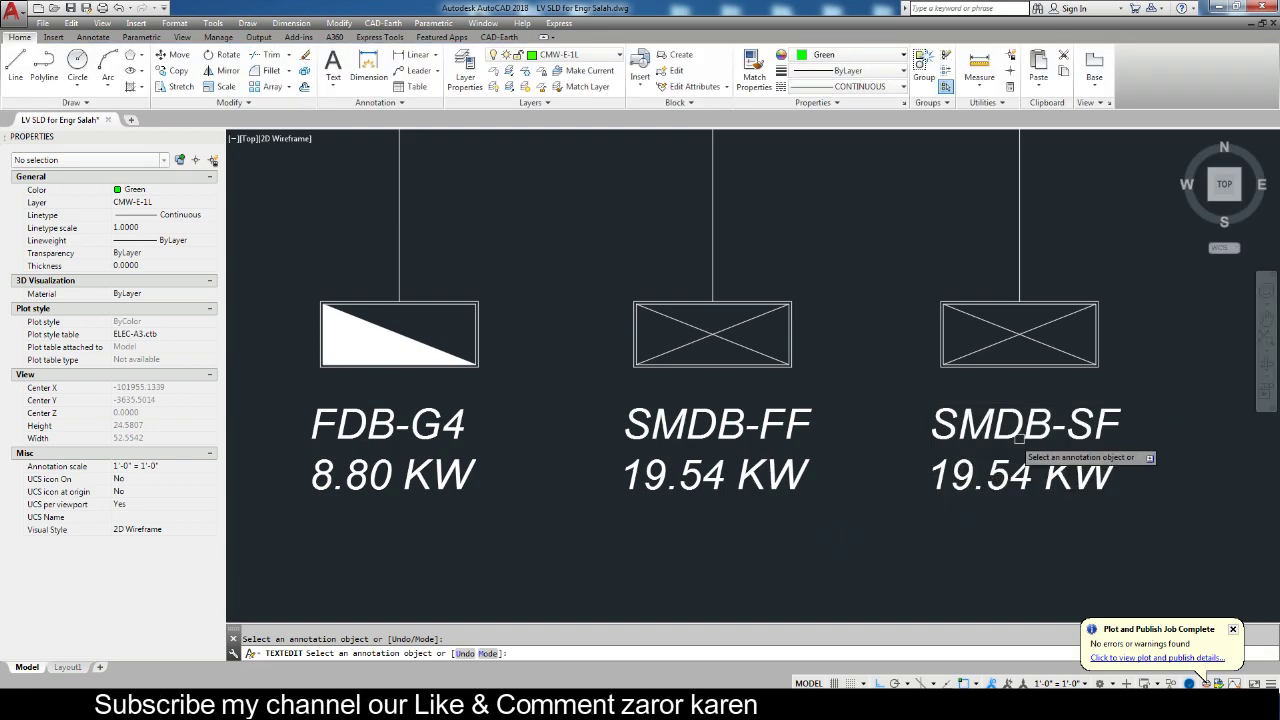
Change the SMDB-FF load value to 30.70 KW.
{"action": "scroll", "coordinate": [1100, 486], "scroll_direction": "down", "scroll_amount": 1}
{"action": "scroll", "coordinate": [890, 462], "scroll_direction": "up", "scroll_amount": 1}
{"action": "scroll", "coordinate": [888, 462], "scroll_direction": "up", "scroll_amount": 2}
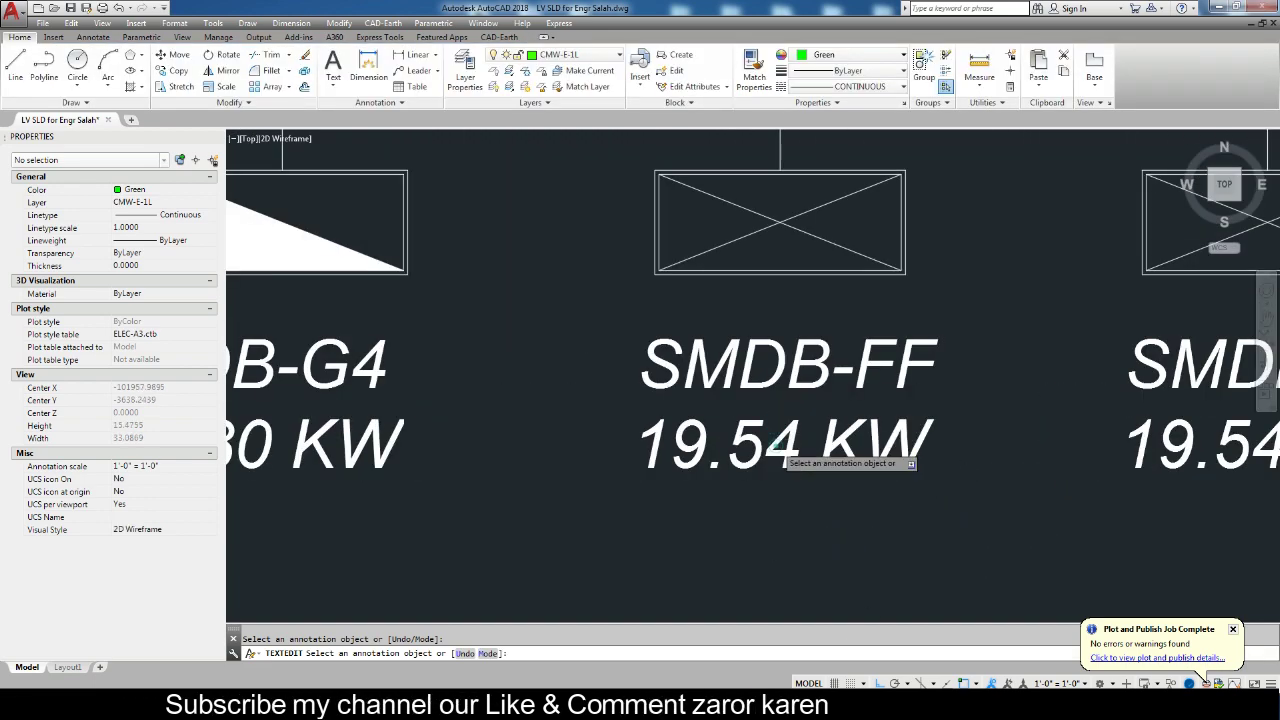
{"action": "left_click", "coordinate": [785, 455]}
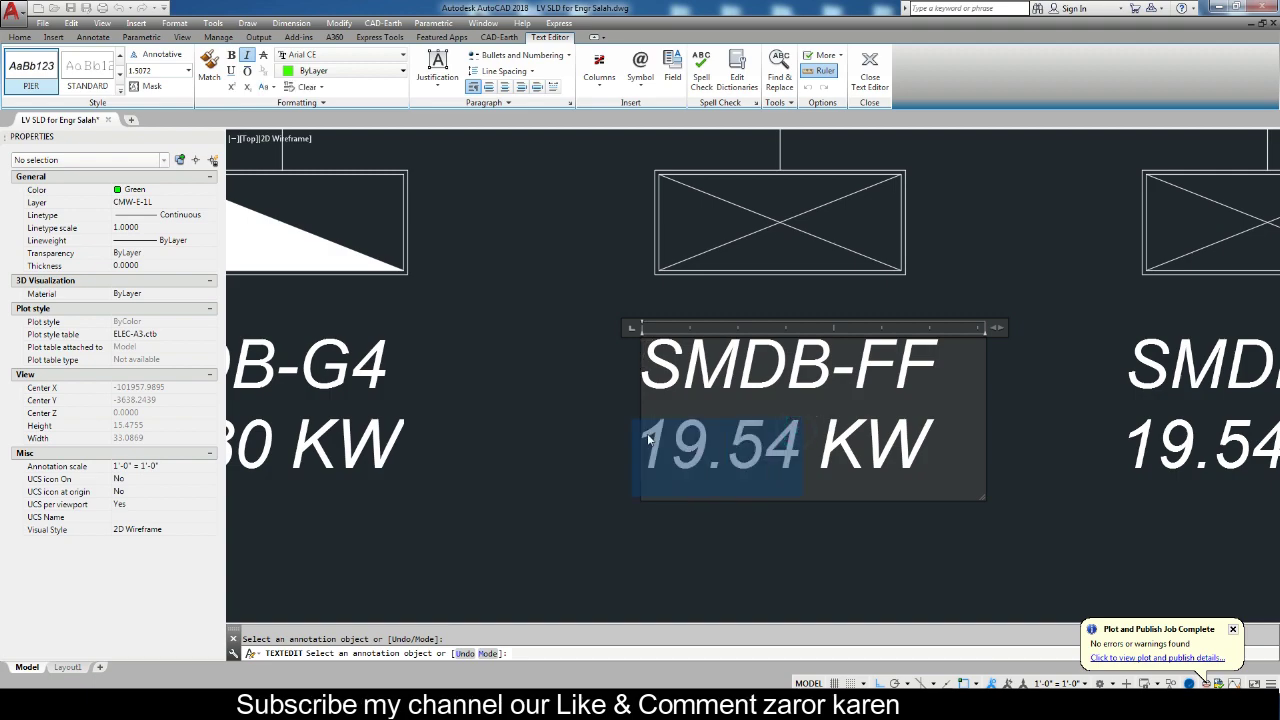
{"action": "type", "text": "30"}
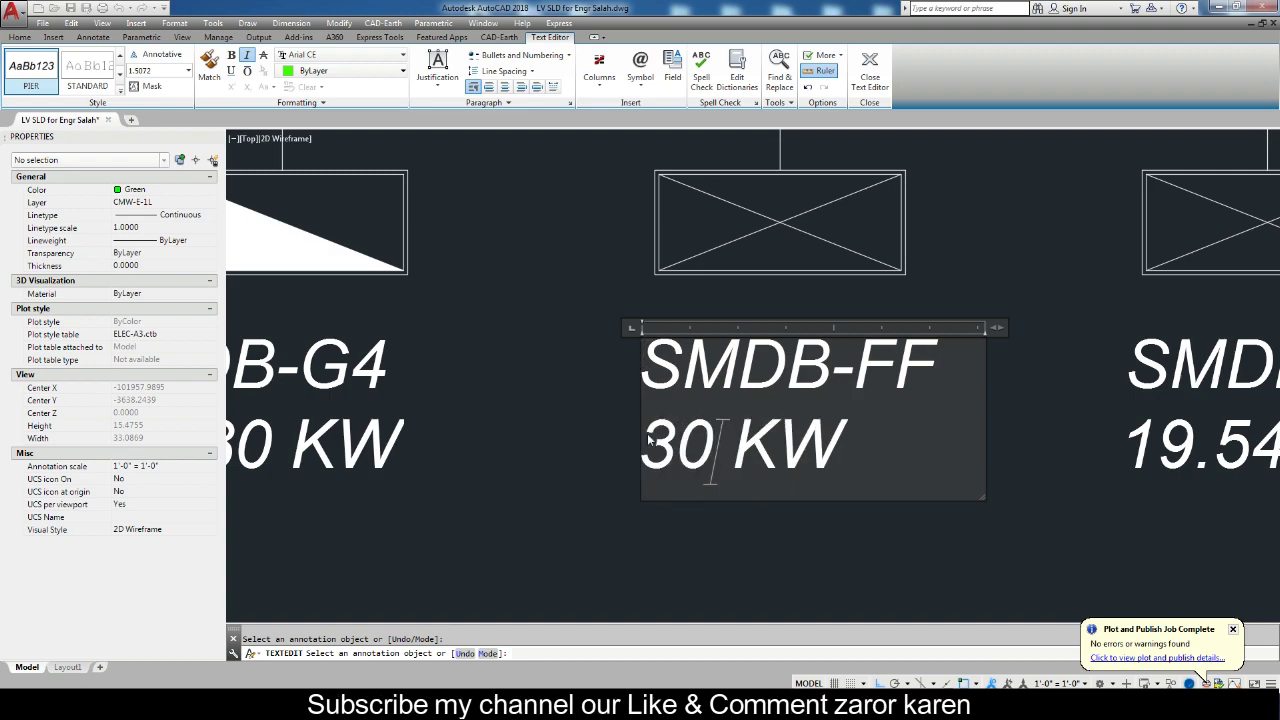
{"action": "type", "text": ".7"}
{"action": "left_click", "coordinate": [894, 506]}
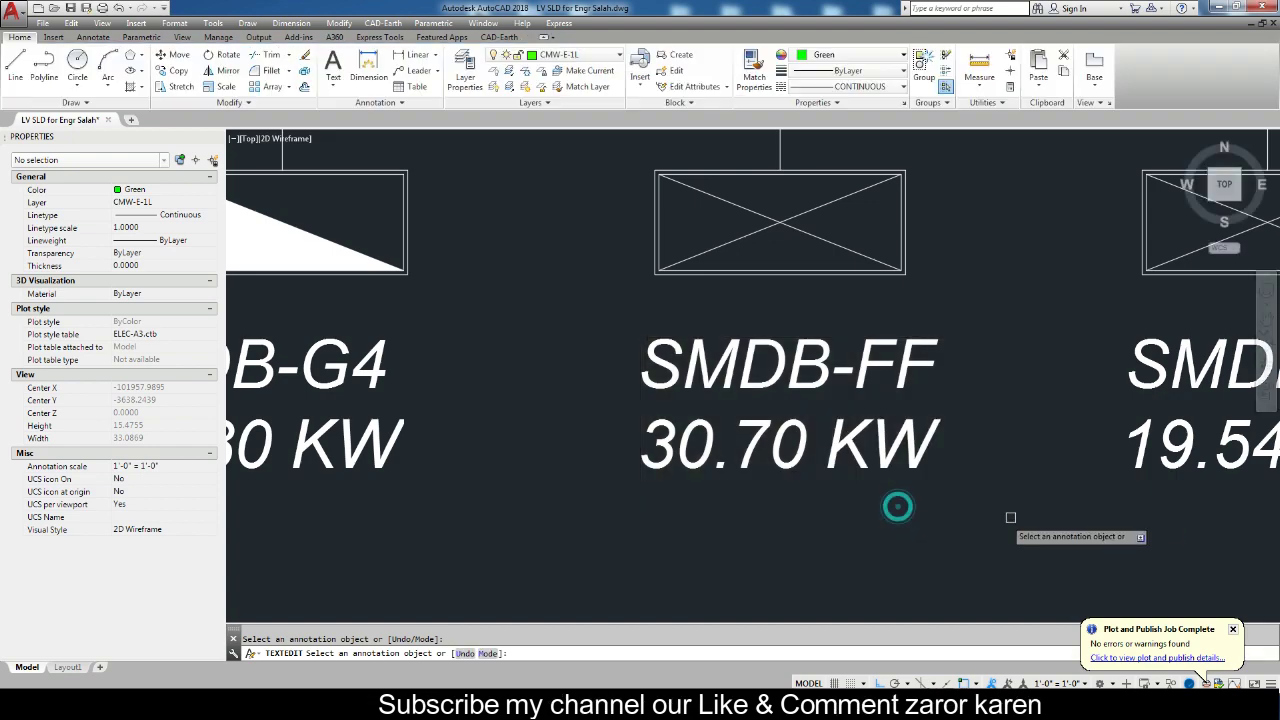
Change the SMDB-SF load value to 100.90 KW.
{"action": "middle_click_drag", "start_coordinate": [1011, 517], "coordinate": [566, 554]}
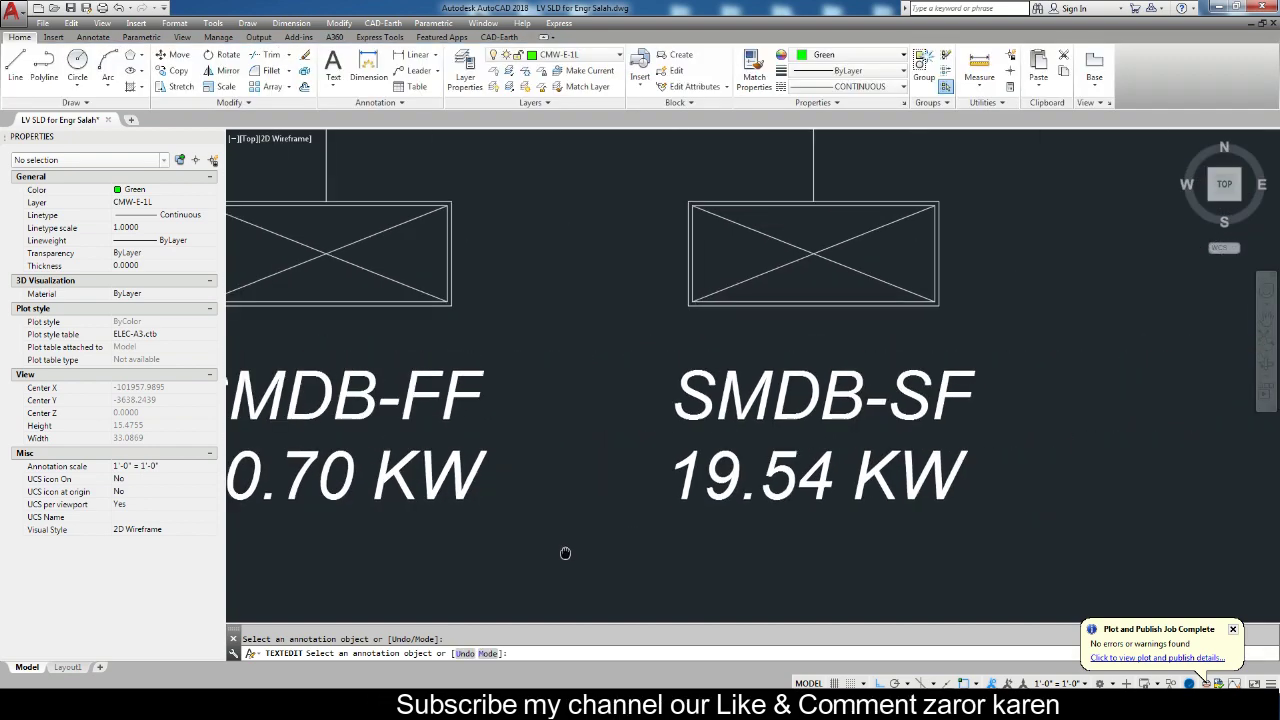
{"action": "double_click", "coordinate": [811, 483]}
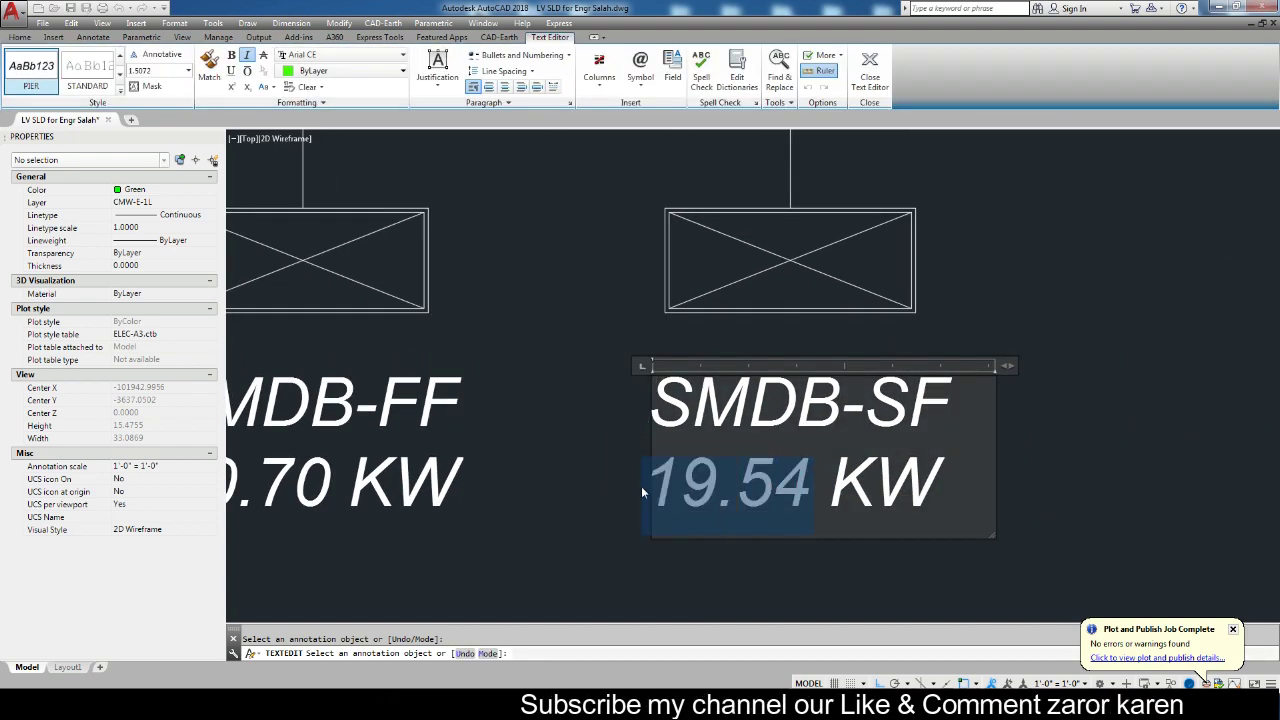
{"action": "type", "text": "1"}
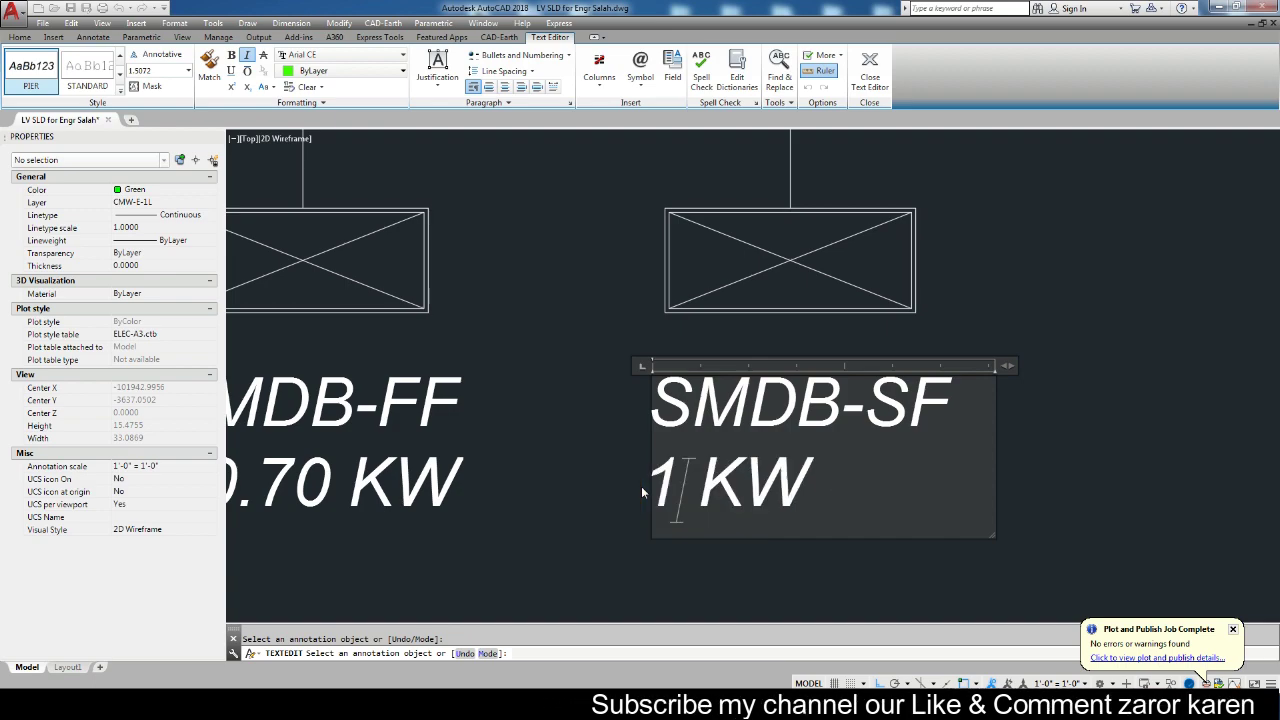
{"action": "type", "text": "00.90"}
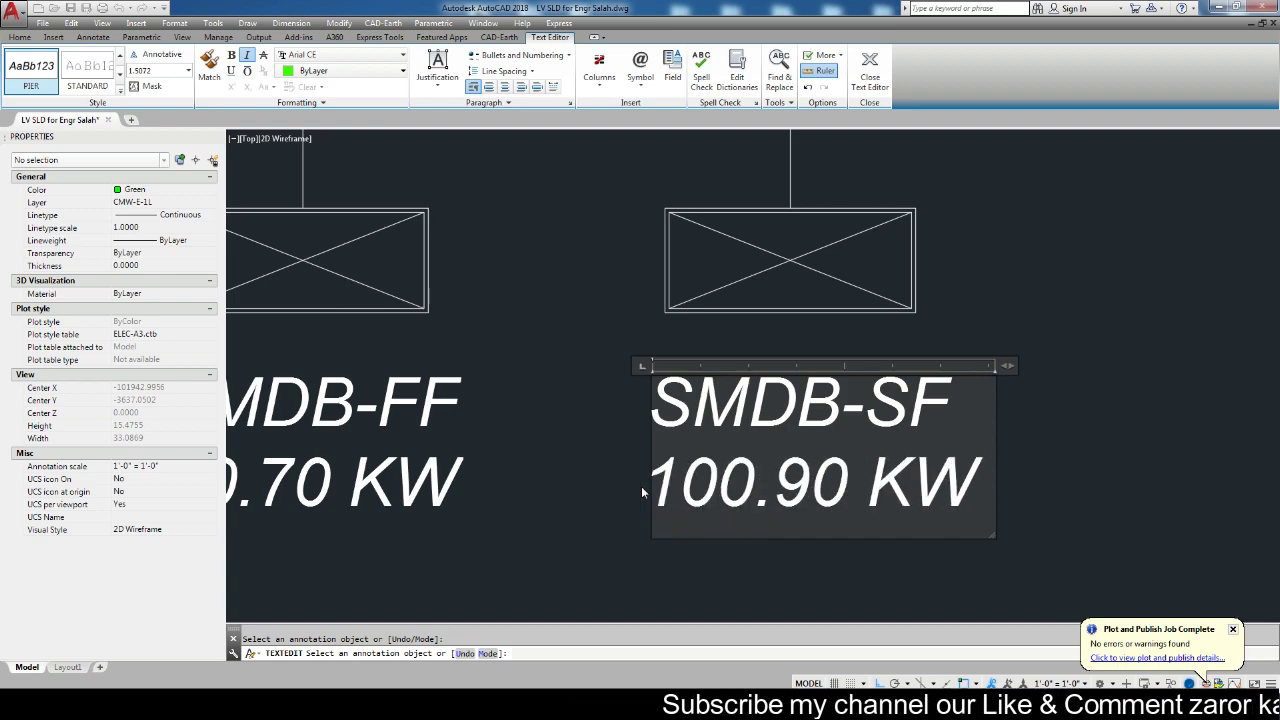
{"action": "left_click", "coordinate": [567, 548]}
Extend the 10mm² cable line to the feeder line boundary.
{"action": "scroll", "coordinate": [842, 459], "scroll_direction": "down", "scroll_amount": 5}
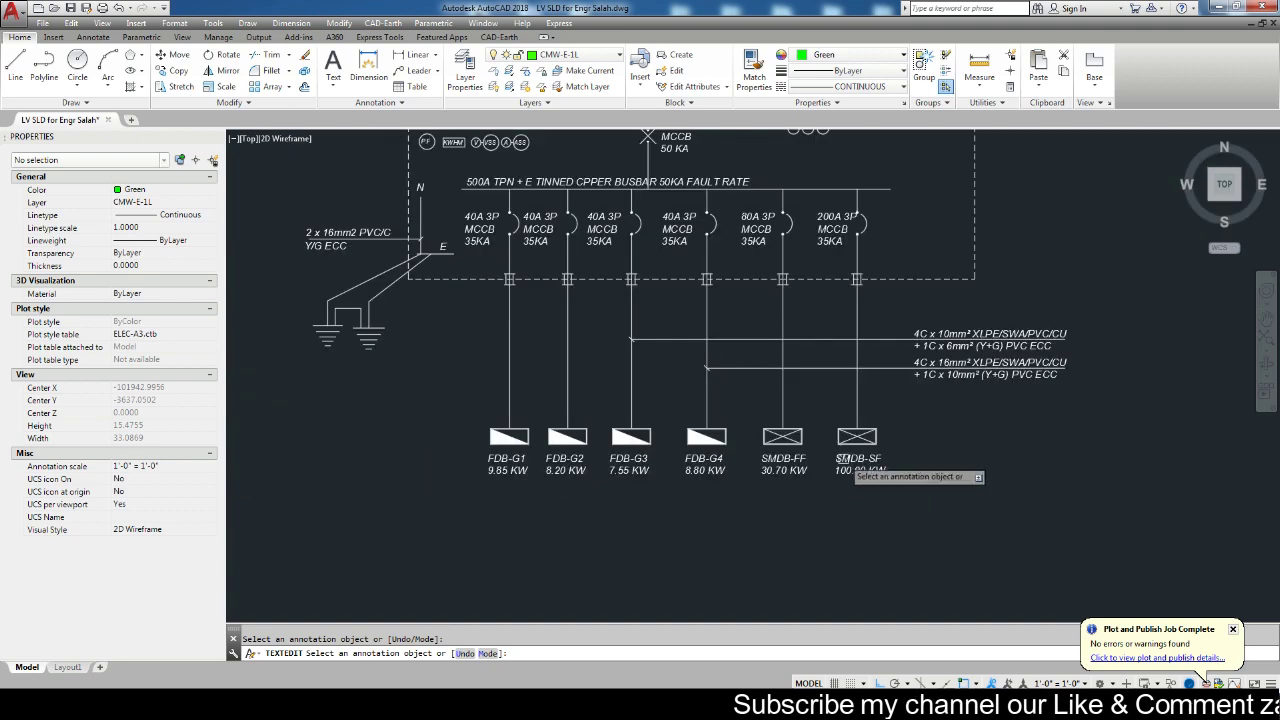
{"action": "middle_click_drag", "start_coordinate": [835, 393], "coordinate": [804, 389]}
{"action": "key", "text": "Escape"}
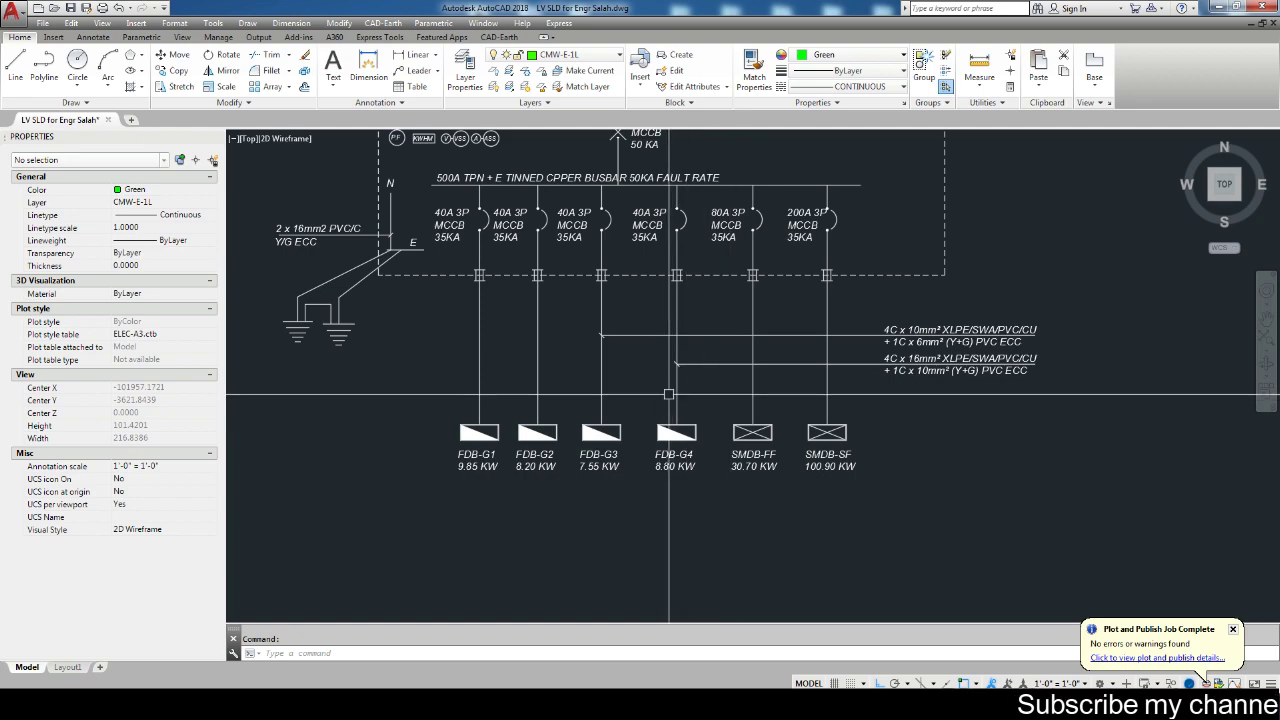
{"action": "middle_click_drag", "start_coordinate": [731, 394], "coordinate": [700, 436]}
{"action": "type", "text": "ex"}
{"action": "key", "text": "Return"}
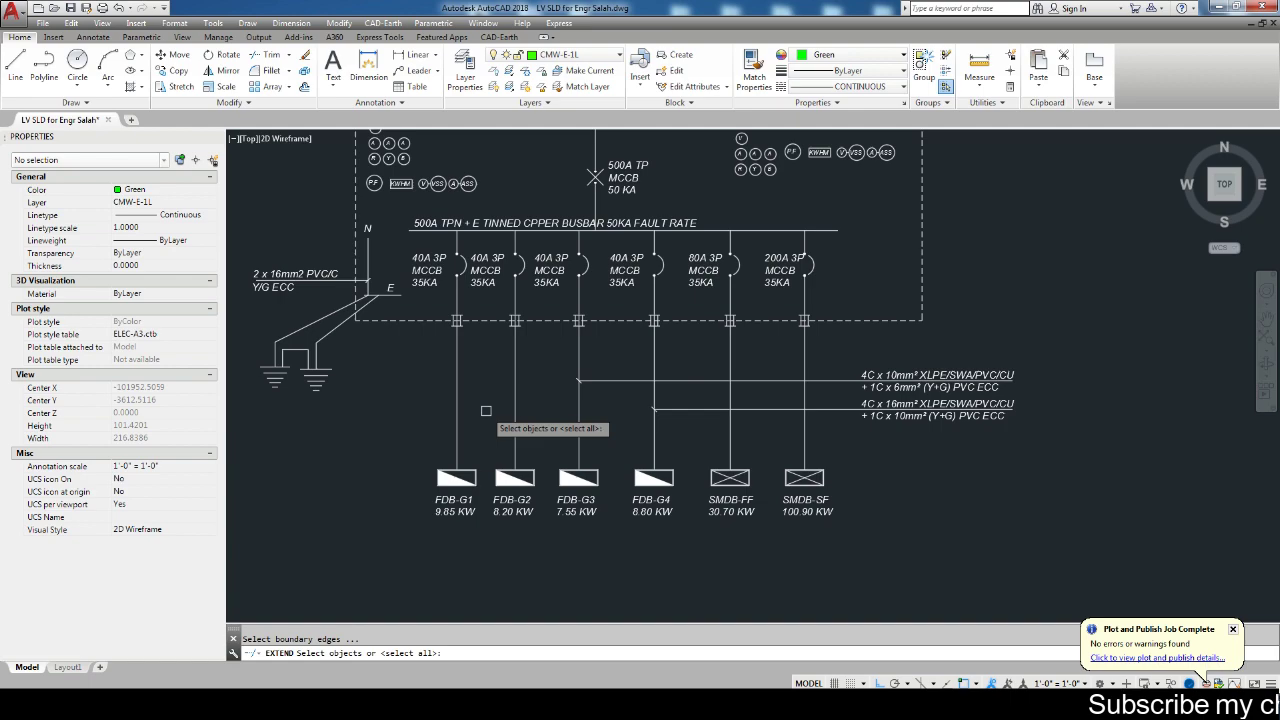
{"action": "left_click", "coordinate": [456, 397]}
{"action": "key", "text": "Return"}
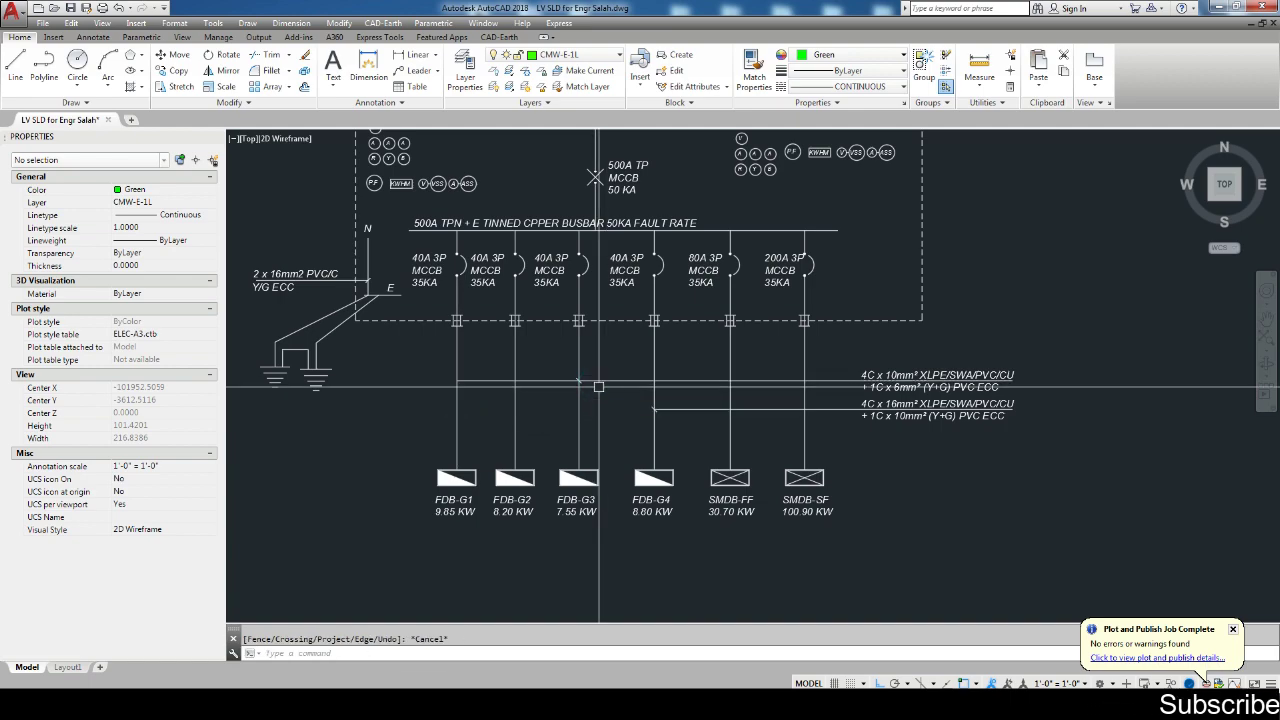
{"action": "key", "text": "Escape"}
Copy the cable tick mark onto another FDB feeder.
{"action": "left_click_drag", "start_coordinate": [570, 370], "coordinate": [611, 417]}
{"action": "key", "text": "Return"}
{"action": "scroll", "coordinate": [562, 396], "scroll_direction": "up", "scroll_amount": 2}
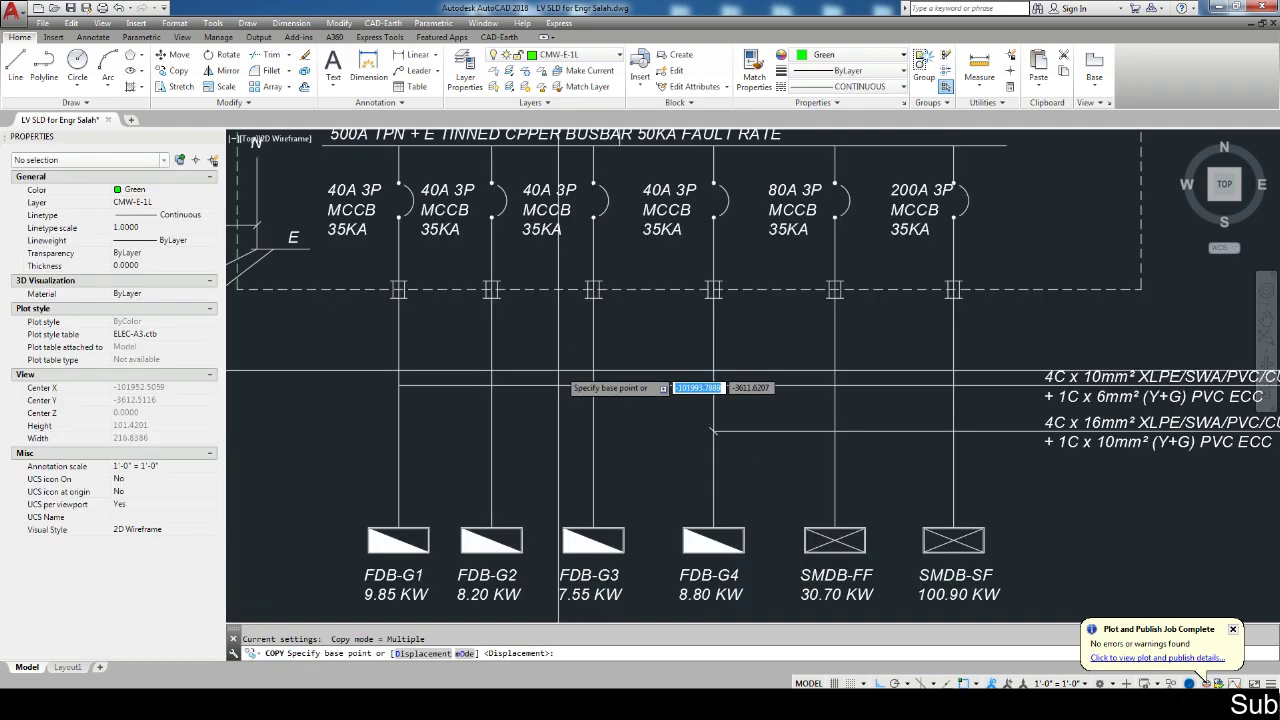
{"action": "scroll", "coordinate": [562, 396], "scroll_direction": "up", "scroll_amount": 3}
{"action": "left_click", "coordinate": [607, 360]}
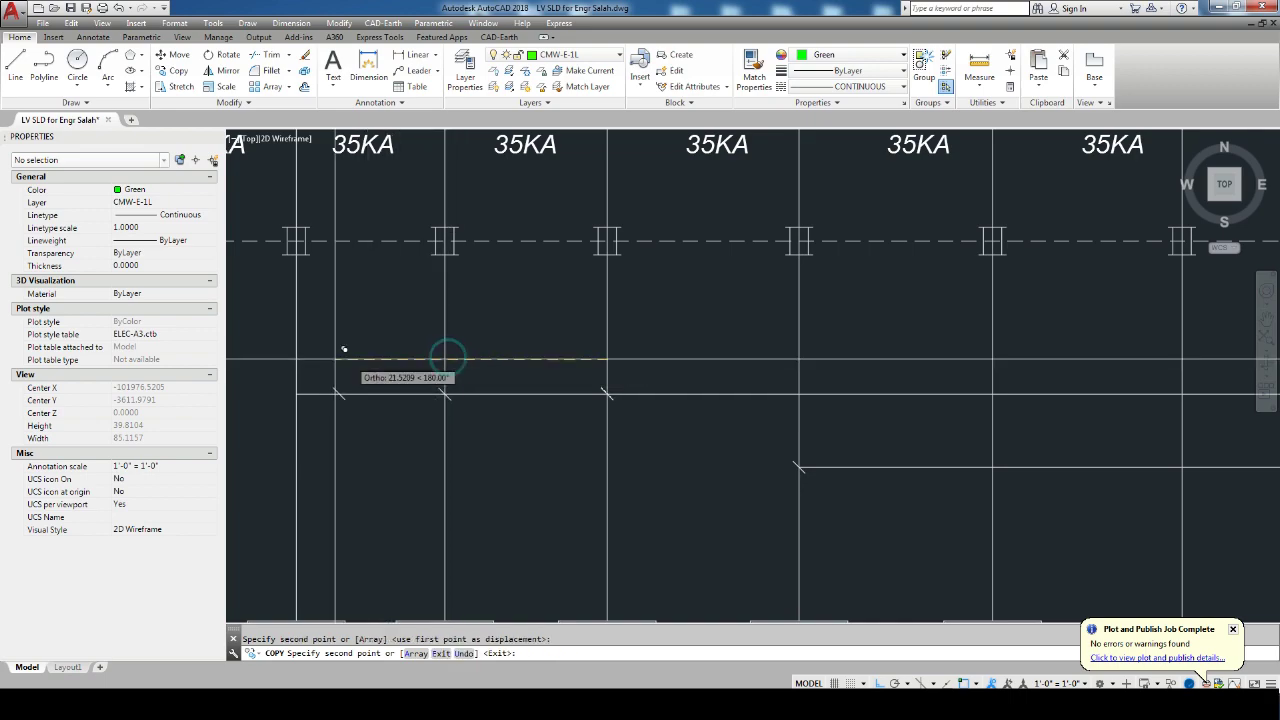
{"action": "left_click", "coordinate": [296, 358]}
{"action": "scroll", "coordinate": [294, 357], "scroll_direction": "down", "scroll_amount": 4}
{"action": "scroll", "coordinate": [520, 366], "scroll_direction": "up", "scroll_amount": 4}
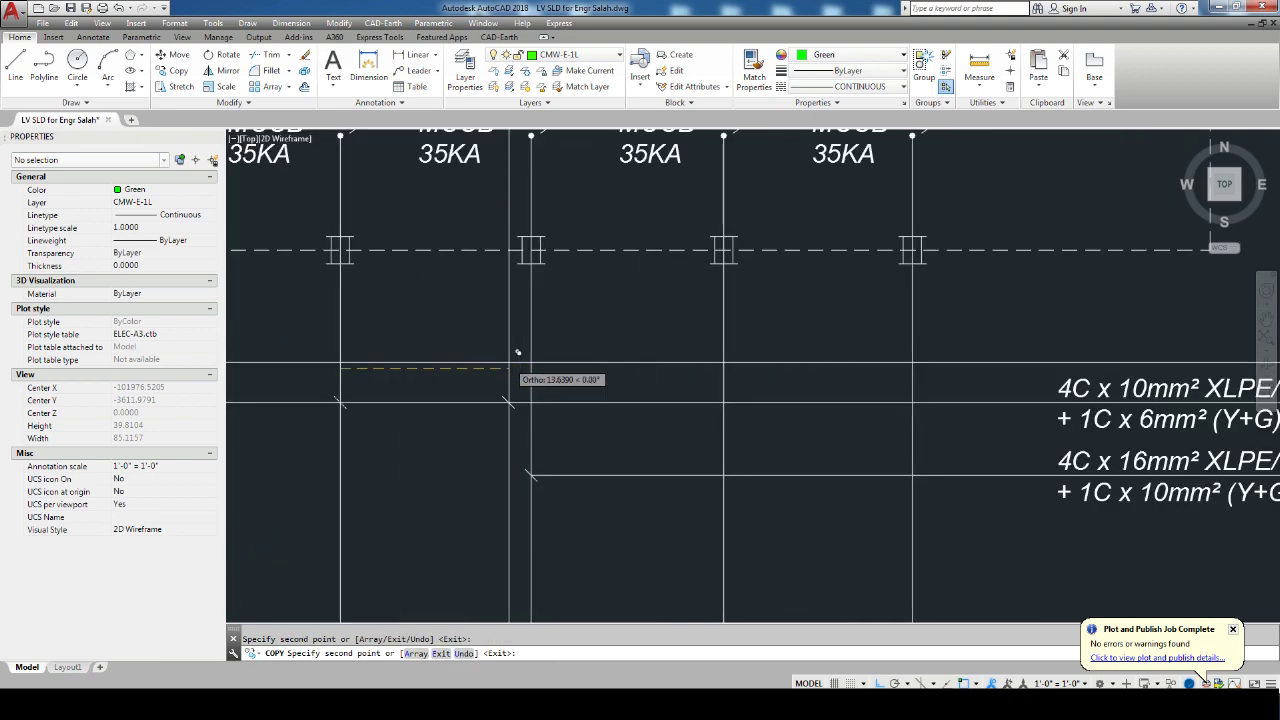
{"action": "scroll", "coordinate": [537, 364], "scroll_direction": "down", "scroll_amount": 4}
{"action": "scroll", "coordinate": [621, 363], "scroll_direction": "up", "scroll_amount": 2}
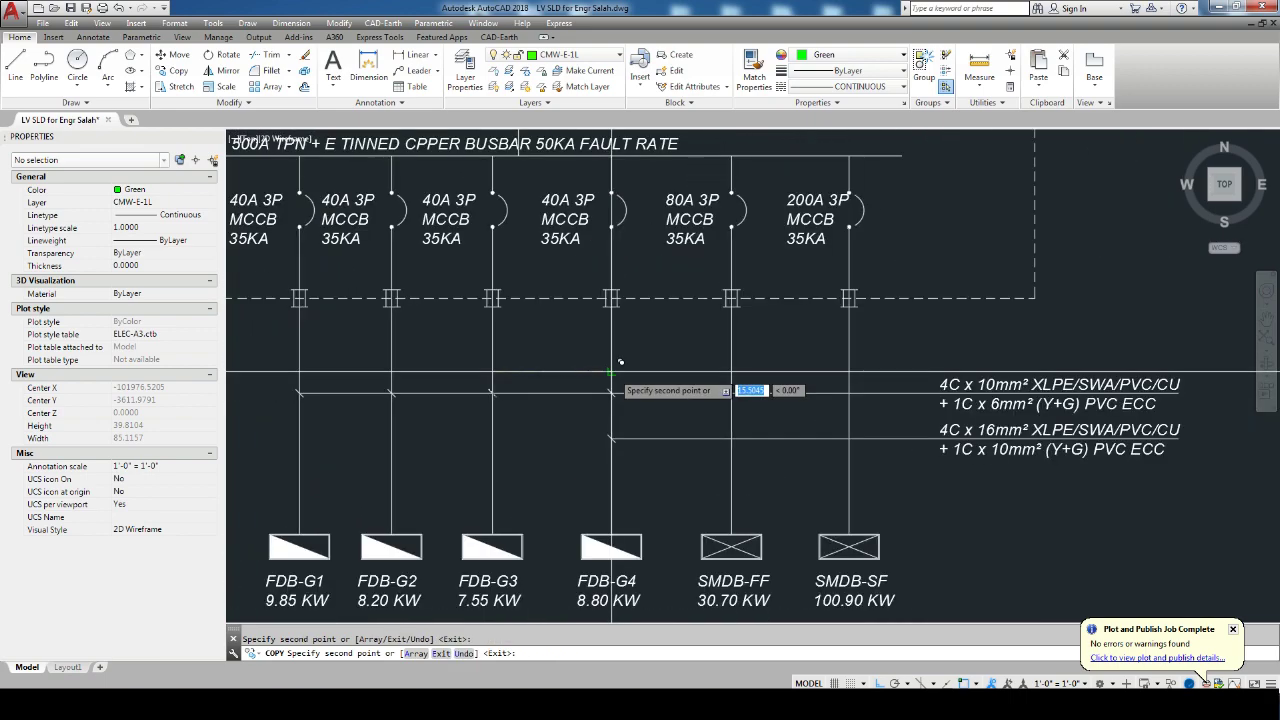
{"action": "key", "text": "Escape"}
Erase the 16mm² cable line, tick mark and label.
{"action": "middle_click_drag", "start_coordinate": [647, 461], "coordinate": [469, 455]}
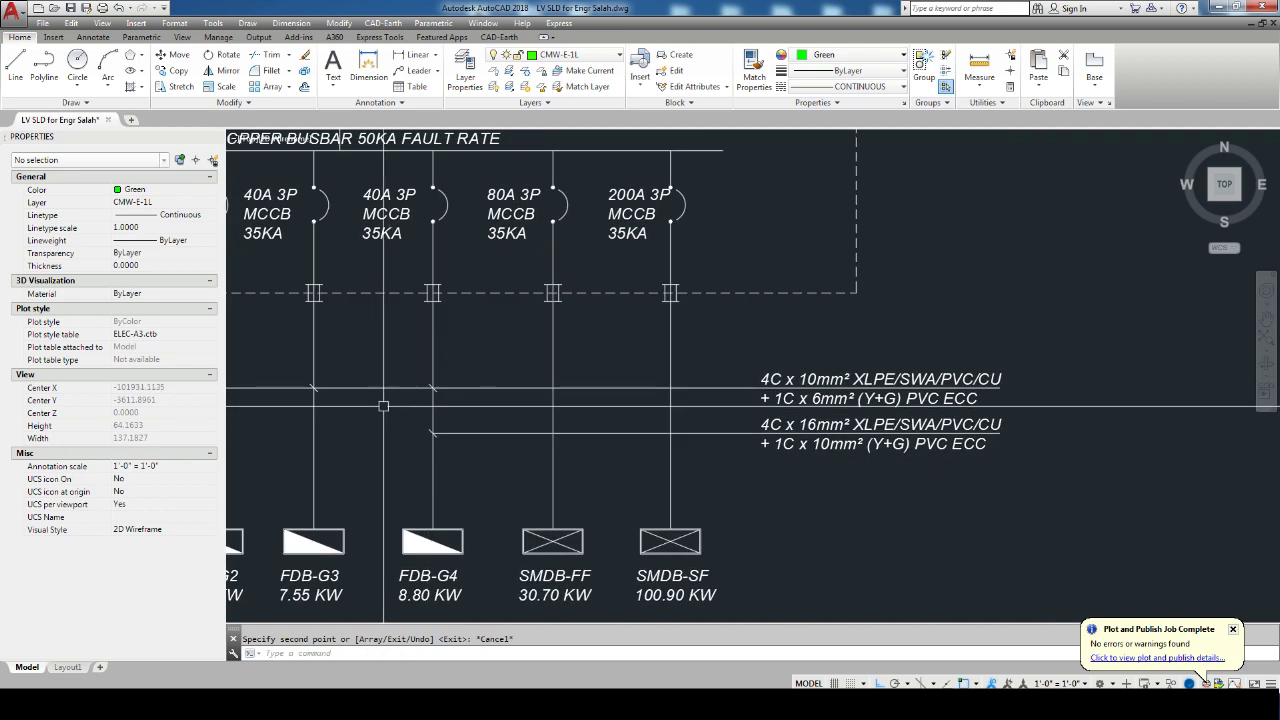
{"action": "left_click", "coordinate": [432, 433]}
{"action": "left_click", "coordinate": [470, 444]}
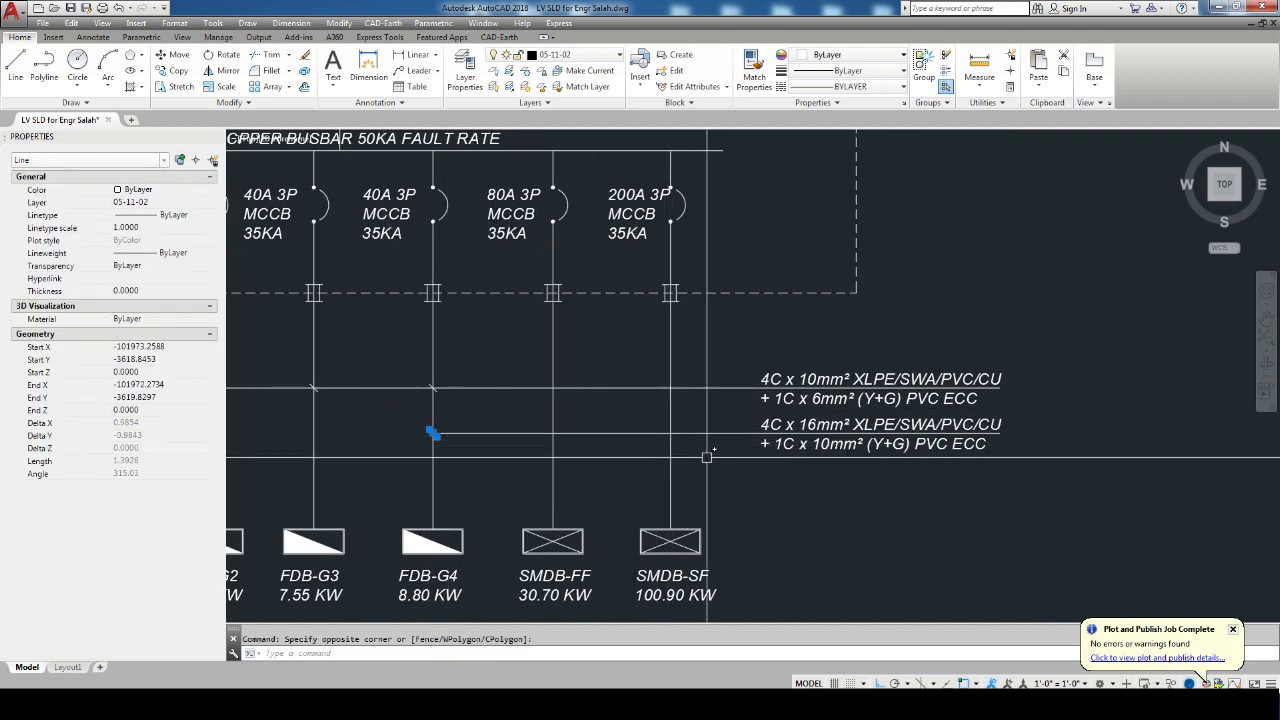
{"action": "key", "text": "Escape"}
{"action": "middle_click_drag", "start_coordinate": [400, 431], "coordinate": [451, 418]}
{"action": "left_click", "coordinate": [451, 418]}
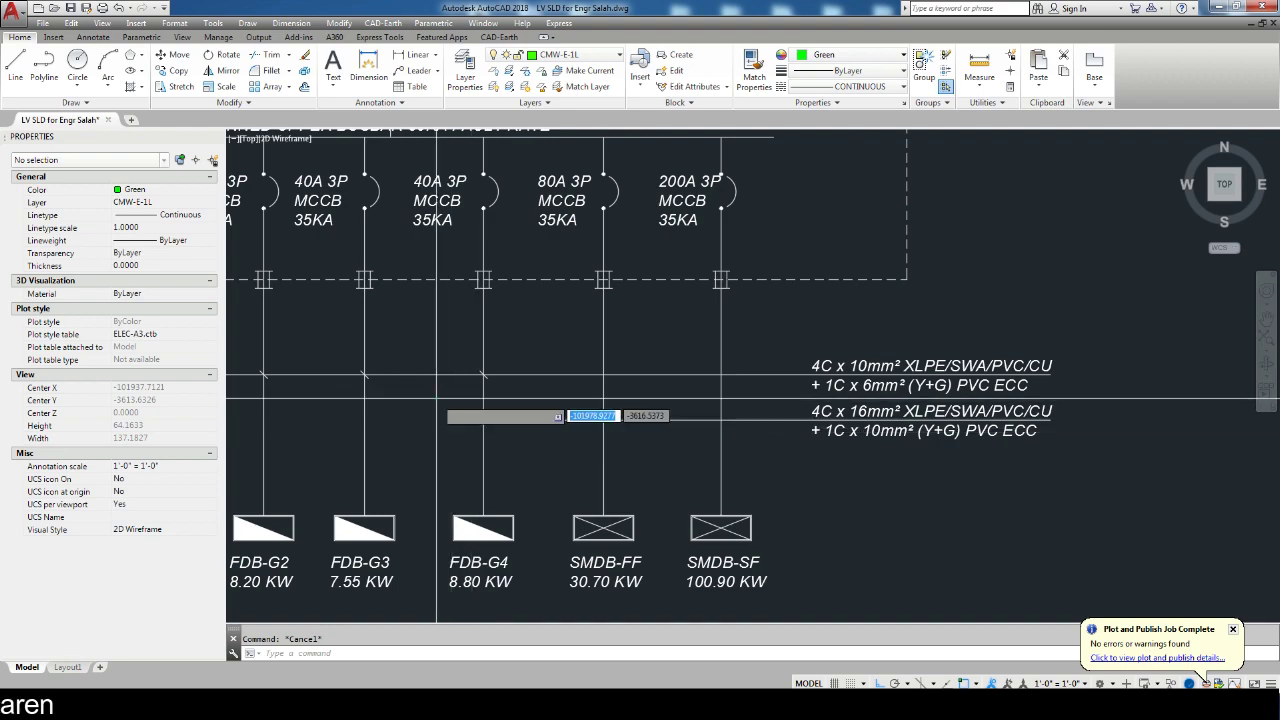
{"action": "left_click", "coordinate": [1199, 467]}
{"action": "key", "text": "Delete"}
Move the 10mm² cable line and label down to sit just above the loads.
{"action": "left_click", "coordinate": [908, 437]}
{"action": "left_click", "coordinate": [843, 340]}
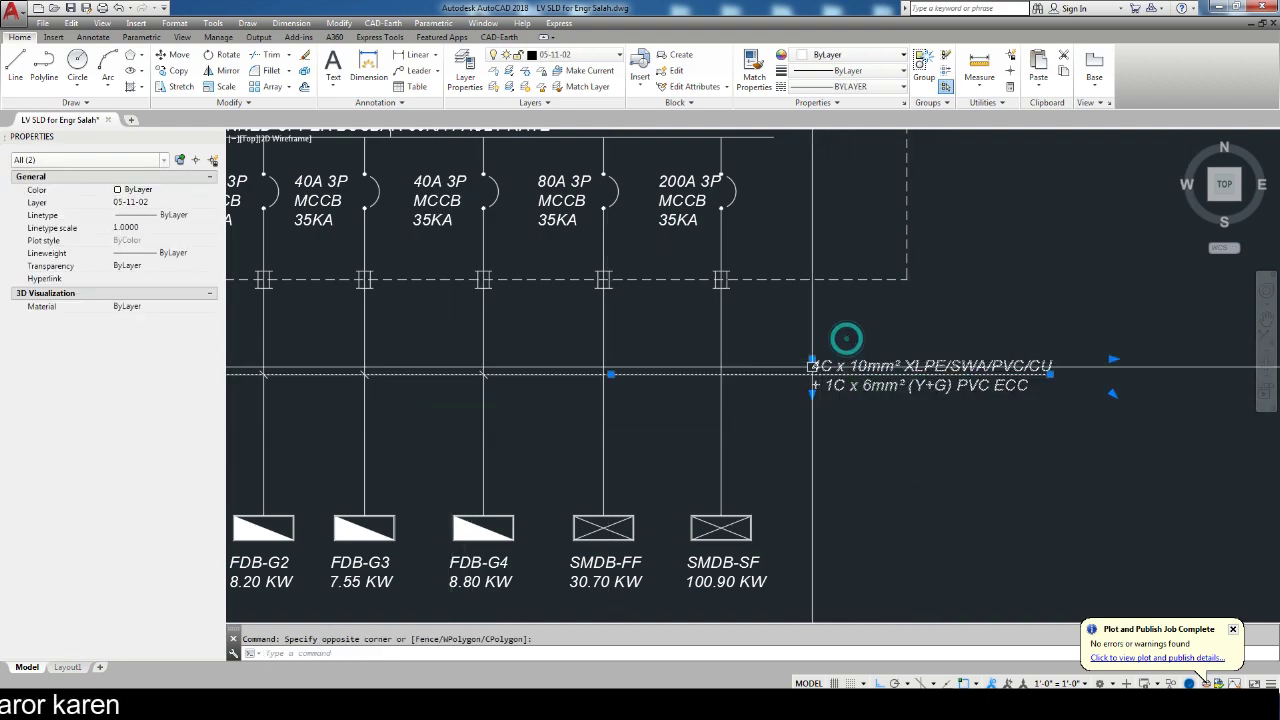
{"action": "scroll", "coordinate": [620, 350], "scroll_direction": "down", "scroll_amount": 3}
{"action": "scroll", "coordinate": [520, 370], "scroll_direction": "up", "scroll_amount": 2}
{"action": "left_click", "coordinate": [447, 363]}
{"action": "left_click", "coordinate": [909, 417]}
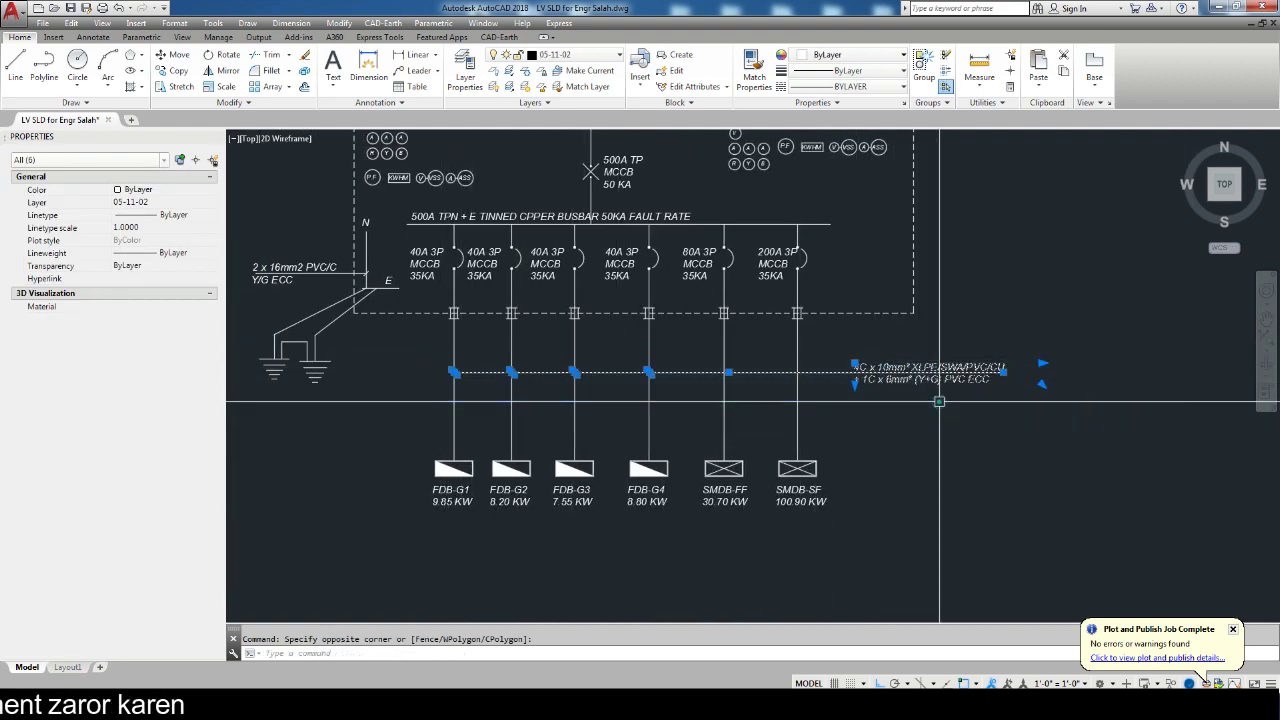
{"action": "key", "text": "m"}
{"action": "key", "text": "Return"}
{"action": "left_click", "coordinate": [932, 440]}
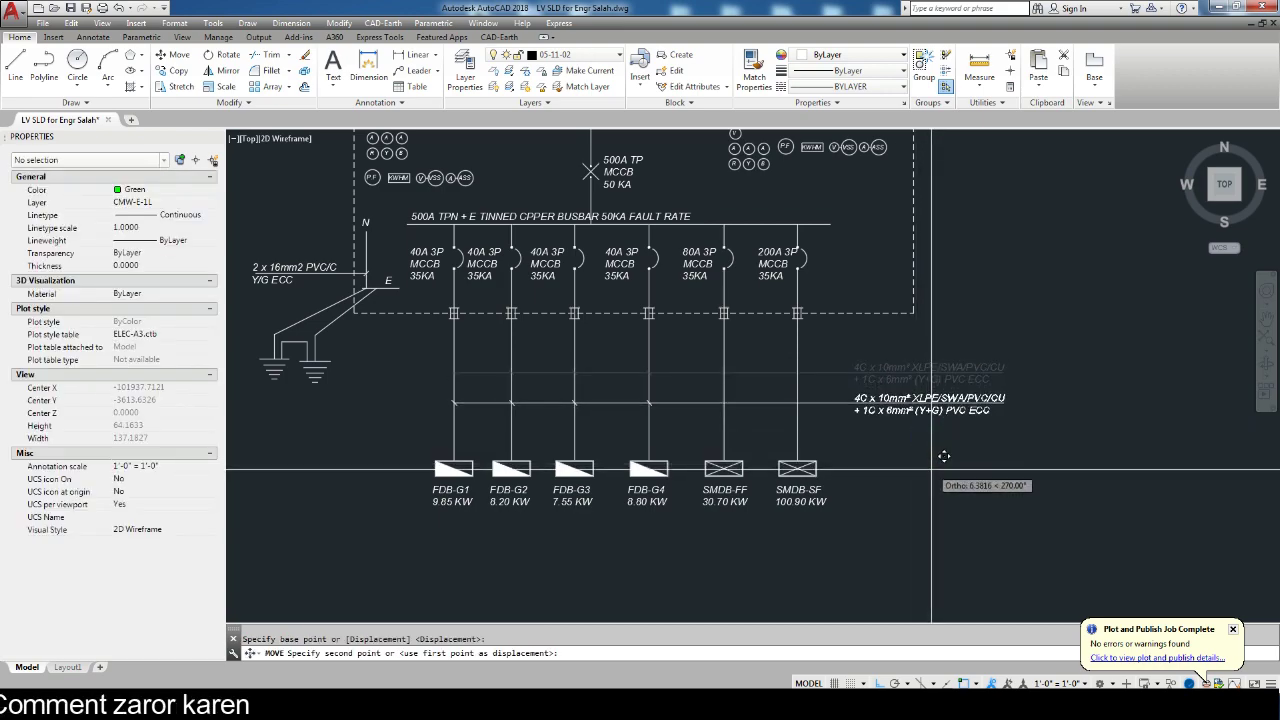
{"action": "left_click", "coordinate": [944, 463]}
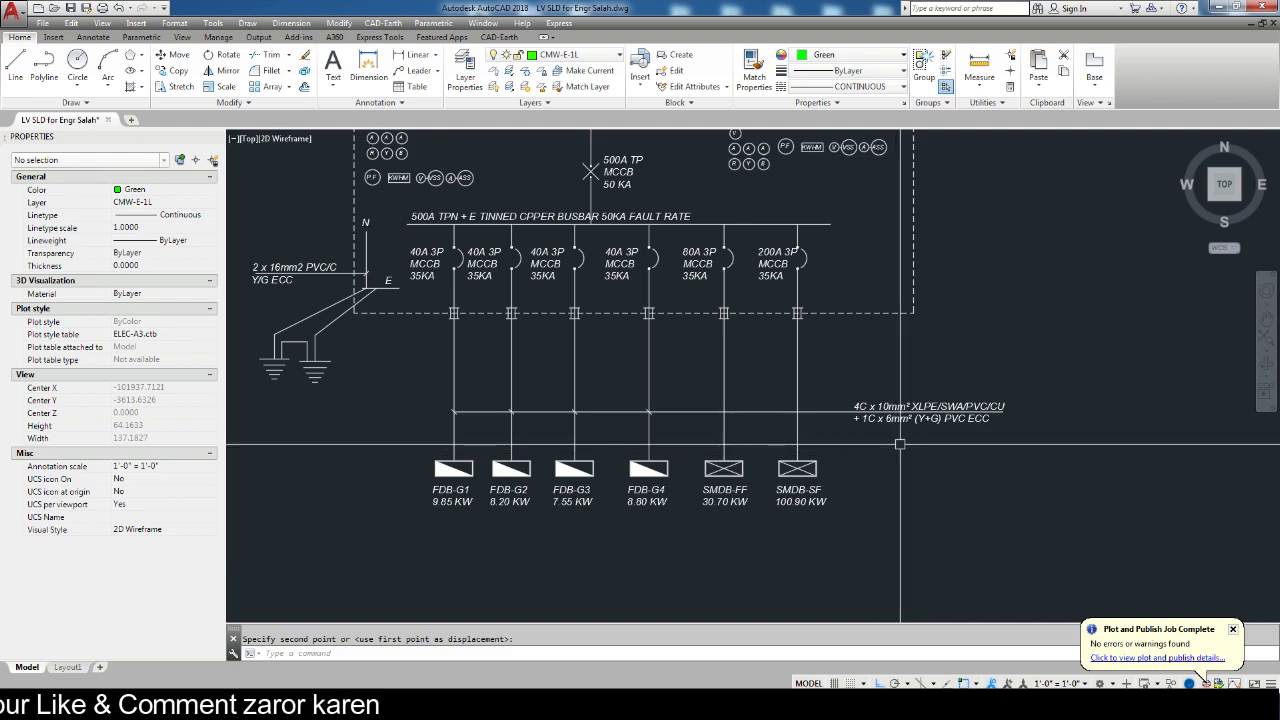
{"action": "left_click_drag", "start_coordinate": [899, 444], "coordinate": [835, 397]}
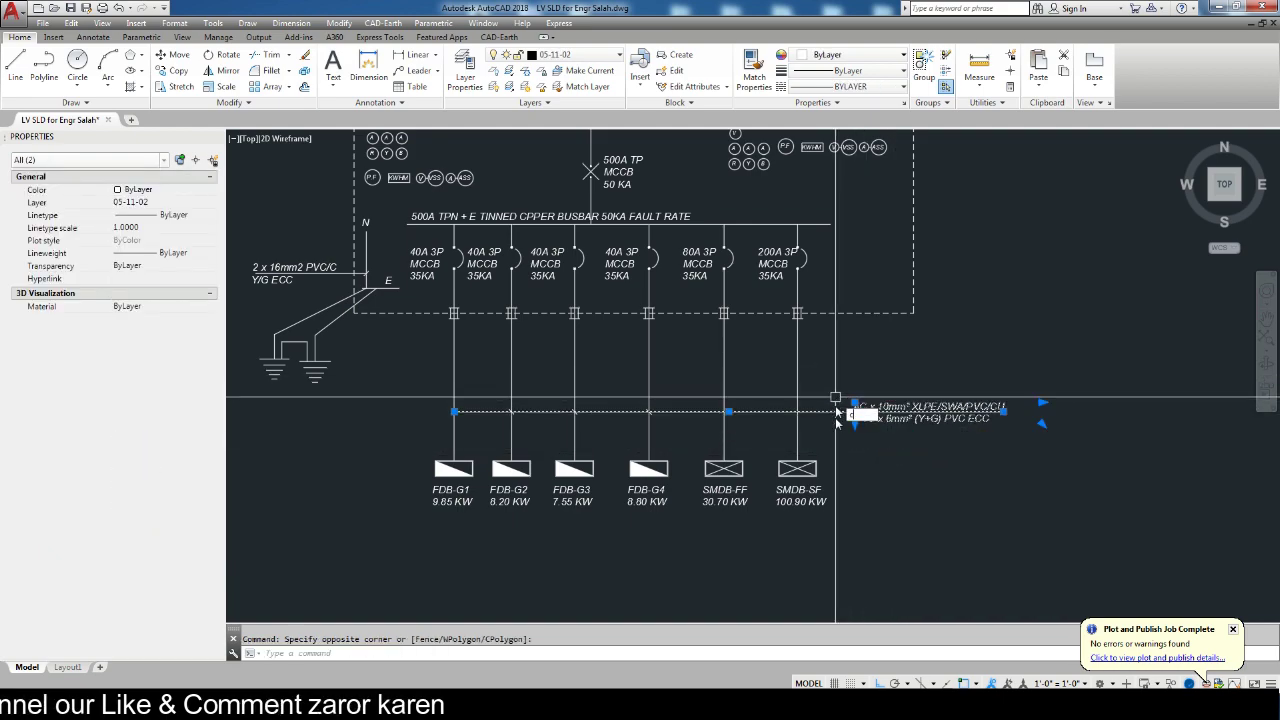
Copy the 10mm² cable line and label to a second position above the boards.
{"action": "type", "text": "co"}
{"action": "key", "text": "Return"}
{"action": "left_click", "coordinate": [904, 548]}
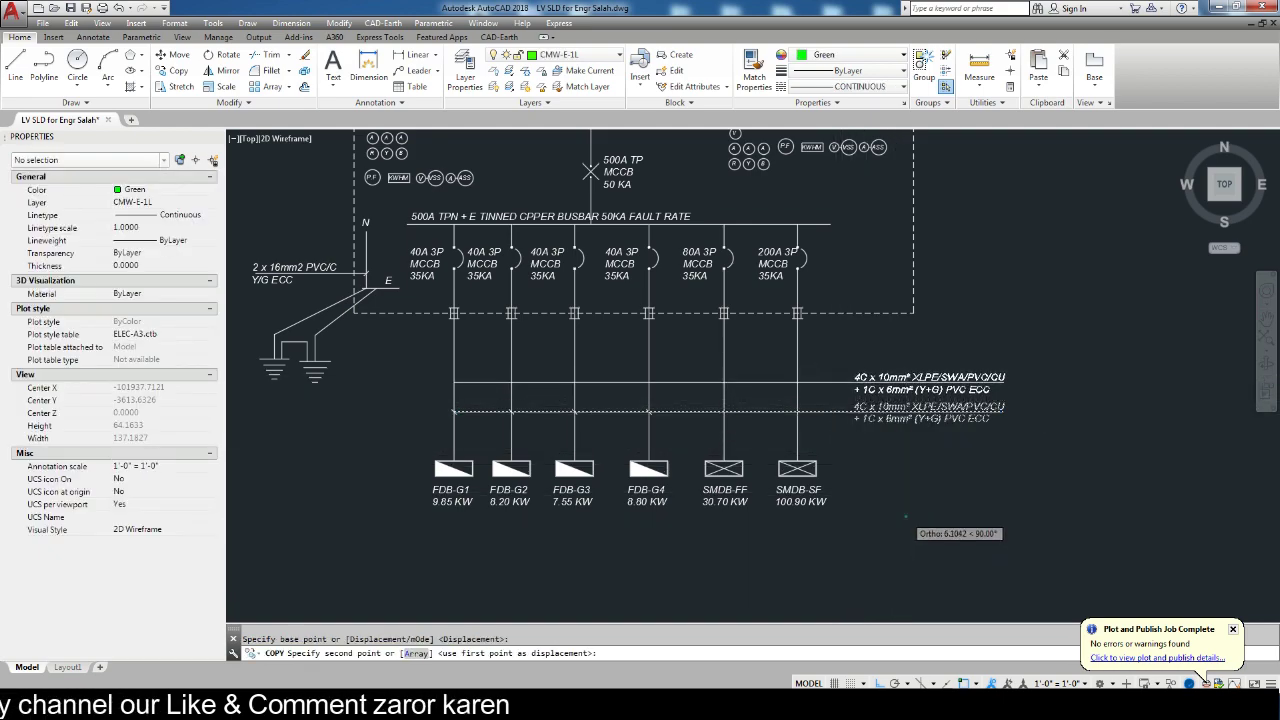
{"action": "left_click", "coordinate": [905, 516]}
{"action": "scroll", "coordinate": [600, 391], "scroll_direction": "up", "scroll_amount": 4}
{"action": "key", "text": "Escape"}
Copy a tick mark from the cable line.
{"action": "left_click", "coordinate": [723, 443]}
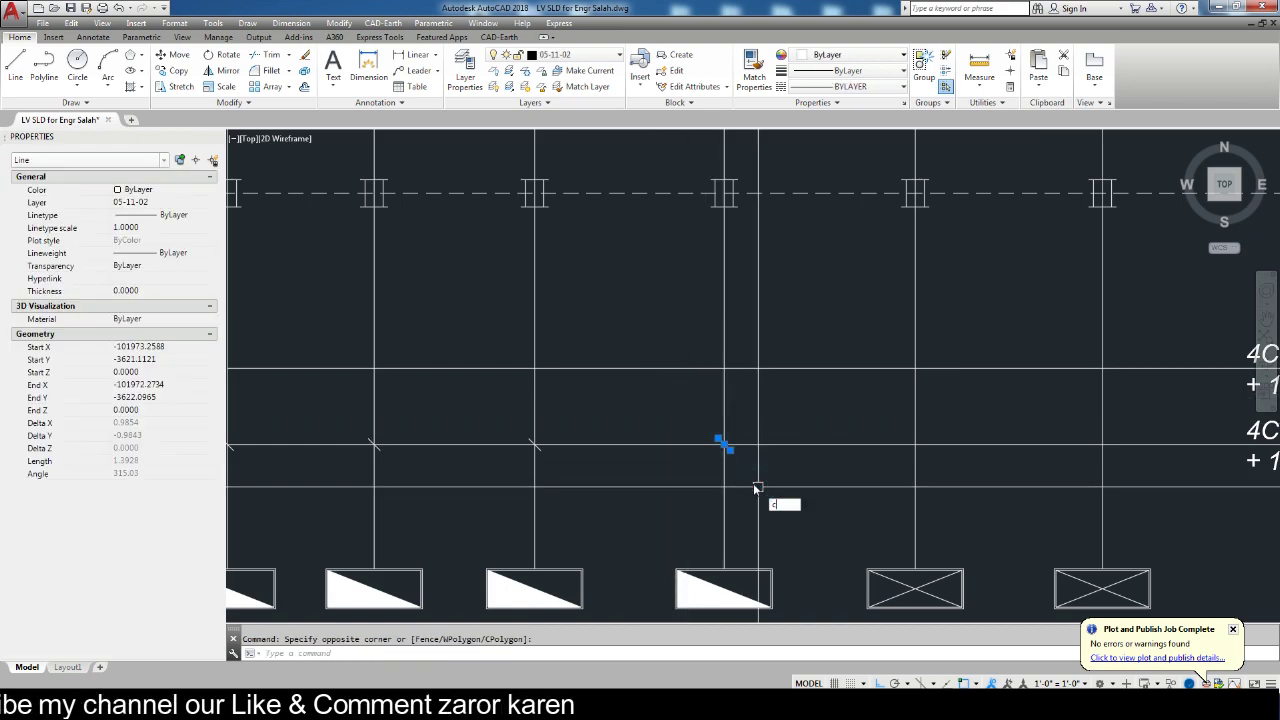
{"action": "type", "text": "o"}
{"action": "key", "text": "Return"}
{"action": "scroll", "coordinate": [750, 470], "scroll_direction": "up", "scroll_amount": 3}
{"action": "scroll", "coordinate": [720, 420], "scroll_direction": "up", "scroll_amount": 2}
{"action": "left_click", "coordinate": [704, 412]}
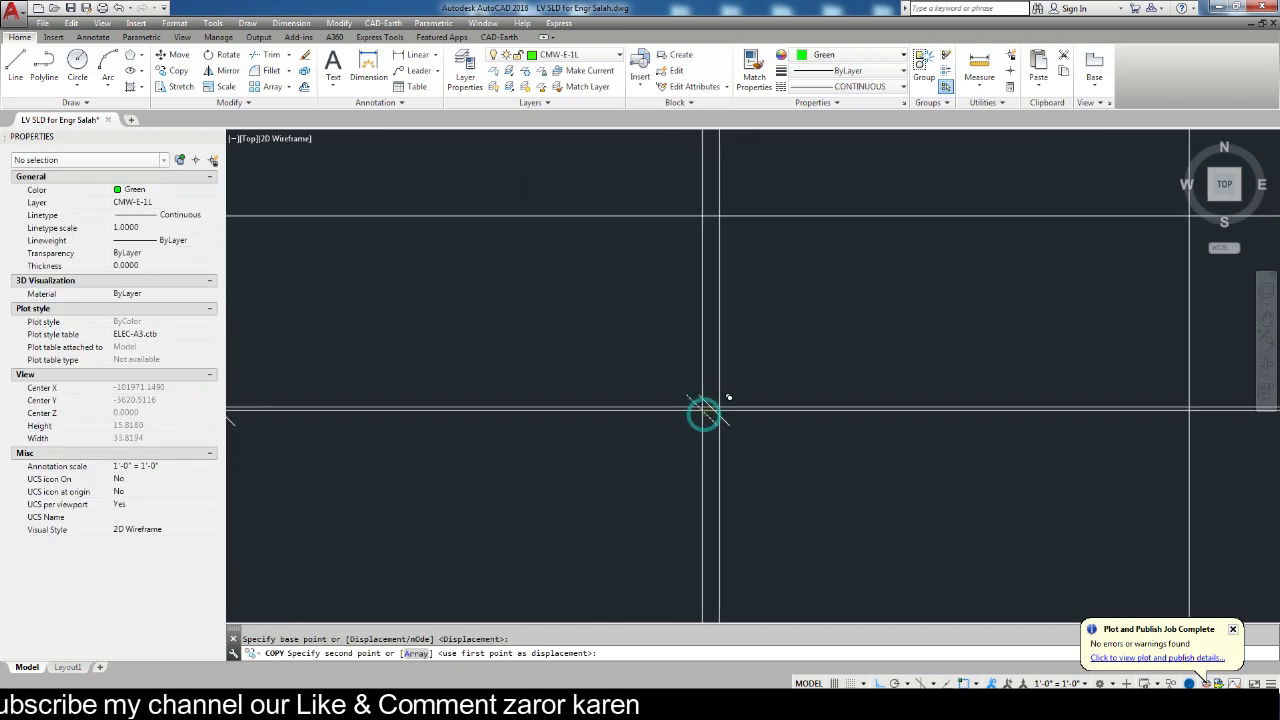
{"action": "scroll", "coordinate": [704, 411], "scroll_direction": "down", "scroll_amount": 5}
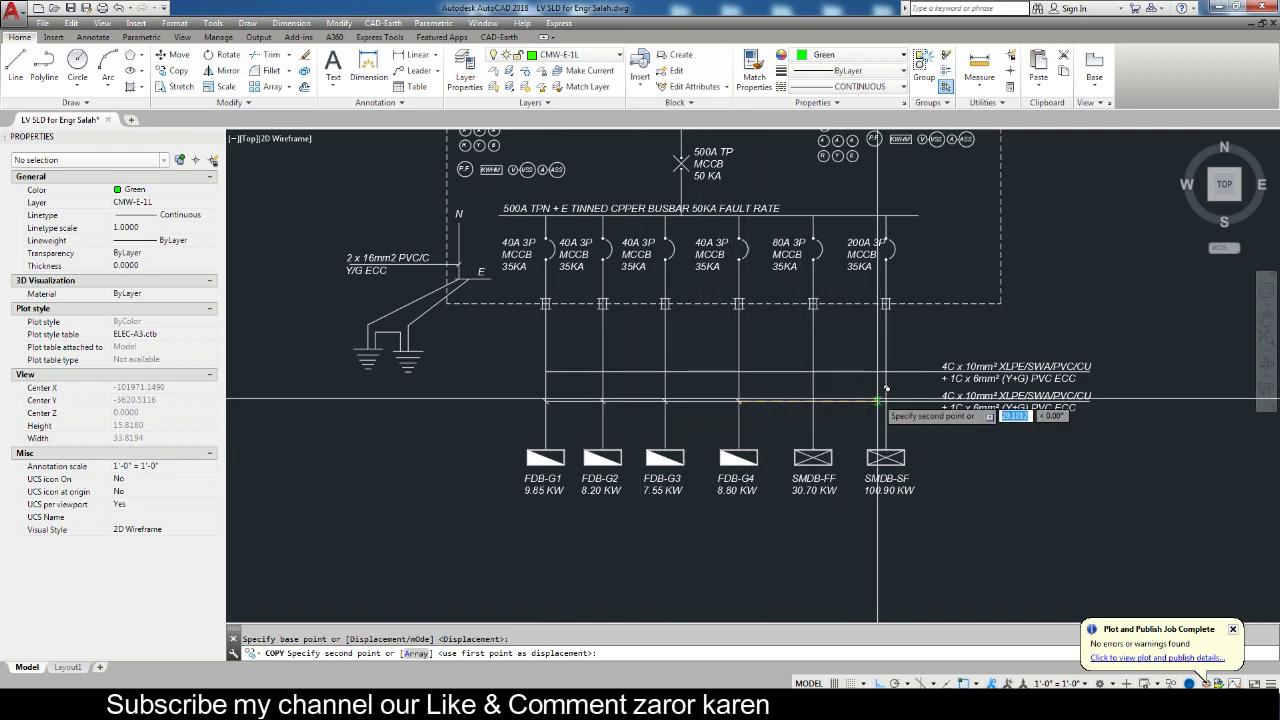
{"action": "key", "text": "Escape"}
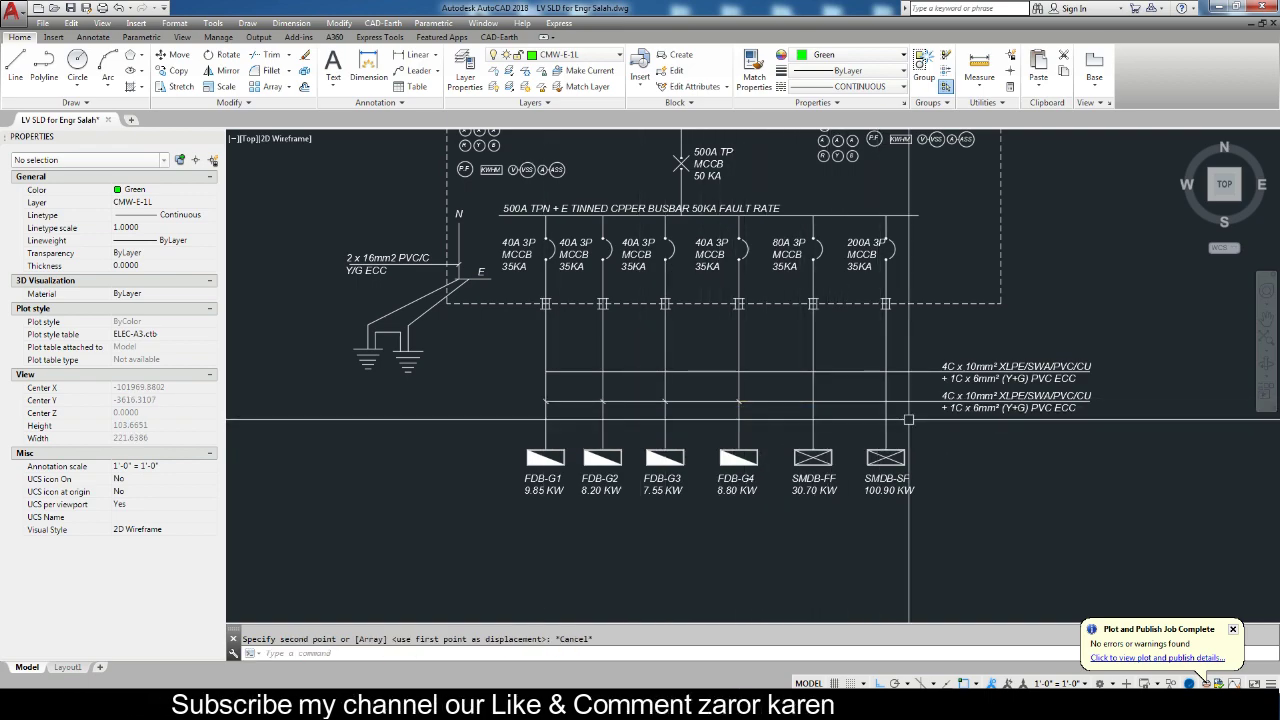
{"action": "scroll", "coordinate": [978, 419], "scroll_direction": "up", "scroll_amount": 5}
Change the lower cable label's ECC size from 6 to 10 mm².
{"action": "double_click", "coordinate": [972, 345]}
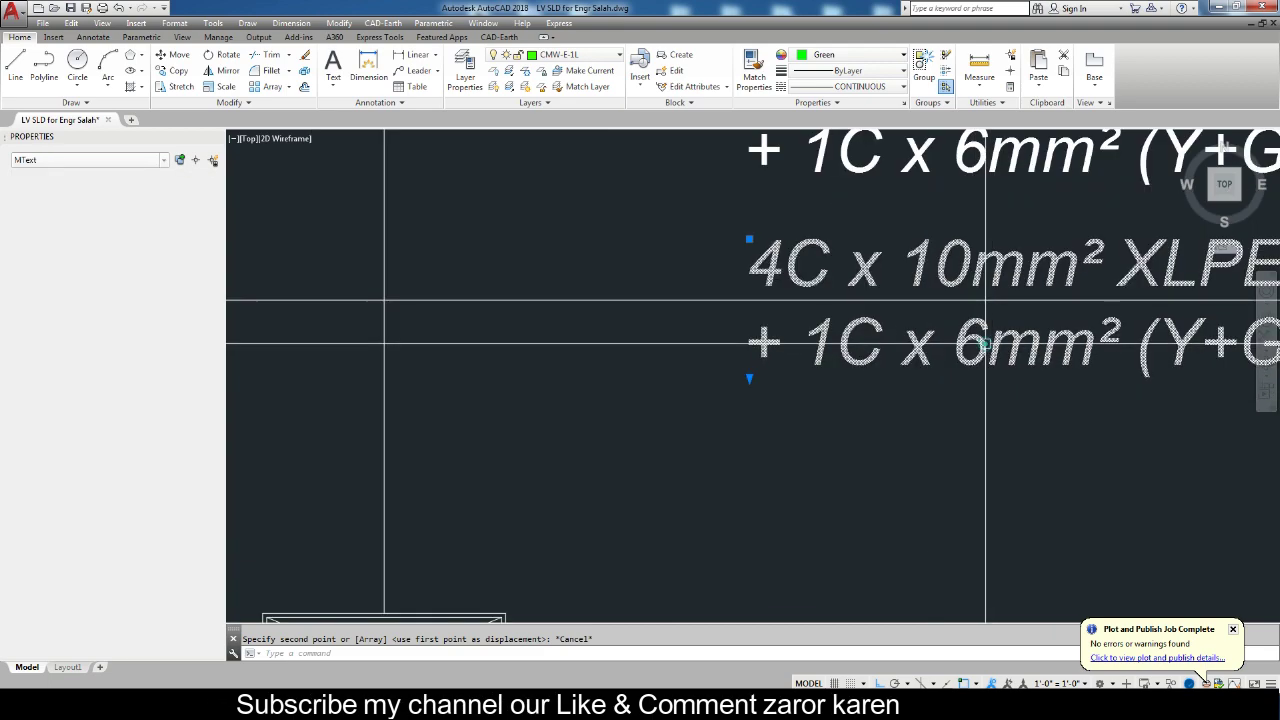
{"action": "type", "text": "10"}
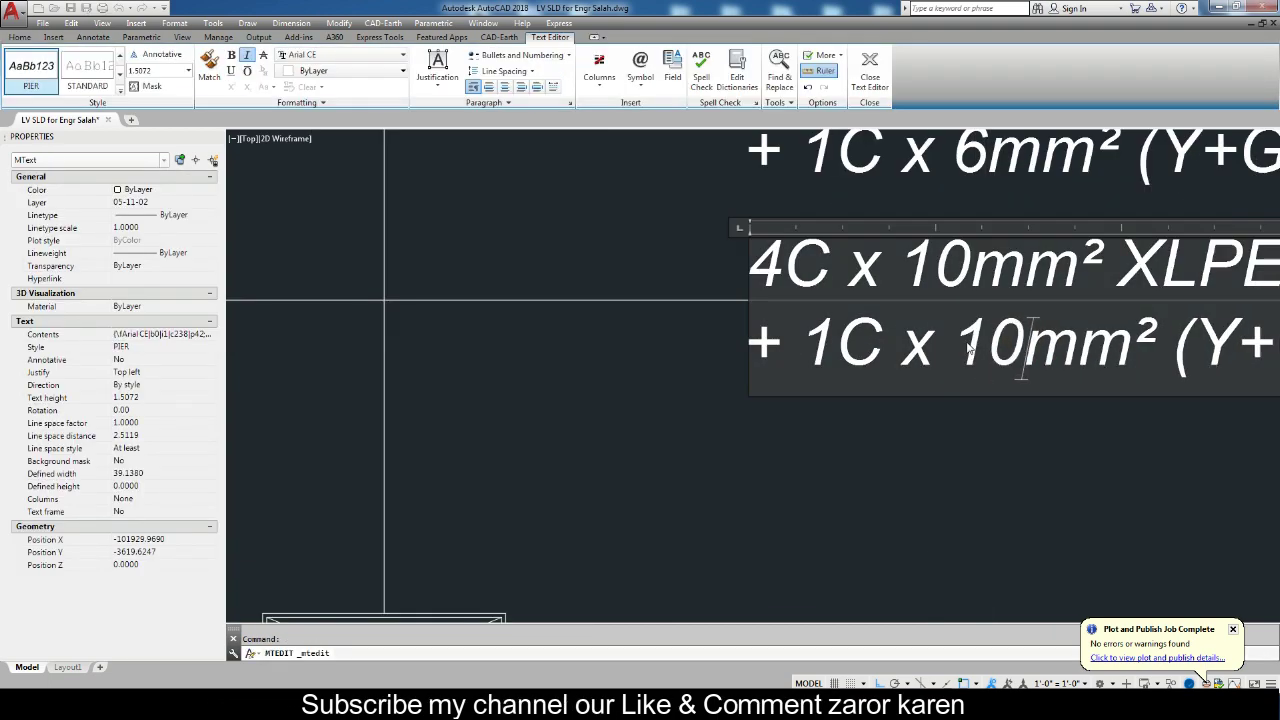
{"action": "left_click", "coordinate": [971, 457]}
{"action": "scroll", "coordinate": [971, 457], "scroll_direction": "down", "scroll_amount": 5}
{"action": "middle_click_drag", "start_coordinate": [761, 436], "coordinate": [853, 452]}
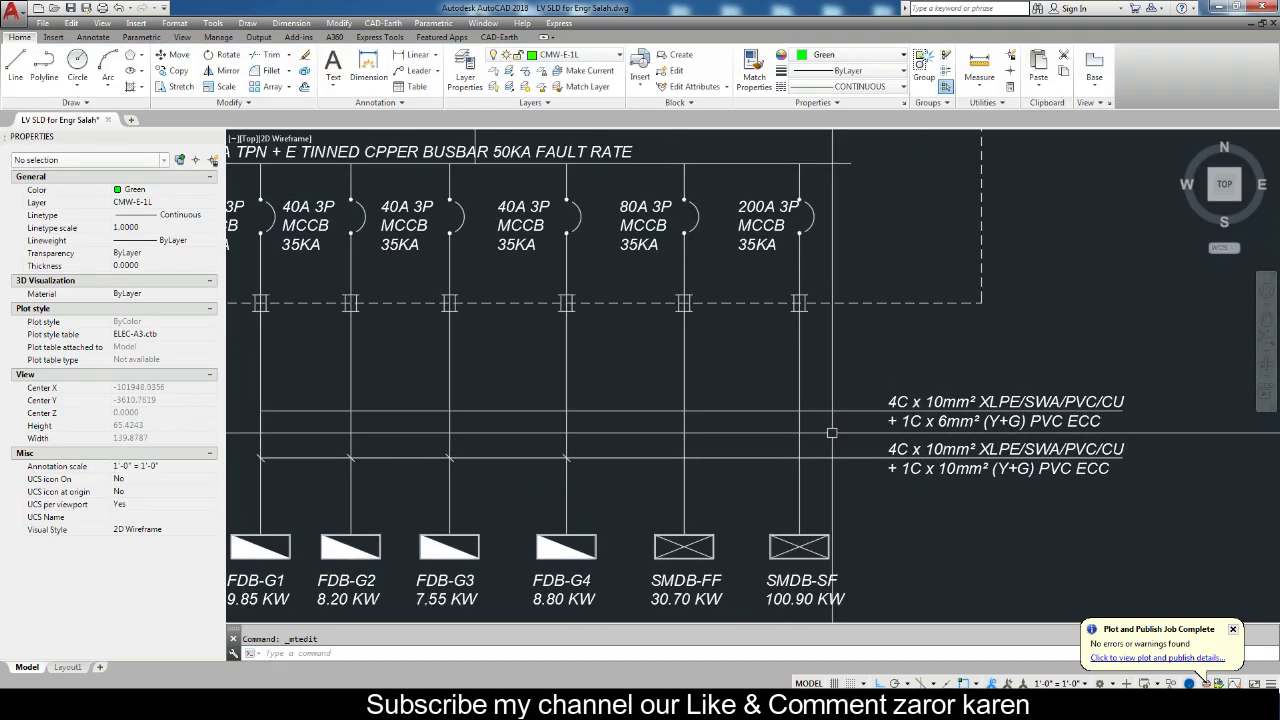
Copy the FDB-G4 cable tick mark onto the SMDB-FF and SMDB-SF feeder drops.
{"action": "left_click", "coordinate": [597, 437]}
{"action": "left_click", "coordinate": [620, 480]}
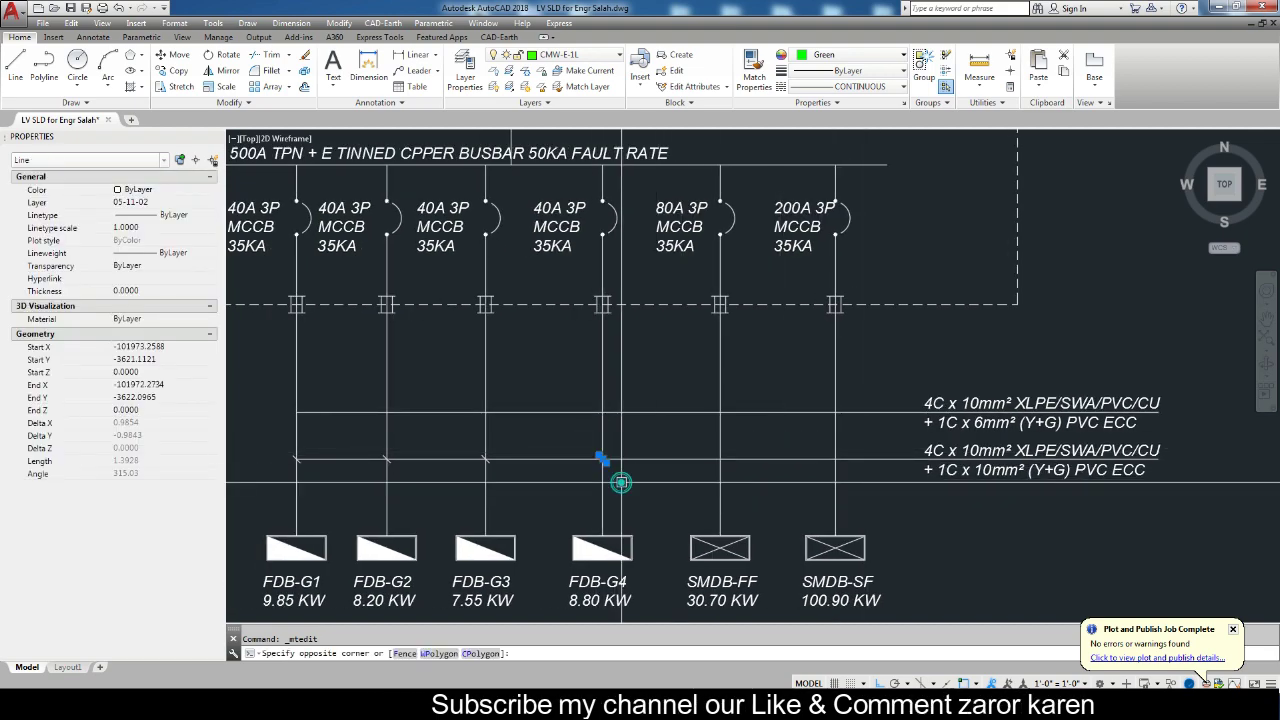
{"action": "type", "text": "co"}
{"action": "key", "text": "Return"}
{"action": "scroll", "coordinate": [605, 445], "scroll_direction": "up", "scroll_amount": 4}
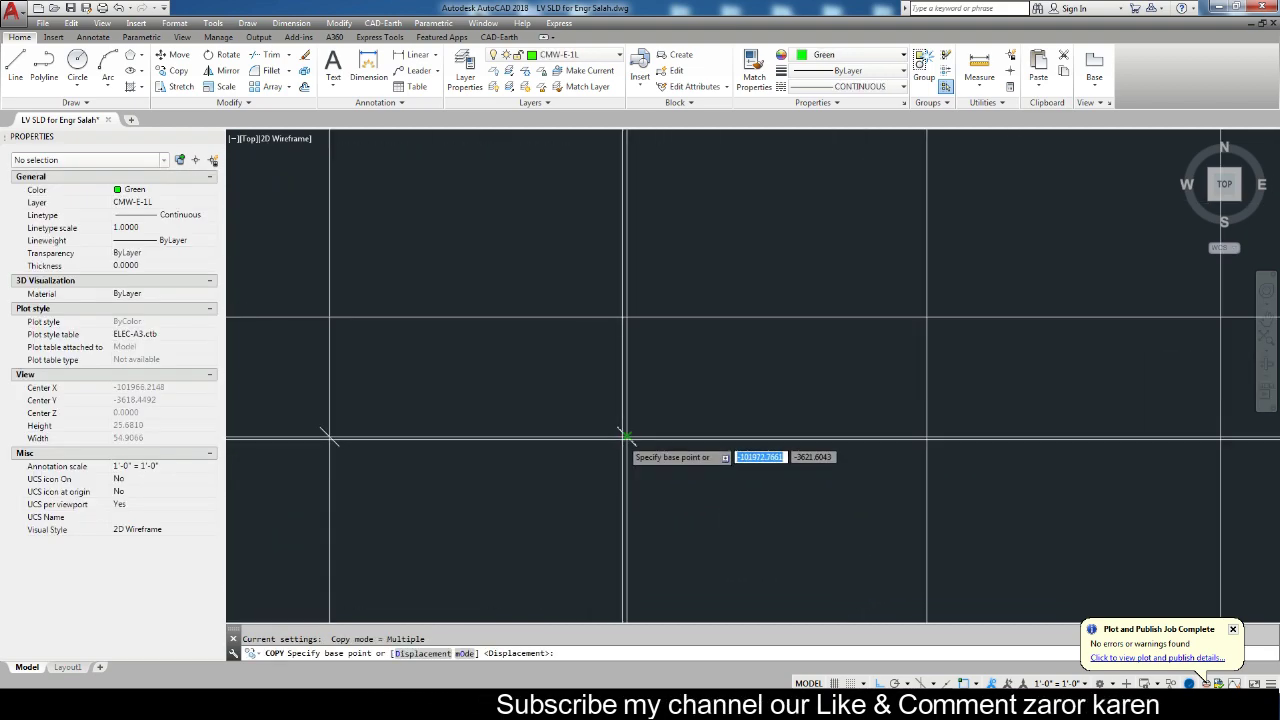
{"action": "left_click", "coordinate": [623, 437]}
{"action": "scroll", "coordinate": [623, 437], "scroll_direction": "down", "scroll_amount": 5}
{"action": "scroll", "coordinate": [790, 408], "scroll_direction": "down", "scroll_amount": 1}
{"action": "left_click", "coordinate": [790, 408]}
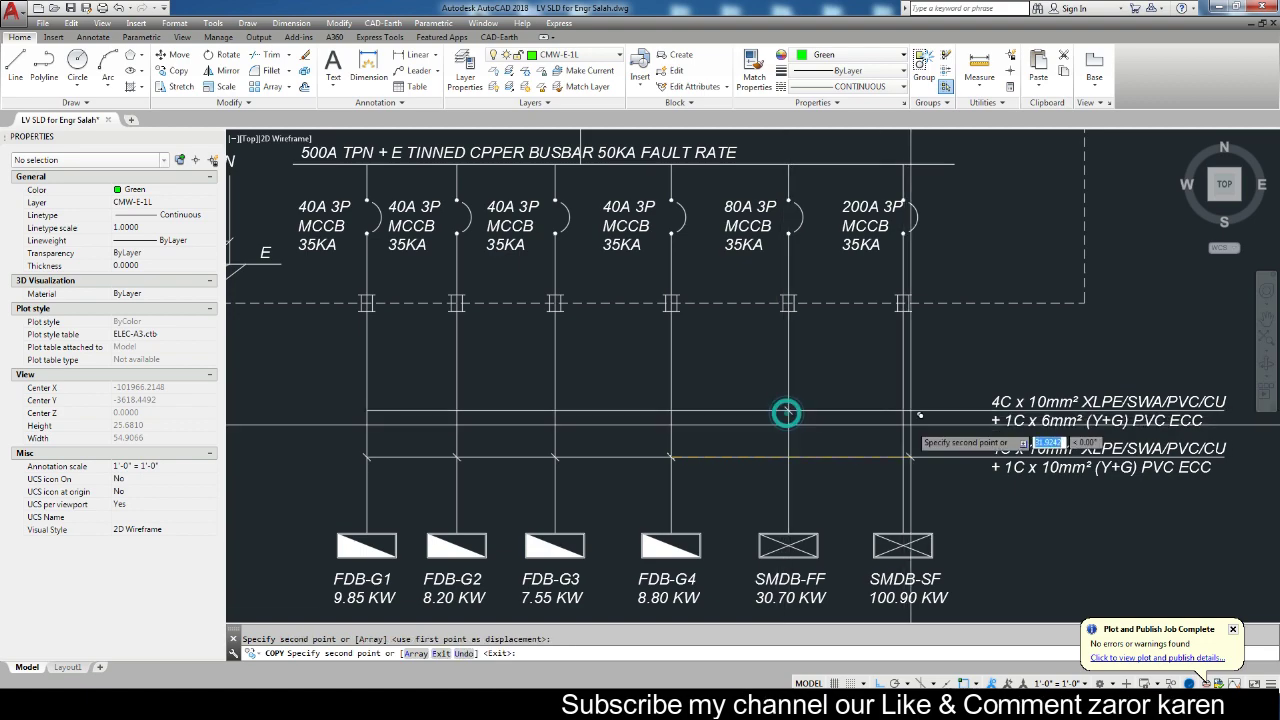
{"action": "left_click", "coordinate": [903, 410]}
{"action": "key", "text": "Escape"}
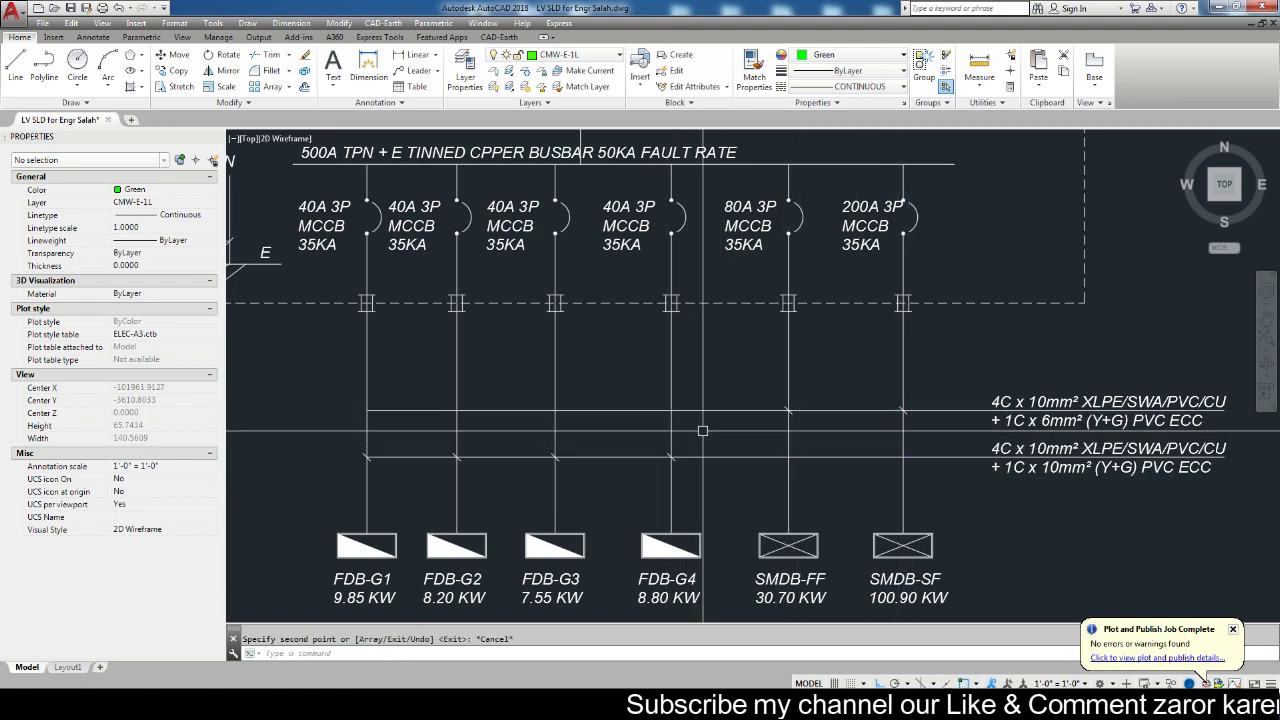
Start trimming the upper cable line, then cancel the trim.
{"action": "left_click", "coordinate": [763, 423]}
{"action": "left_click", "coordinate": [744, 407]}
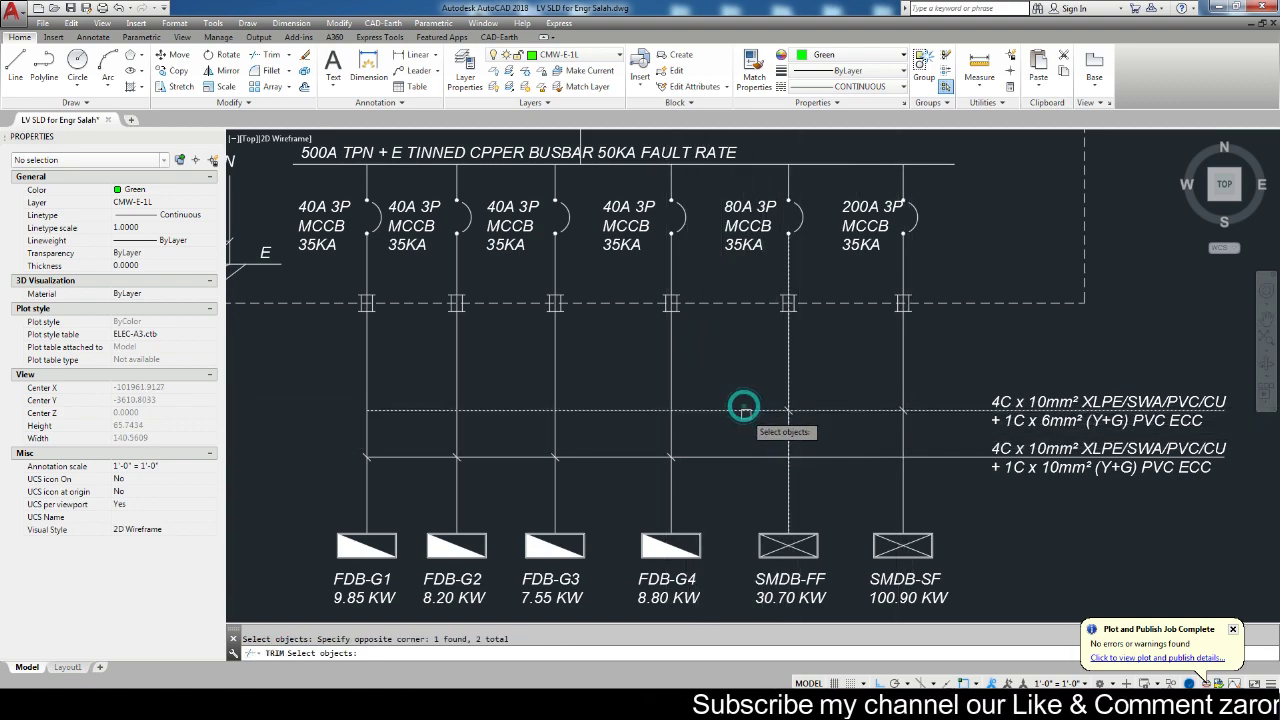
{"action": "key", "text": "Escape"}
{"action": "key", "text": "Return"}
{"action": "key", "text": "Return"}
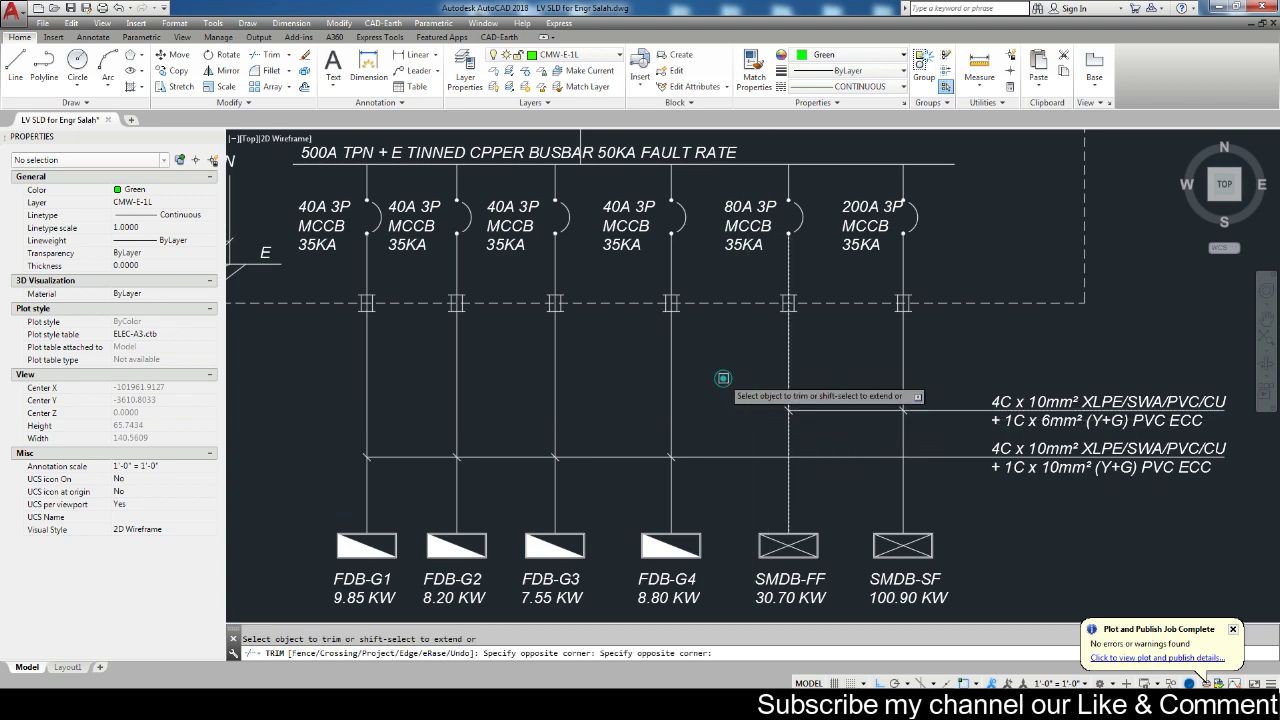
{"action": "key", "text": "Escape"}
{"action": "scroll", "coordinate": [740, 417], "scroll_direction": "down", "scroll_amount": 4}
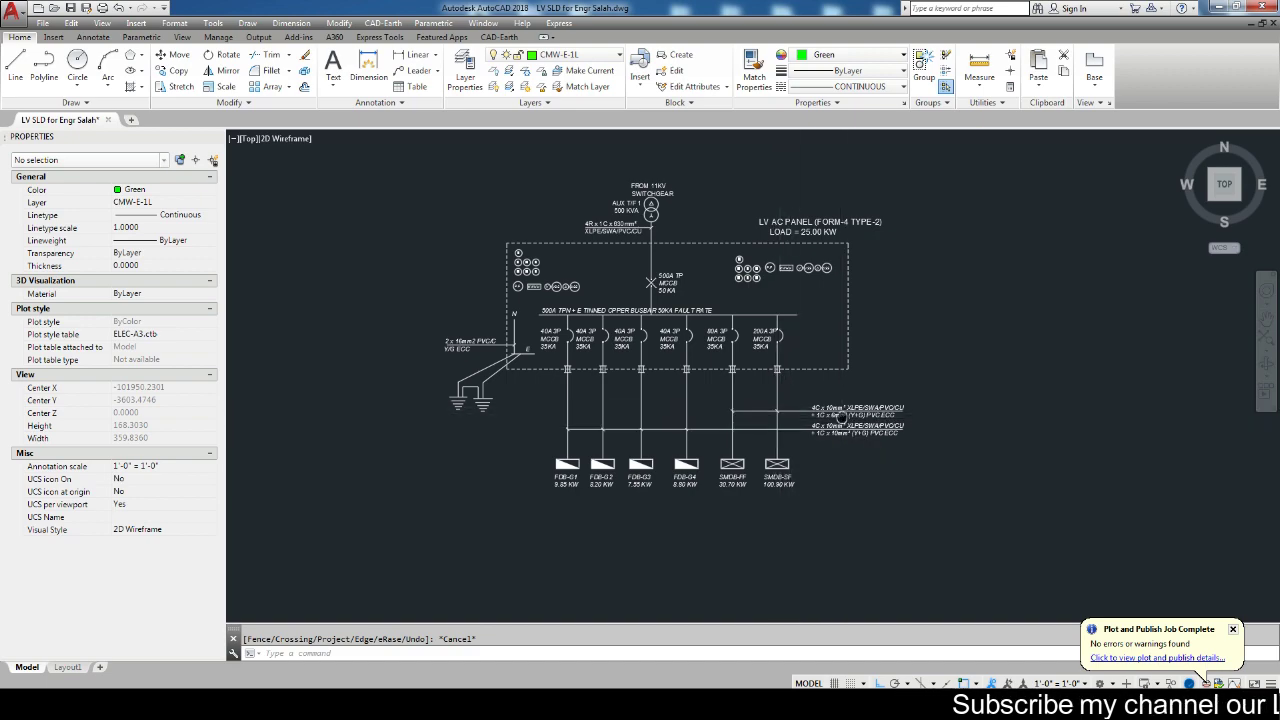
Change the upper cable label to 35mm² with 16mm² ECC for SMDB-FF.
{"action": "scroll", "coordinate": [800, 420], "scroll_direction": "up", "scroll_amount": 6}
{"action": "double_click", "coordinate": [625, 477]}
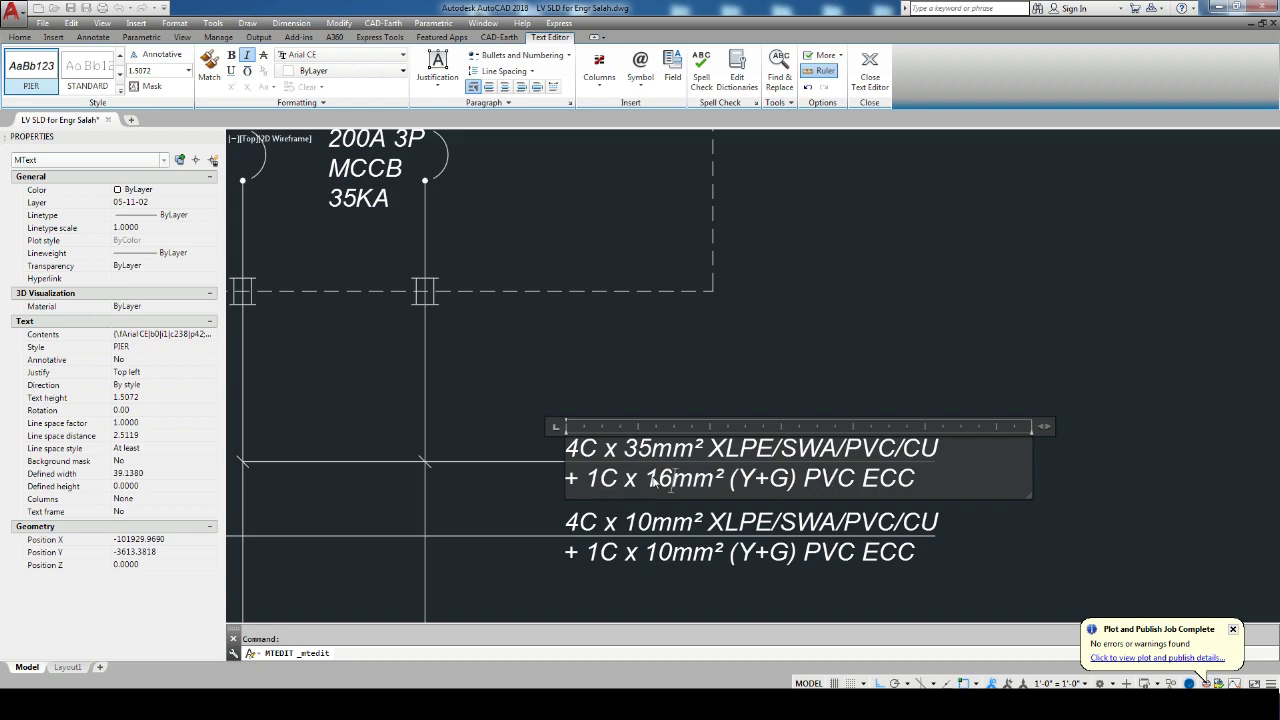
{"action": "key", "text": "Escape"}
{"action": "scroll", "coordinate": [668, 480], "scroll_direction": "down", "scroll_amount": 2}
Copy the upper cable lines and both cable labels just above the originals.
{"action": "middle_click_drag", "start_coordinate": [450, 441], "coordinate": [724, 441]}
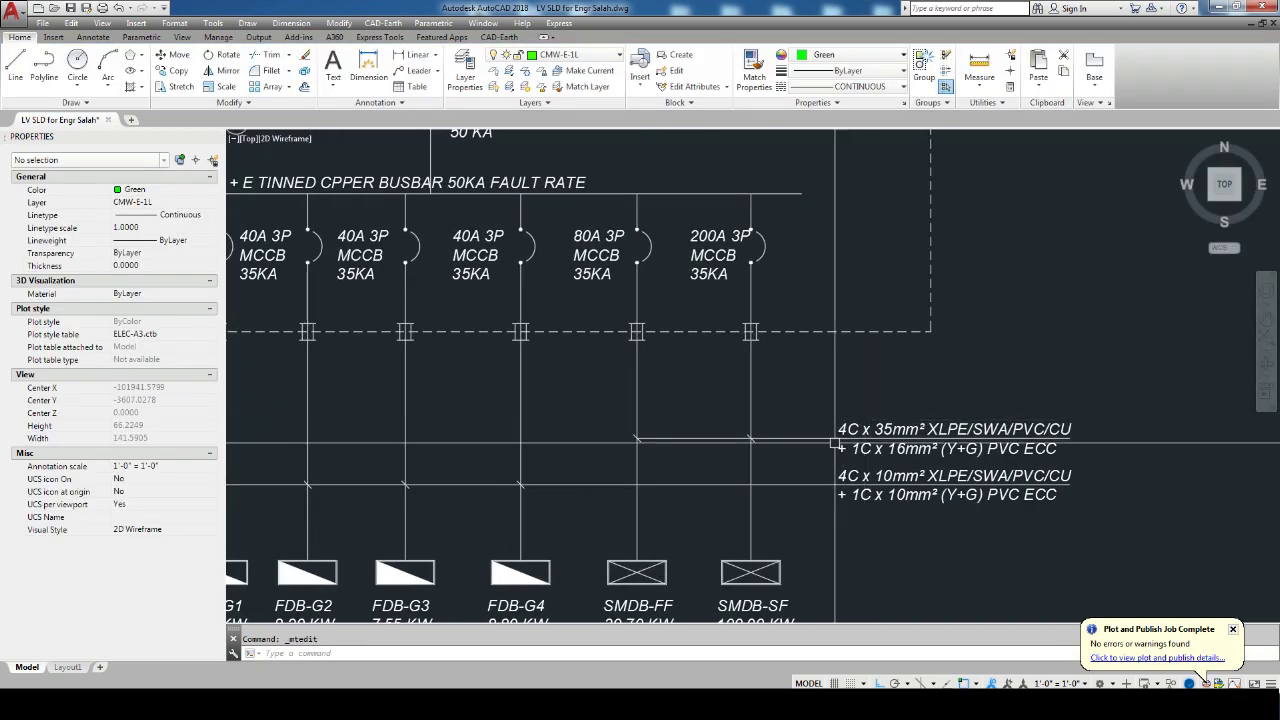
{"action": "left_click", "coordinate": [724, 441]}
{"action": "left_click", "coordinate": [771, 457]}
{"action": "left_click", "coordinate": [878, 420]}
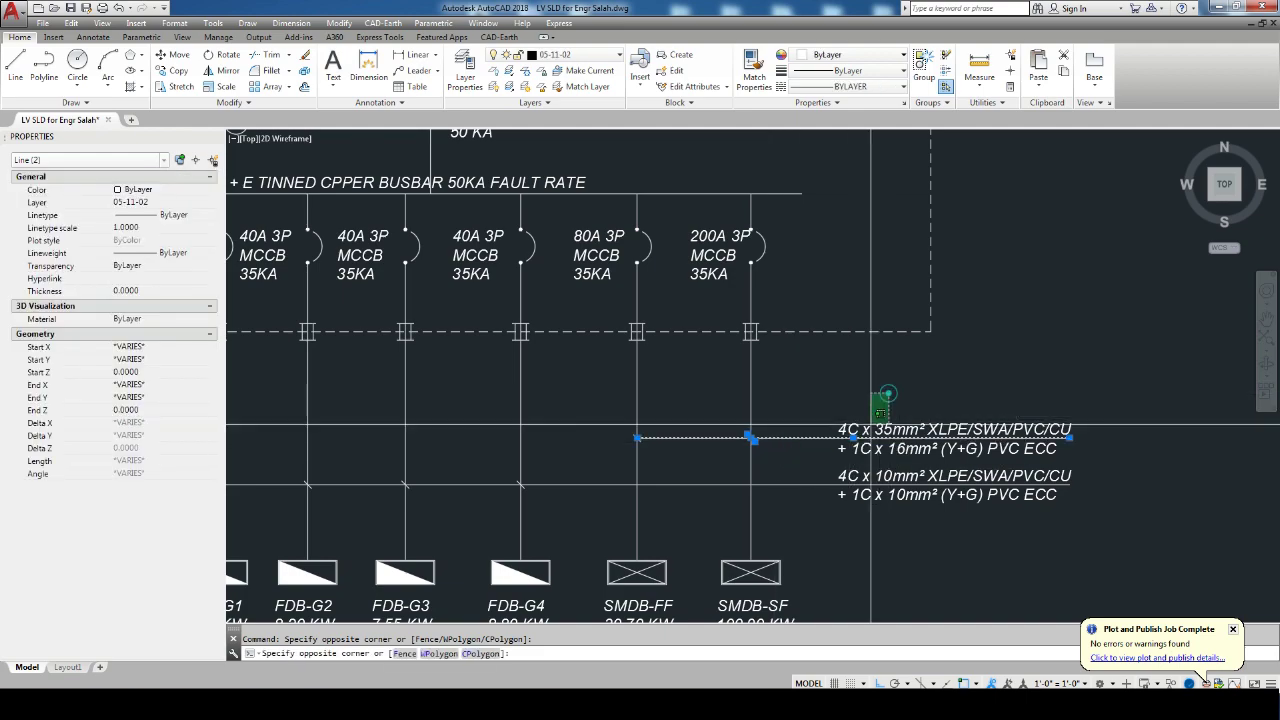
{"action": "left_click", "coordinate": [843, 446]}
{"action": "type", "text": "co"}
{"action": "key", "text": "Return"}
{"action": "left_click", "coordinate": [1046, 379]}
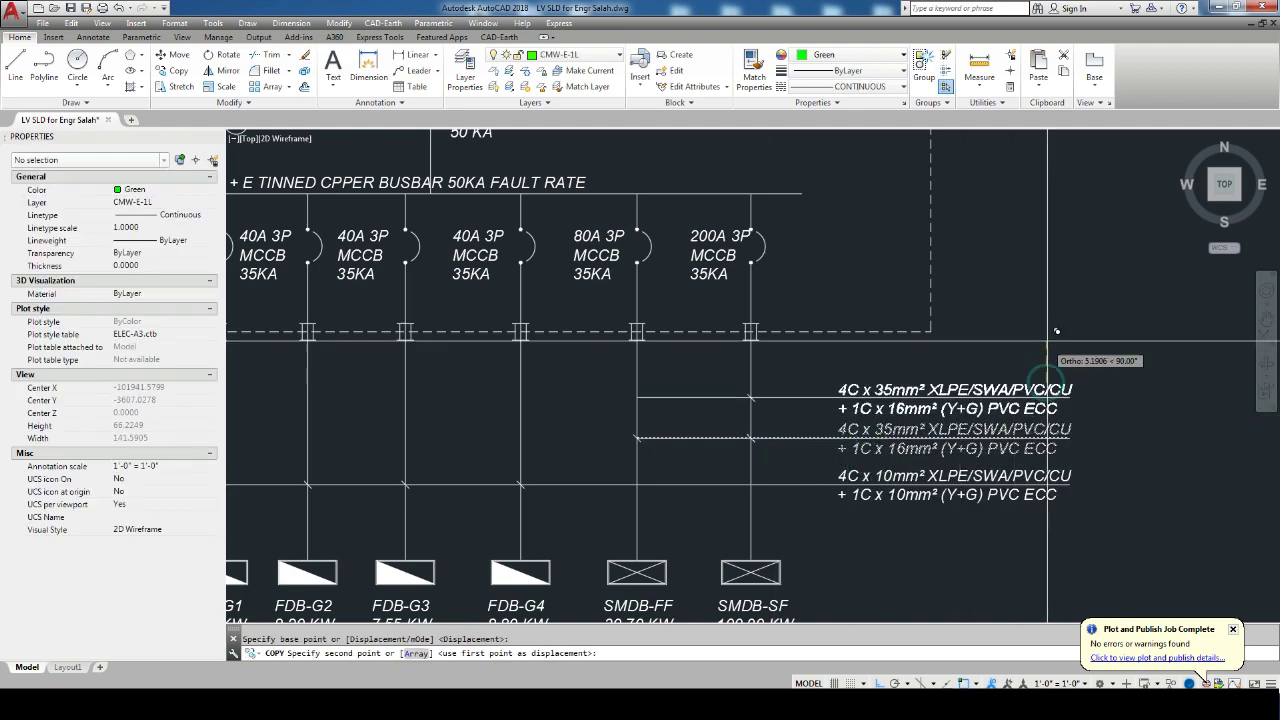
{"action": "left_click", "coordinate": [1056, 330]}
{"action": "key", "text": "Return"}
Trim the excess of the copied cable line and erase the stray vertical line.
{"action": "type", "text": "tr"}
{"action": "key", "text": "Return"}
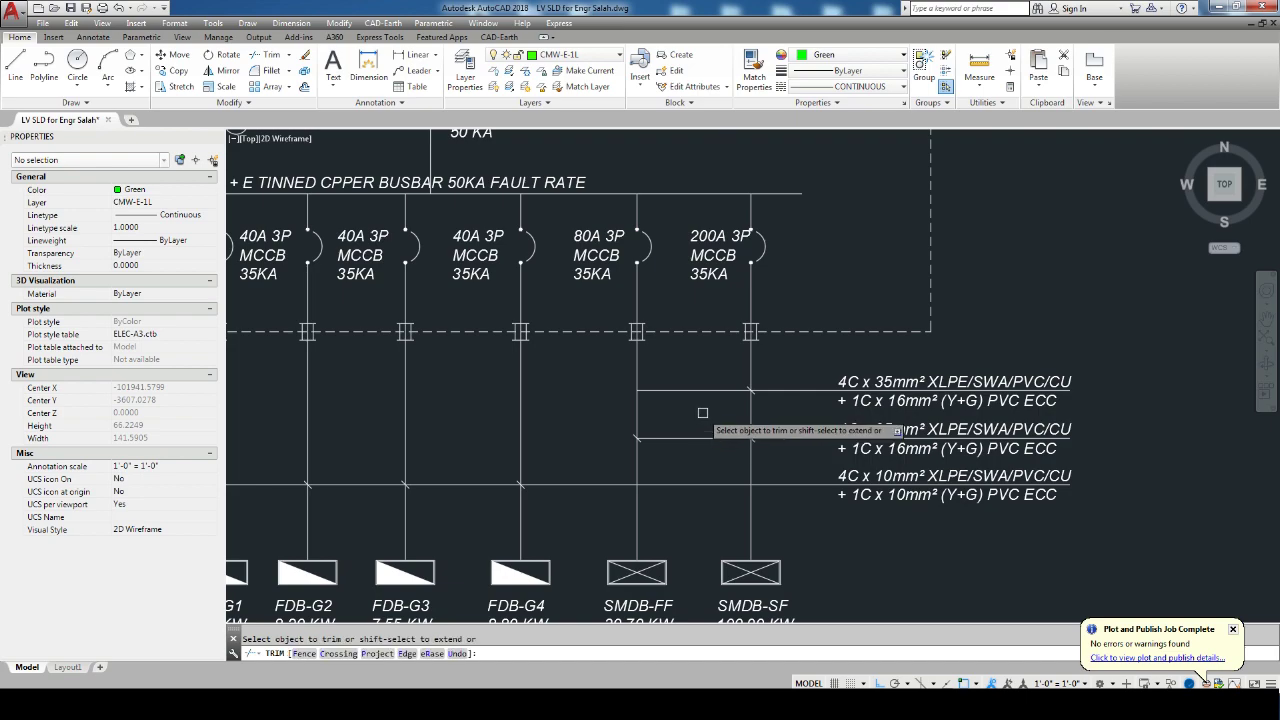
{"action": "left_click", "coordinate": [690, 389]}
{"action": "key", "text": "Return"}
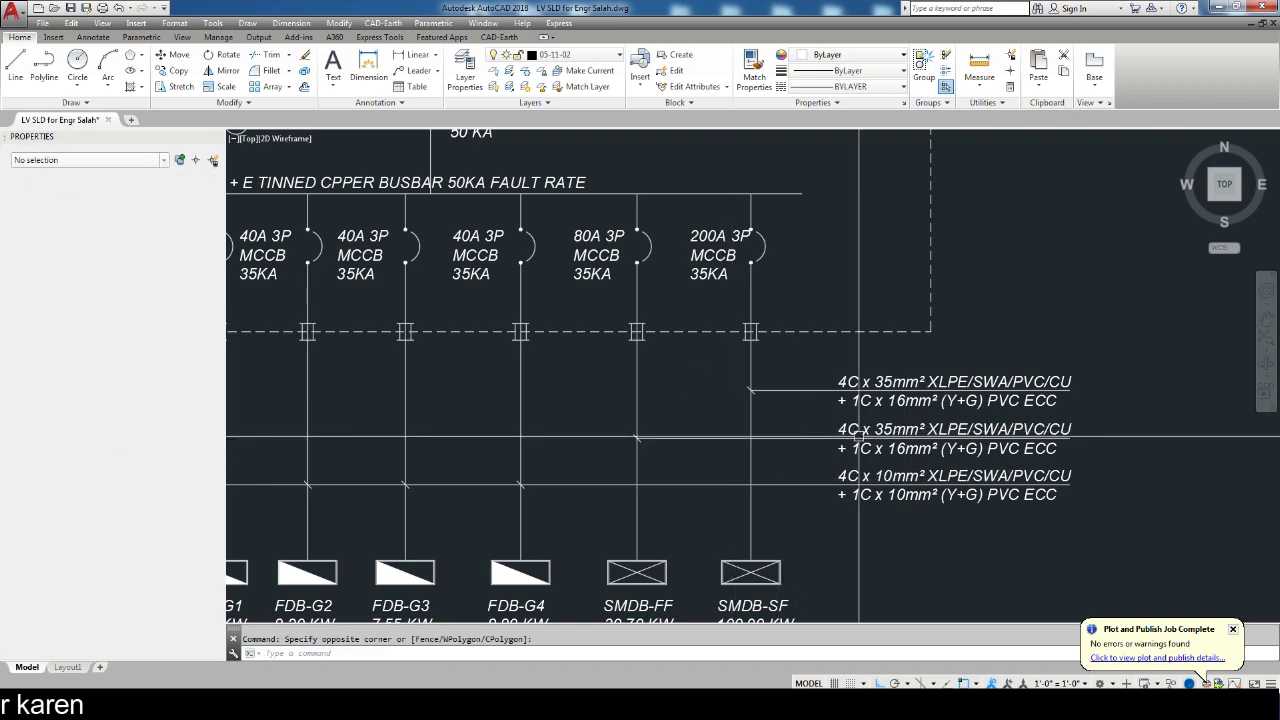
{"action": "key", "text": "Delete"}
{"action": "middle_click_drag", "start_coordinate": [885, 429], "coordinate": [785, 456]}
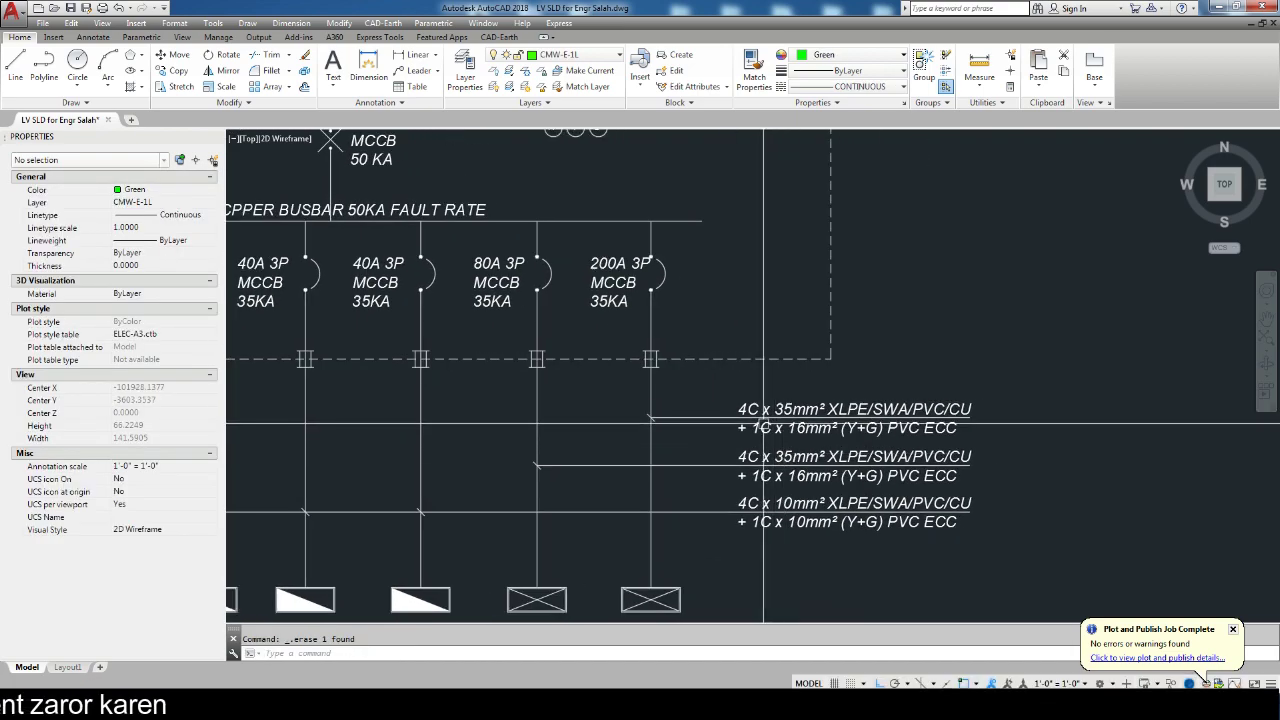
Edit the new top cable label to 4C x 120mm² + 1C x 70mm² for SMDB-SF.
{"action": "scroll", "coordinate": [791, 417], "scroll_direction": "up", "scroll_amount": 3}
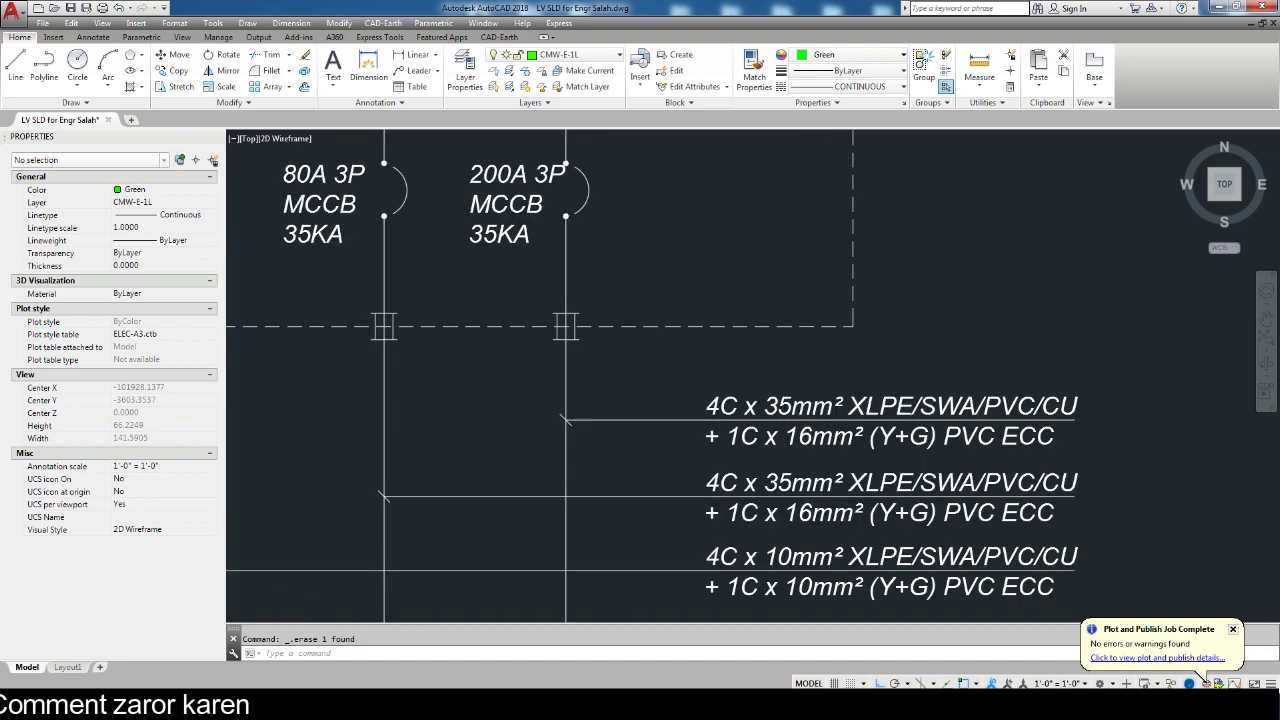
{"action": "scroll", "coordinate": [788, 410], "scroll_direction": "up", "scroll_amount": 3}
{"action": "double_click", "coordinate": [783, 400]}
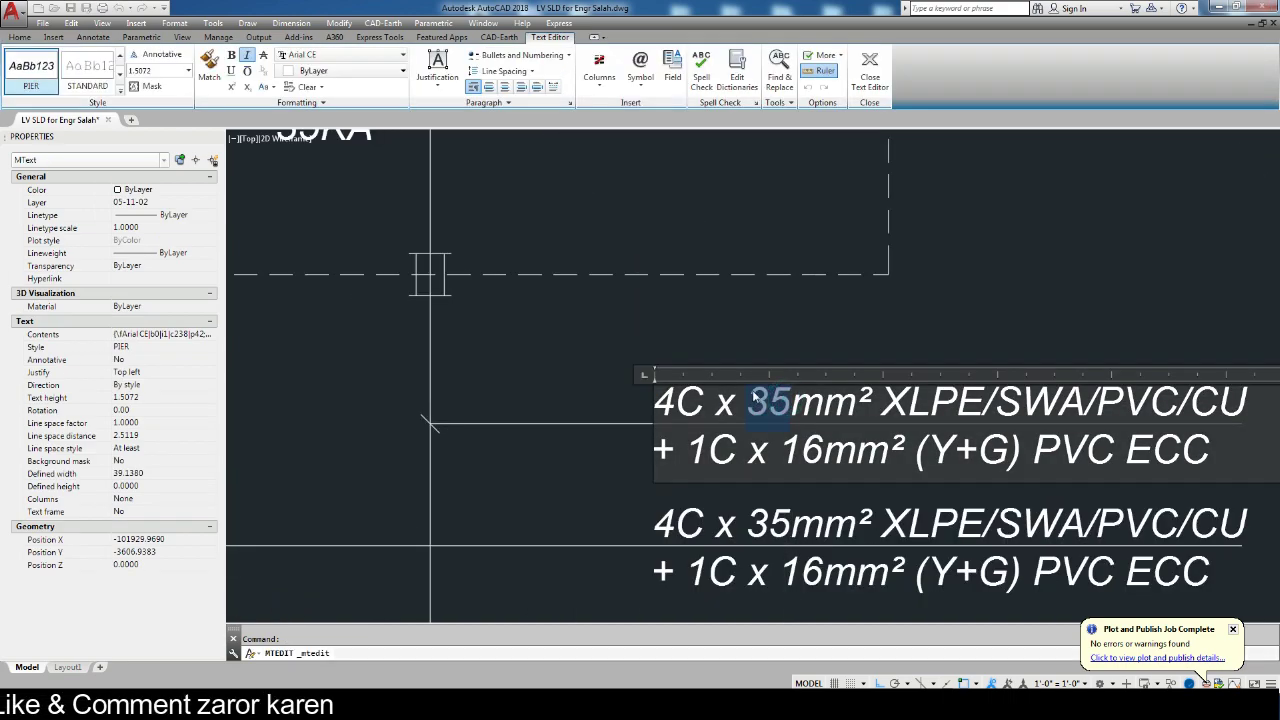
{"action": "type", "text": "120"}
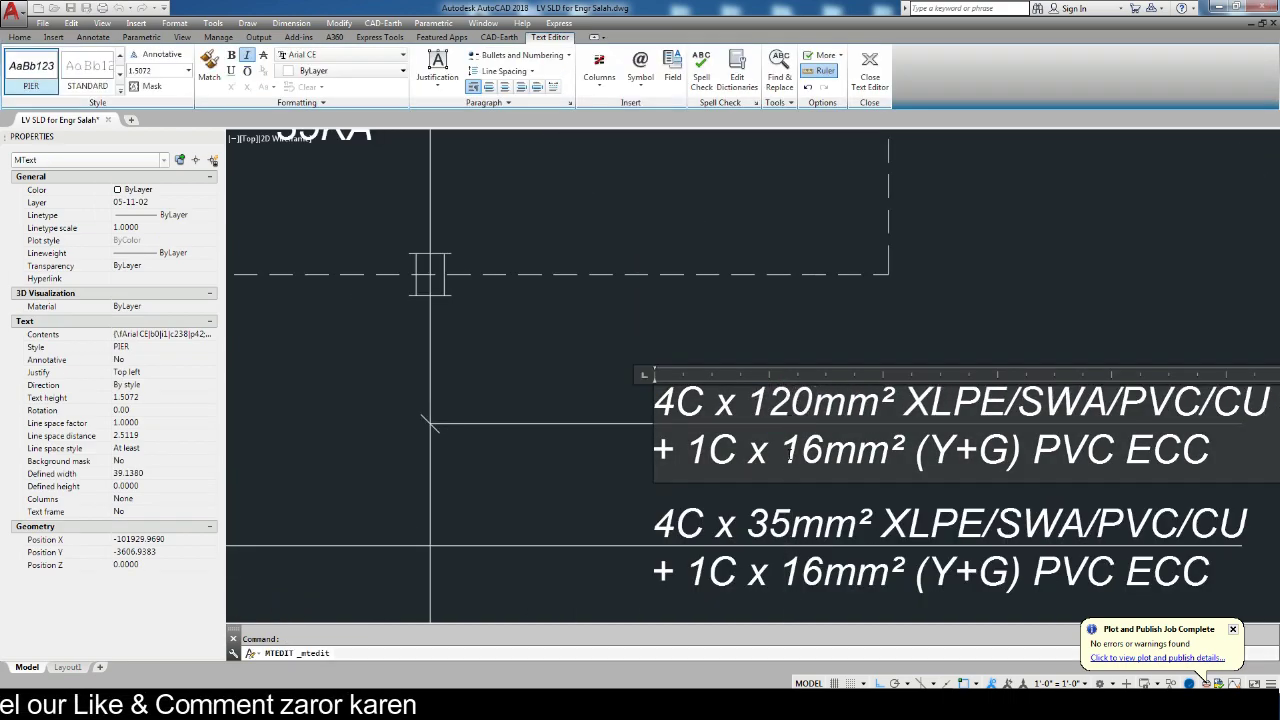
{"action": "type", "text": "70"}
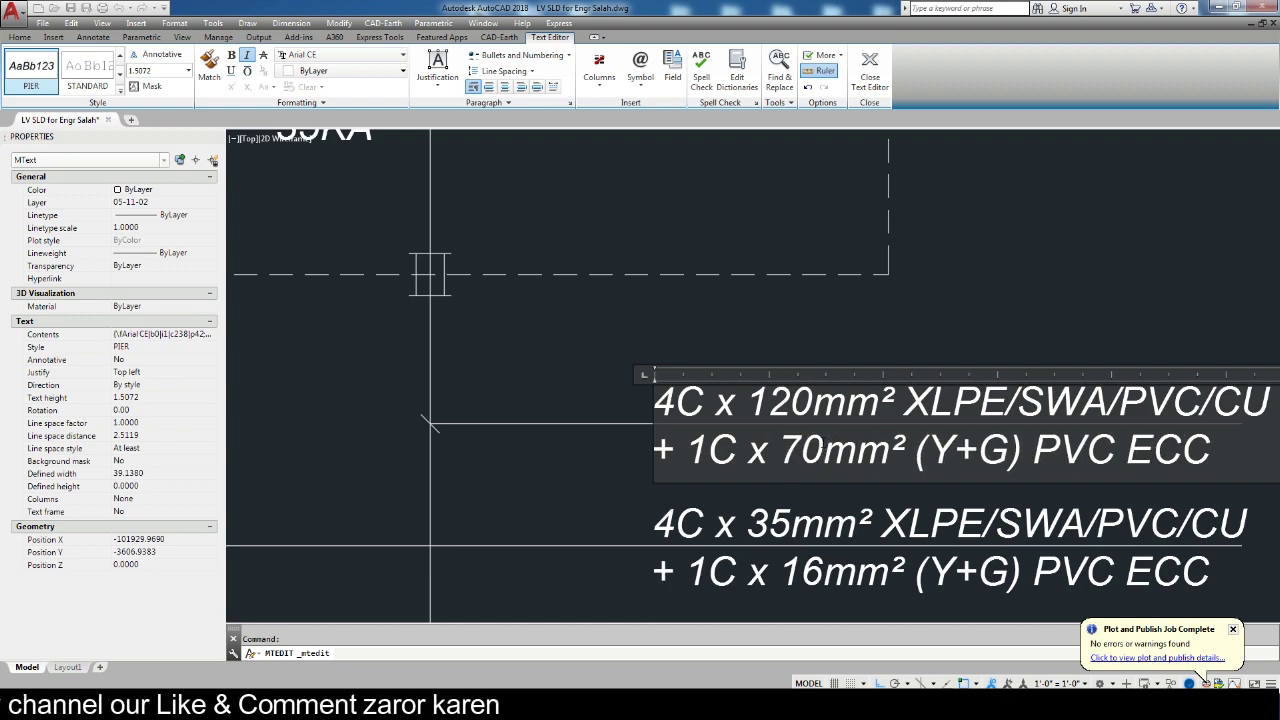
{"action": "left_click", "coordinate": [886, 363]}
{"action": "scroll", "coordinate": [886, 363], "scroll_direction": "down", "scroll_amount": 5}
Delete the meter symbols on the left and right of the panel.
{"action": "middle_click_drag", "start_coordinate": [597, 465], "coordinate": [643, 457]}
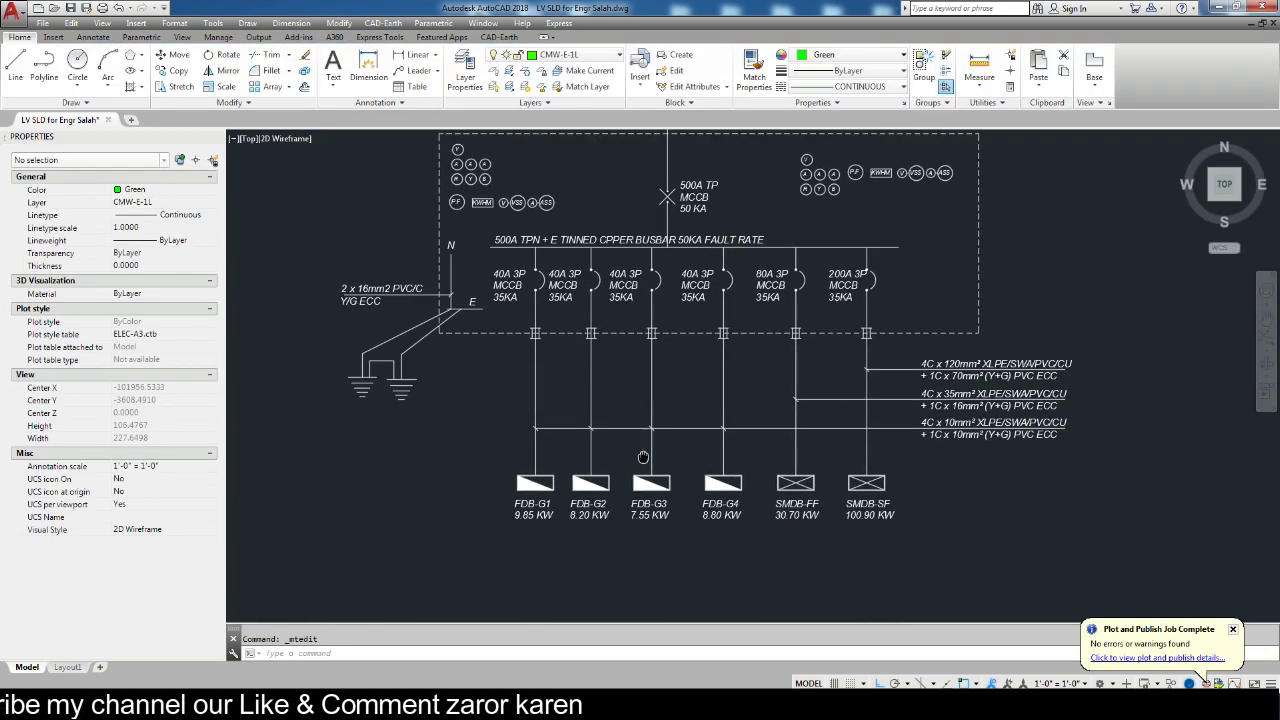
{"action": "middle_click_drag", "start_coordinate": [588, 543], "coordinate": [607, 542]}
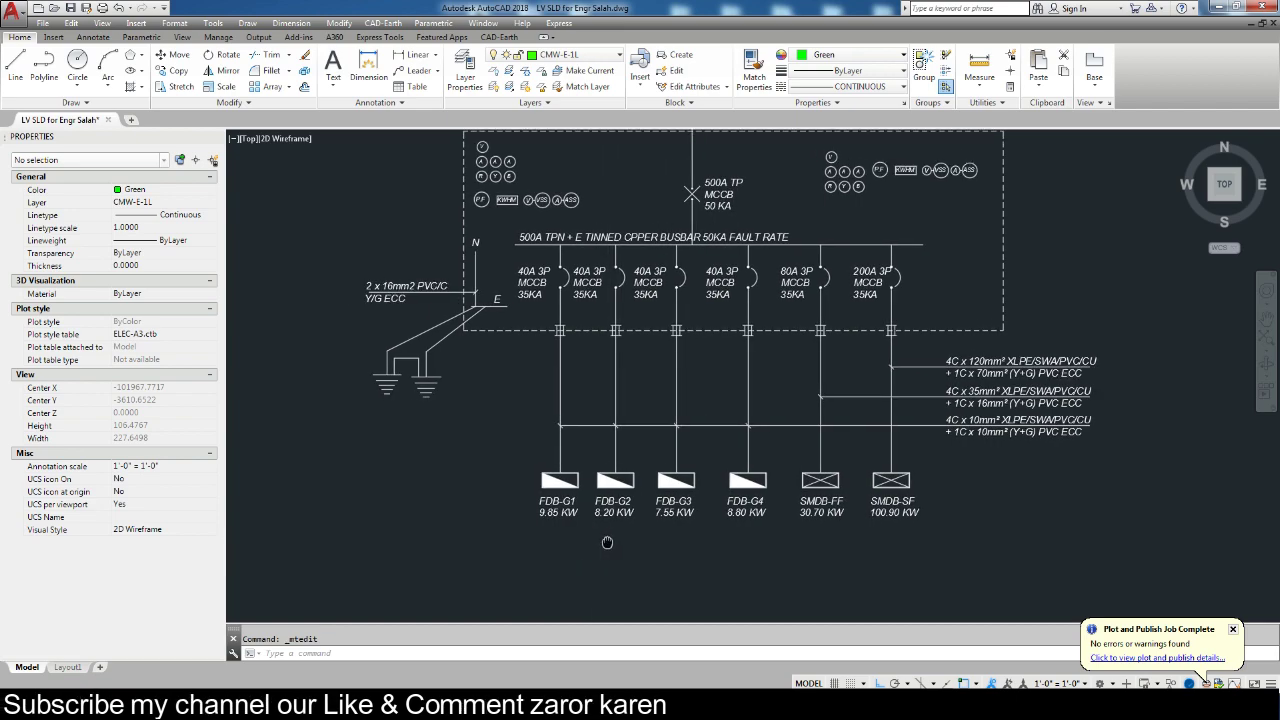
{"action": "middle_click_drag", "start_coordinate": [637, 324], "coordinate": [643, 496]}
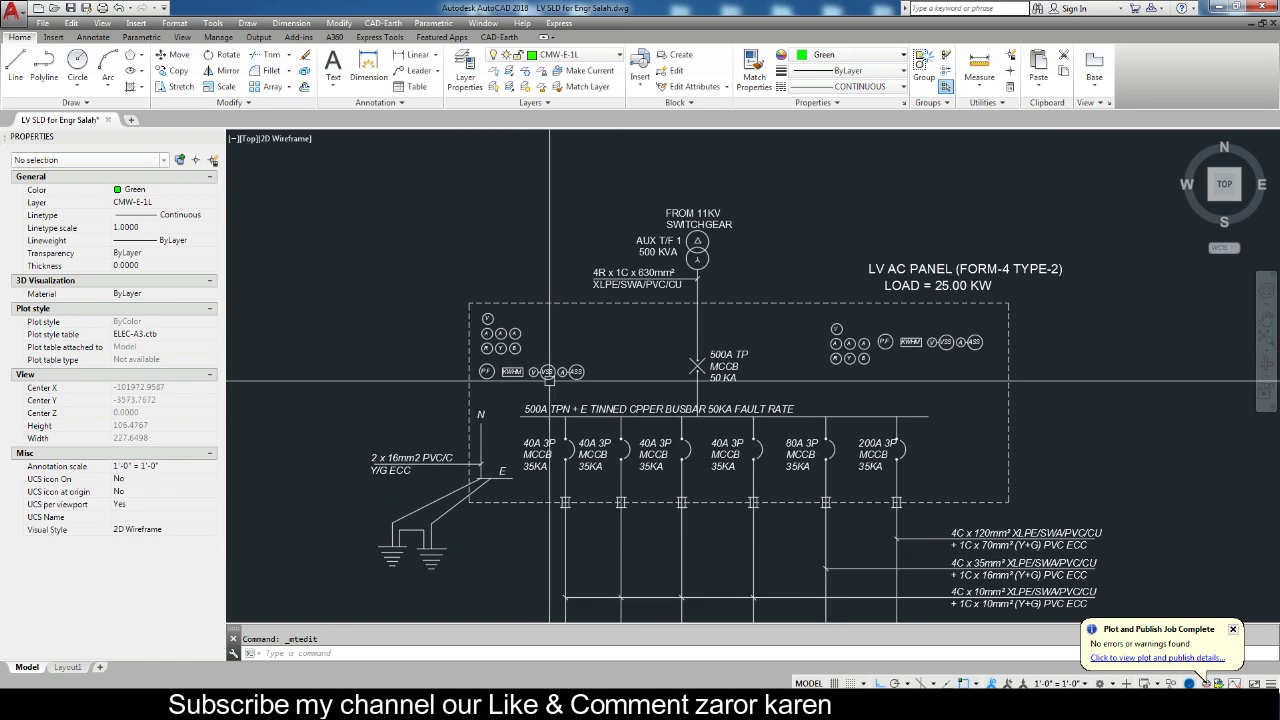
{"action": "middle_click_drag", "start_coordinate": [549, 381], "coordinate": [549, 393]}
{"action": "left_click", "coordinate": [617, 396]}
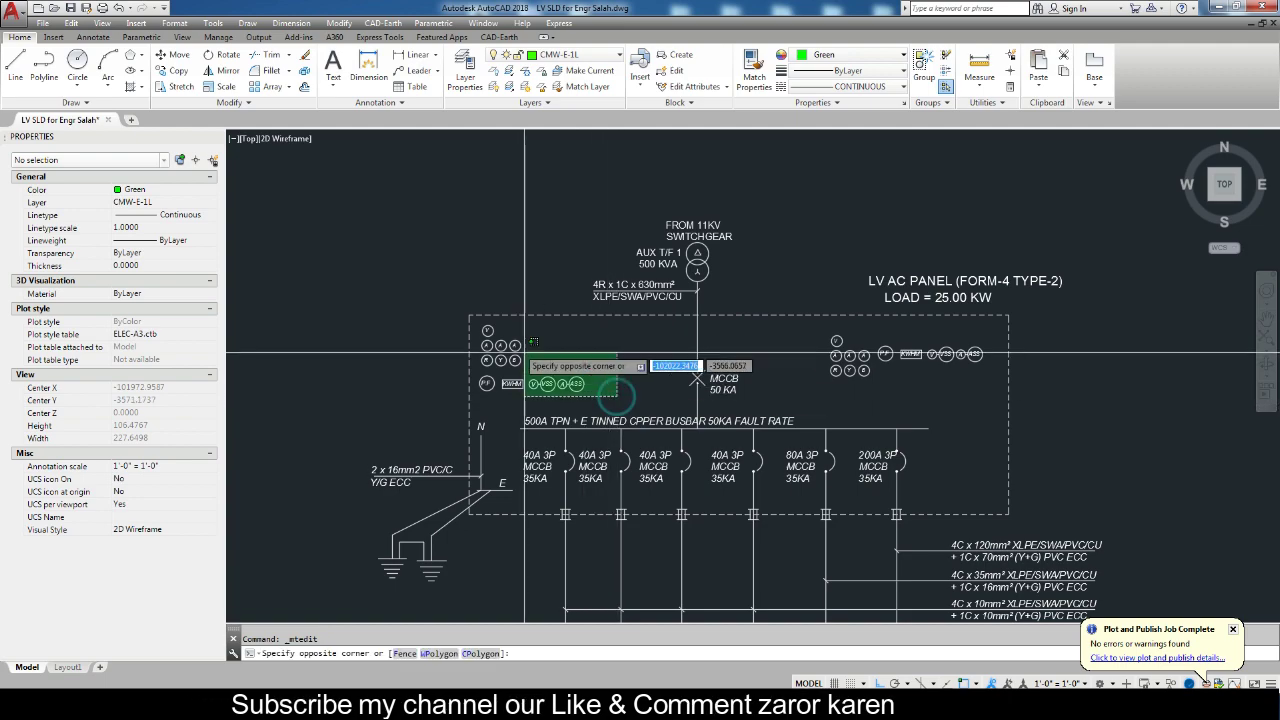
{"action": "left_click", "coordinate": [476, 325]}
{"action": "key", "text": "Delete"}
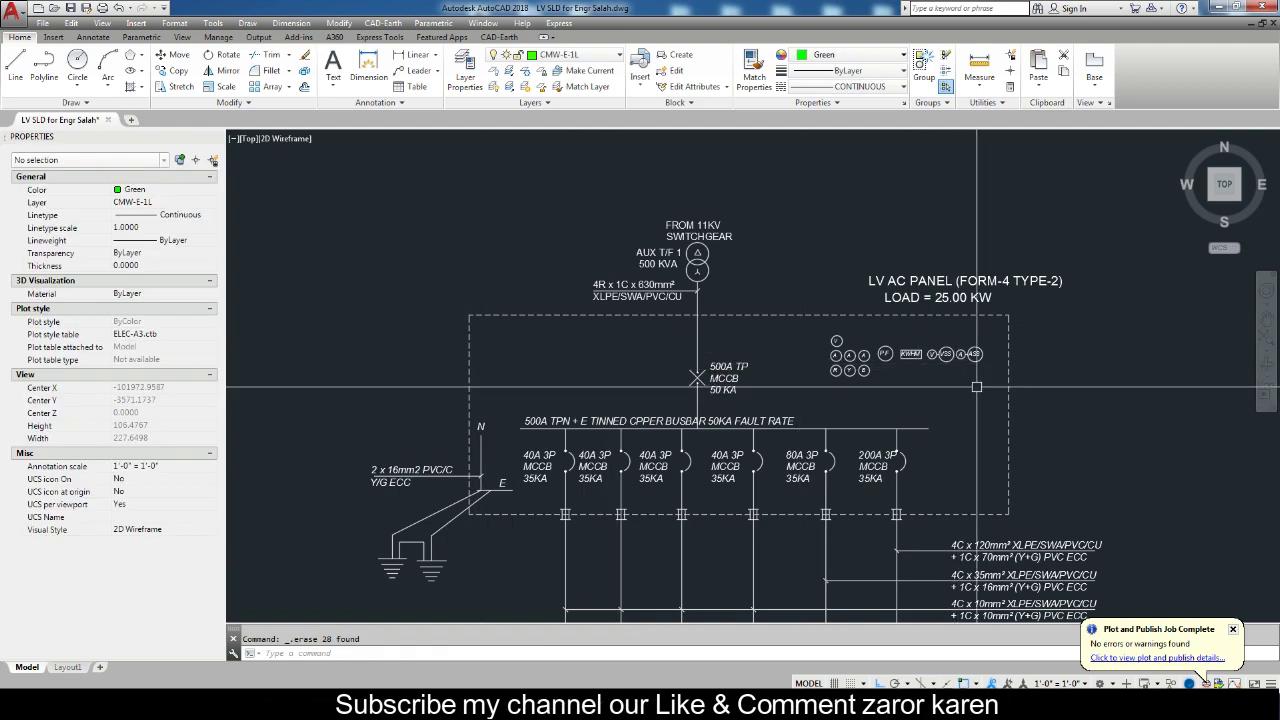
{"action": "left_click", "coordinate": [985, 380]}
{"action": "left_click", "coordinate": [820, 335]}
{"action": "key", "text": "Delete"}
Stretch the dashed panel box's right edge leftward to narrow it.
{"action": "middle_click_drag", "start_coordinate": [820, 335], "coordinate": [786, 336]}
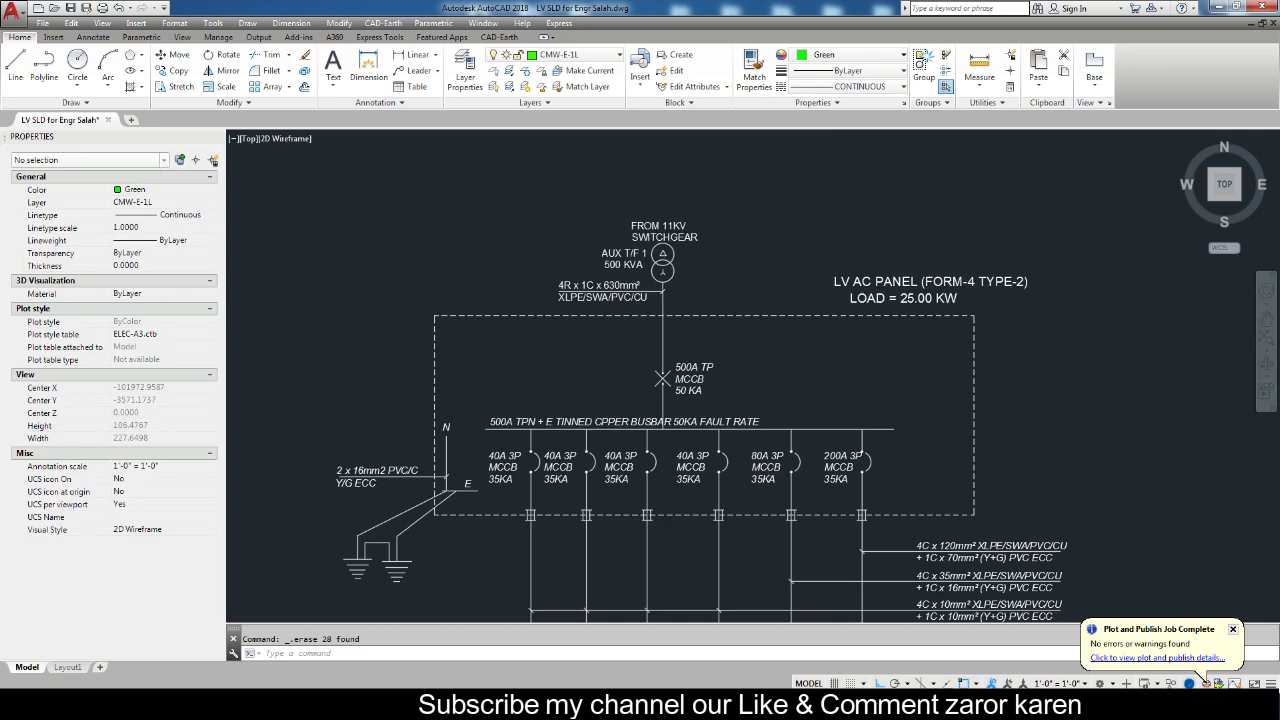
{"action": "scroll", "coordinate": [880, 470], "scroll_direction": "down", "scroll_amount": 2}
{"action": "scroll", "coordinate": [900, 483], "scroll_direction": "up", "scroll_amount": 2}
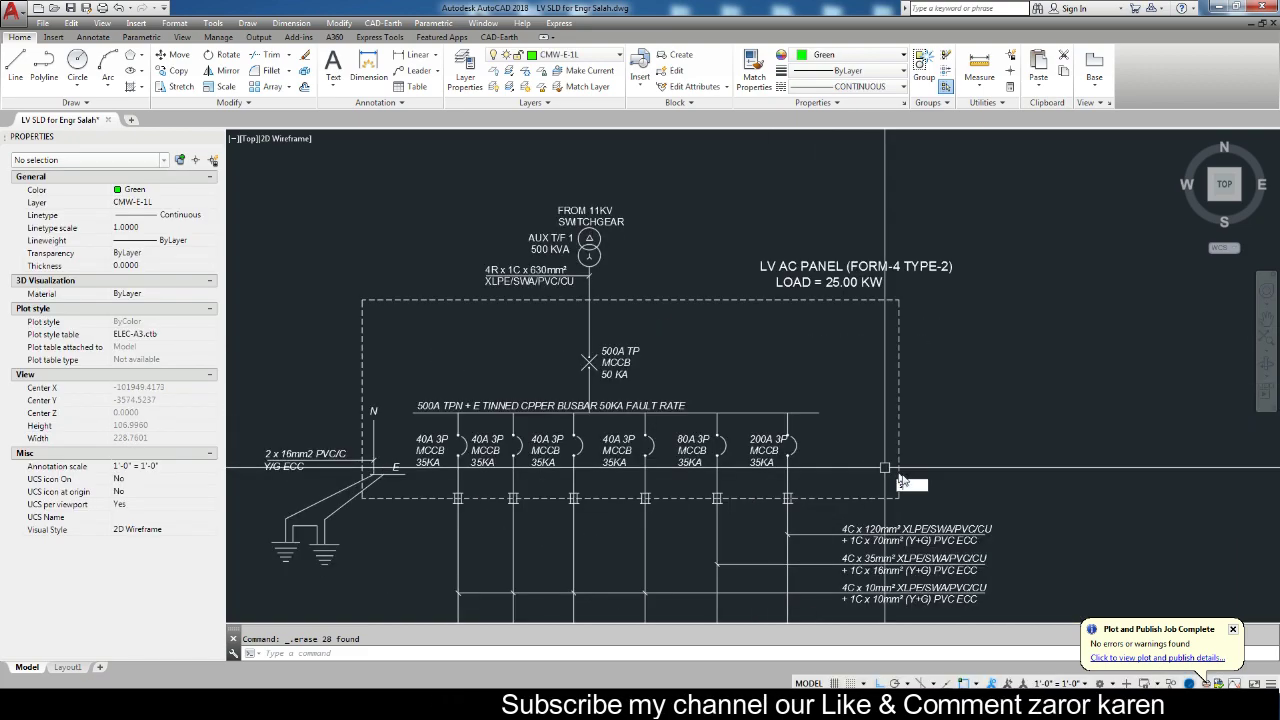
{"action": "left_click", "coordinate": [918, 345]}
{"action": "left_click", "coordinate": [890, 615]}
{"action": "key", "text": "Return"}
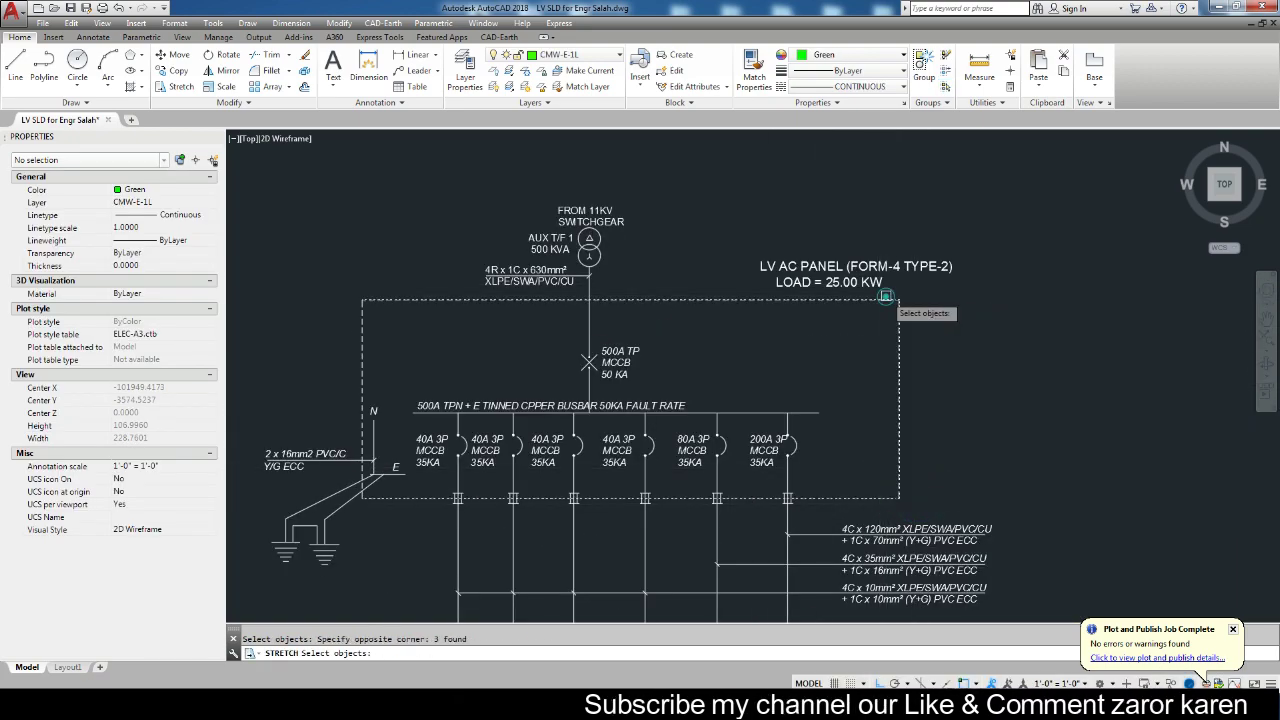
{"action": "left_click", "coordinate": [880, 300]}
{"action": "left_click", "coordinate": [828, 334]}
Stretch the labels above the panel down toward the box.
{"action": "key", "text": "Return"}
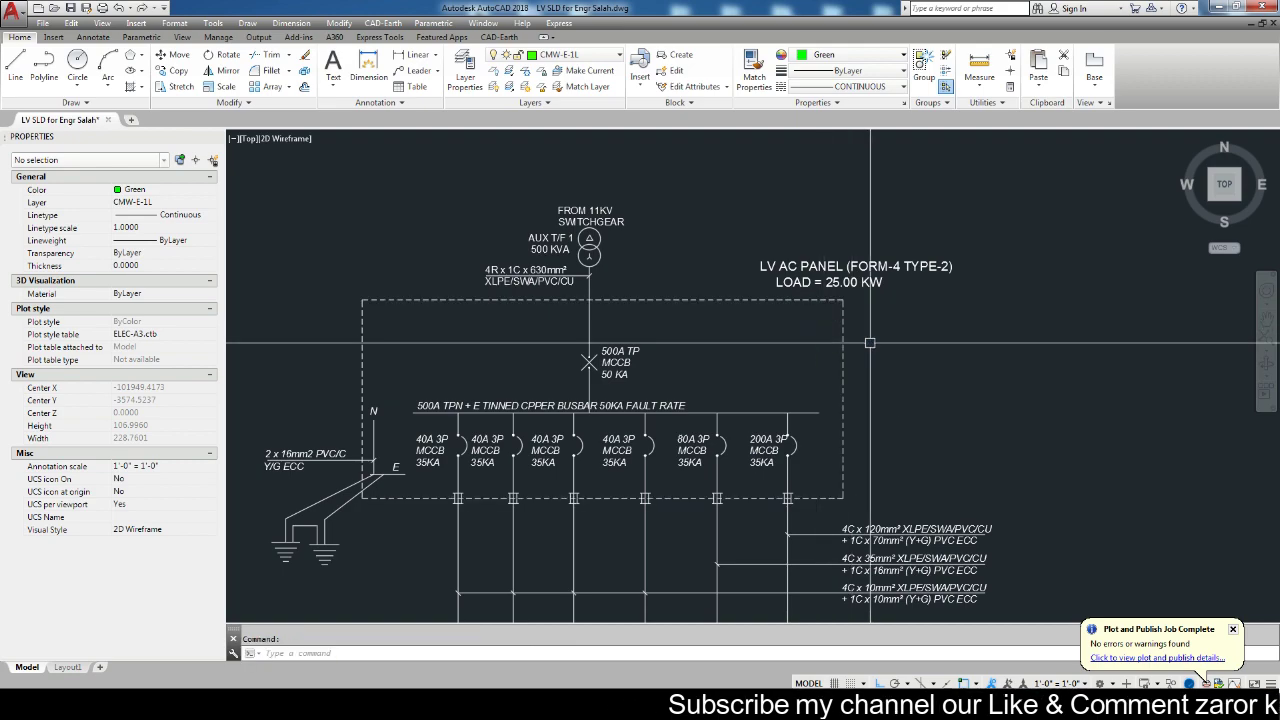
{"action": "left_click", "coordinate": [1075, 314]}
{"action": "left_click", "coordinate": [300, 171]}
{"action": "key", "text": "Return"}
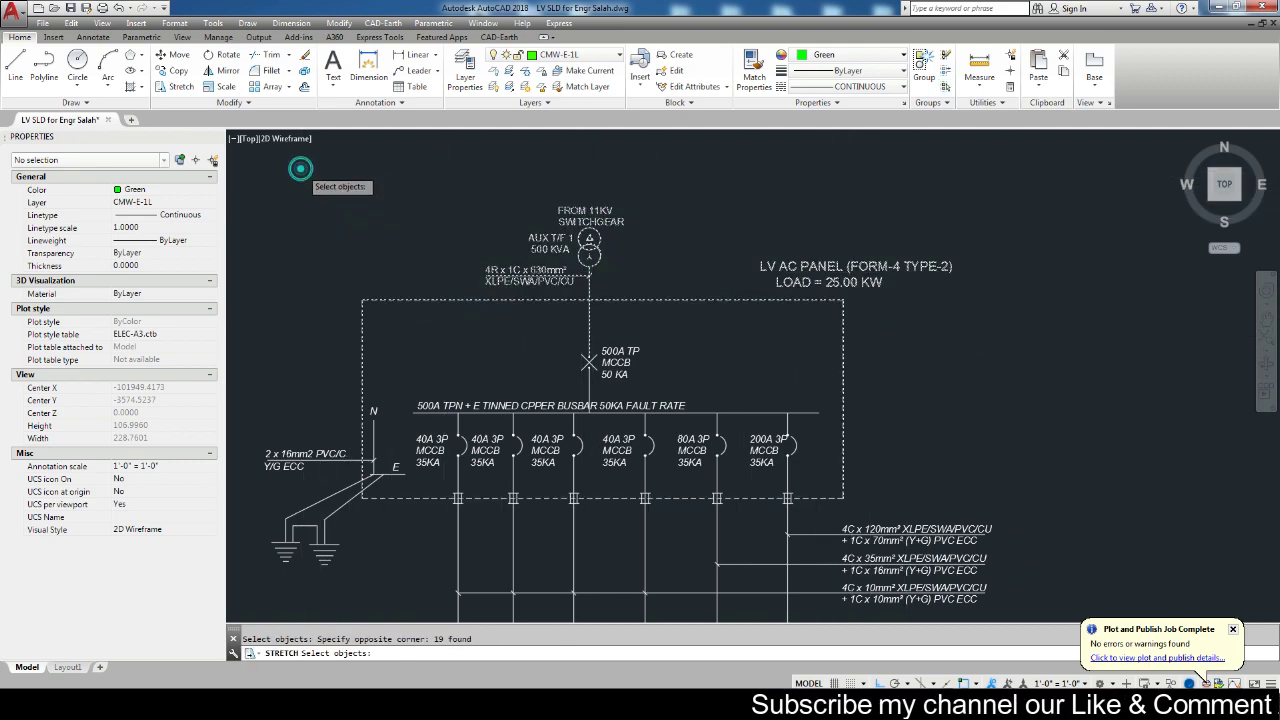
{"action": "left_click", "coordinate": [307, 198]}
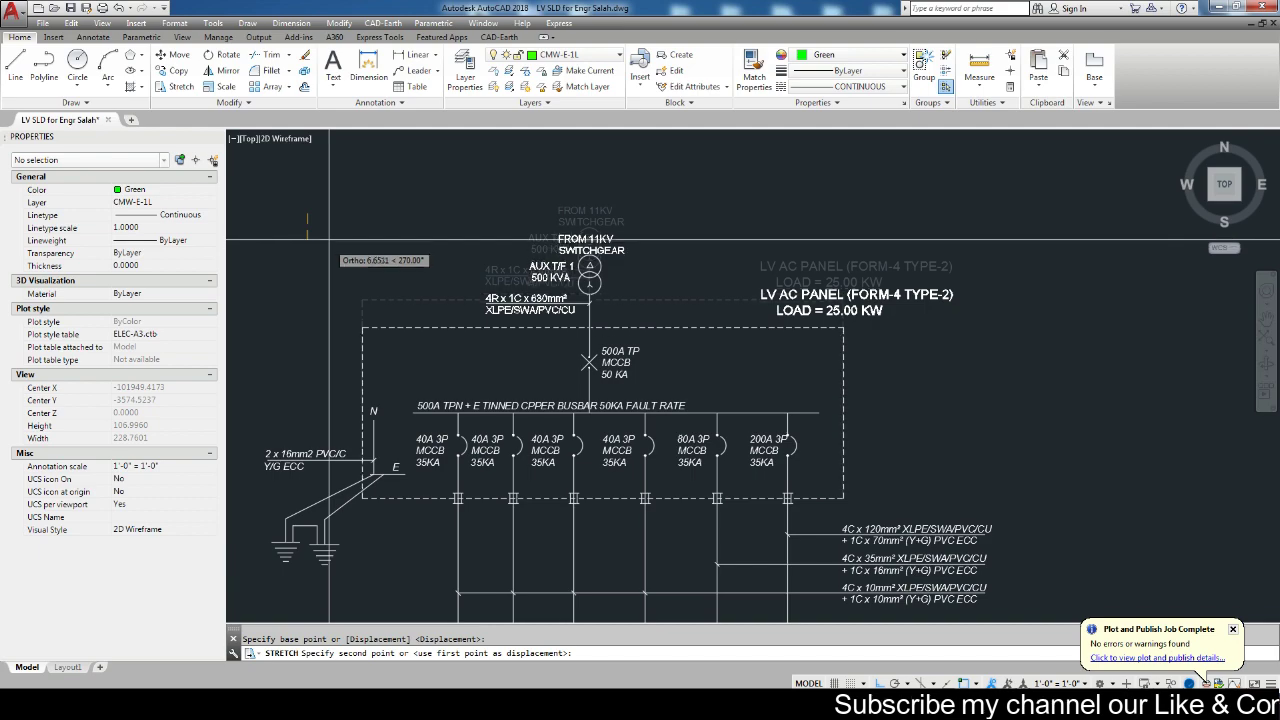
{"action": "left_click", "coordinate": [307, 241]}
Select the top labels again with a crossing window and pick a base point to shift them lower.
{"action": "key", "text": "Return"}
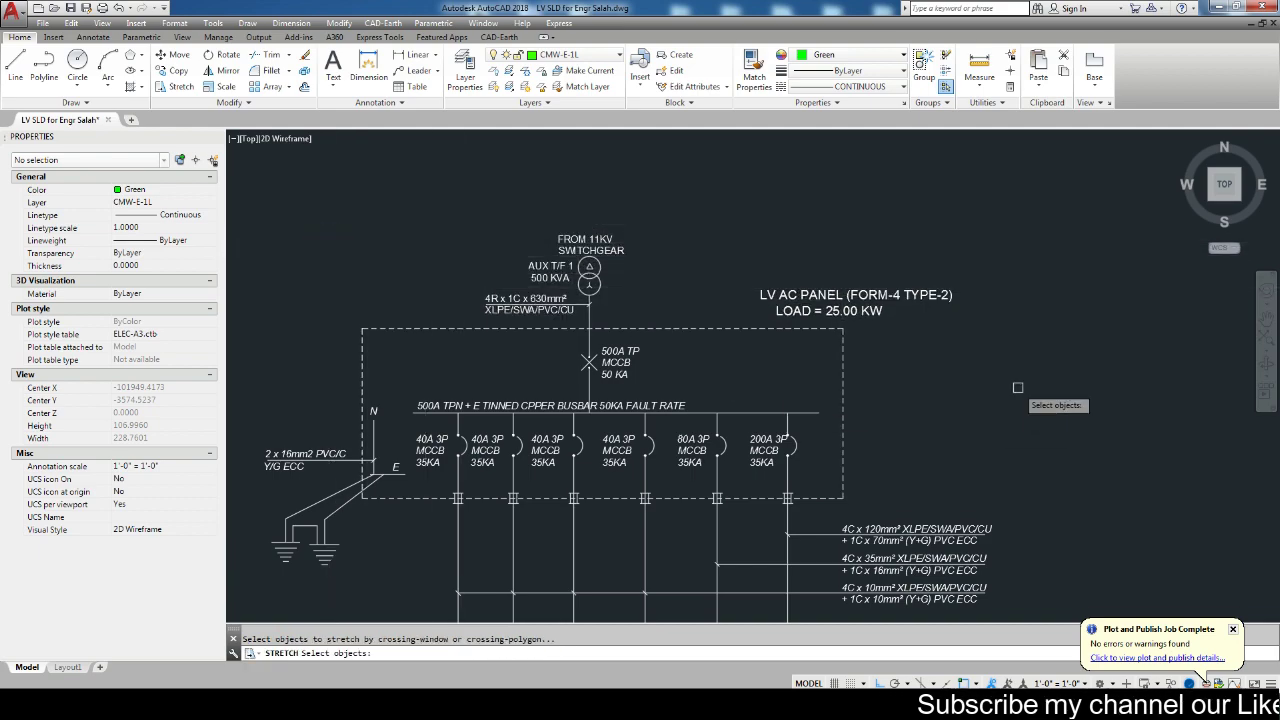
{"action": "left_click", "coordinate": [1018, 387]}
{"action": "left_click", "coordinate": [315, 186]}
{"action": "key", "text": "Return"}
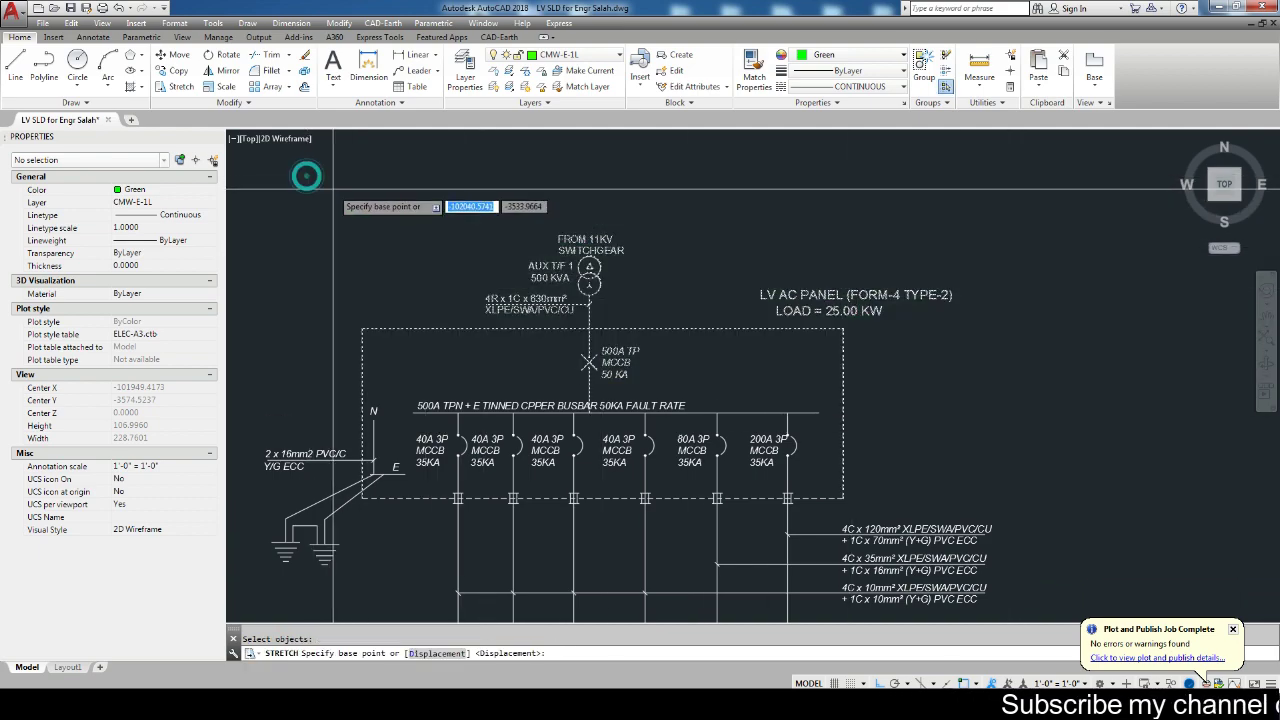
{"action": "left_click", "coordinate": [338, 197]}
Erase the X breaker mark on the incoming 500A TP MCCB.
{"action": "key", "text": "Escape"}
{"action": "scroll", "coordinate": [640, 378], "scroll_direction": "up", "scroll_amount": 4}
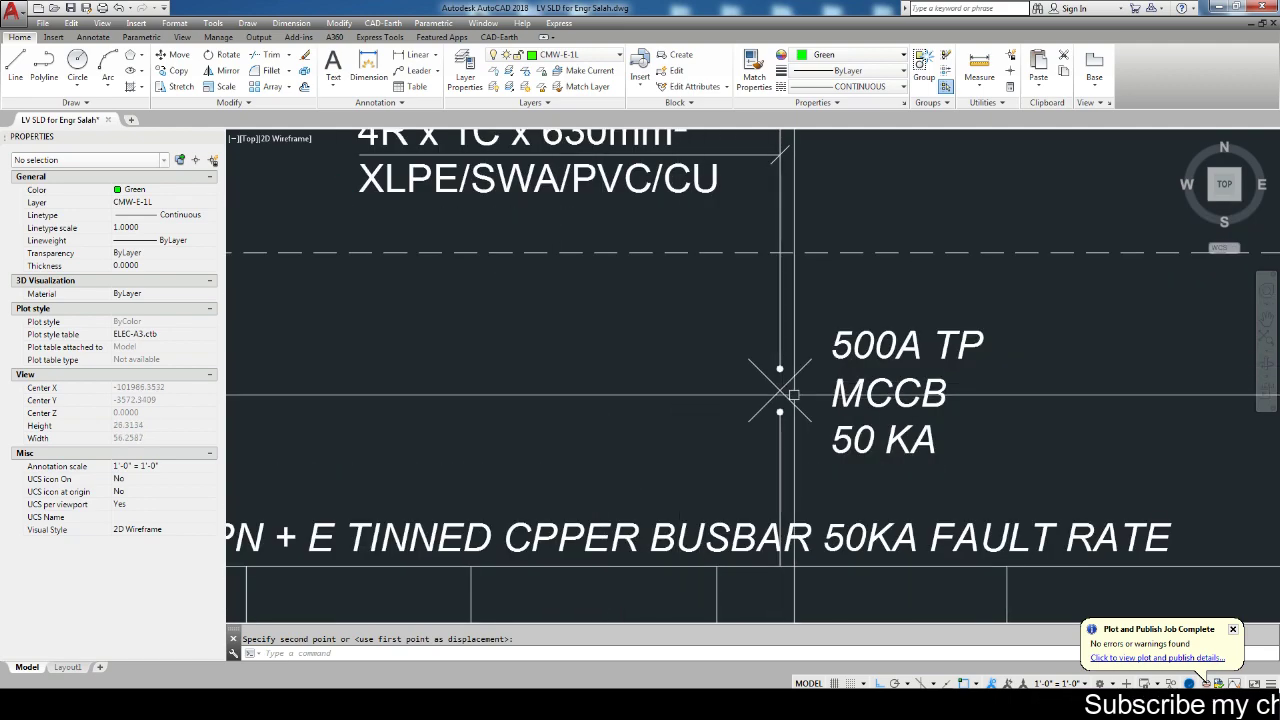
{"action": "left_click", "coordinate": [772, 376]}
{"action": "key", "text": "Delete"}
{"action": "left_click", "coordinate": [718, 308]}
{"action": "left_click", "coordinate": [843, 459]}
{"action": "key", "text": "Delete"}
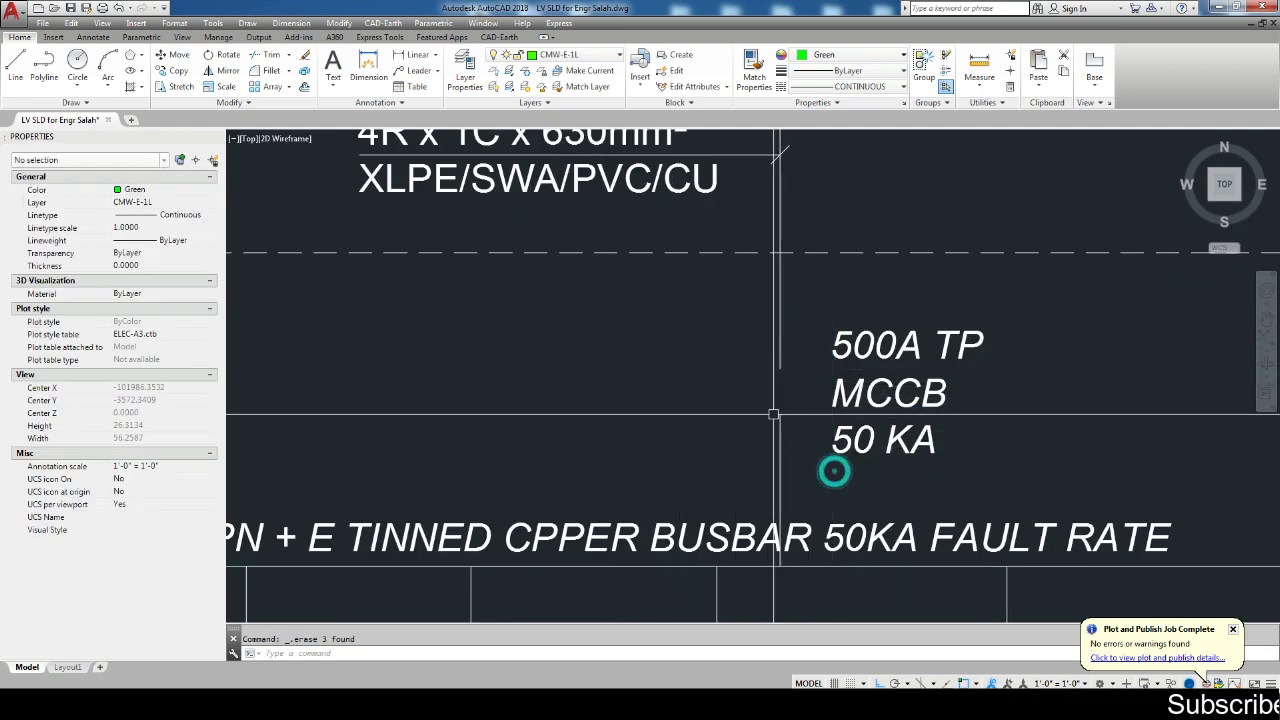
{"action": "scroll", "coordinate": [834, 471], "scroll_direction": "down", "scroll_amount": 2}
Copy an outgoing MCCB arc symbol onto the incoming feeder line.
{"action": "middle_click_drag", "start_coordinate": [567, 558], "coordinate": [741, 441]}
{"action": "left_click", "coordinate": [741, 441]}
{"action": "type", "text": "co"}
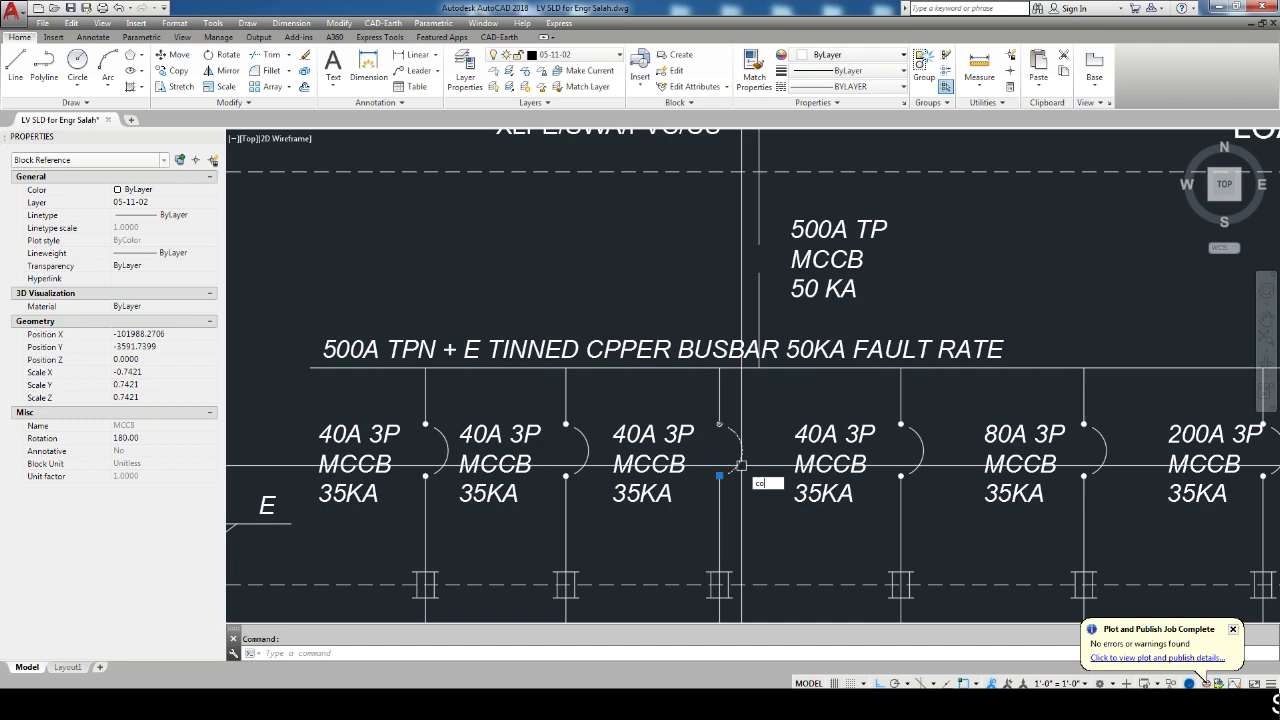
{"action": "key", "text": "Return"}
{"action": "scroll", "coordinate": [735, 450], "scroll_direction": "up", "scroll_amount": 2}
{"action": "scroll", "coordinate": [730, 430], "scroll_direction": "up", "scroll_amount": 3}
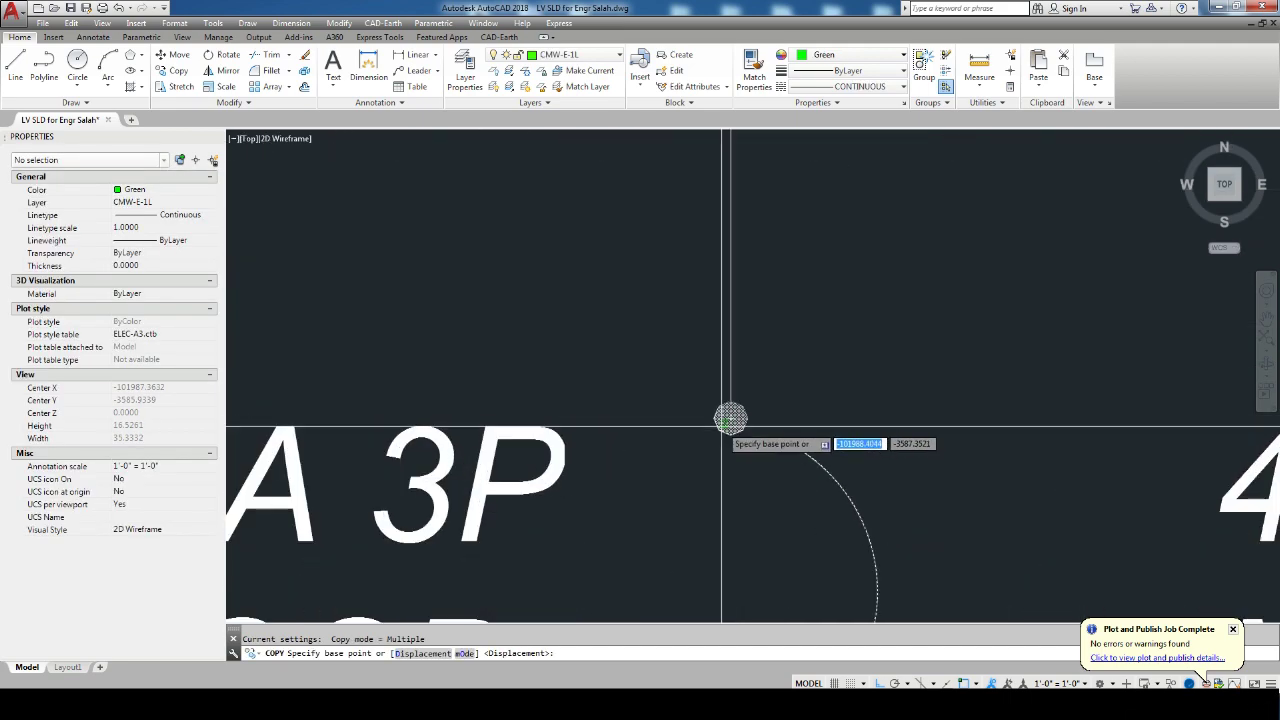
{"action": "left_click", "coordinate": [730, 417]}
{"action": "scroll", "coordinate": [730, 417], "scroll_direction": "down", "scroll_amount": 3}
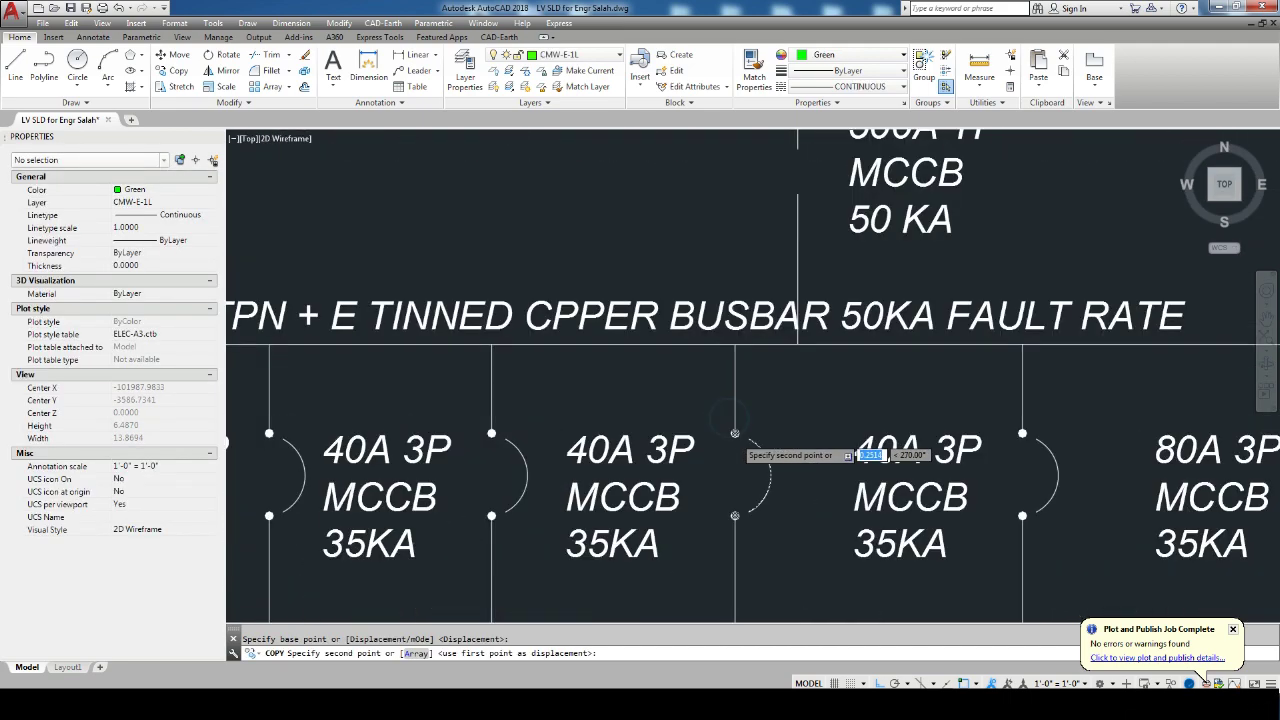
{"action": "middle_click_drag", "start_coordinate": [843, 334], "coordinate": [820, 466]}
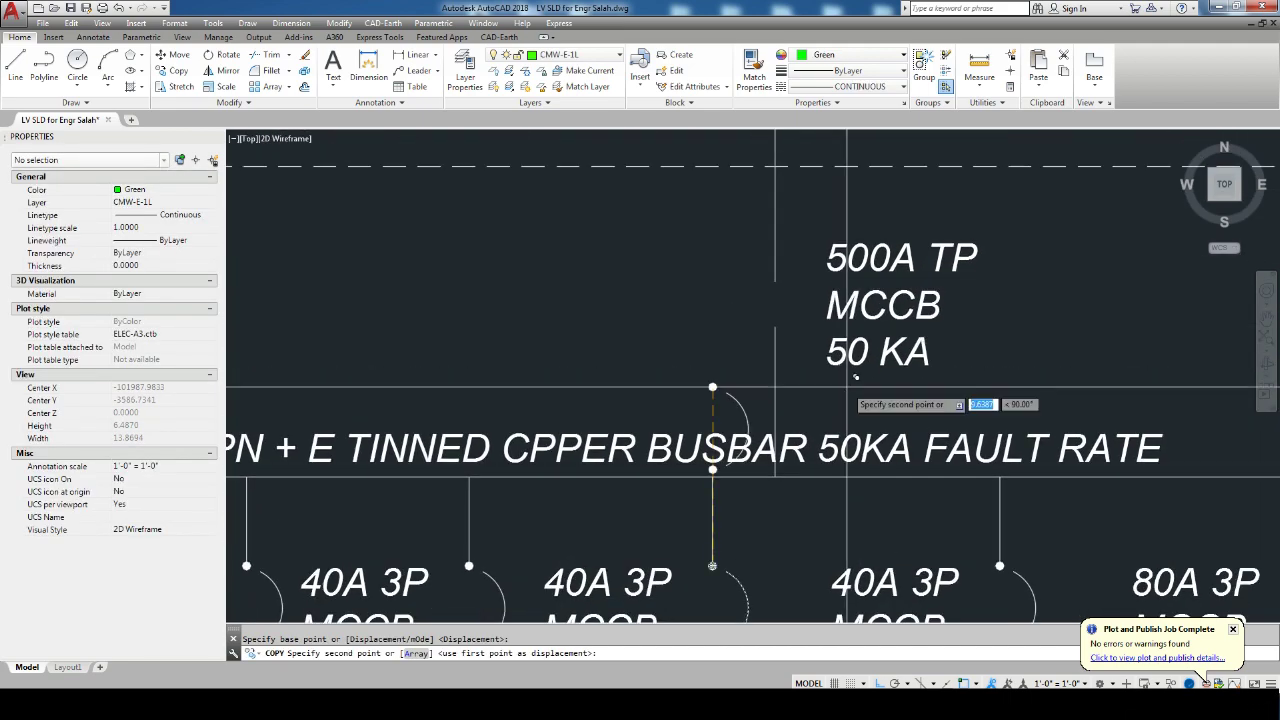
{"action": "left_click", "coordinate": [775, 258]}
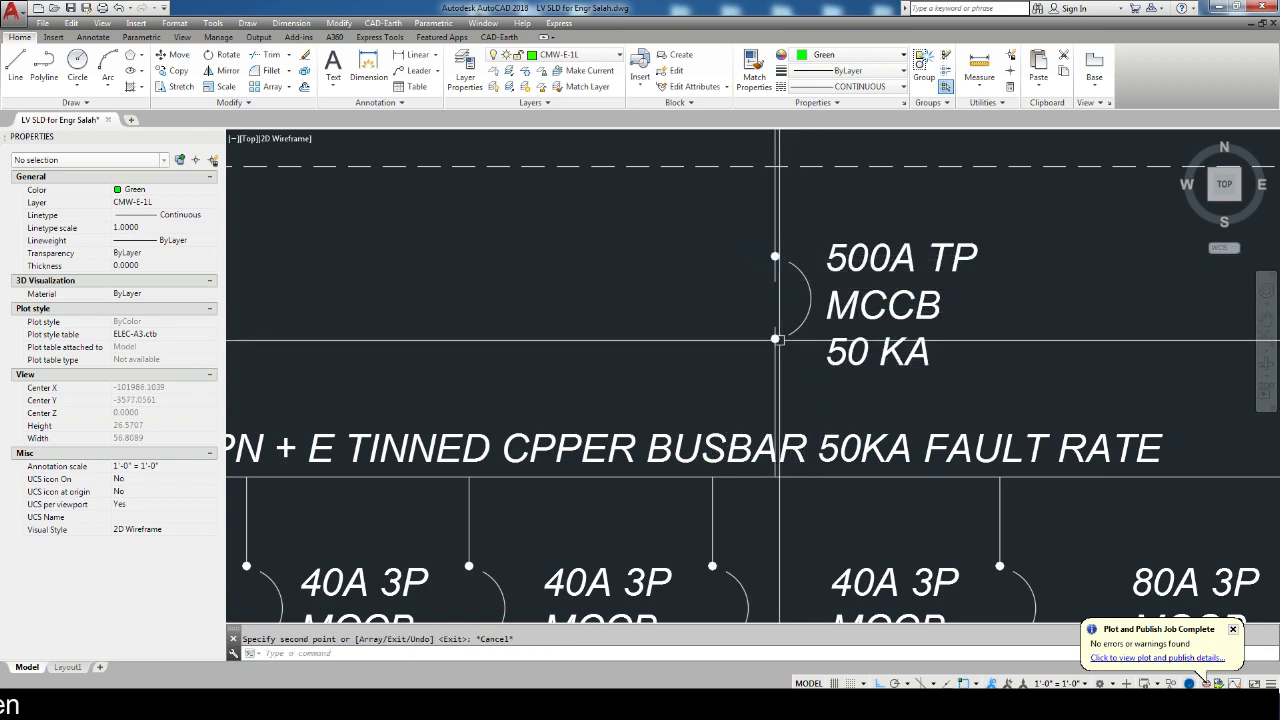
{"action": "key", "text": "Escape"}
Start trimming the feeder line at the breaker, then cancel.
{"action": "type", "text": "tr"}
{"action": "key", "text": "Return"}
{"action": "scroll", "coordinate": [781, 306], "scroll_direction": "up", "scroll_amount": 4}
{"action": "key", "text": "Return"}
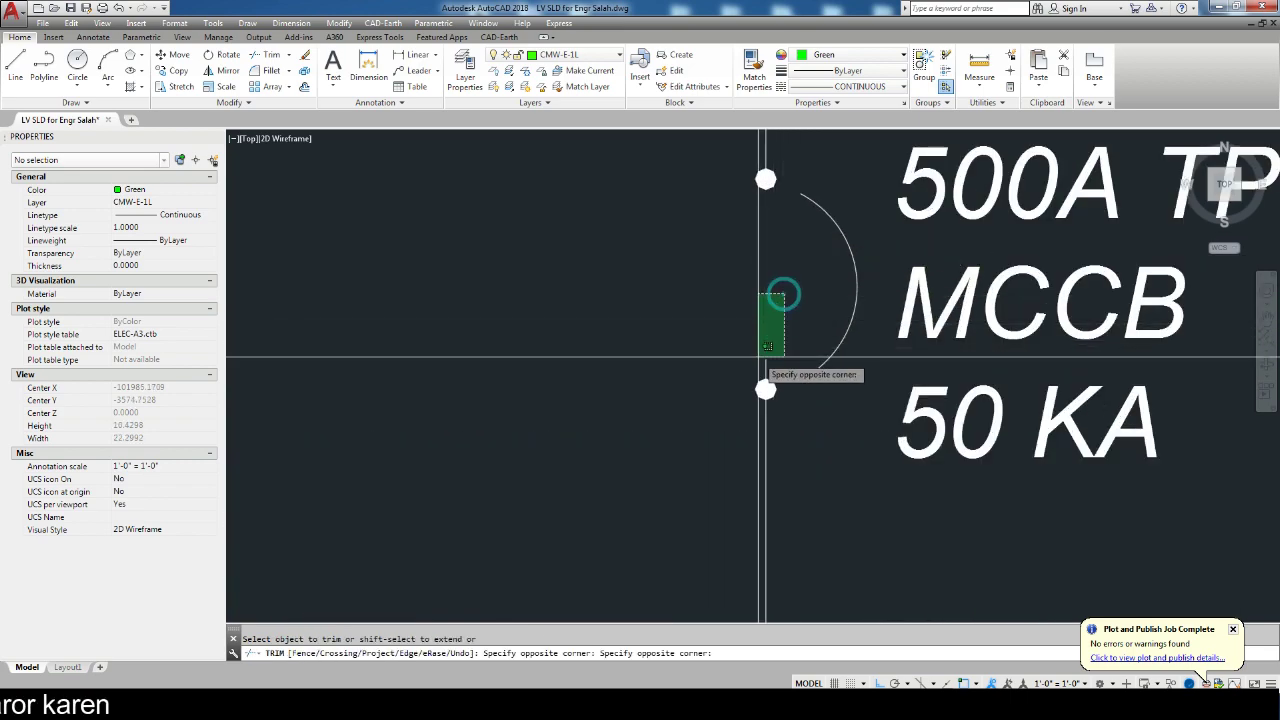
{"action": "scroll", "coordinate": [765, 388], "scroll_direction": "down", "scroll_amount": 6}
{"action": "key", "text": "Escape"}
{"action": "scroll", "coordinate": [718, 355], "scroll_direction": "down", "scroll_amount": 5}
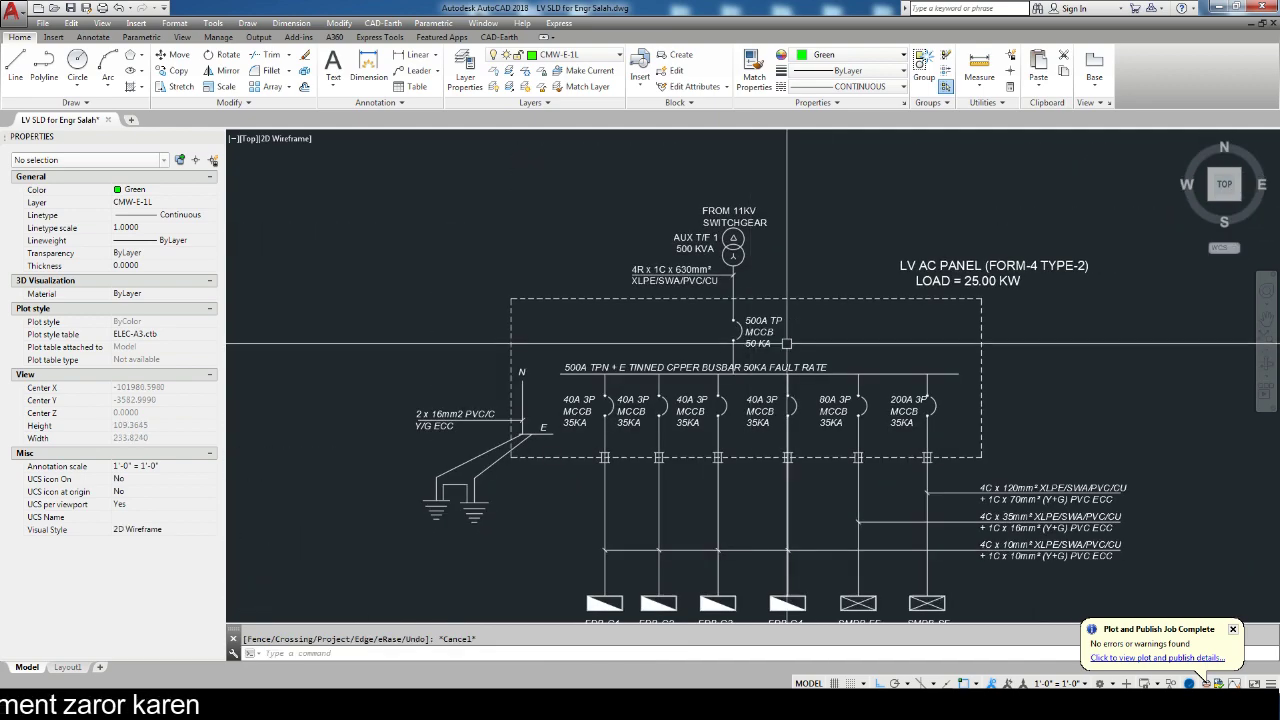
Replace the LV AC PANEL (FORM-4 TYPE-2) title line with MDB-FAC10.
{"action": "scroll", "coordinate": [705, 348], "scroll_direction": "up", "scroll_amount": 1}
{"action": "scroll", "coordinate": [680, 338], "scroll_direction": "up", "scroll_amount": 1}
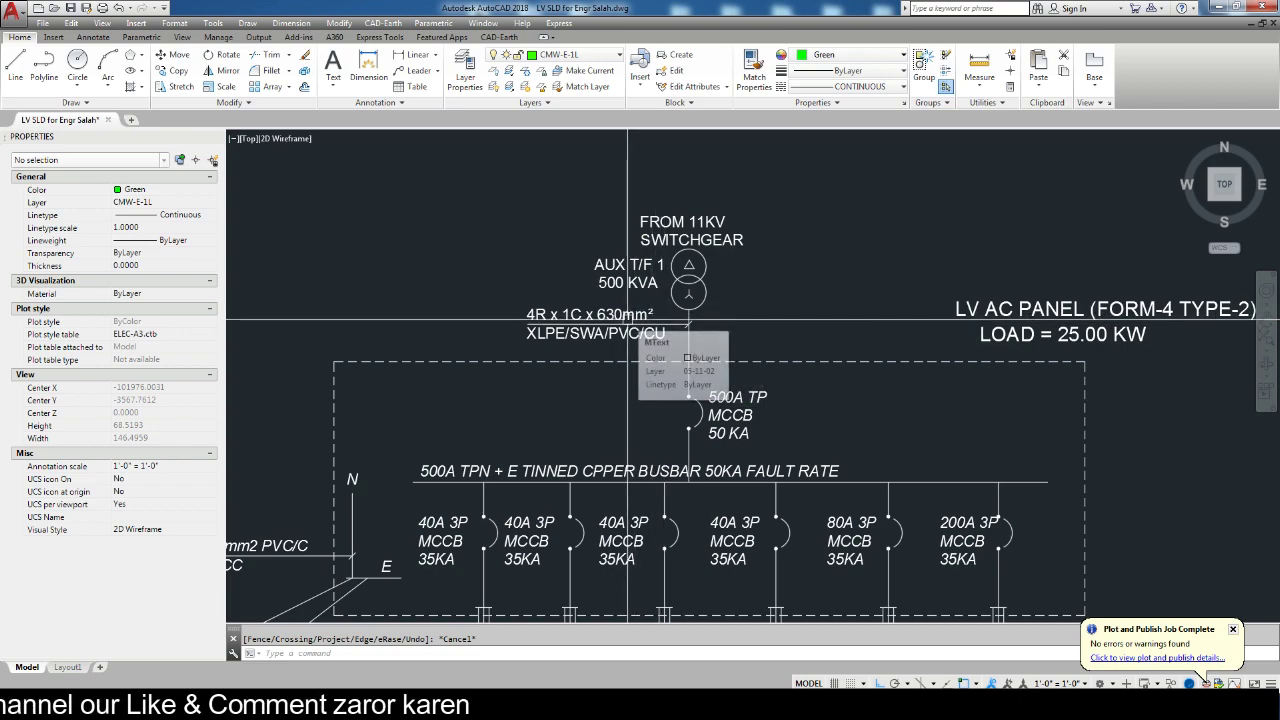
{"action": "mouse_move", "coordinate": [656, 335]}
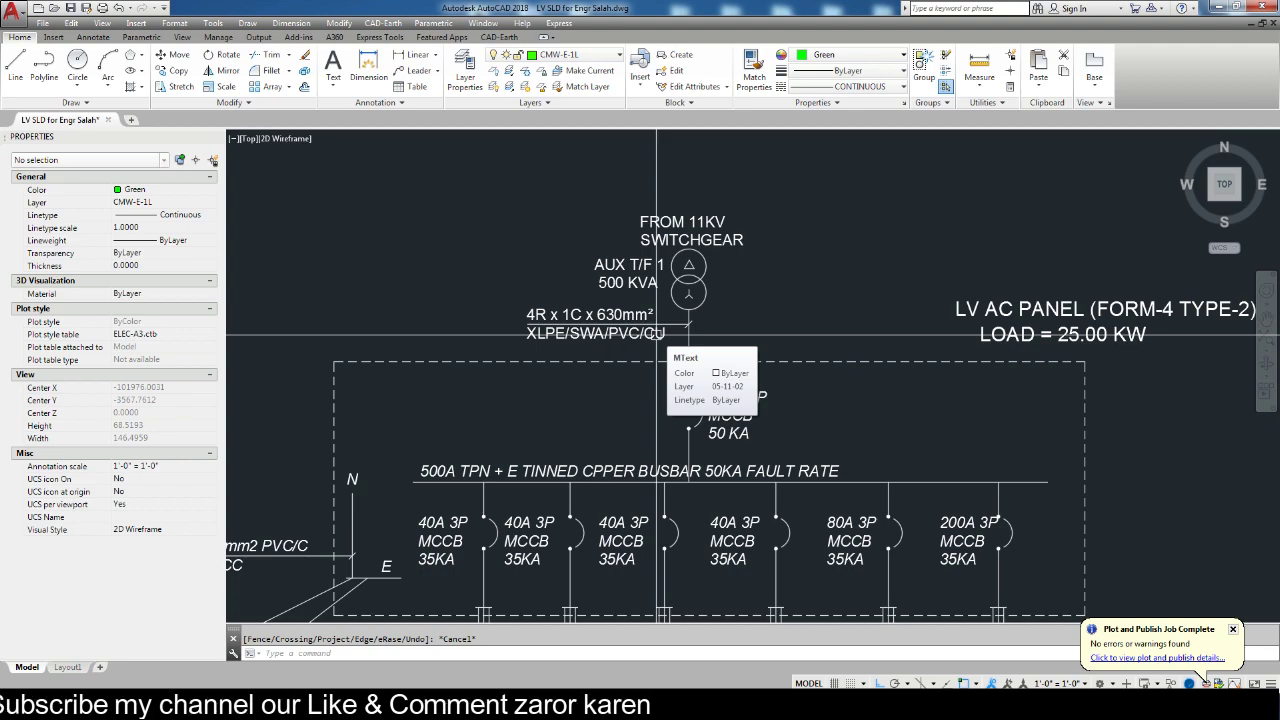
{"action": "scroll", "coordinate": [657, 336], "scroll_direction": "down", "scroll_amount": 3}
{"action": "scroll", "coordinate": [697, 345], "scroll_direction": "down", "scroll_amount": 3}
{"action": "scroll", "coordinate": [790, 350], "scroll_direction": "up", "scroll_amount": 2}
{"action": "scroll", "coordinate": [829, 350], "scroll_direction": "up", "scroll_amount": 5}
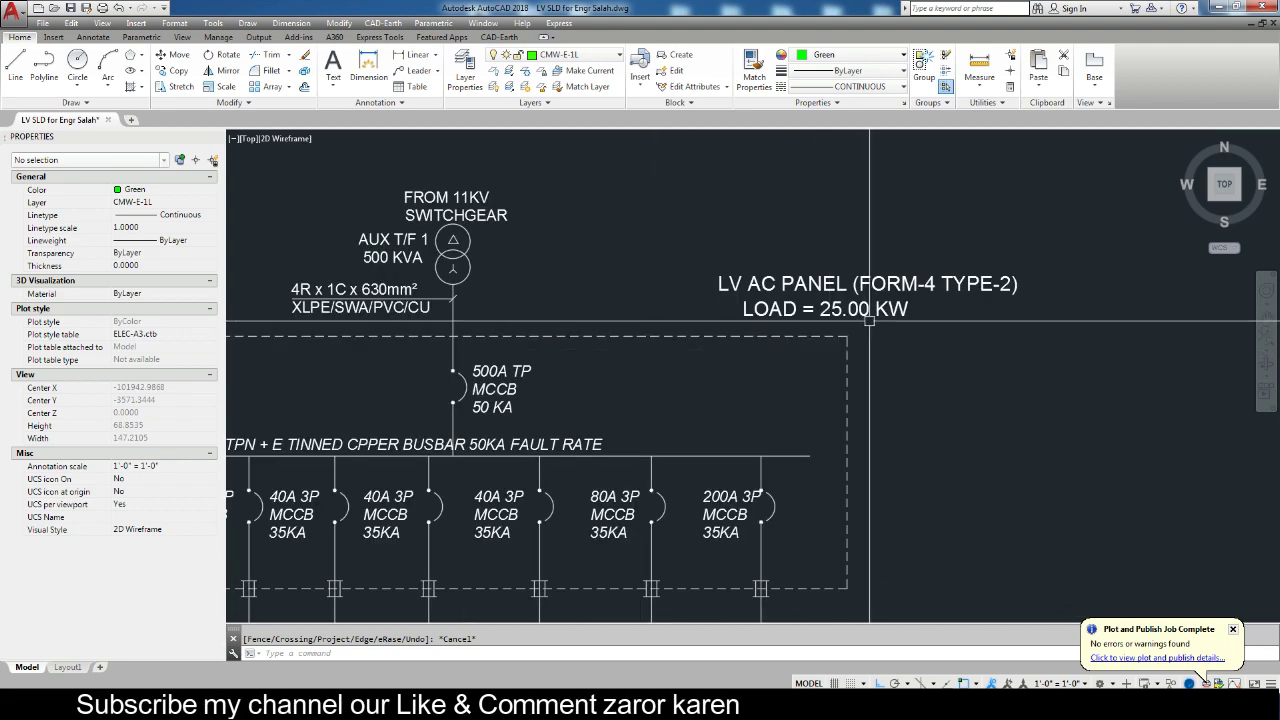
{"action": "scroll", "coordinate": [867, 302], "scroll_direction": "down", "scroll_amount": 2}
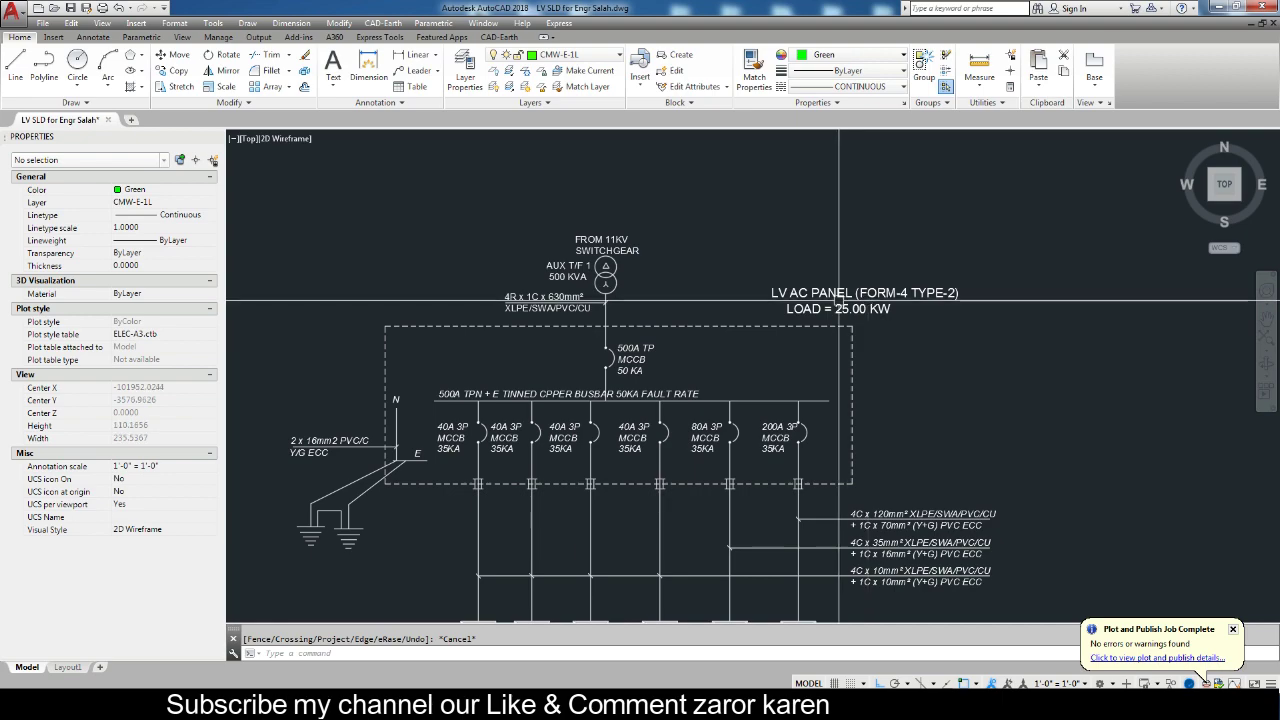
{"action": "scroll", "coordinate": [867, 302], "scroll_direction": "up", "scroll_amount": 2}
{"action": "double_click", "coordinate": [830, 290]}
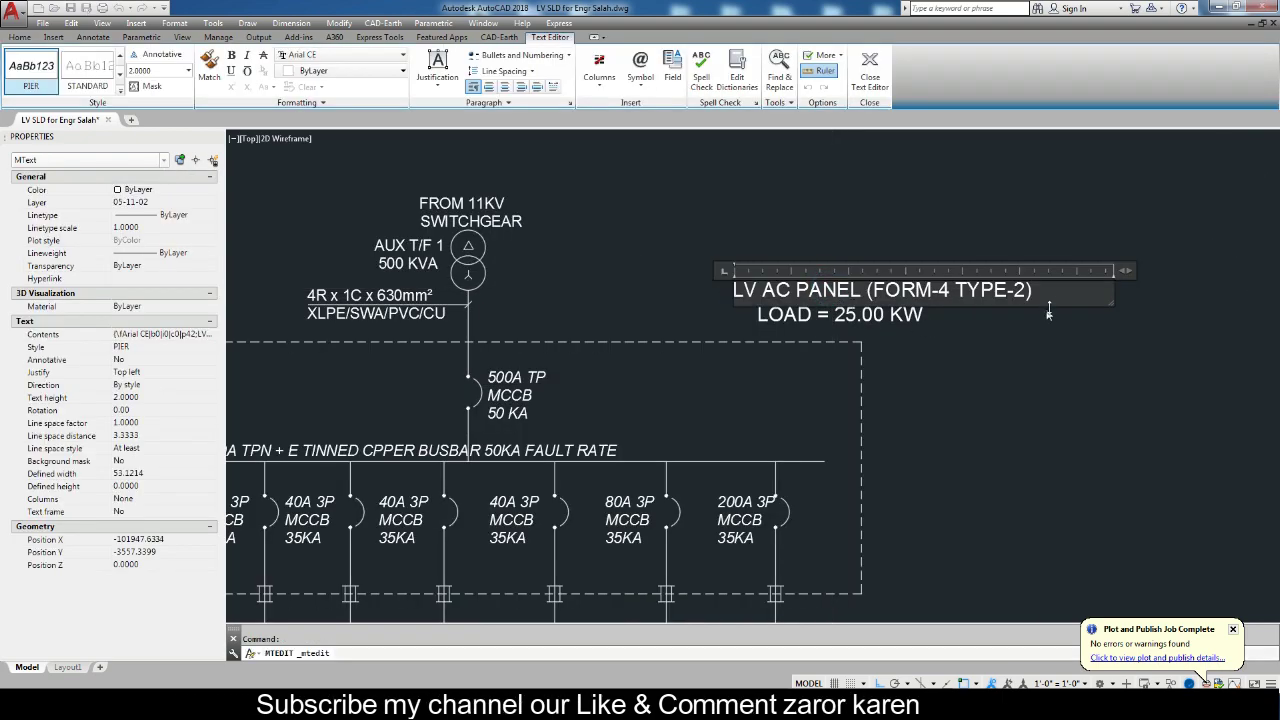
{"action": "left_click_drag", "start_coordinate": [734, 290], "coordinate": [1035, 293]}
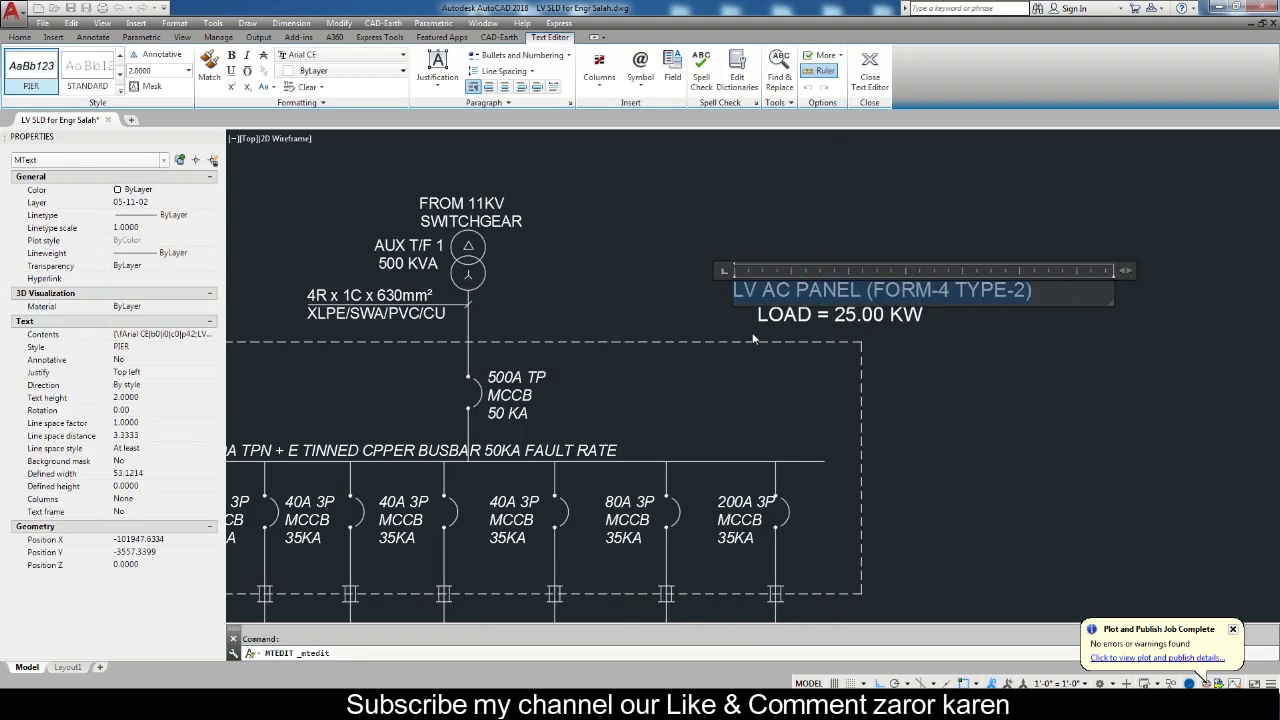
{"action": "type", "text": "MDB"}
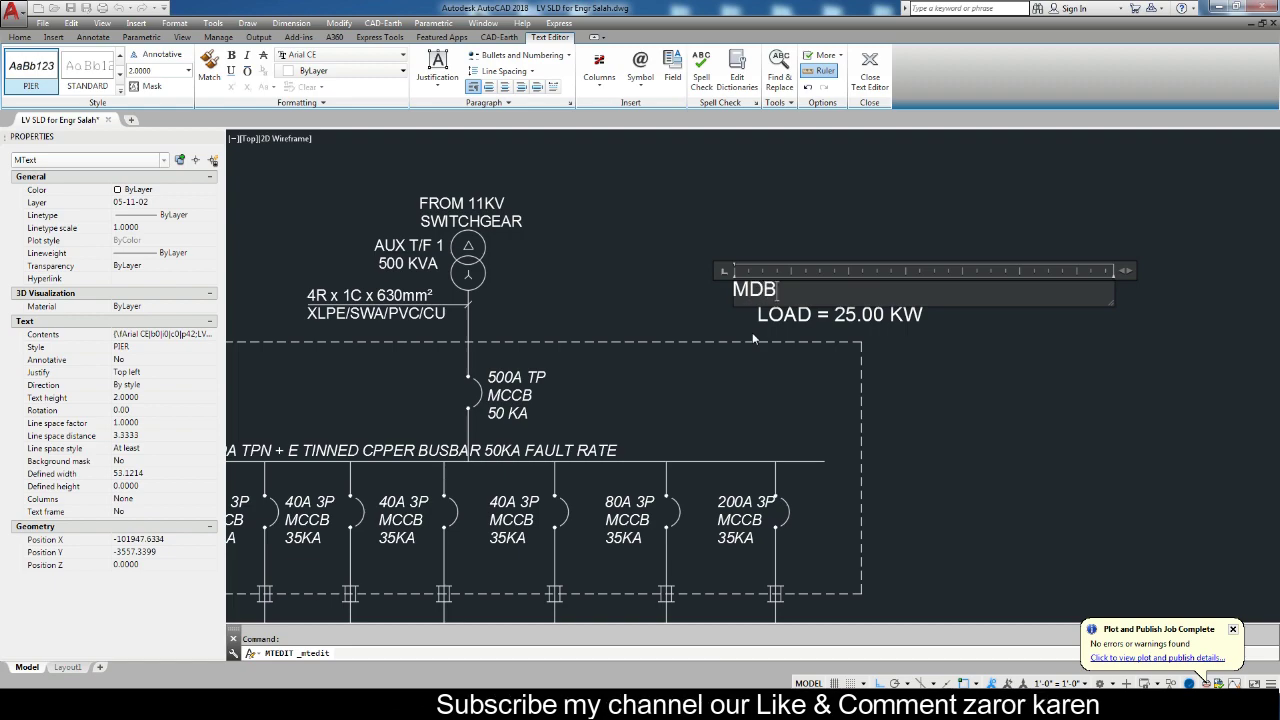
{"action": "type", "text": "-FA"}
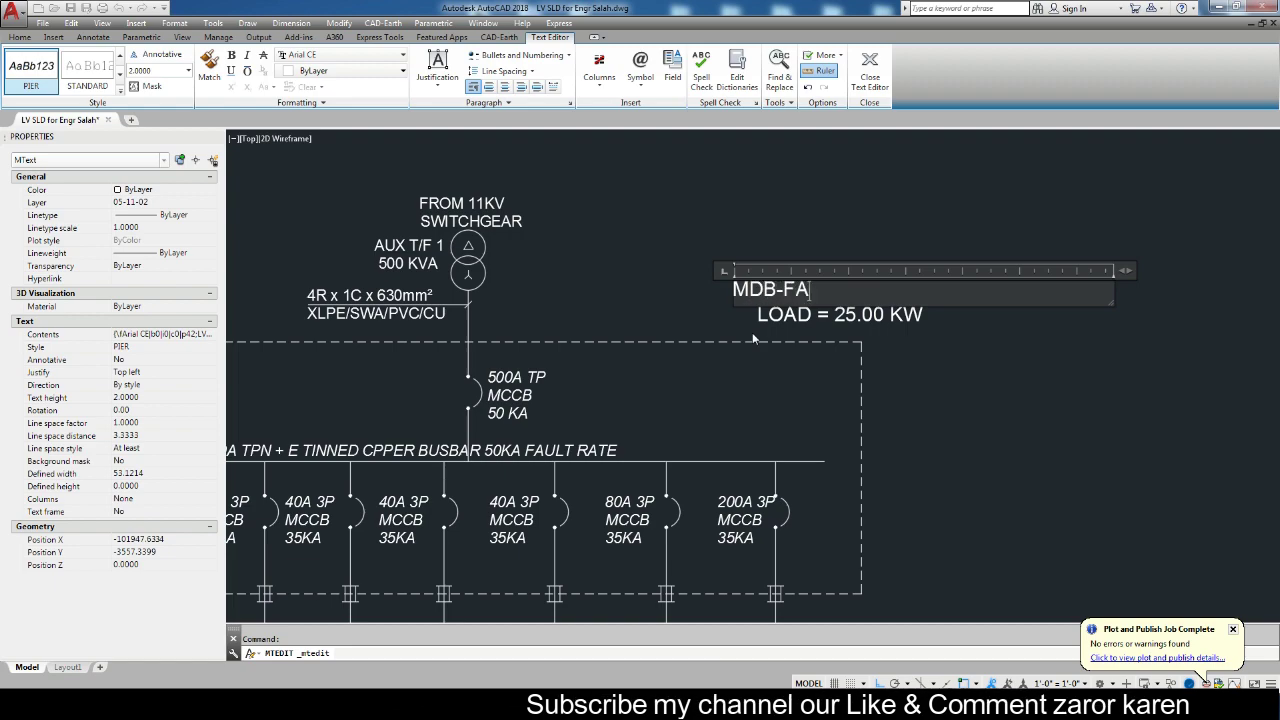
{"action": "type", "text": "C10"}
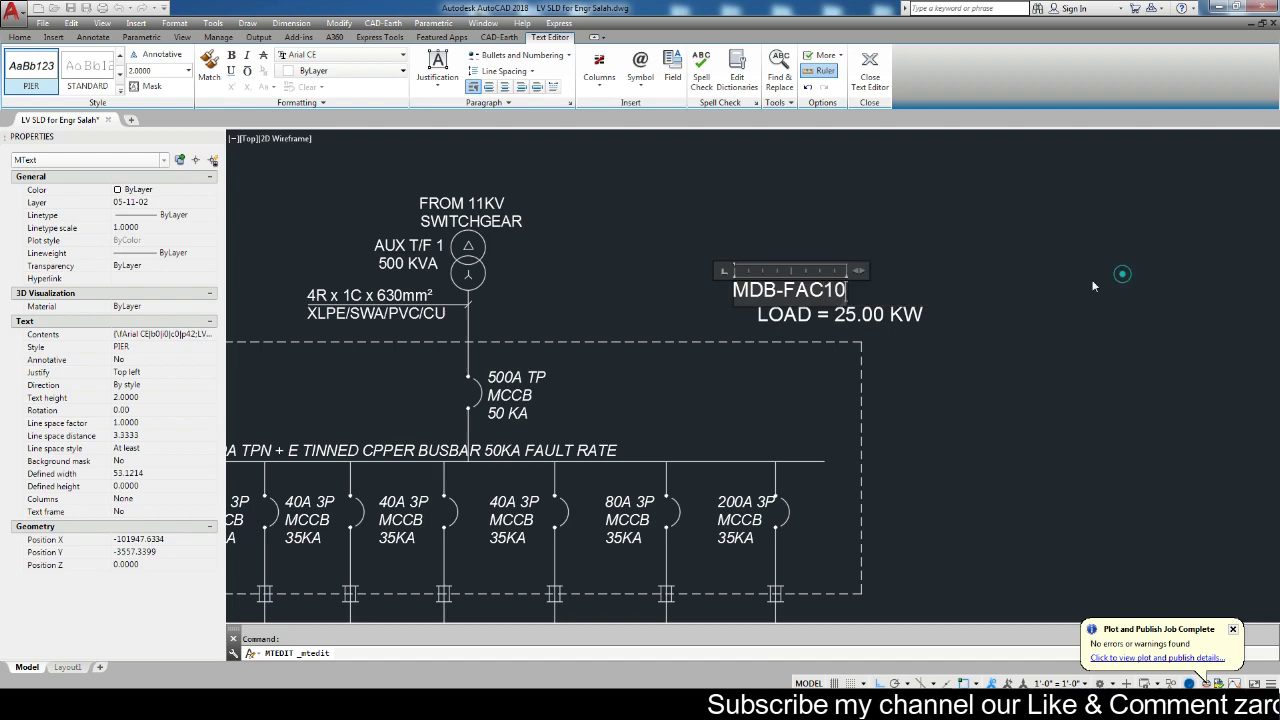
{"action": "key", "text": "Escape"}
Move MDB-FAC10 higher and shift the LOAD = 25.00 KW text slightly left.
{"action": "left_click", "coordinate": [843, 292]}
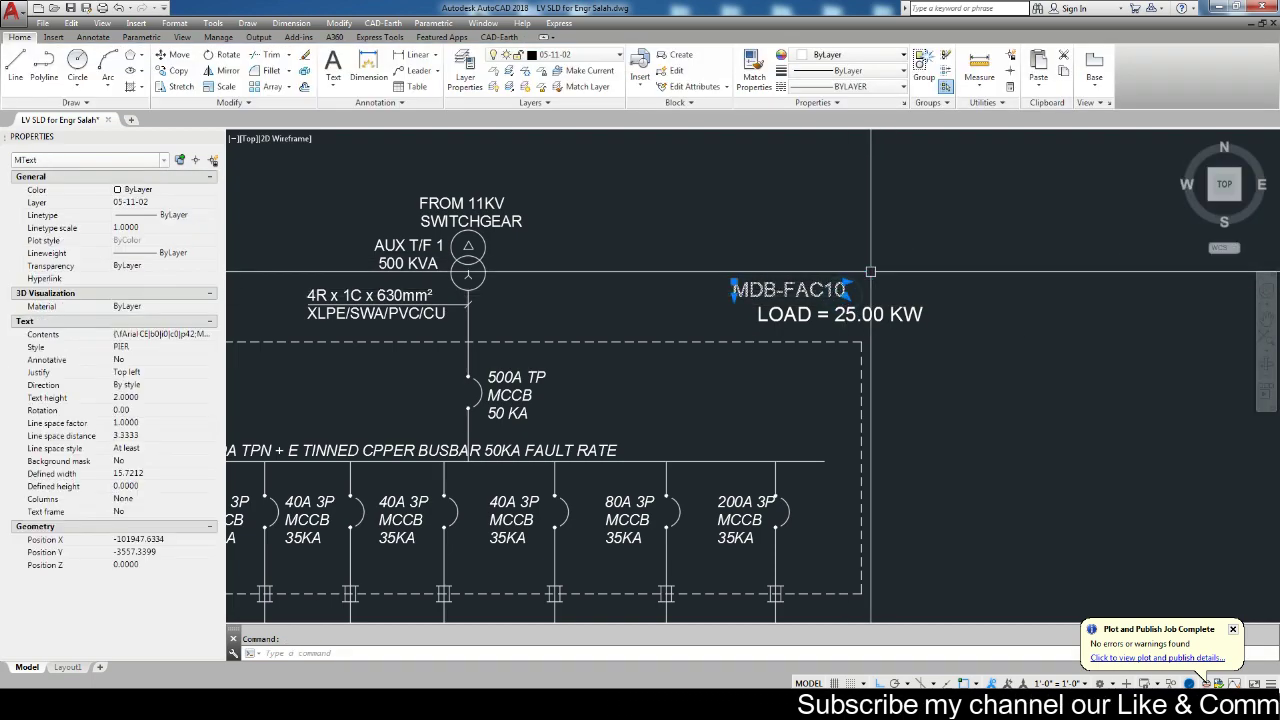
{"action": "left_click_drag", "start_coordinate": [886, 251], "coordinate": [888, 206]}
{"action": "key", "text": "Escape"}
{"action": "left_click", "coordinate": [872, 312]}
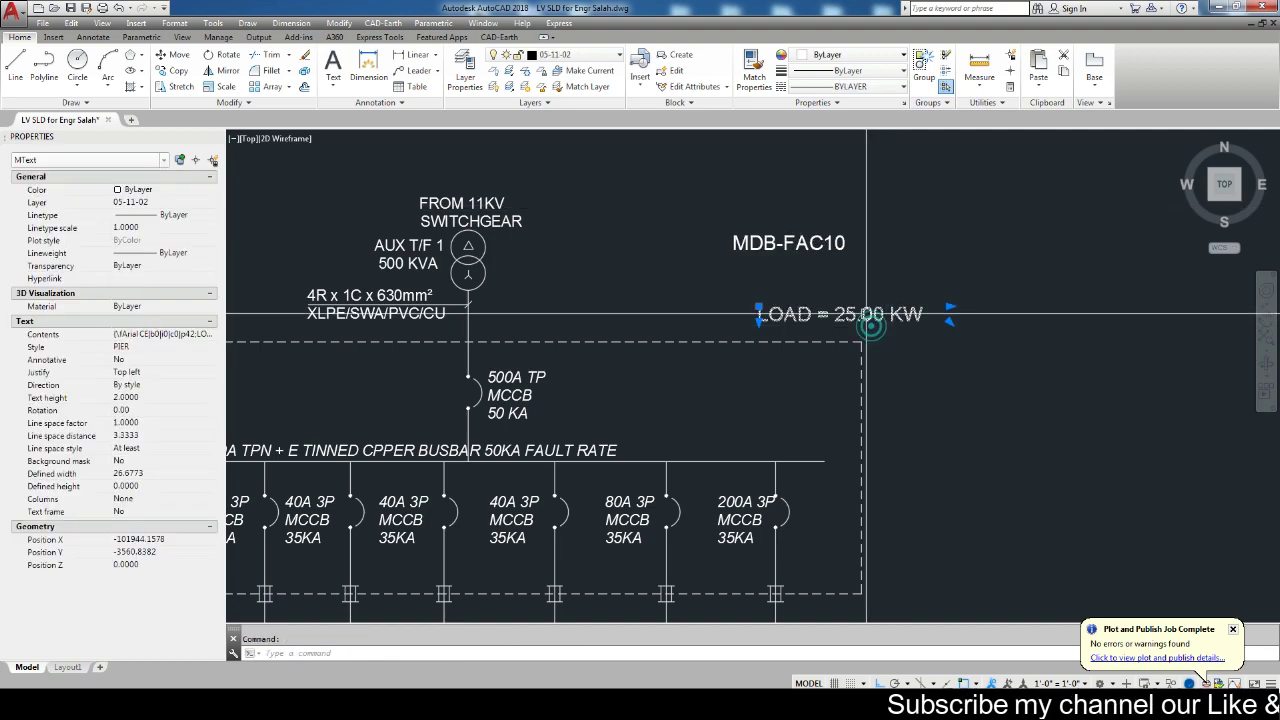
{"action": "key", "text": "m"}
{"action": "key", "text": "Return"}
{"action": "left_click", "coordinate": [935, 268]}
{"action": "left_click", "coordinate": [908, 258]}
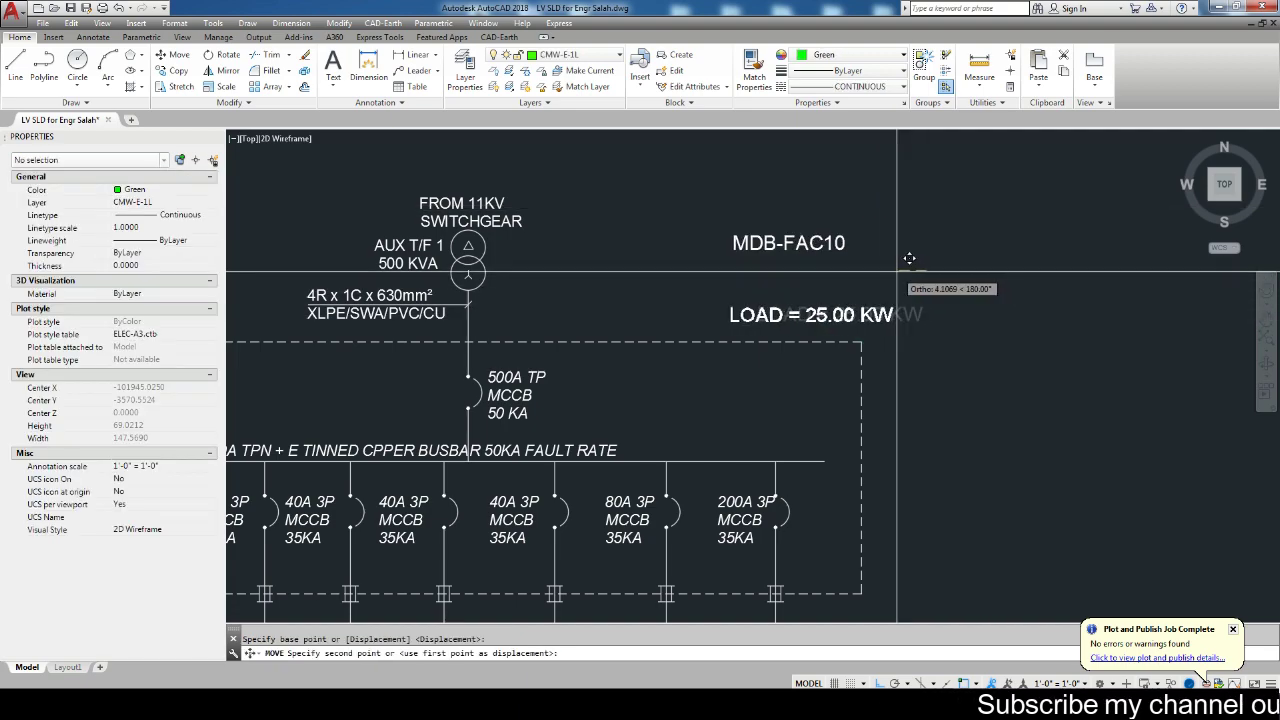
Copy the MDB-FAC10 label to just below itself.
{"action": "double_click", "coordinate": [845, 248]}
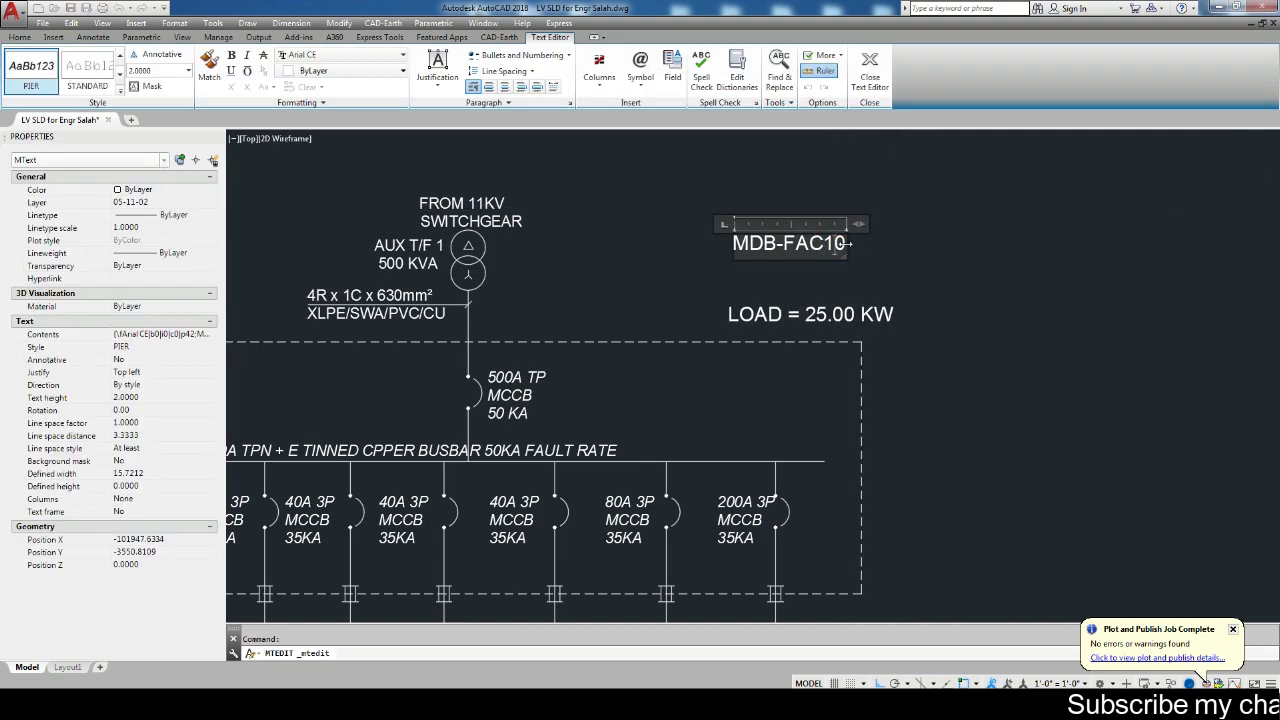
{"action": "left_click", "coordinate": [894, 266]}
{"action": "left_click", "coordinate": [830, 243]}
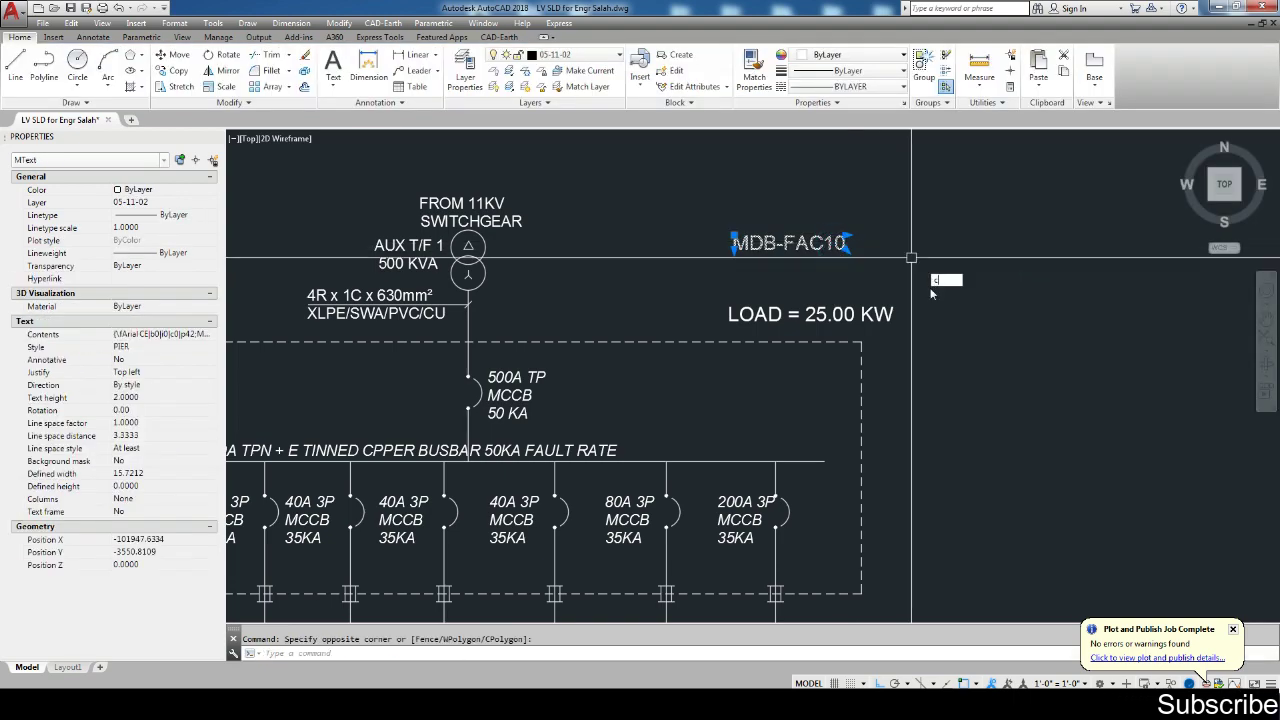
{"action": "type", "text": "co"}
{"action": "key", "text": "Return"}
{"action": "left_click", "coordinate": [1012, 245]}
{"action": "left_click", "coordinate": [1014, 272]}
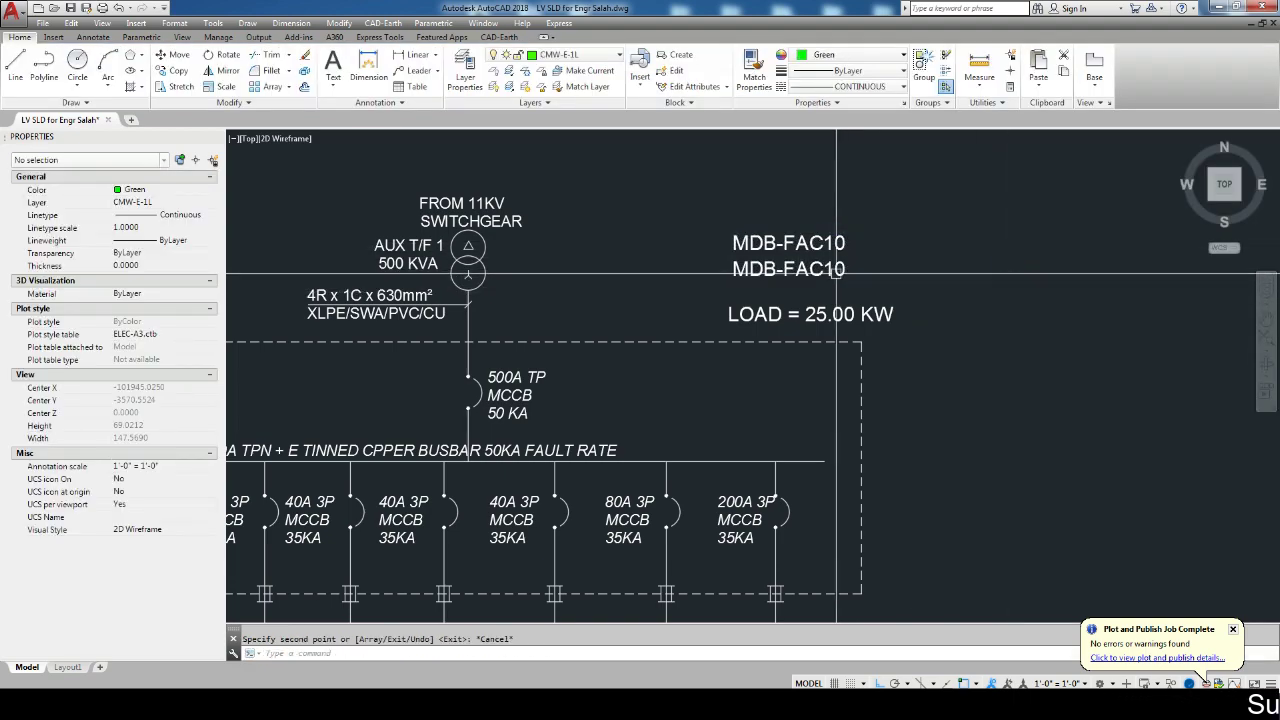
{"action": "key", "text": "Return"}
Change the copy to 'LOC: GF ELECT. ROOM' and widen it to one line.
{"action": "double_click", "coordinate": [838, 277]}
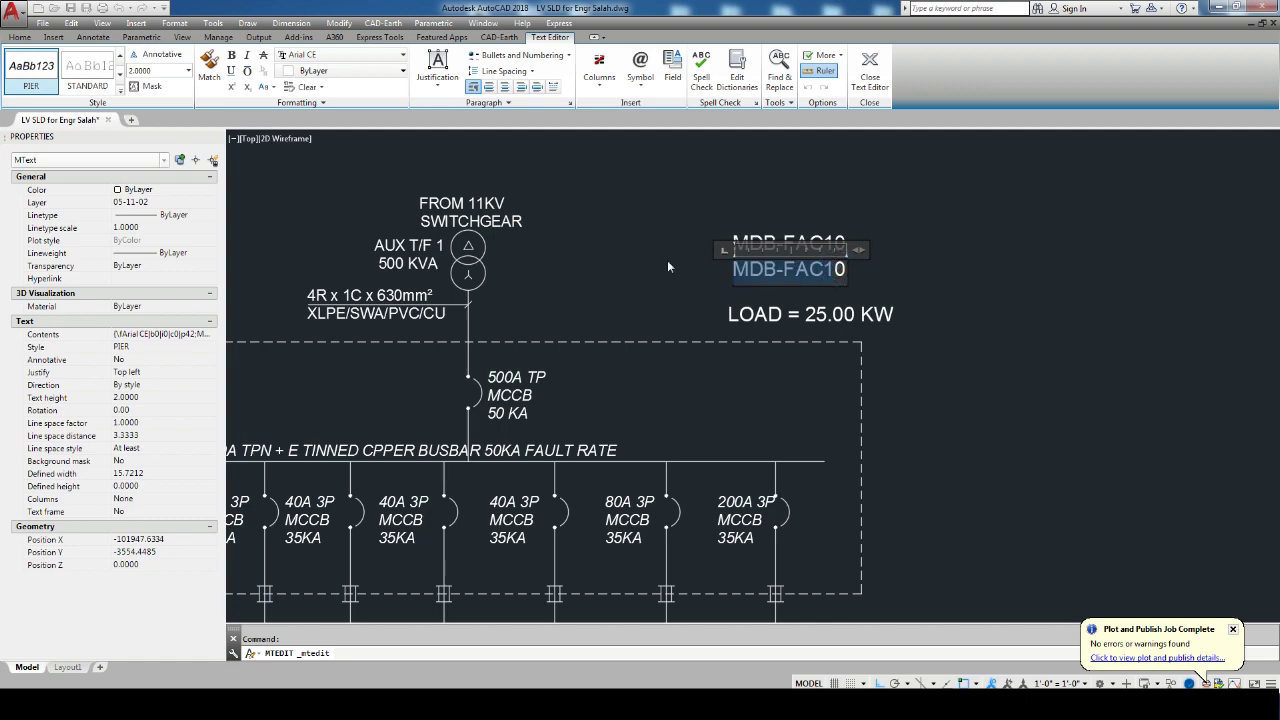
{"action": "key", "text": "BackSpace"}
{"action": "type", "text": "LOC"}
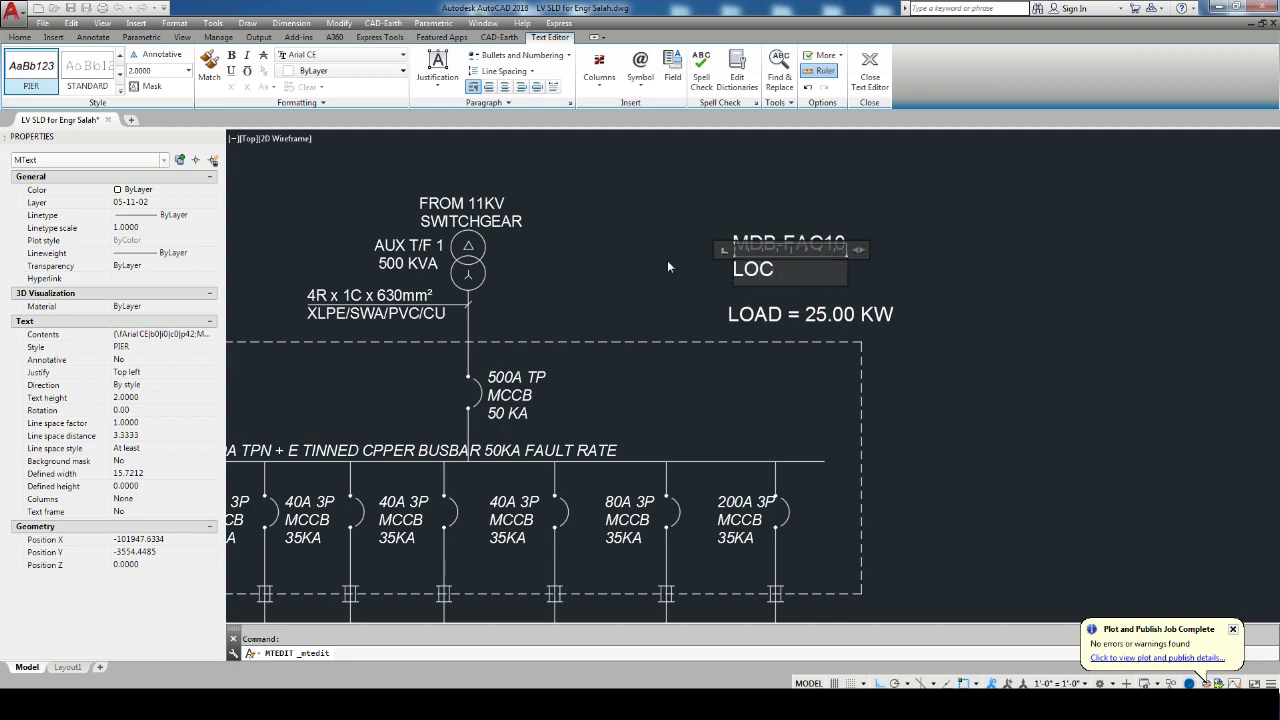
{"action": "type", "text": ": "}
{"action": "type", "text": "GF "}
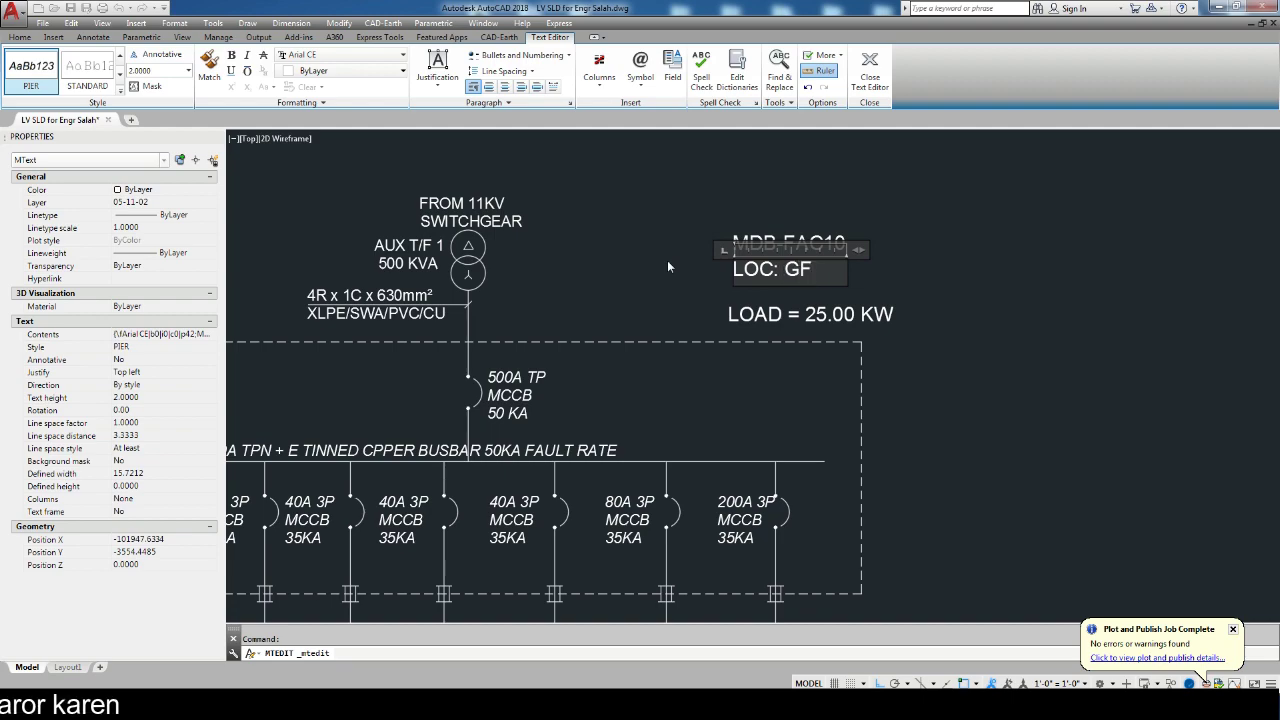
{"action": "type", "text": "ELECT"}
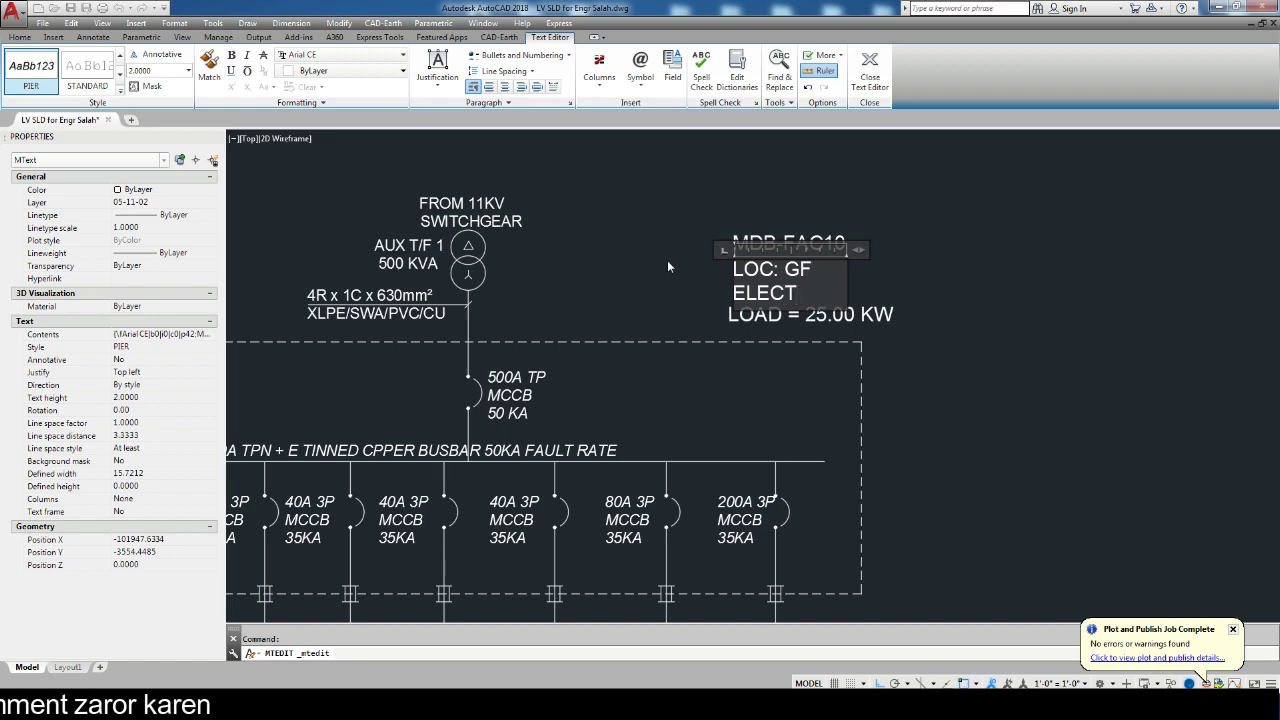
{"action": "type", "text": ". ROOM"}
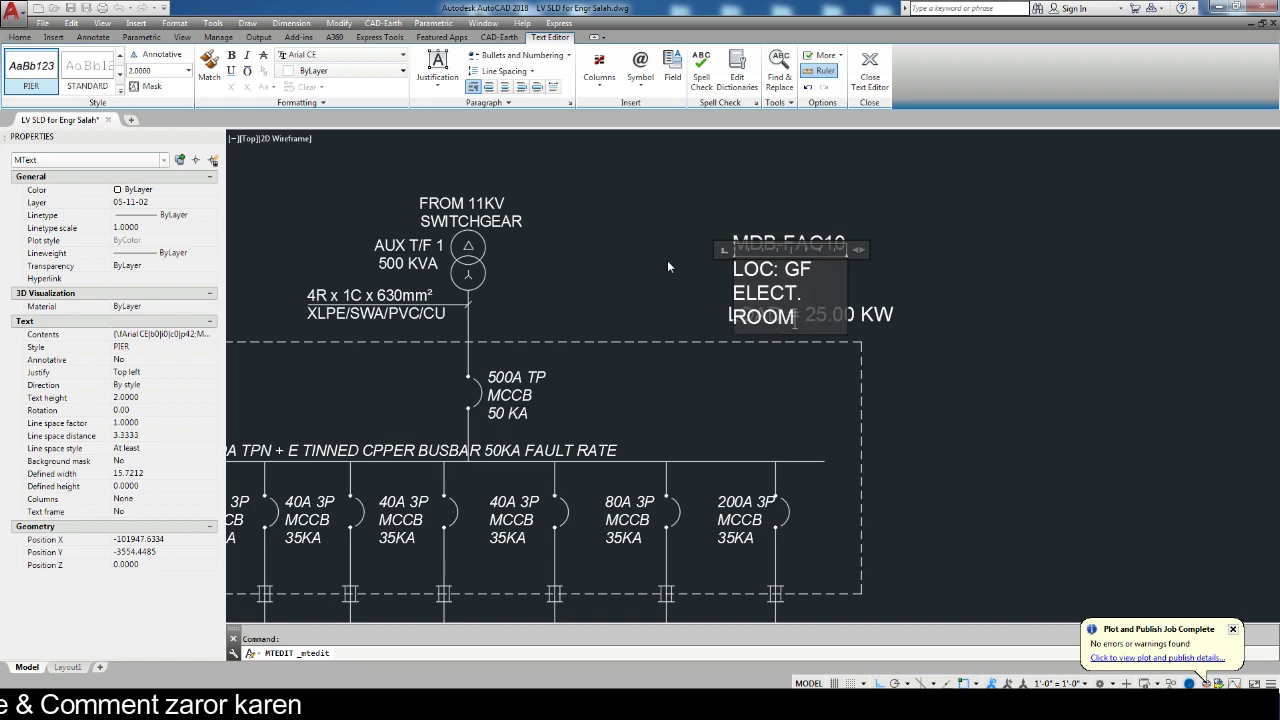
{"action": "left_click_drag", "start_coordinate": [853, 250], "coordinate": [1005, 249]}
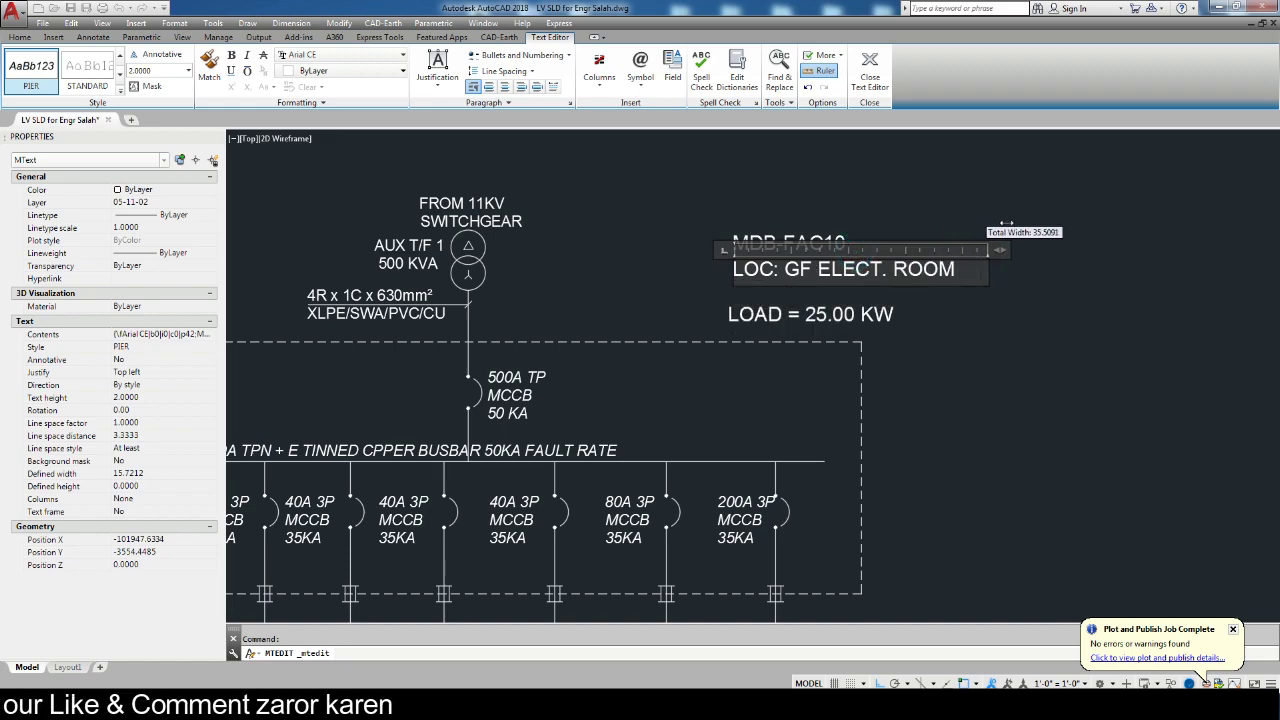
{"action": "left_click", "coordinate": [840, 316]}
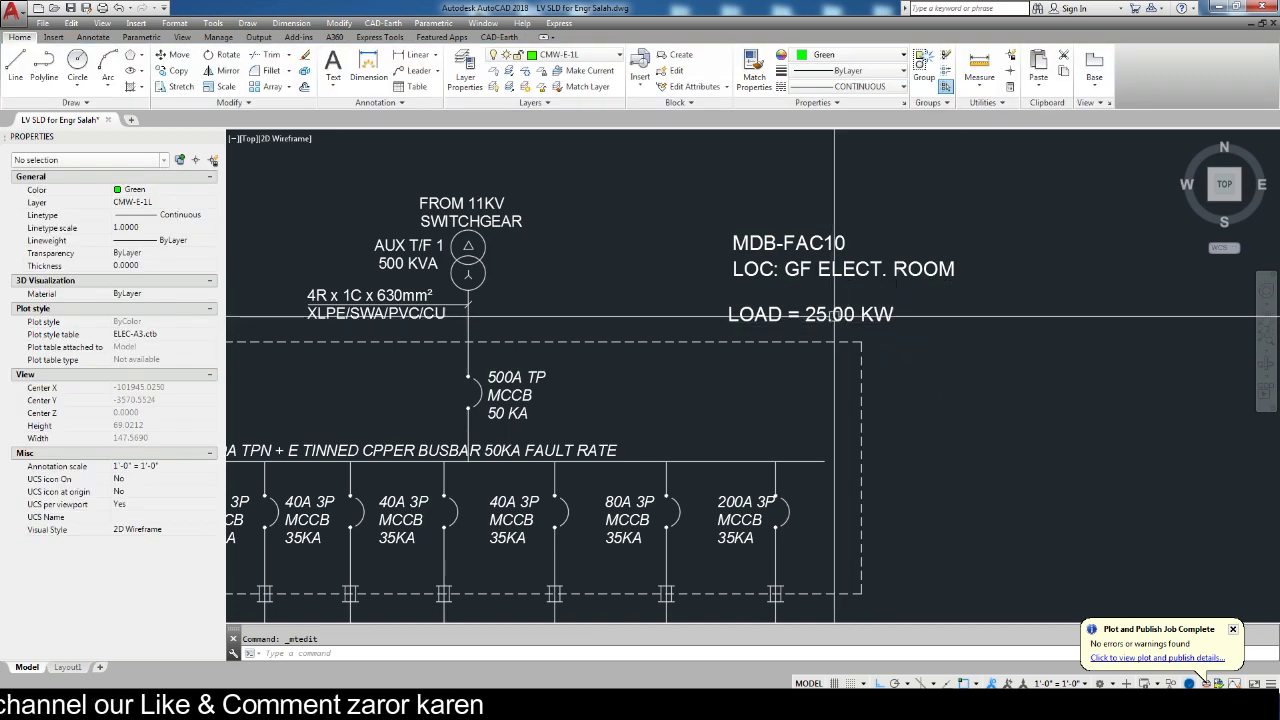
Move the LOAD = 25.00 KW text just beneath the LOC: GF ELECT. ROOM line.
{"action": "left_click", "coordinate": [860, 315]}
{"action": "type", "text": "m"}
{"action": "key", "text": "Return"}
{"action": "left_click", "coordinate": [938, 352]}
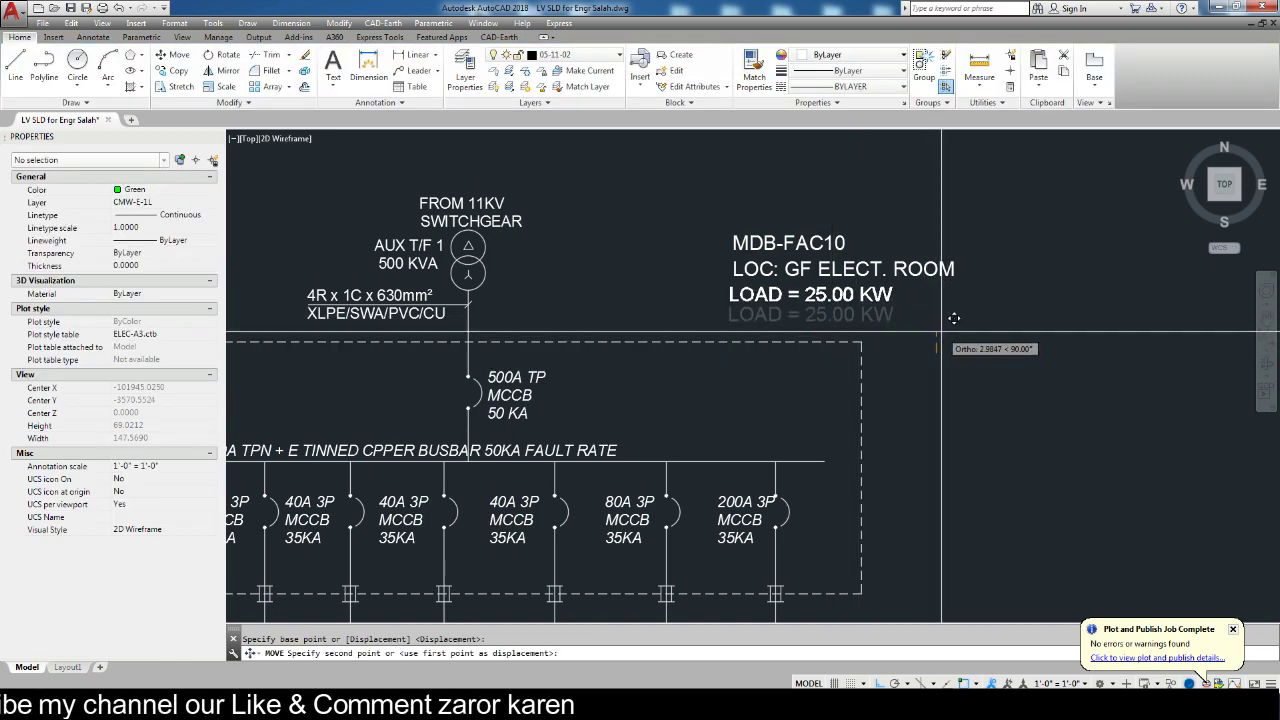
{"action": "left_click", "coordinate": [937, 337]}
Reselect the LOAD text for a second move and zoom out over the whole diagram.
{"action": "left_click", "coordinate": [731, 289]}
{"action": "key", "text": "Return"}
{"action": "scroll", "coordinate": [898, 354], "scroll_direction": "up", "scroll_amount": 4}
{"action": "left_click", "coordinate": [898, 354]}
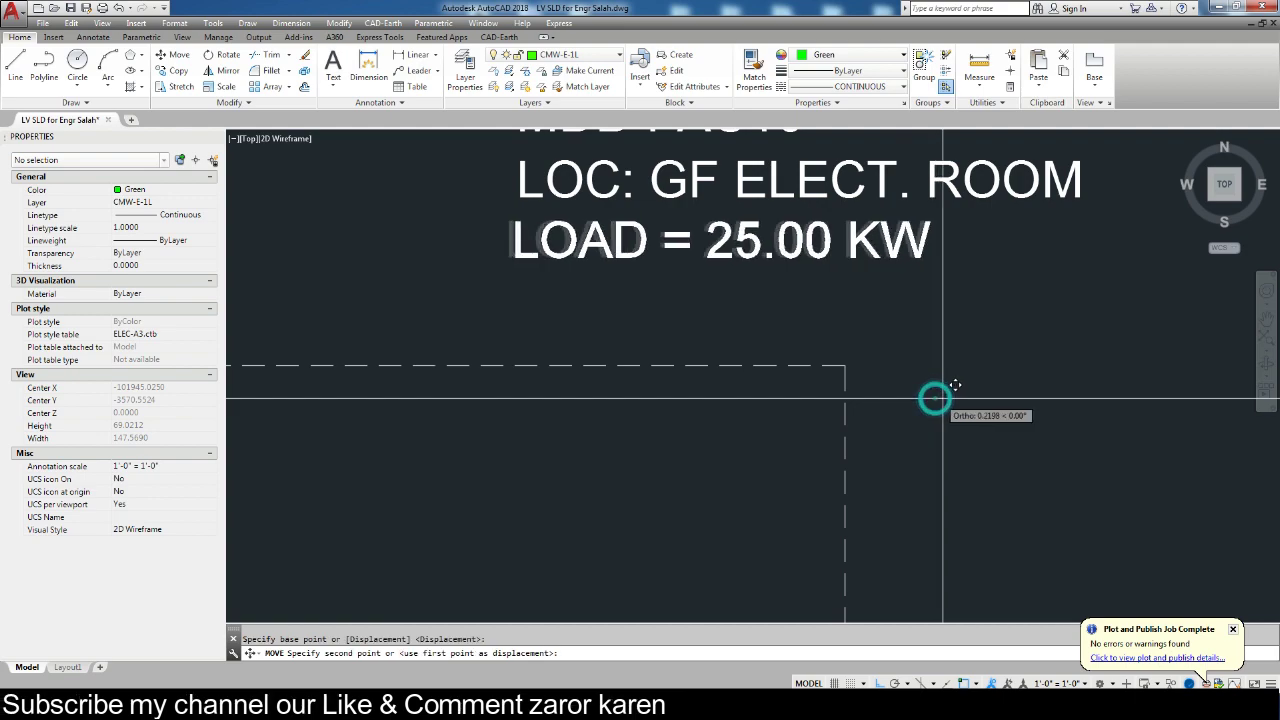
{"action": "scroll", "coordinate": [840, 366], "scroll_direction": "down", "scroll_amount": 4}
{"action": "middle_click_drag", "start_coordinate": [840, 366], "coordinate": [851, 378]}
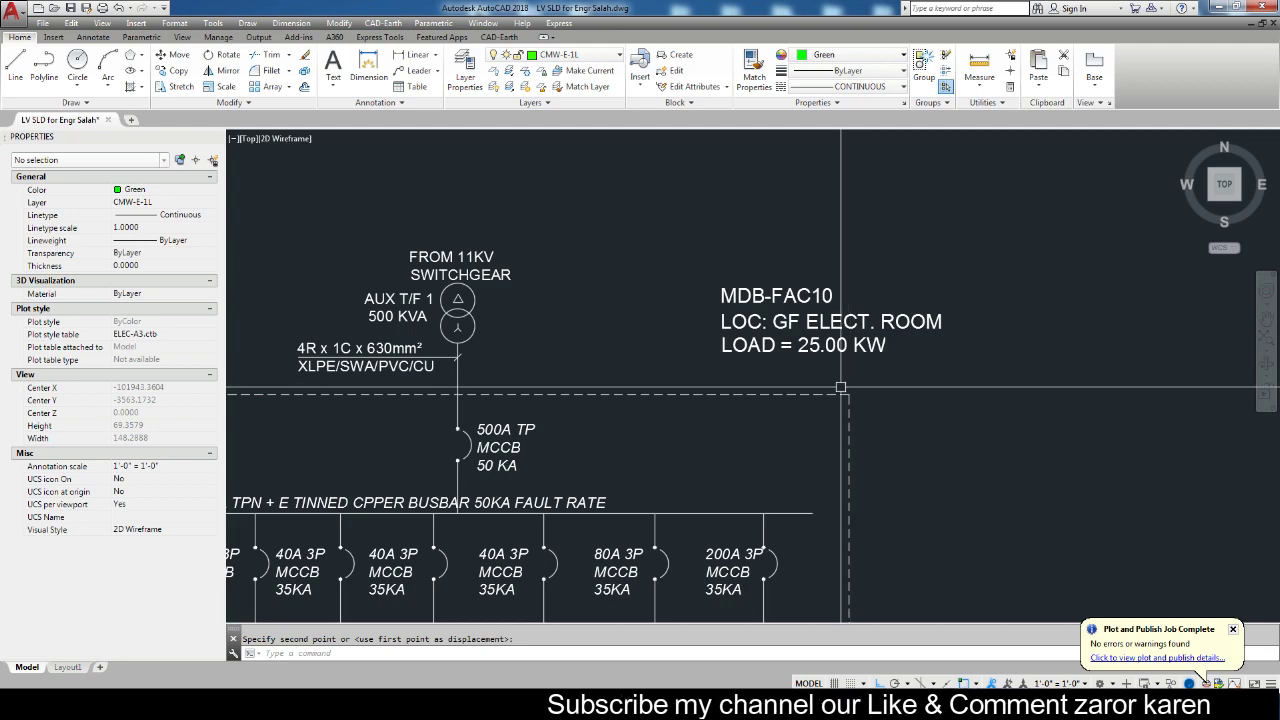
{"action": "scroll", "coordinate": [848, 380], "scroll_direction": "down", "scroll_amount": 2}
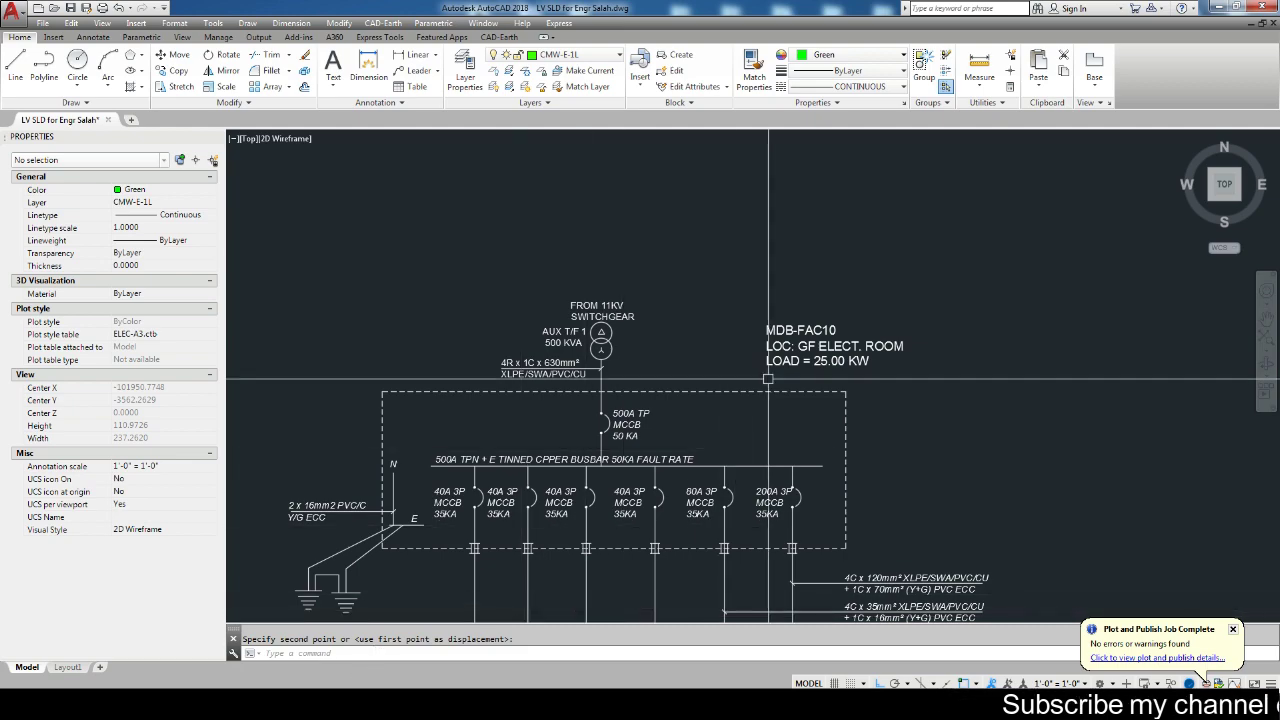
{"action": "scroll", "coordinate": [800, 350], "scroll_direction": "up", "scroll_amount": 5}
Change the load value from 25 to 166.00 KW, then reopen the label to rewrite its lines.
{"action": "double_click", "coordinate": [860, 392]}
{"action": "left_click_drag", "start_coordinate": [852, 395], "coordinate": [908, 395]}
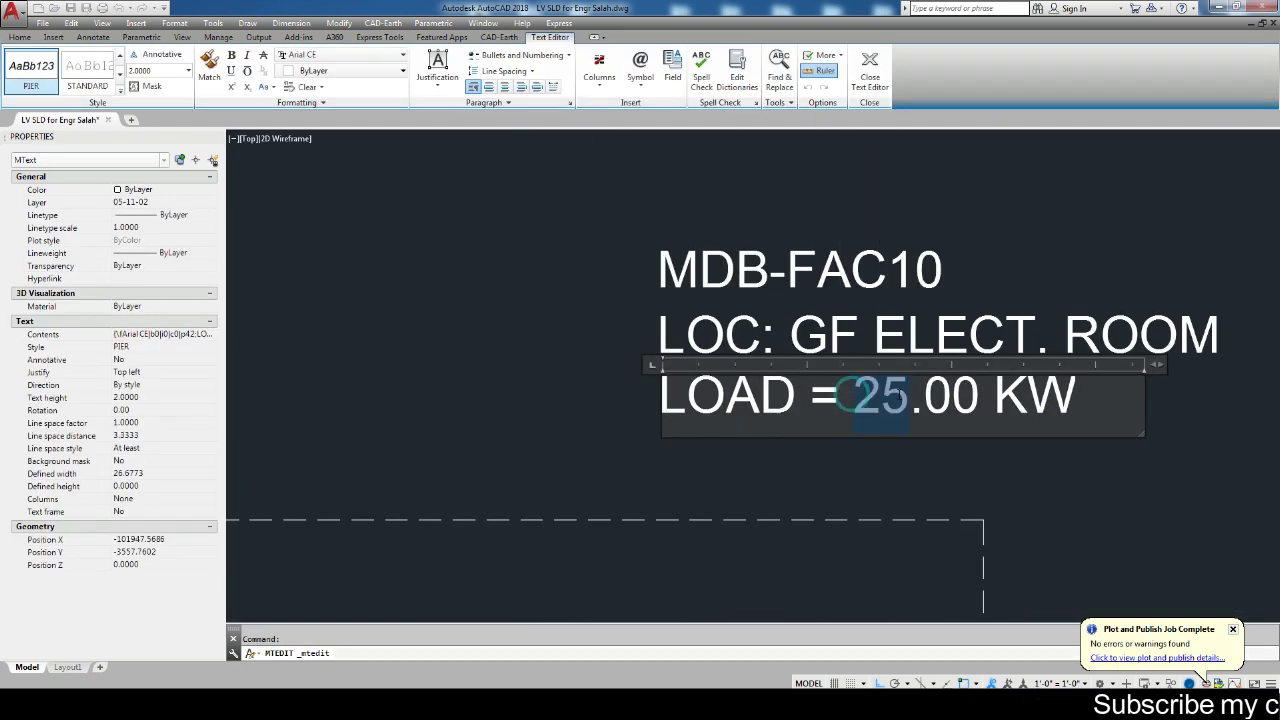
{"action": "type", "text": "166"}
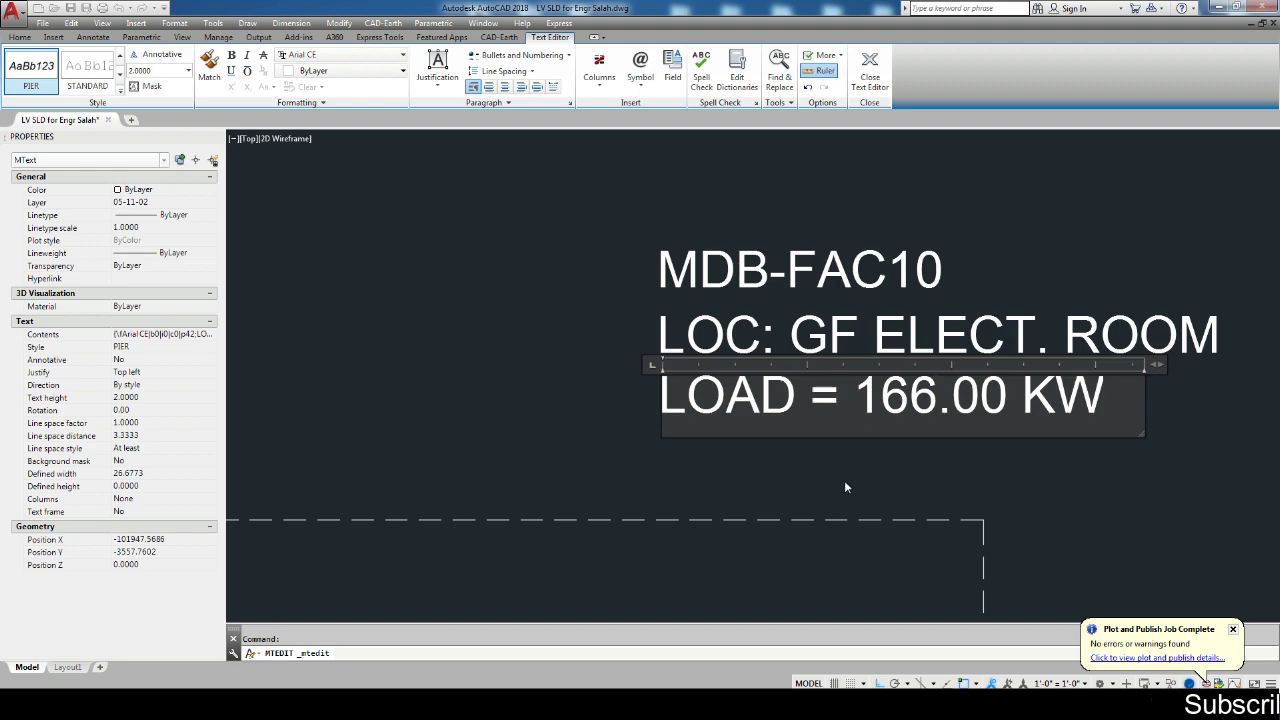
{"action": "left_click", "coordinate": [845, 487]}
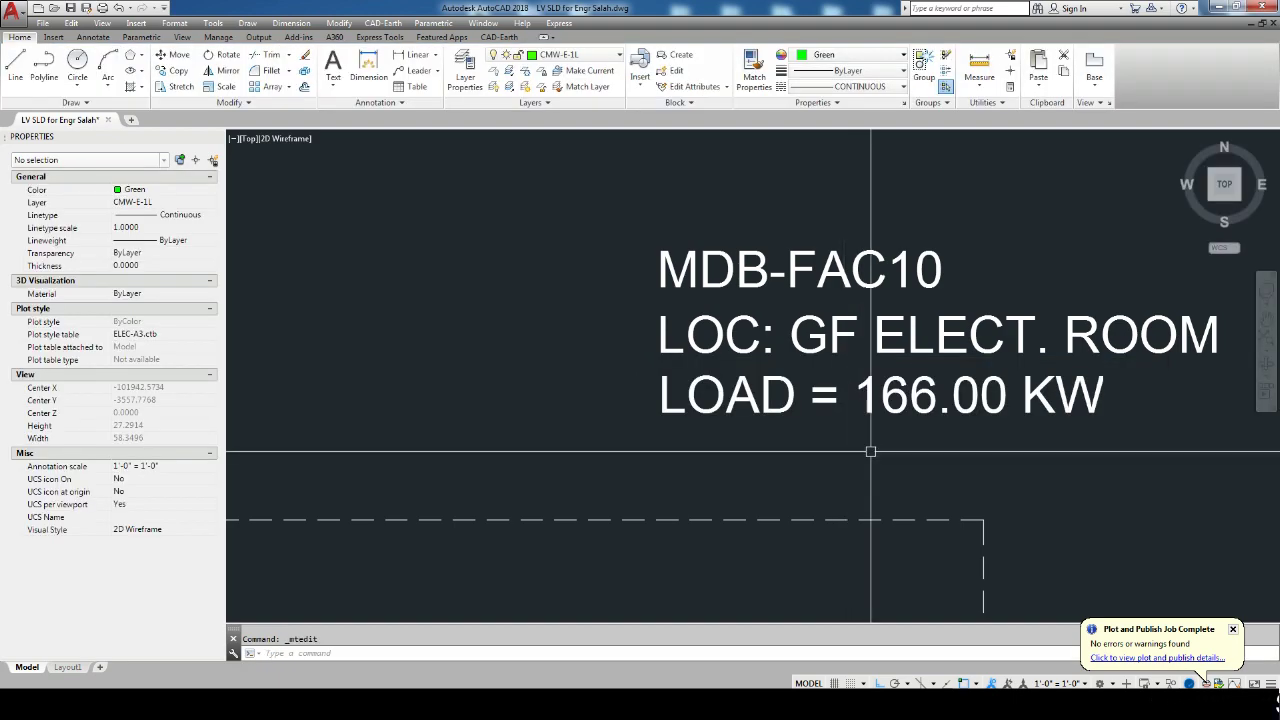
{"action": "scroll", "coordinate": [860, 445], "scroll_direction": "down", "scroll_amount": 2}
{"action": "scroll", "coordinate": [915, 443], "scroll_direction": "down", "scroll_amount": 2}
{"action": "left_click", "coordinate": [843, 364]}
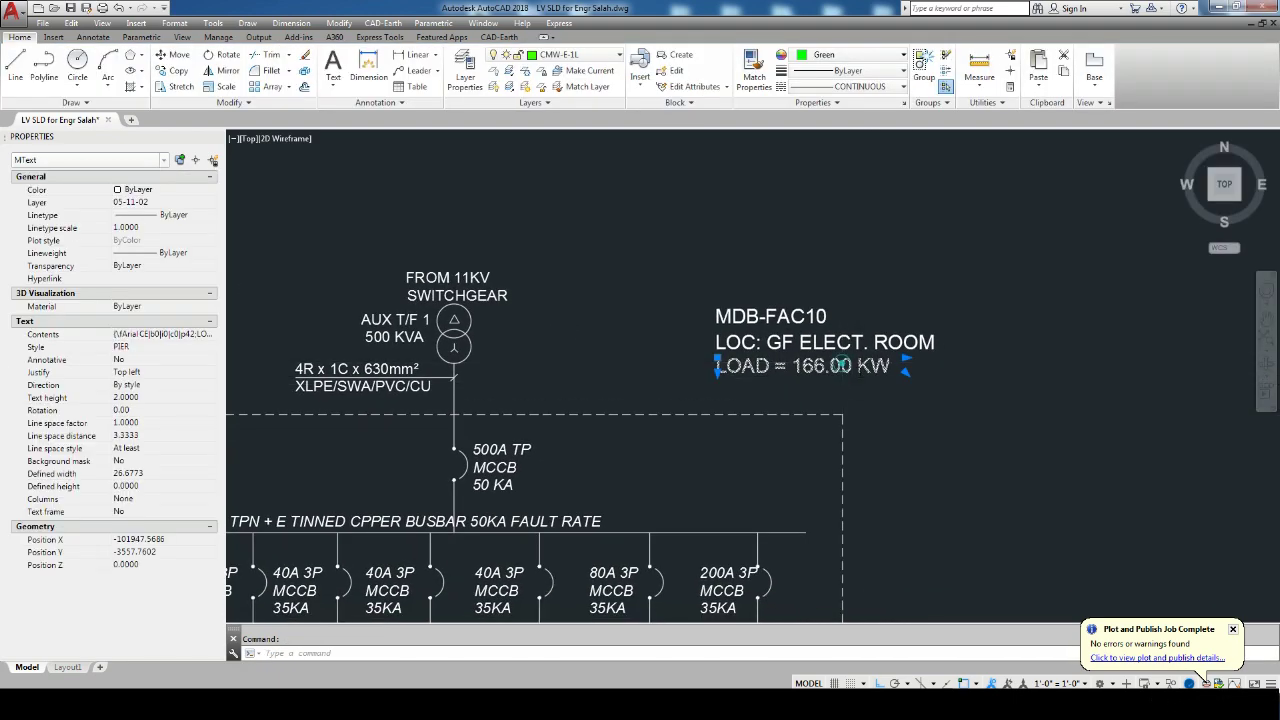
{"action": "double_click", "coordinate": [843, 364]}
{"action": "type", "text": "MAX D = 132.80 KW"}
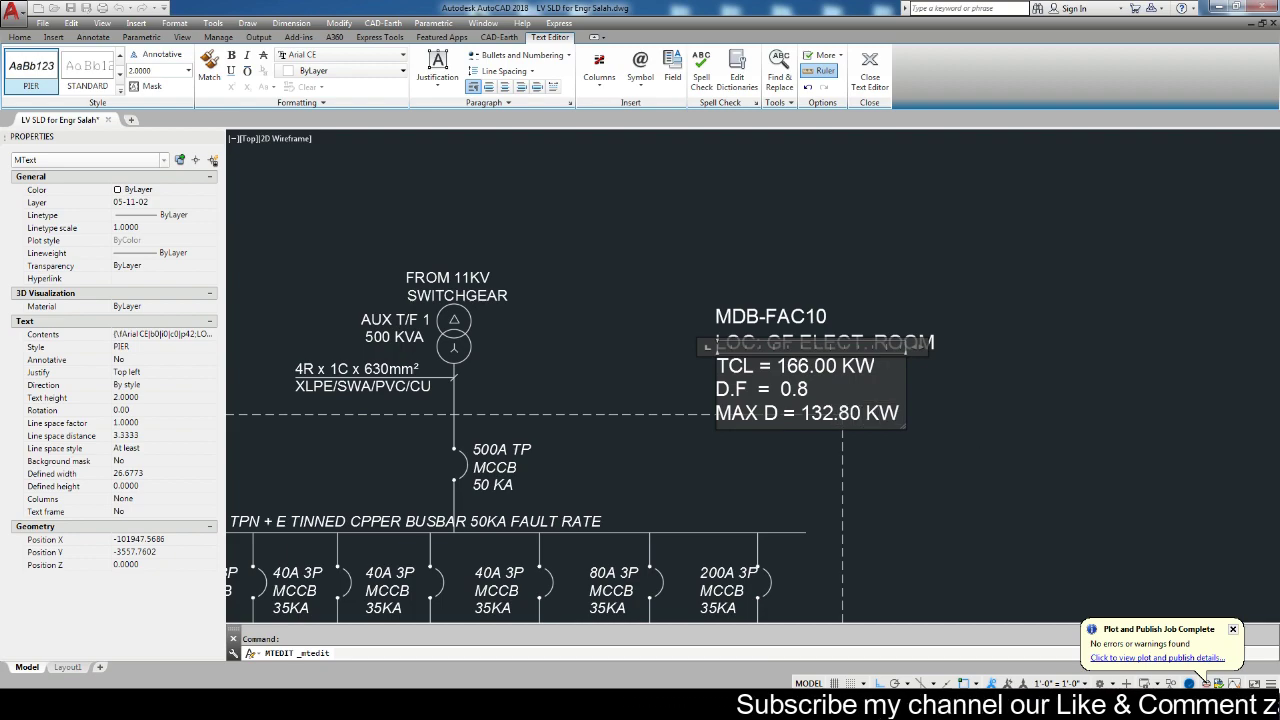
Commit the TCL, D.F and MAX D lines and move the three-line label right of the transformer.
{"action": "left_click", "coordinate": [1051, 443]}
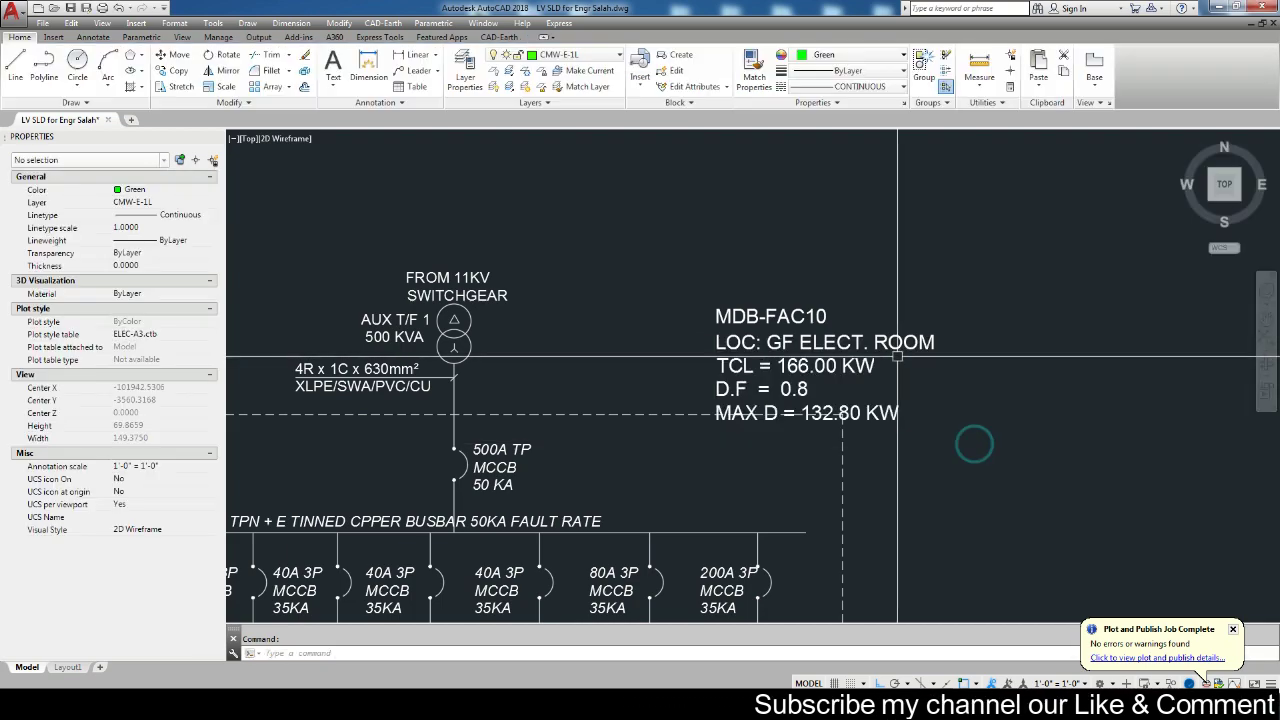
{"action": "left_click", "coordinate": [914, 251]}
{"action": "left_click", "coordinate": [797, 365]}
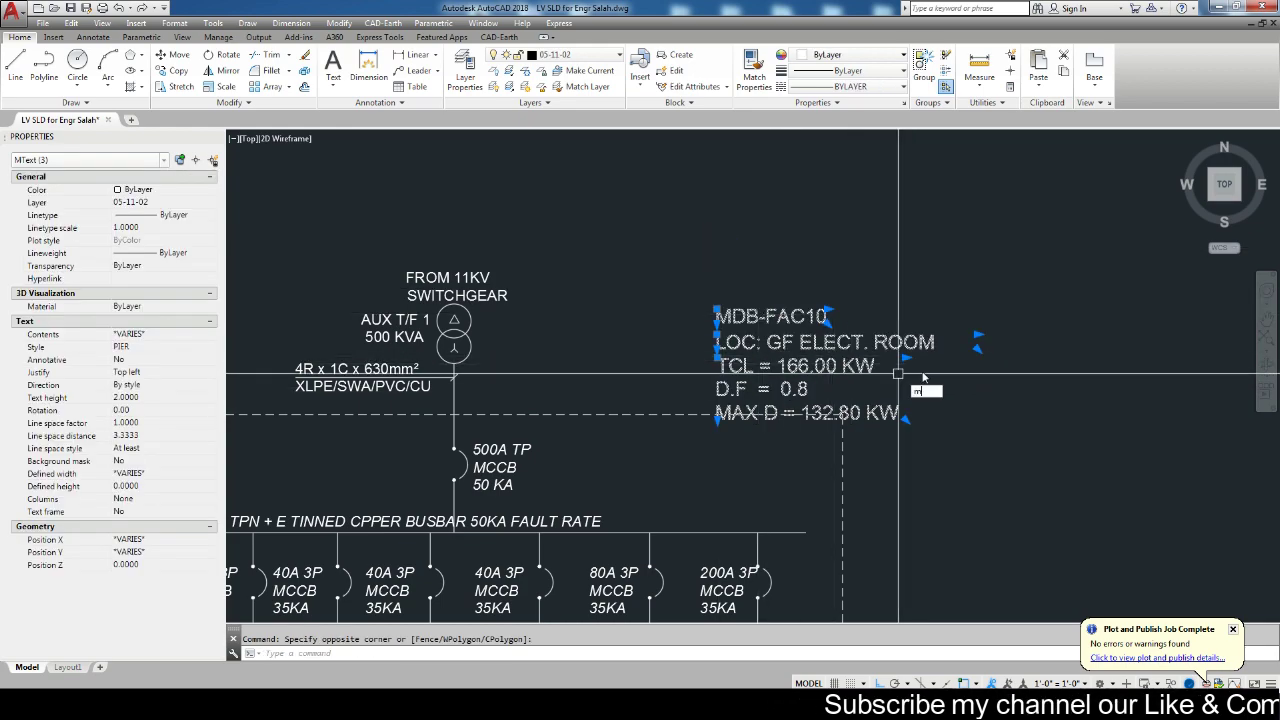
{"action": "type", "text": "m"}
{"action": "key", "text": "Return"}
{"action": "left_click", "coordinate": [971, 344]}
{"action": "scroll", "coordinate": [982, 291], "scroll_direction": "down", "scroll_amount": 2}
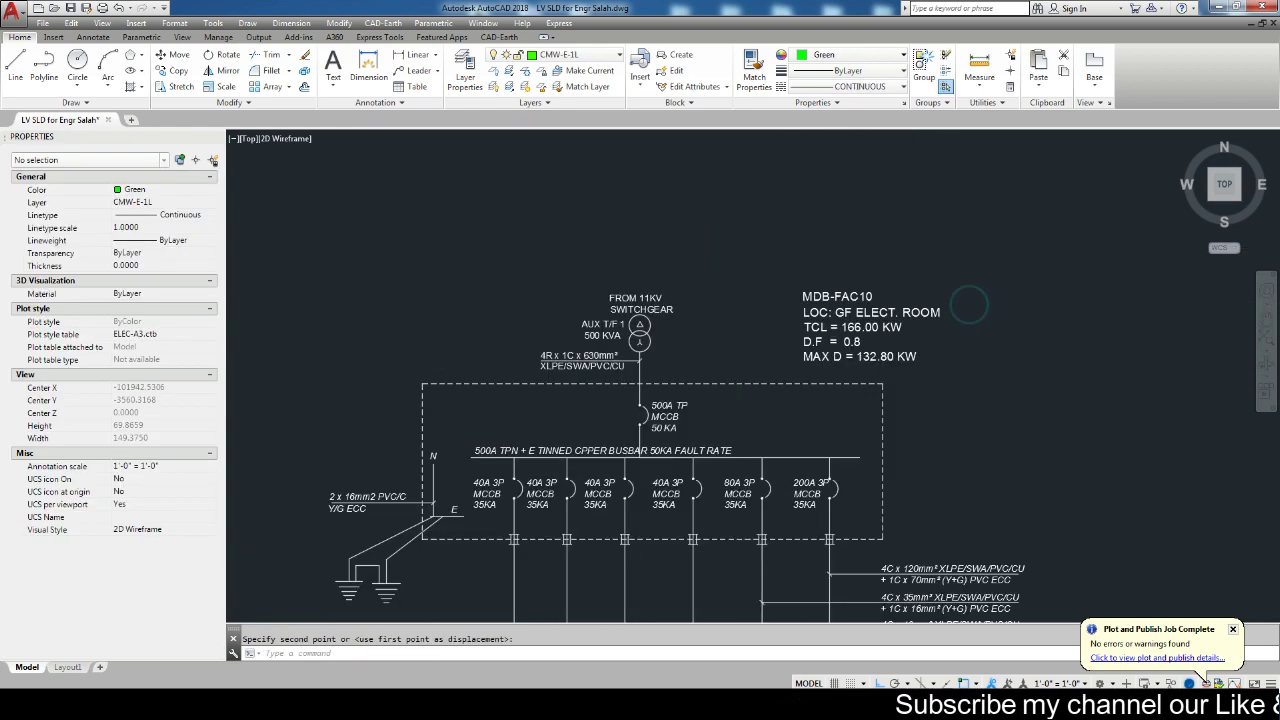
{"action": "scroll", "coordinate": [960, 270], "scroll_direction": "down", "scroll_amount": 2}
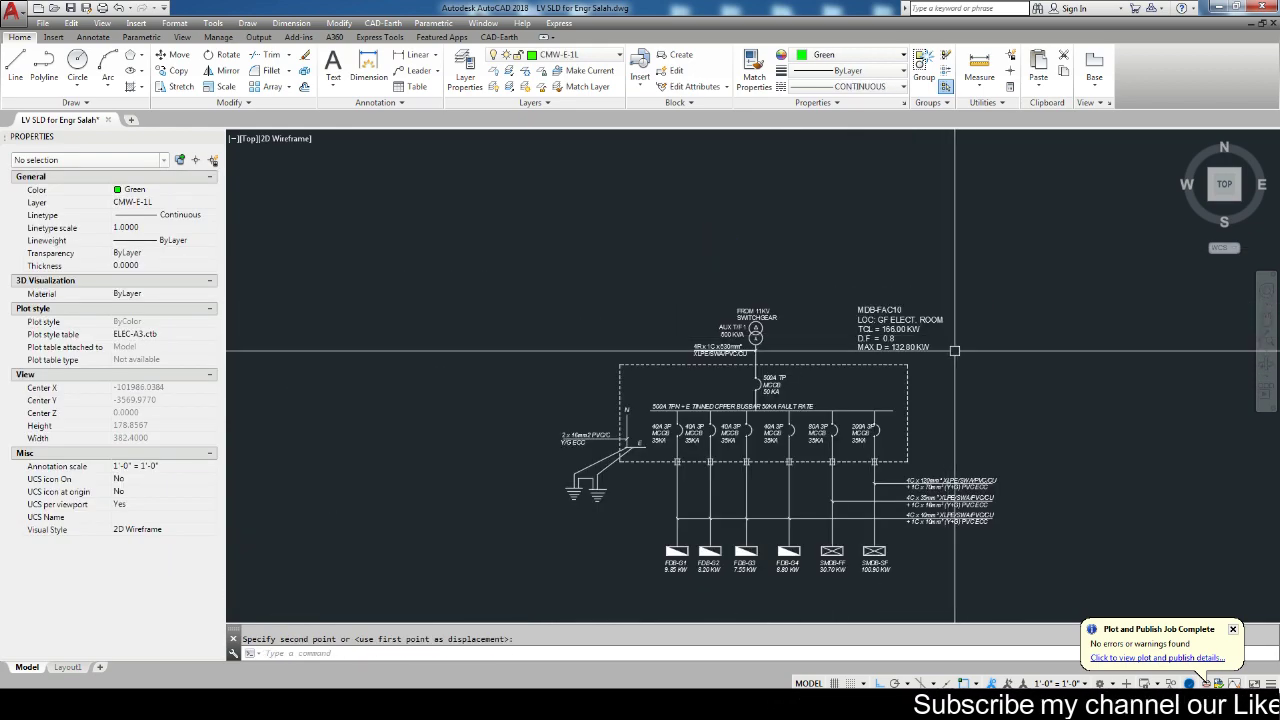
{"action": "left_click", "coordinate": [916, 239]}
{"action": "scroll", "coordinate": [755, 342], "scroll_direction": "up", "scroll_amount": 2}
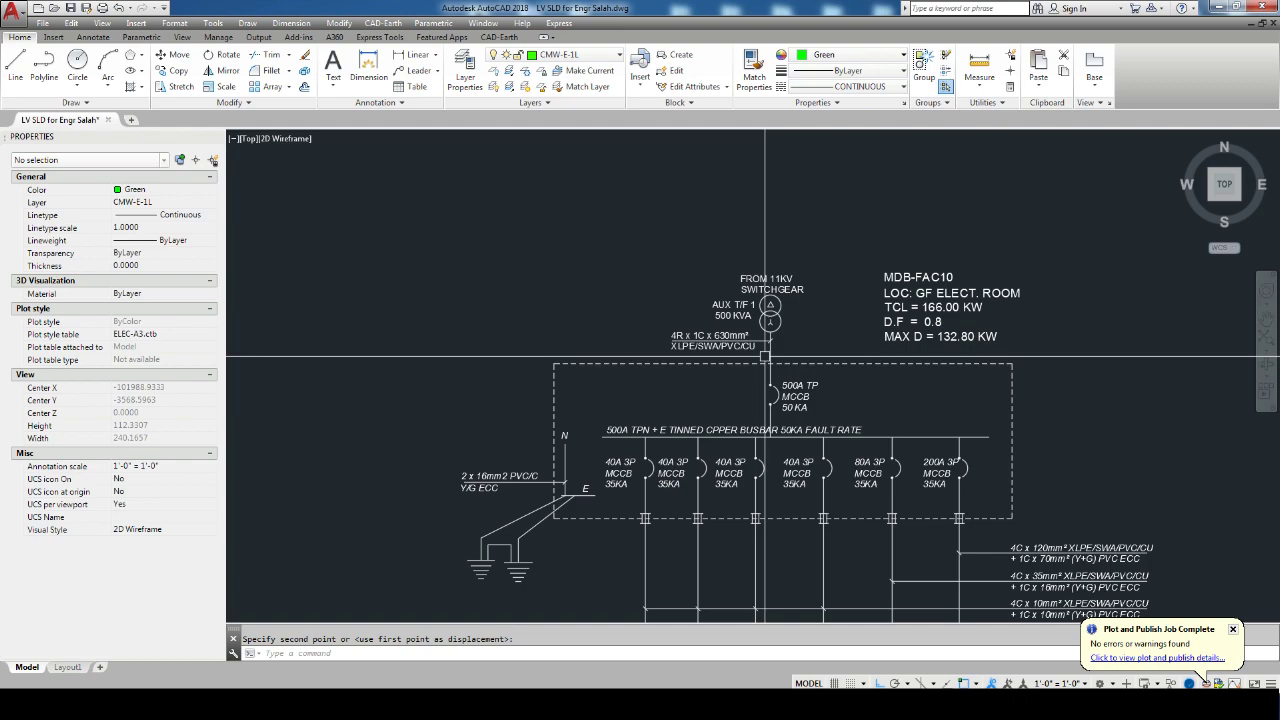
{"action": "scroll", "coordinate": [733, 321], "scroll_direction": "up", "scroll_amount": 5}
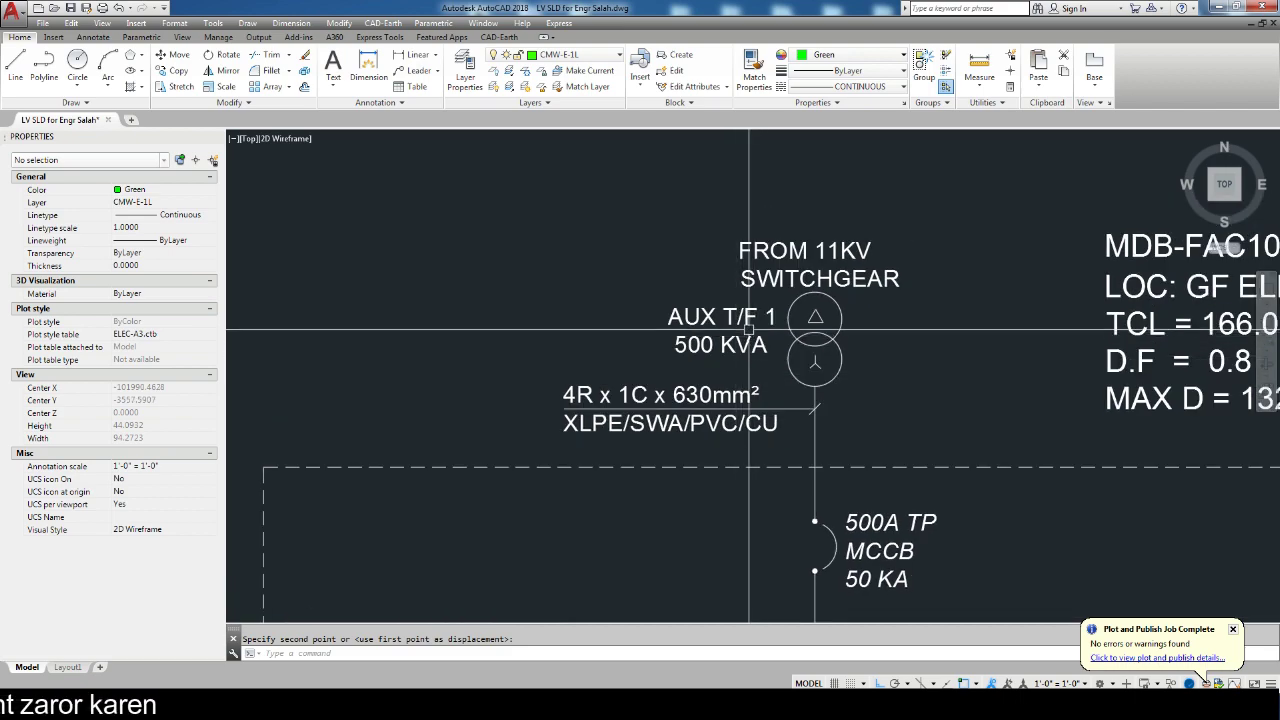
{"action": "scroll", "coordinate": [753, 311], "scroll_direction": "up", "scroll_amount": 3}
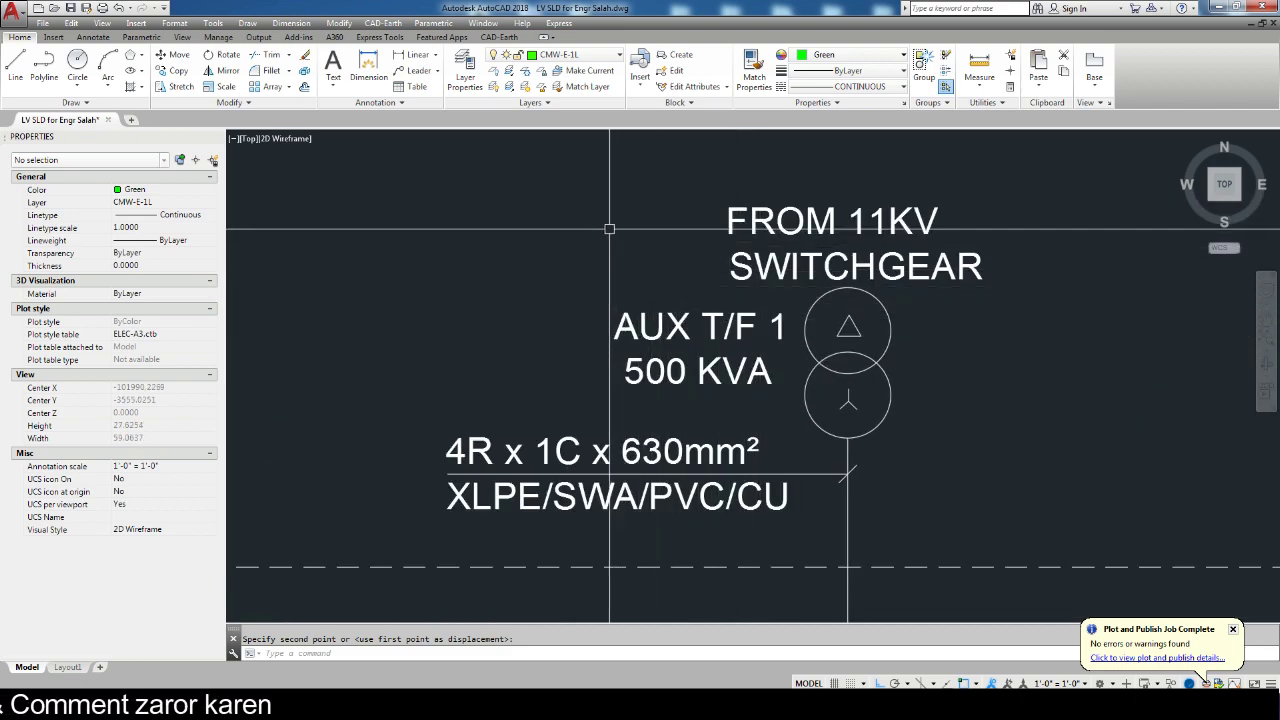
Erase the AUX T/F transformer symbol and its labels.
{"action": "left_click", "coordinate": [586, 269]}
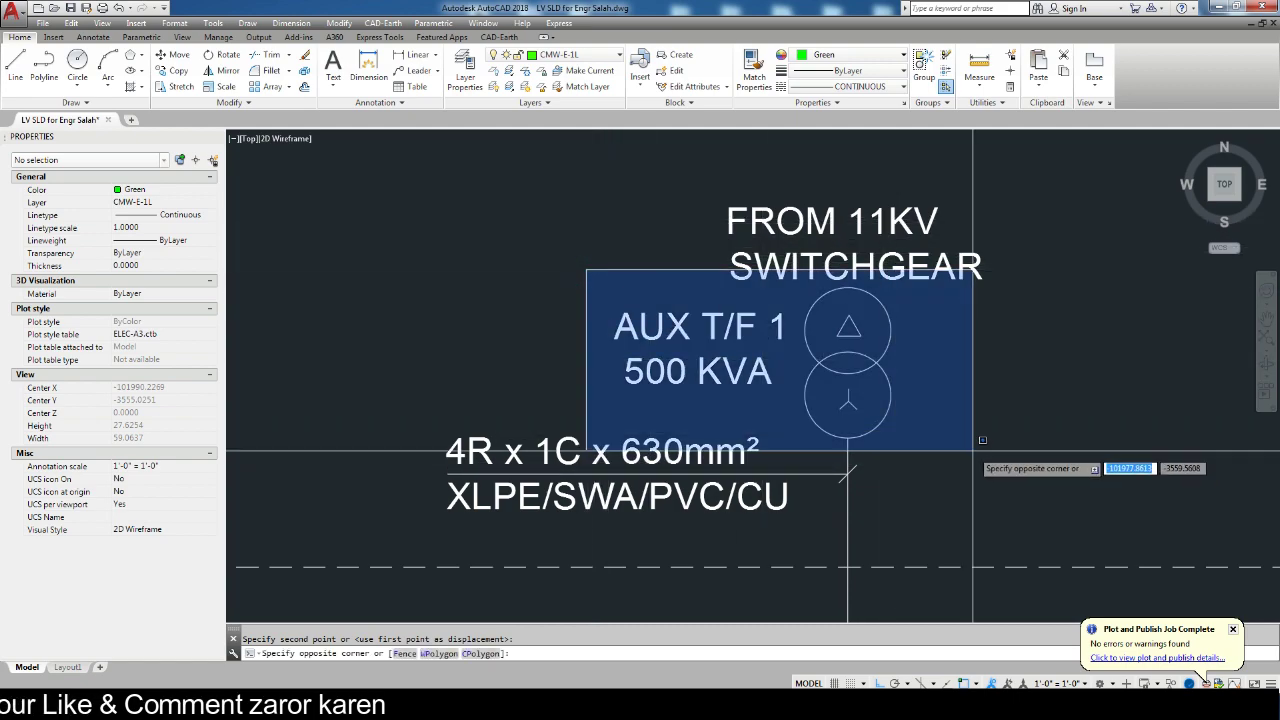
{"action": "left_click", "coordinate": [969, 447]}
{"action": "key", "text": "Delete"}
{"action": "scroll", "coordinate": [856, 419], "scroll_direction": "down", "scroll_amount": 5}
{"action": "scroll", "coordinate": [857, 410], "scroll_direction": "up", "scroll_amount": 4}
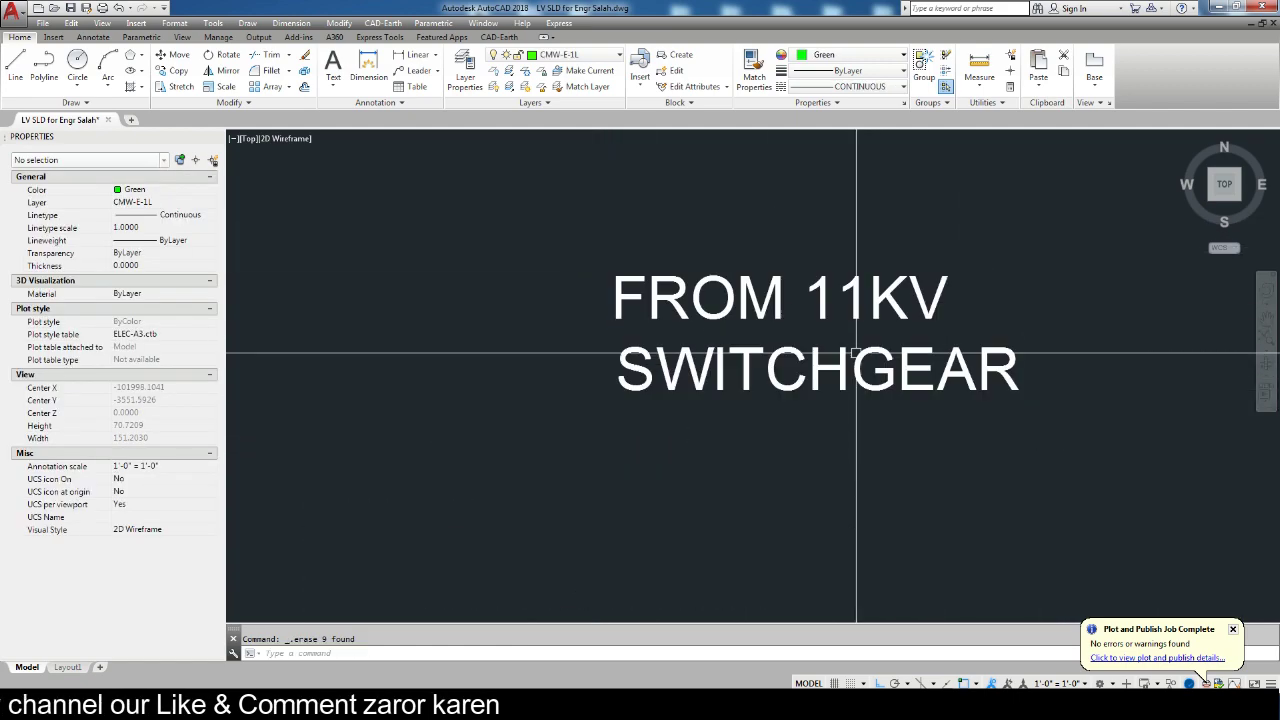
Rewrite the FROM 11KV SWITCHGEAR text as a centred FEED FROM LV PANEL SS-1 note.
{"action": "left_click", "coordinate": [861, 357]}
{"action": "double_click", "coordinate": [861, 357]}
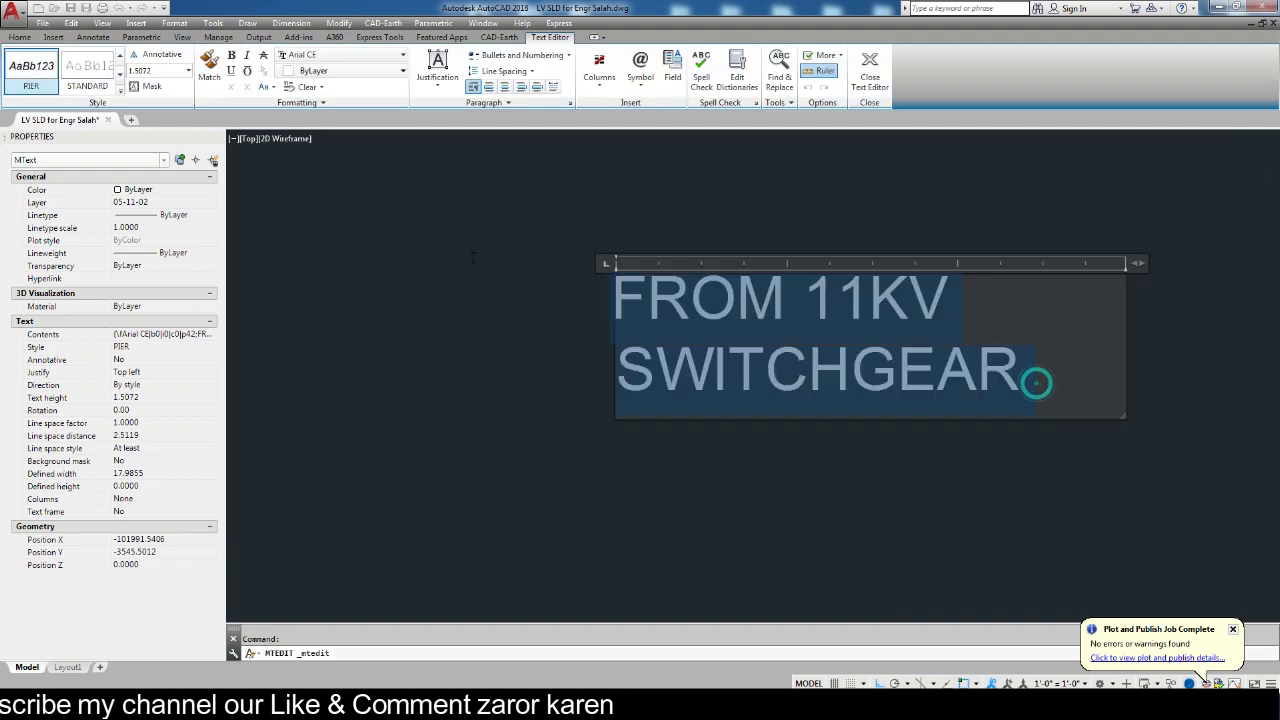
{"action": "type", "text": "FEED "}
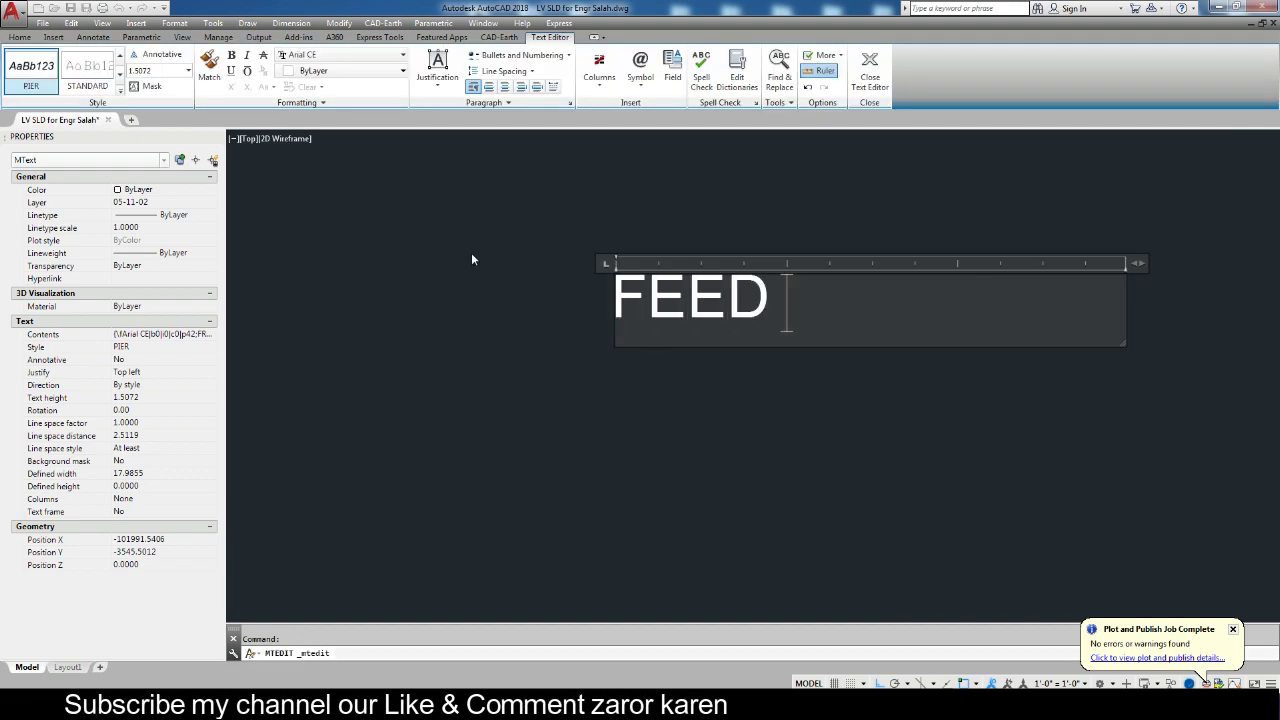
{"action": "type", "text": "FROM"}
{"action": "key", "text": "Return"}
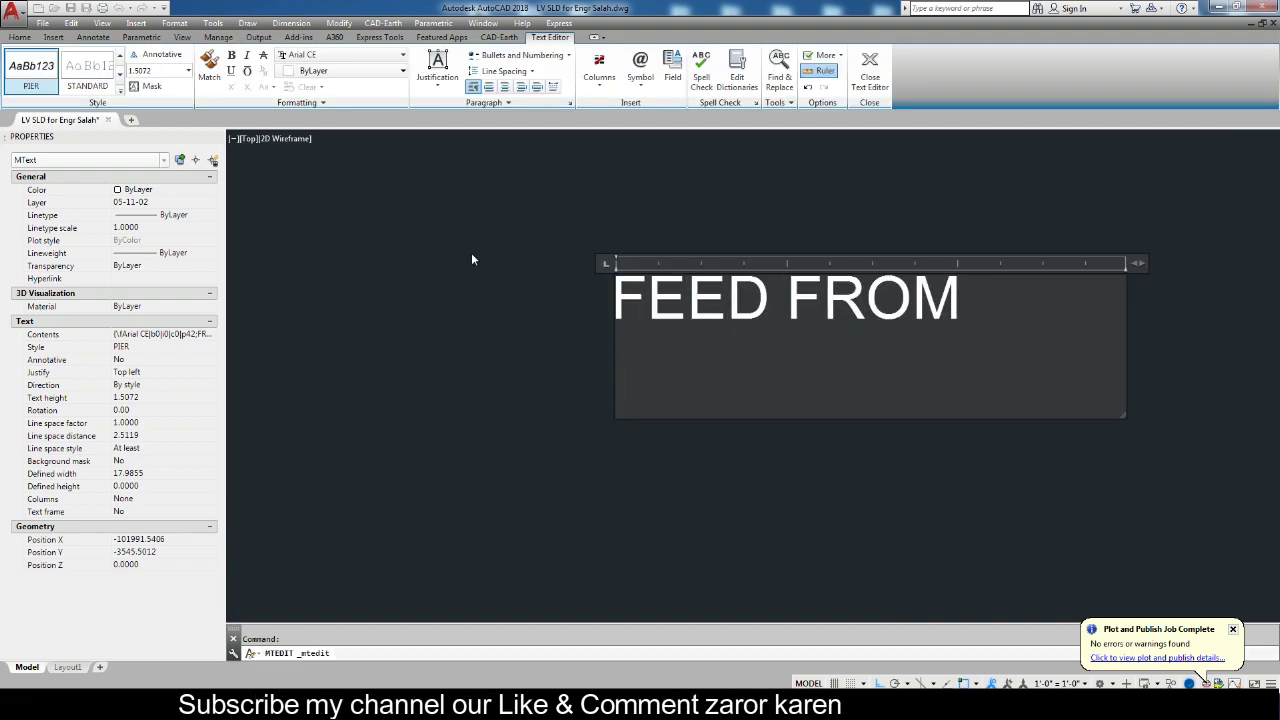
{"action": "type", "text": "LV PANEL"}
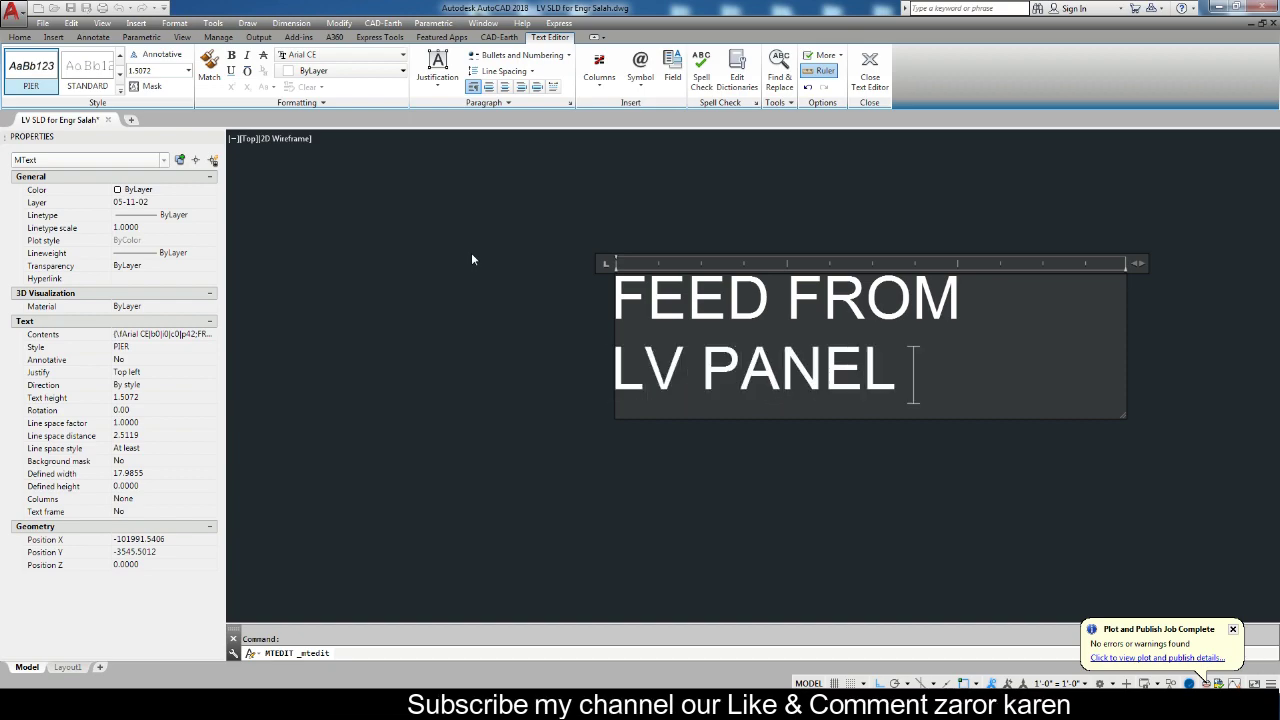
{"action": "type", "text": "SS-1"}
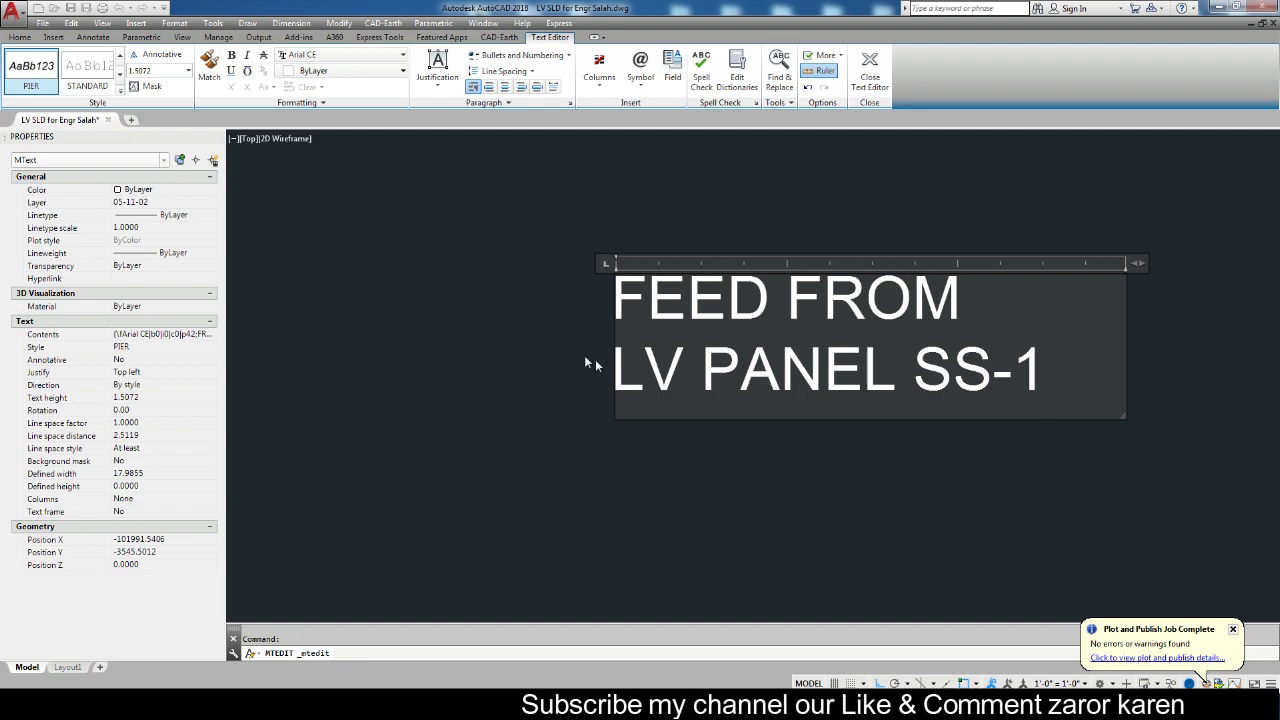
{"action": "scroll", "coordinate": [595, 363], "scroll_direction": "down", "scroll_amount": 3}
{"action": "left_click_drag", "start_coordinate": [796, 378], "coordinate": [600, 247]}
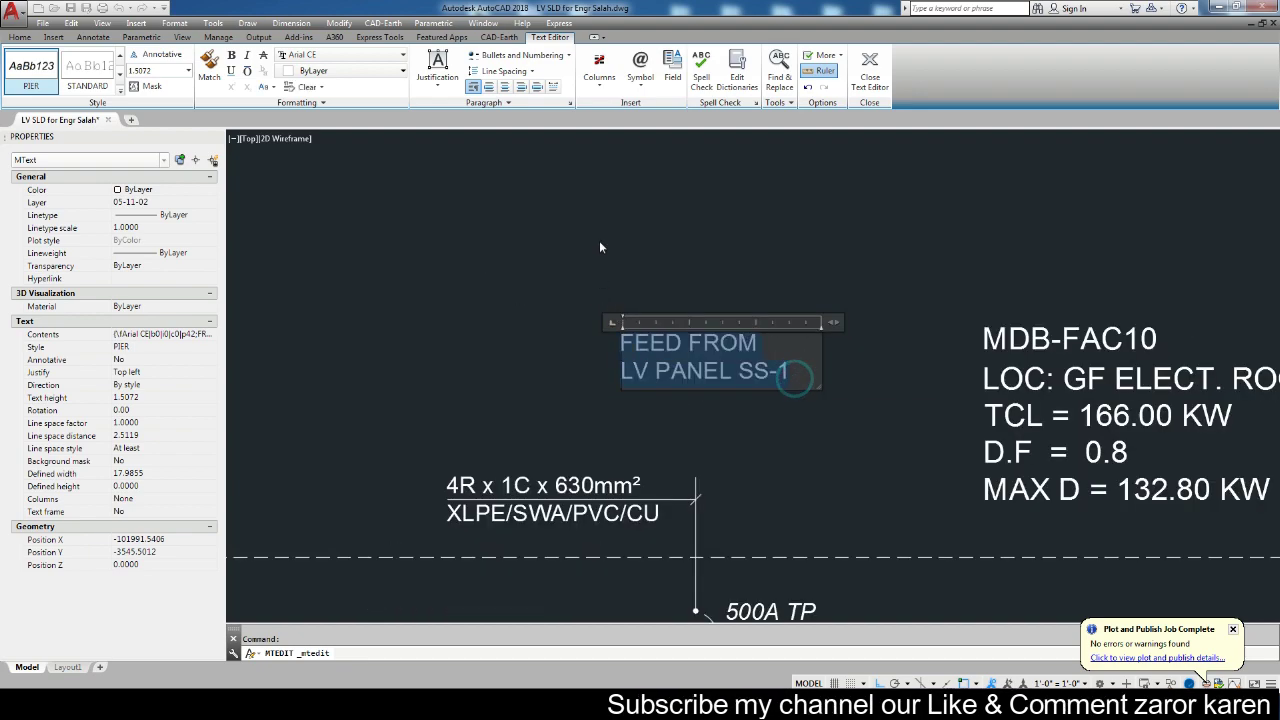
{"action": "left_click", "coordinate": [521, 90]}
{"action": "left_click", "coordinate": [666, 223]}
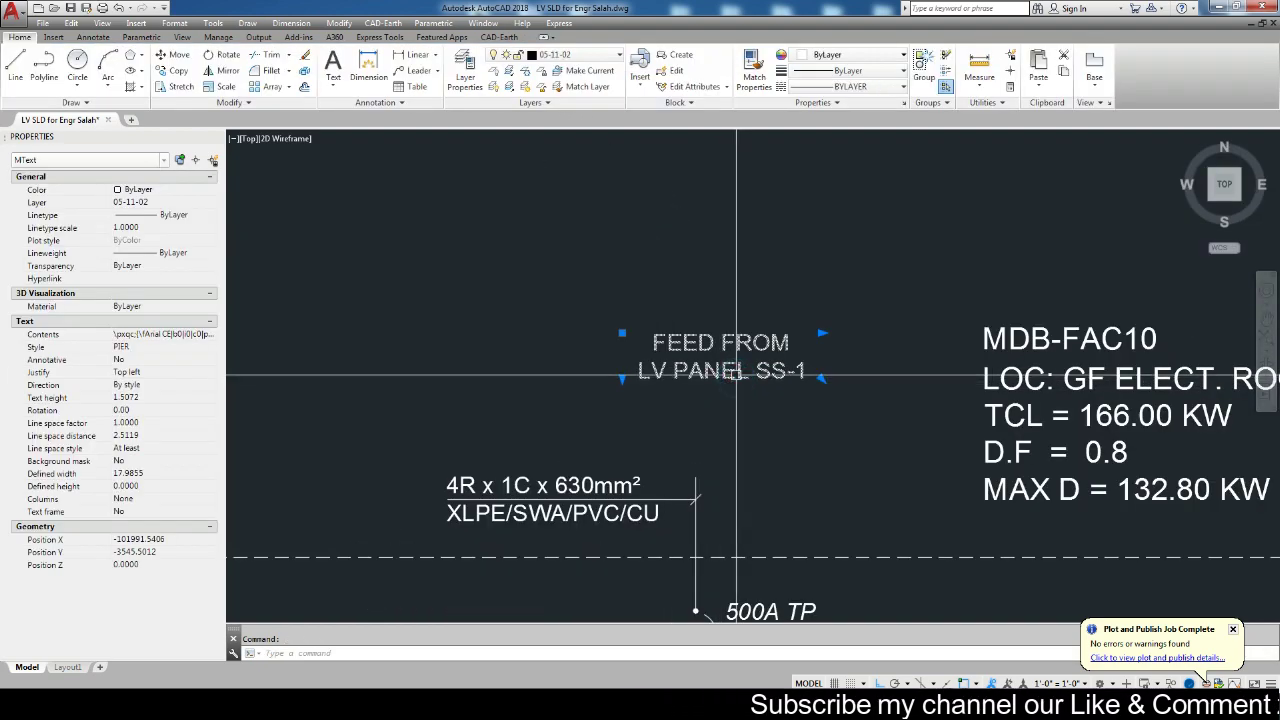
Move the FEED FROM note down to sit just above the incoming cable label.
{"action": "key", "text": "m"}
{"action": "key", "text": "Return"}
{"action": "left_click", "coordinate": [835, 262]}
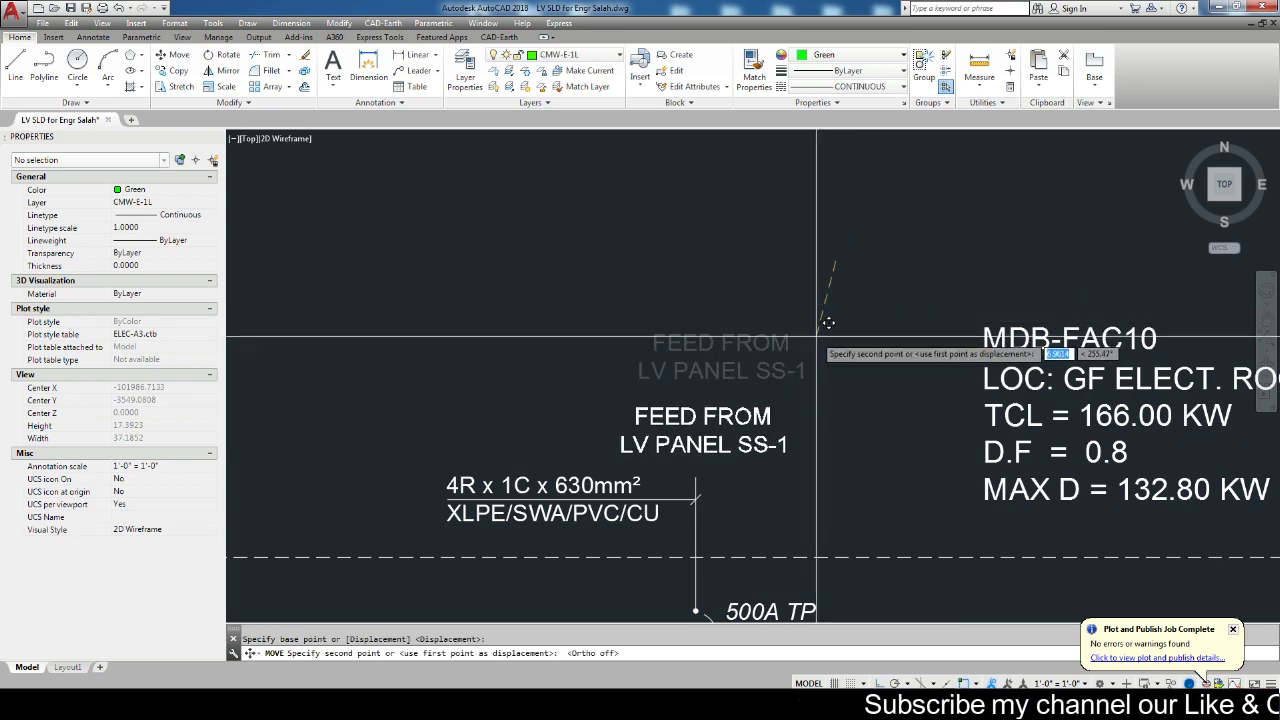
{"action": "left_click", "coordinate": [795, 370]}
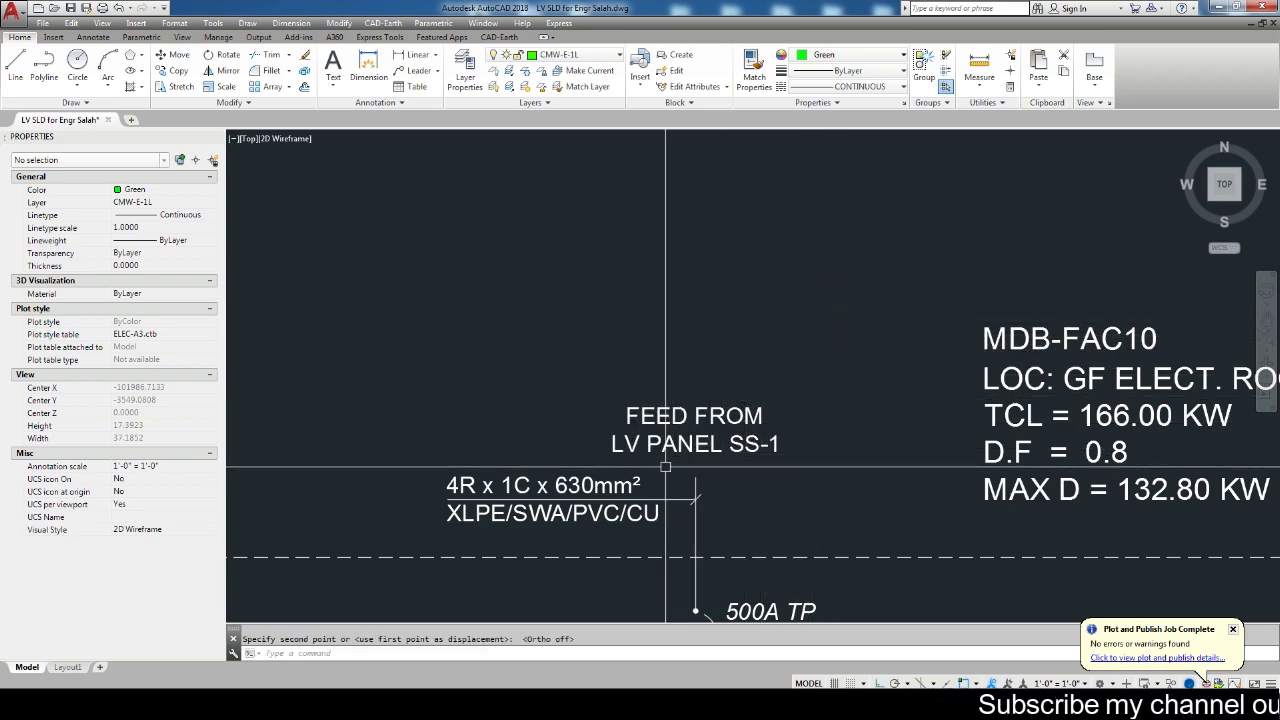
{"action": "key", "text": "Escape"}
{"action": "scroll", "coordinate": [560, 480], "scroll_direction": "up", "scroll_amount": 1}
{"action": "scroll", "coordinate": [534, 460], "scroll_direction": "up", "scroll_amount": 1}
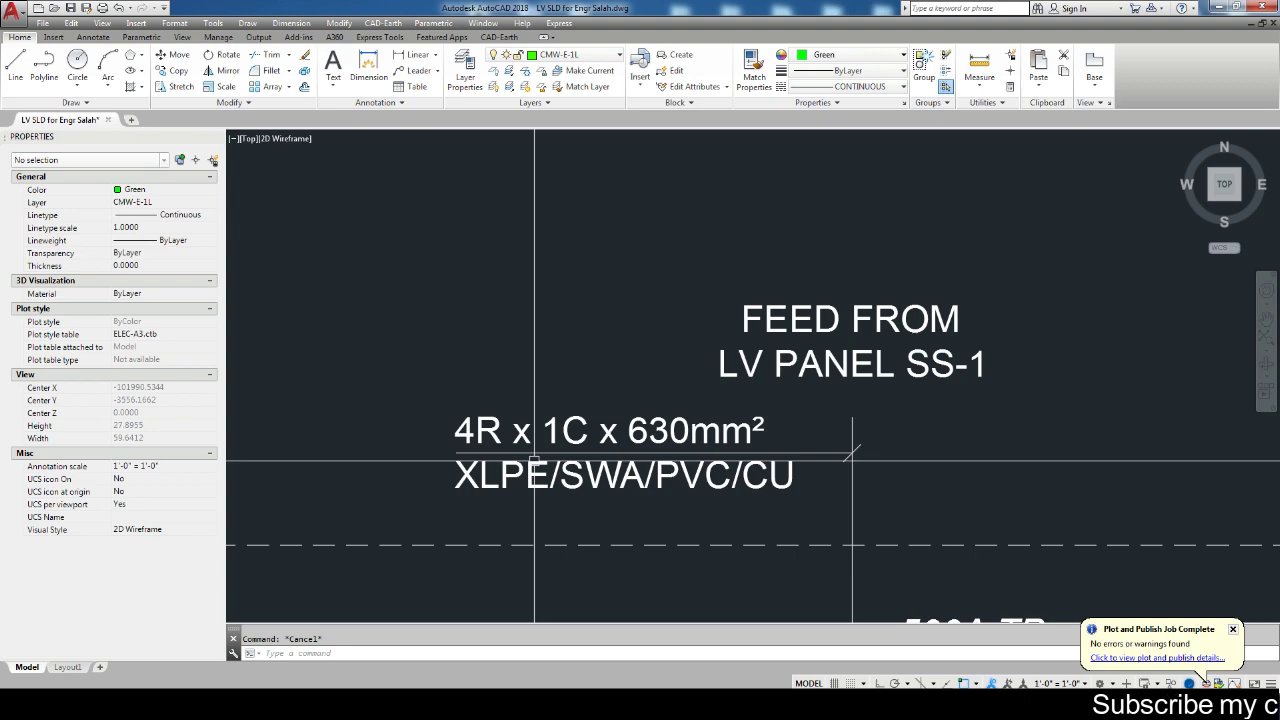
{"action": "scroll", "coordinate": [534, 460], "scroll_direction": "up", "scroll_amount": 1}
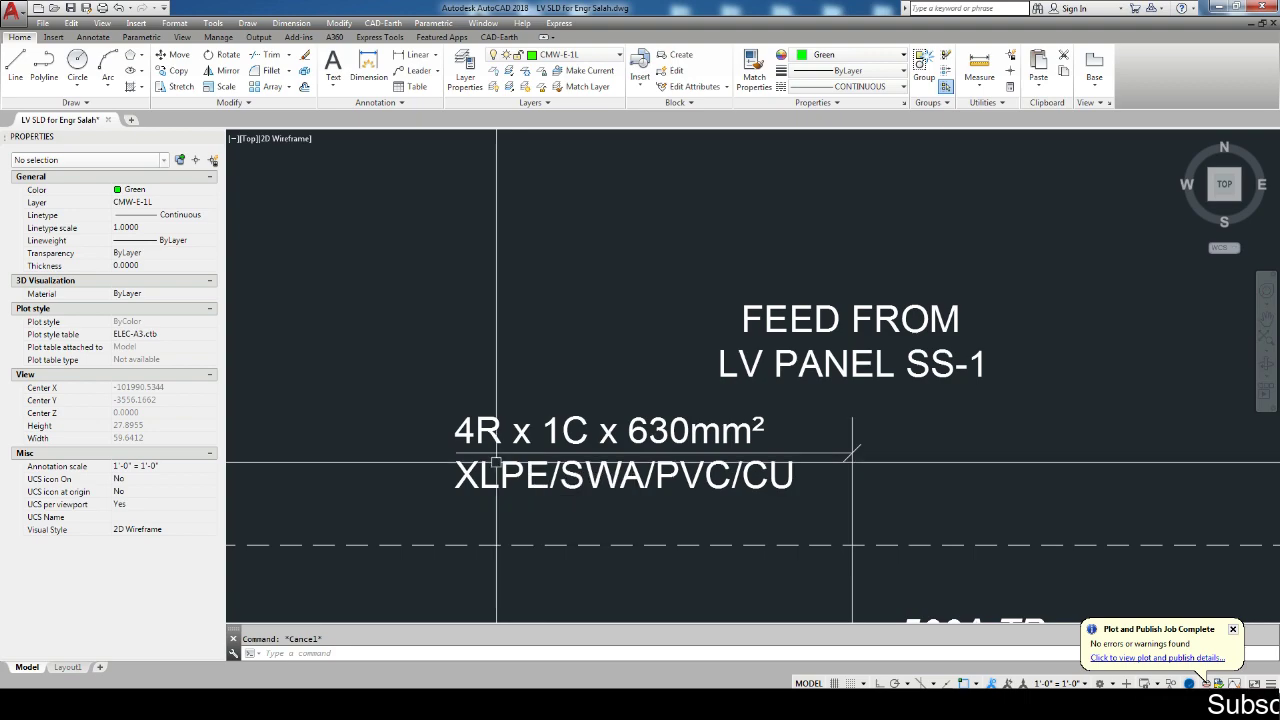
{"action": "scroll", "coordinate": [534, 460], "scroll_direction": "up", "scroll_amount": 1}
Edit the cable size to 2Rx 4C x 120mm² and widen the label onto one line.
{"action": "double_click", "coordinate": [534, 465]}
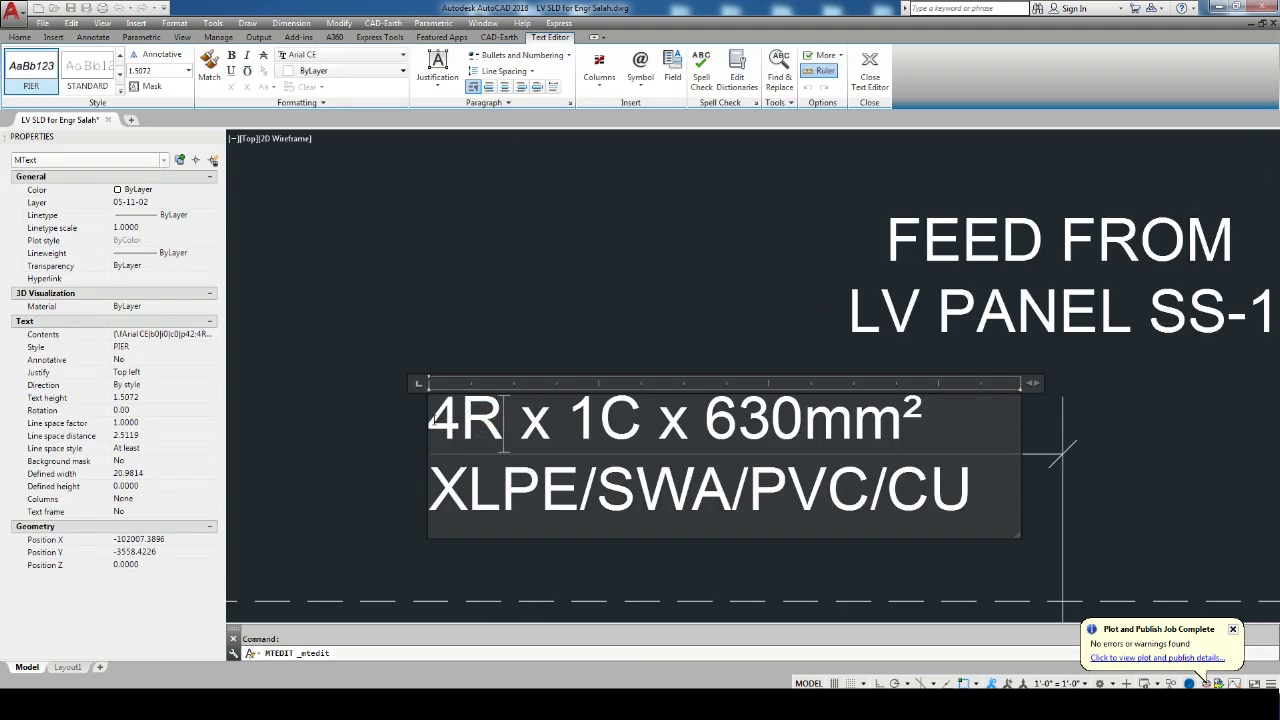
{"action": "type", "text": "2x"}
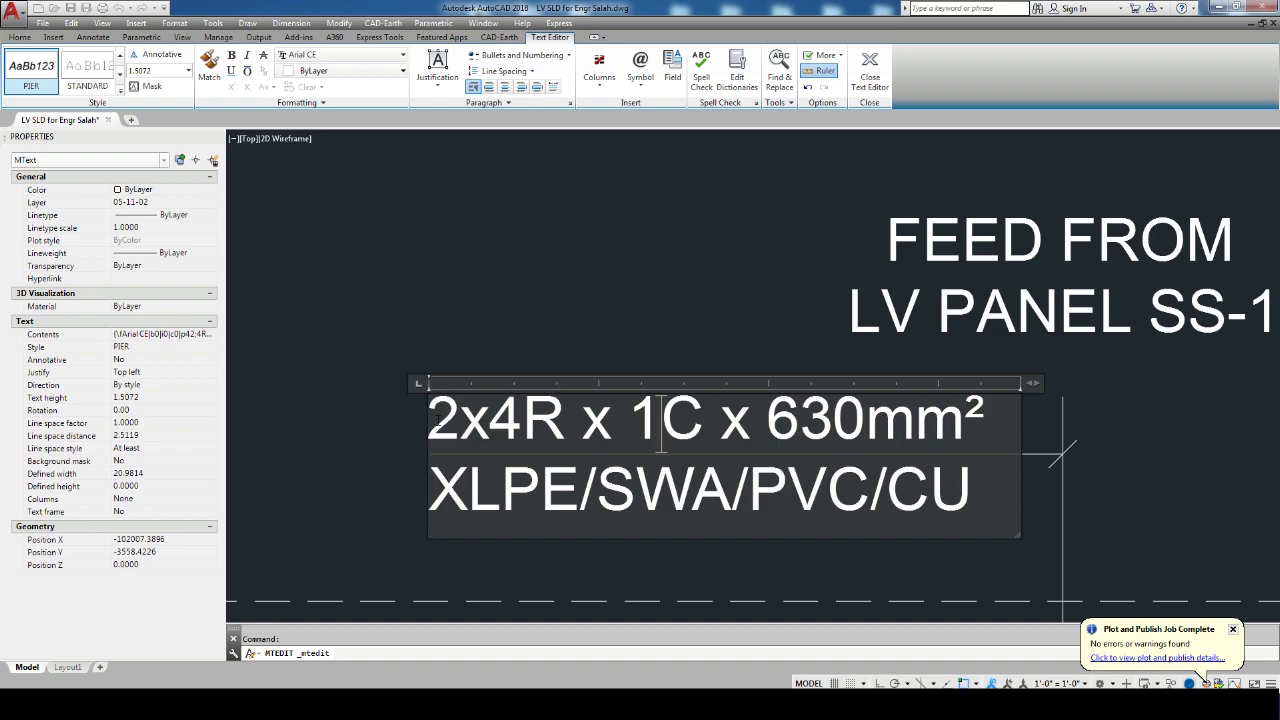
{"action": "key", "text": "Delete"}
{"action": "key", "text": "Delete"}
{"action": "key", "text": "Delete"}
{"action": "key", "text": "Delete"}
{"action": "key", "text": "Delete"}
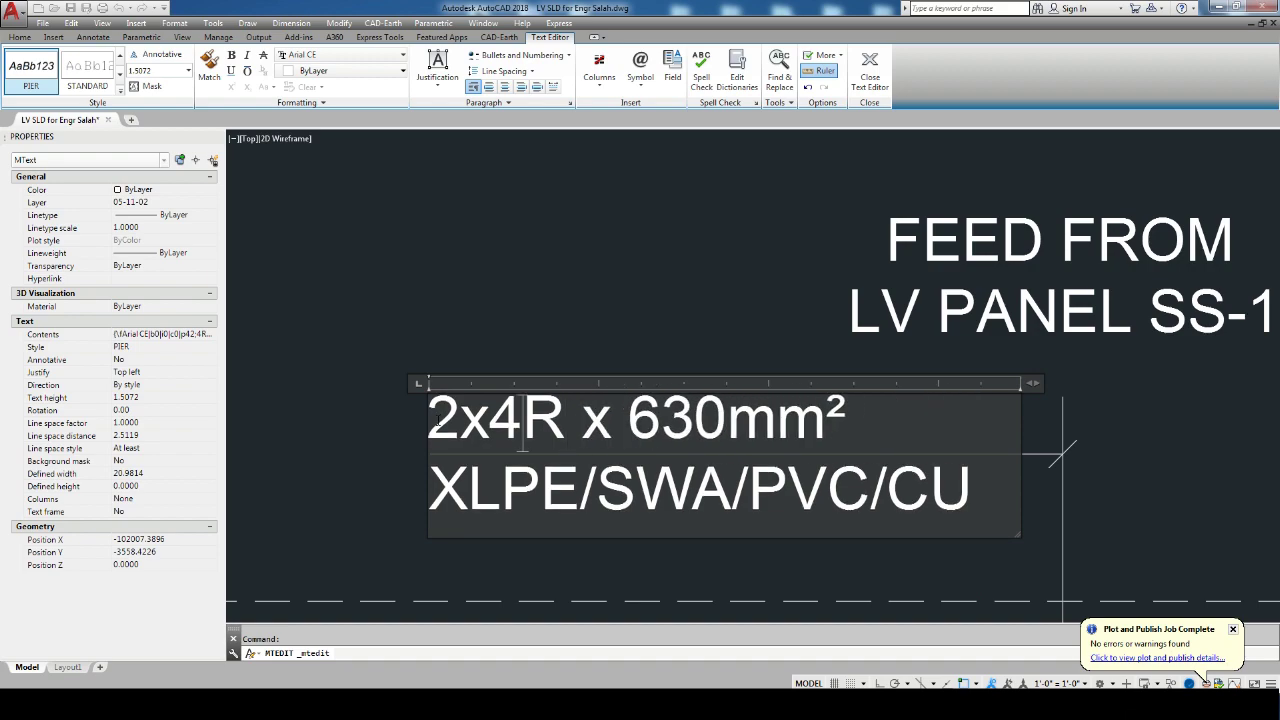
{"action": "type", "text": "R"}
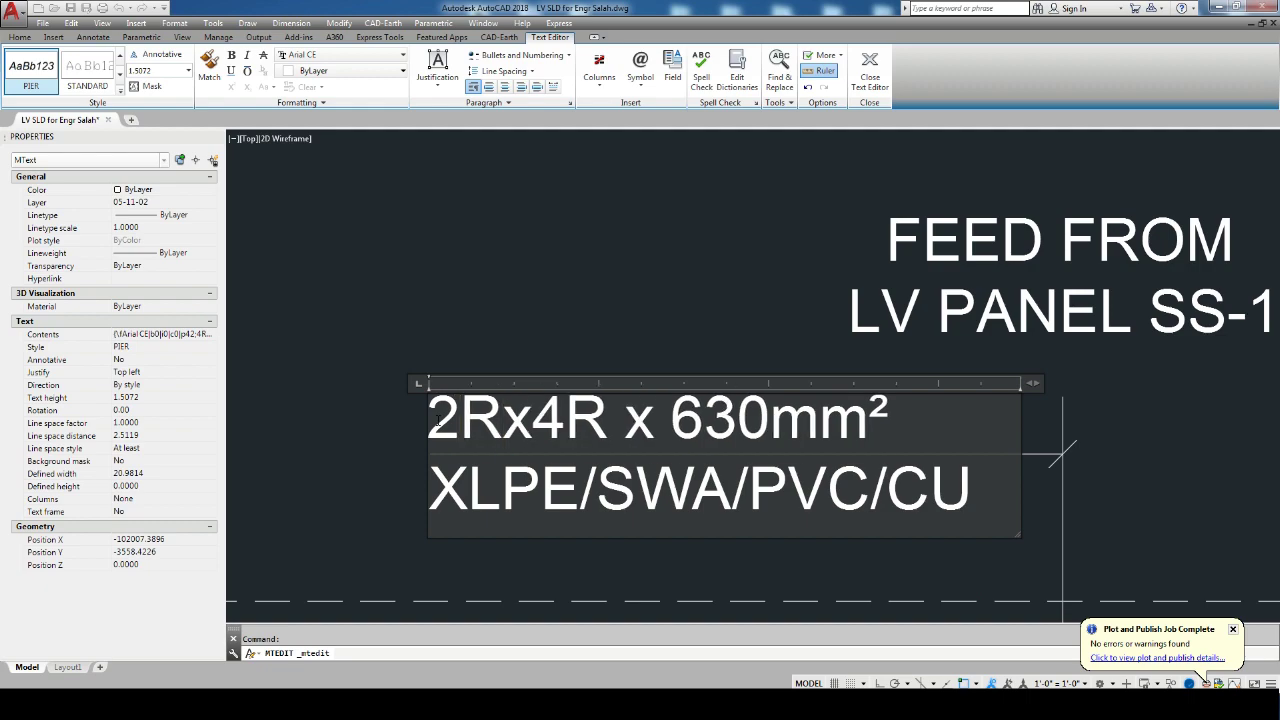
{"action": "left_click", "coordinate": [533, 420]}
{"action": "key", "text": "Delete"}
{"action": "key", "text": "Delete"}
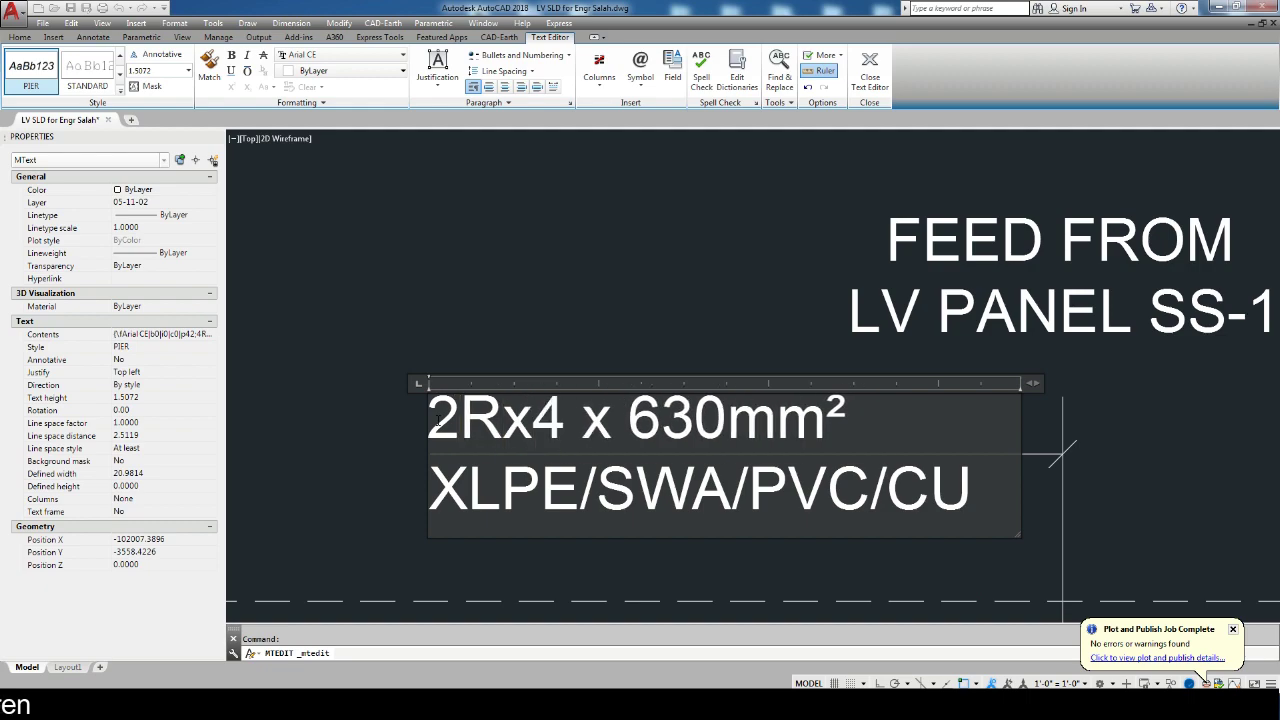
{"action": "type", "text": "C"}
{"action": "left_click", "coordinate": [533, 420]}
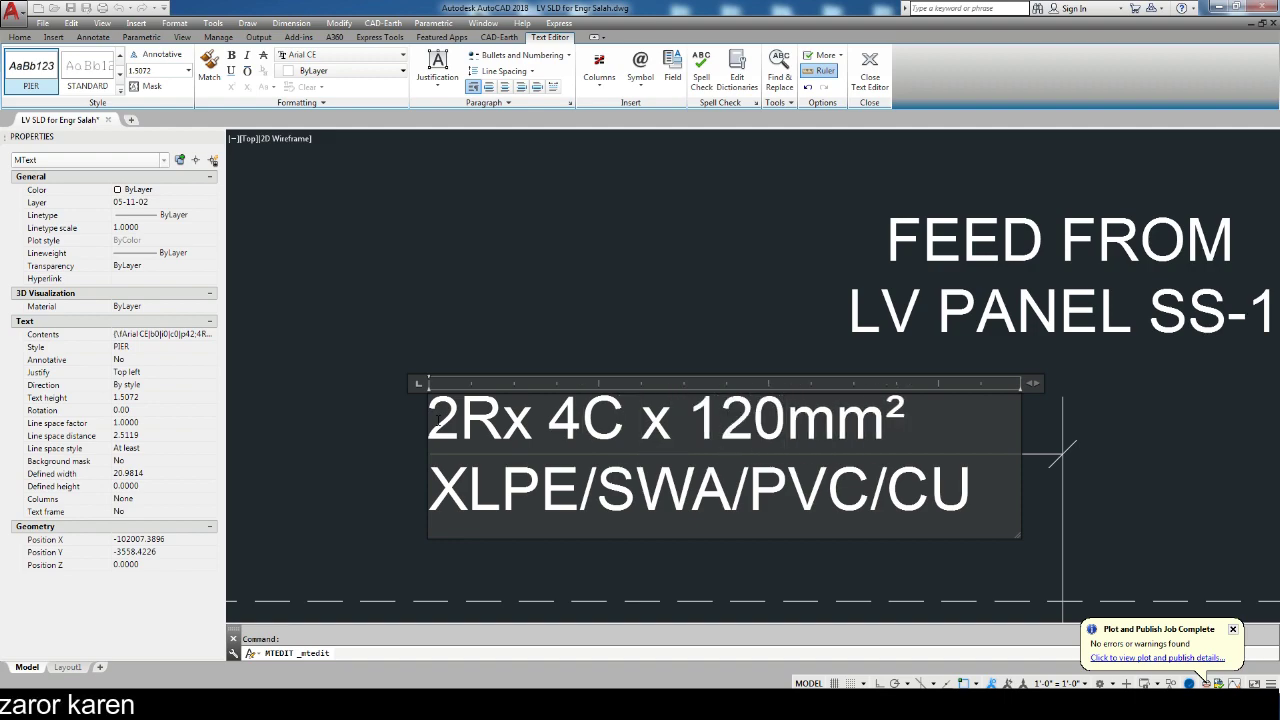
{"action": "scroll", "coordinate": [636, 472], "scroll_direction": "down", "scroll_amount": 2}
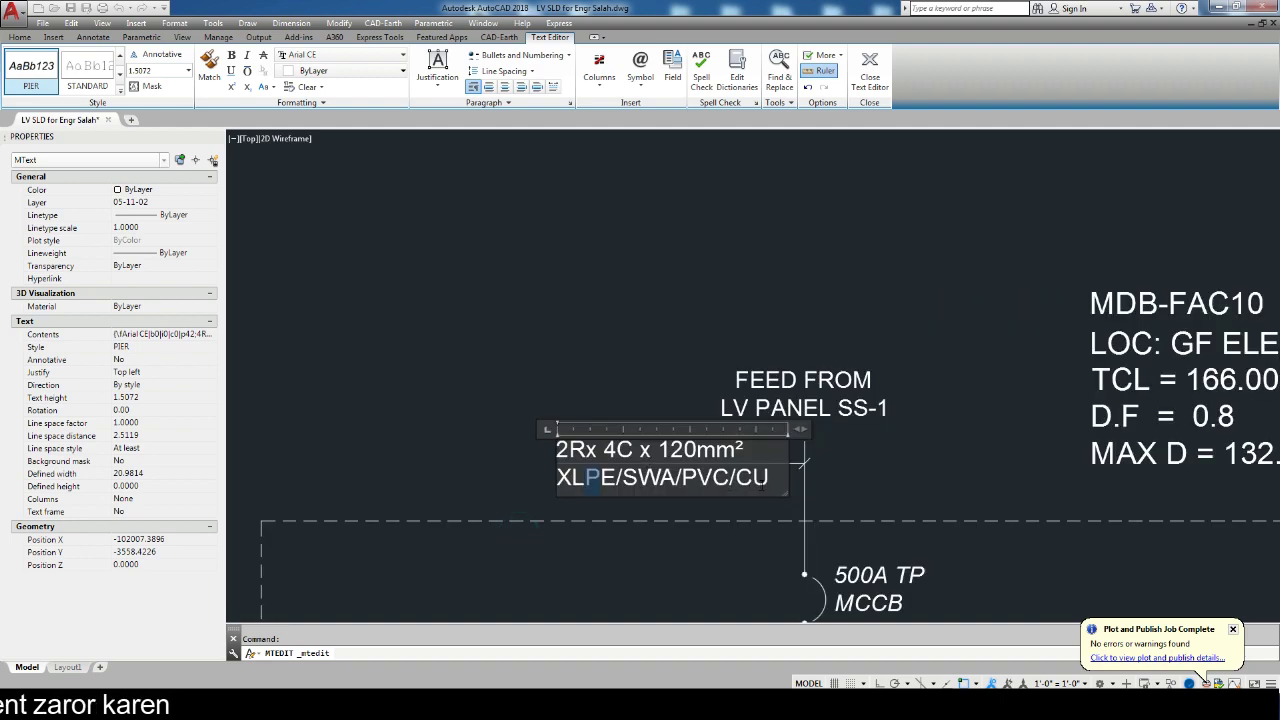
{"action": "left_click_drag", "start_coordinate": [797, 430], "coordinate": [1072, 430]}
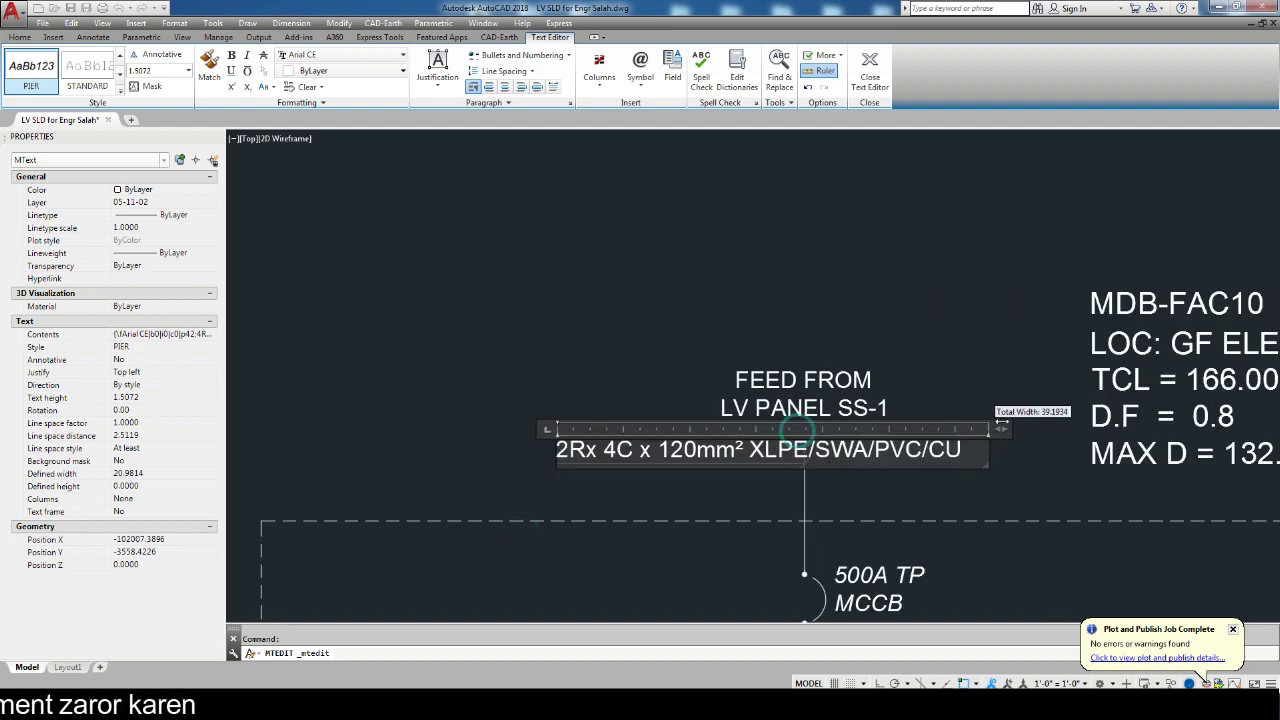
{"action": "left_click", "coordinate": [1110, 416]}
{"action": "left_click", "coordinate": [789, 451]}
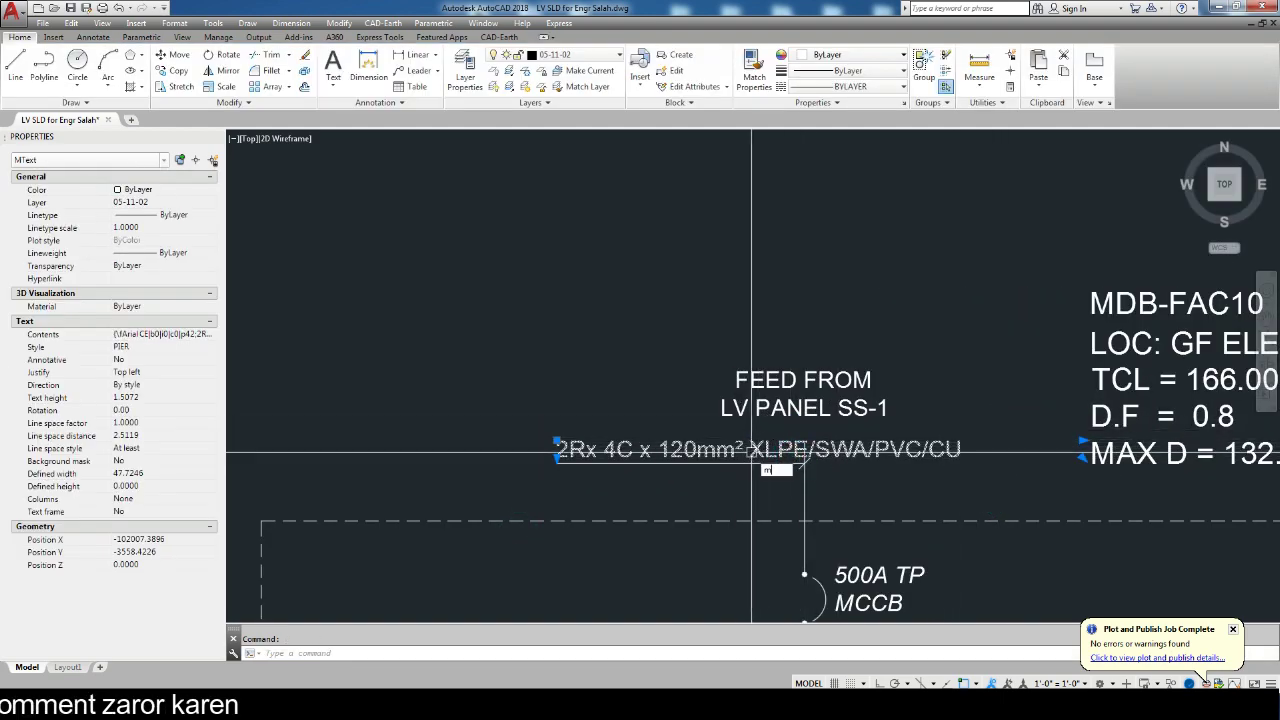
Move the incoming cable label left of the feeder line.
{"action": "key", "text": "m"}
{"action": "key", "text": "Return"}
{"action": "left_click", "coordinate": [740, 287]}
{"action": "left_click", "coordinate": [560, 286]}
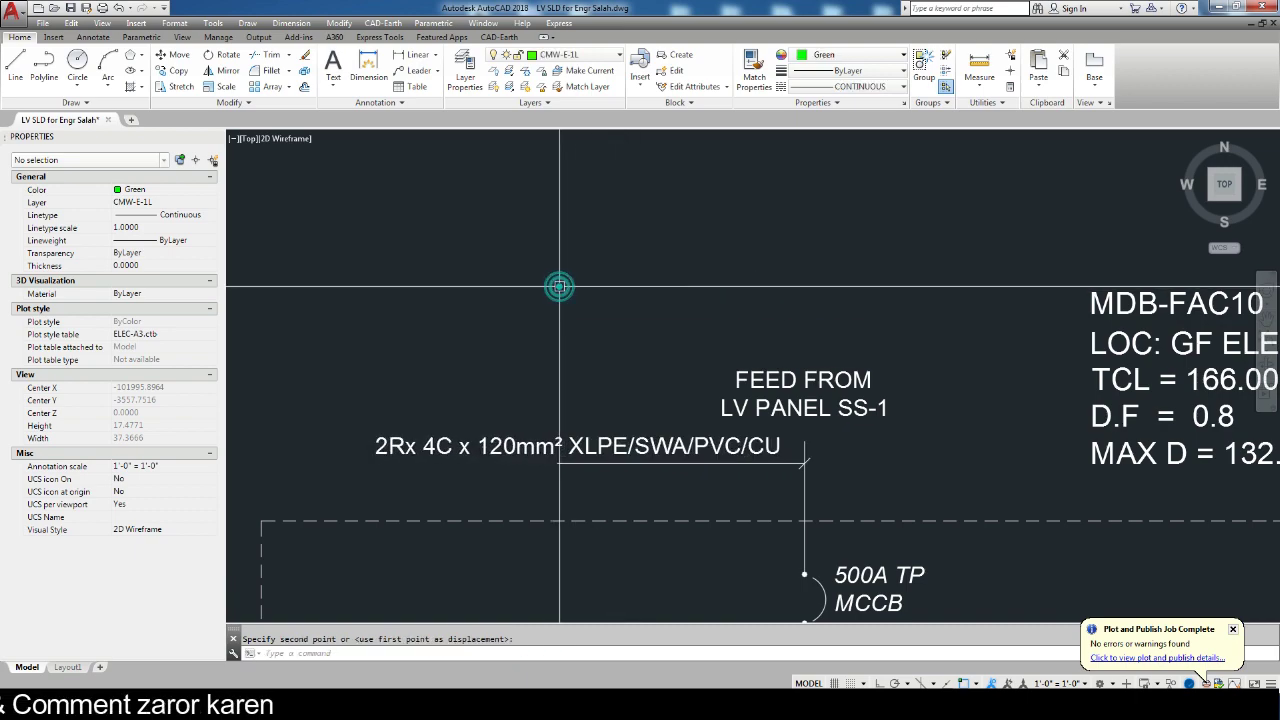
Stretch the end of the cable underline with Ortho (F8) turned on.
{"action": "key", "text": "s"}
{"action": "key", "text": "Return"}
{"action": "scroll", "coordinate": [818, 453], "scroll_direction": "up", "scroll_amount": 2}
{"action": "left_click", "coordinate": [818, 453]}
{"action": "left_click", "coordinate": [771, 423]}
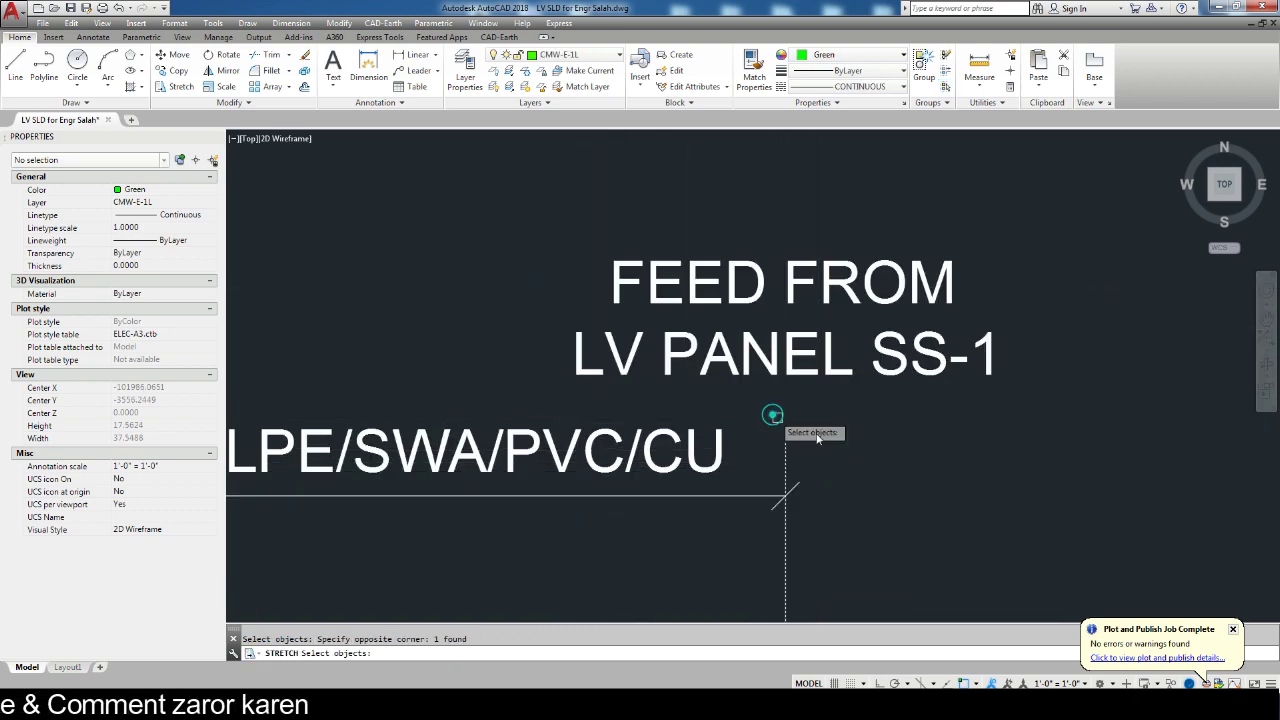
{"action": "key", "text": "Return"}
{"action": "left_click", "coordinate": [965, 495]}
{"action": "key", "text": "F8"}
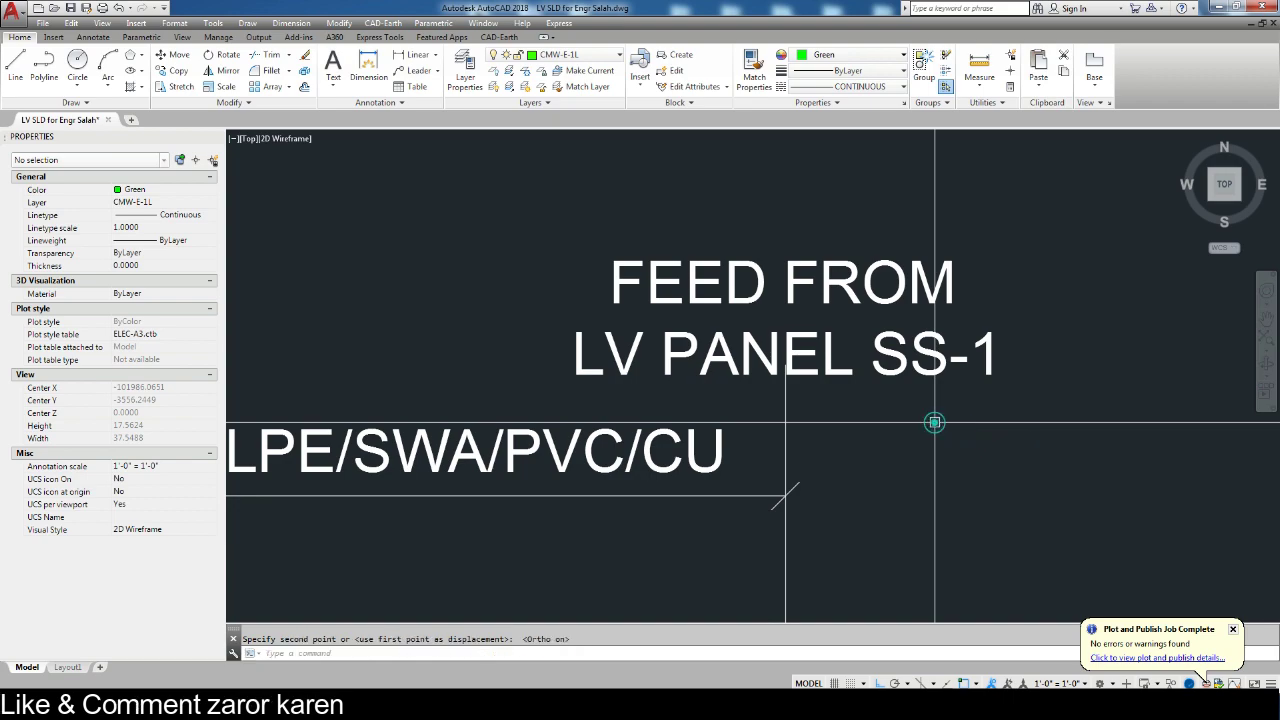
{"action": "left_click", "coordinate": [934, 423]}
{"action": "scroll", "coordinate": [871, 343], "scroll_direction": "down", "scroll_amount": 3}
Raise the FEED FROM LV PANEL SS-1 note slightly.
{"action": "key", "text": "m"}
{"action": "key", "text": "Return"}
{"action": "left_click", "coordinate": [808, 300]}
{"action": "scroll", "coordinate": [853, 272], "scroll_direction": "up", "scroll_amount": 1}
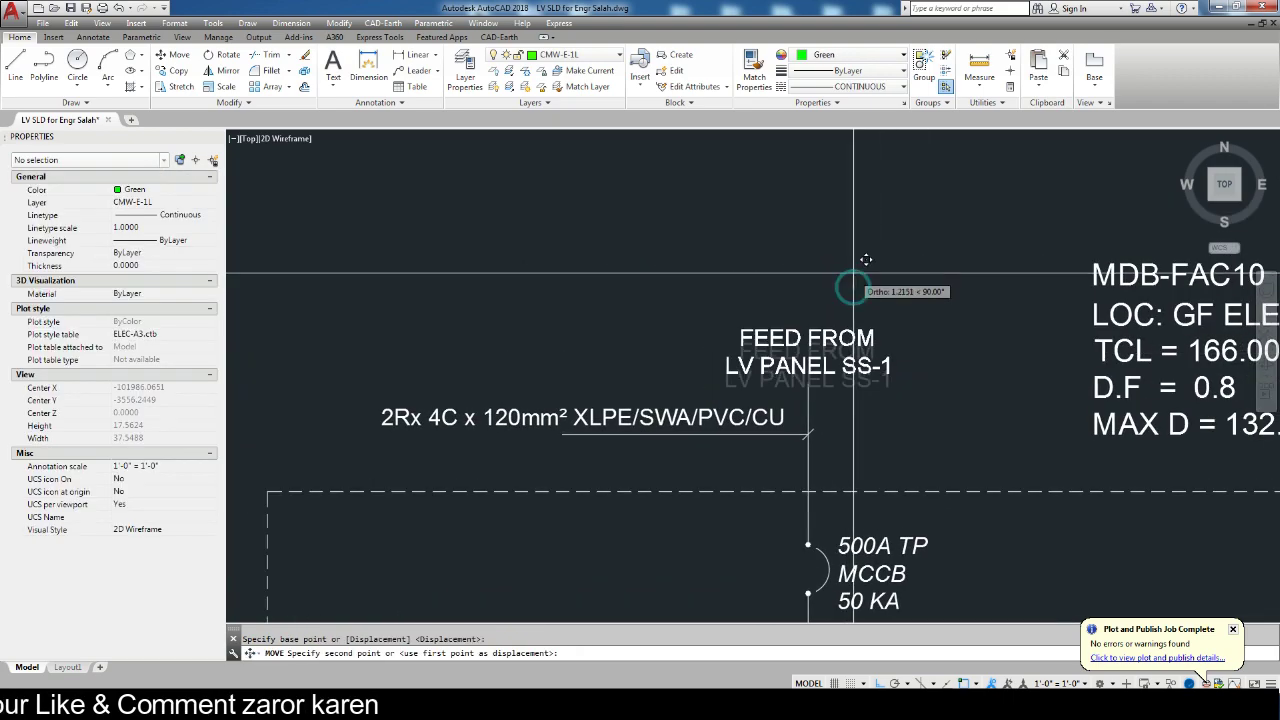
{"action": "left_click", "coordinate": [853, 272]}
{"action": "scroll", "coordinate": [813, 287], "scroll_direction": "down", "scroll_amount": 2}
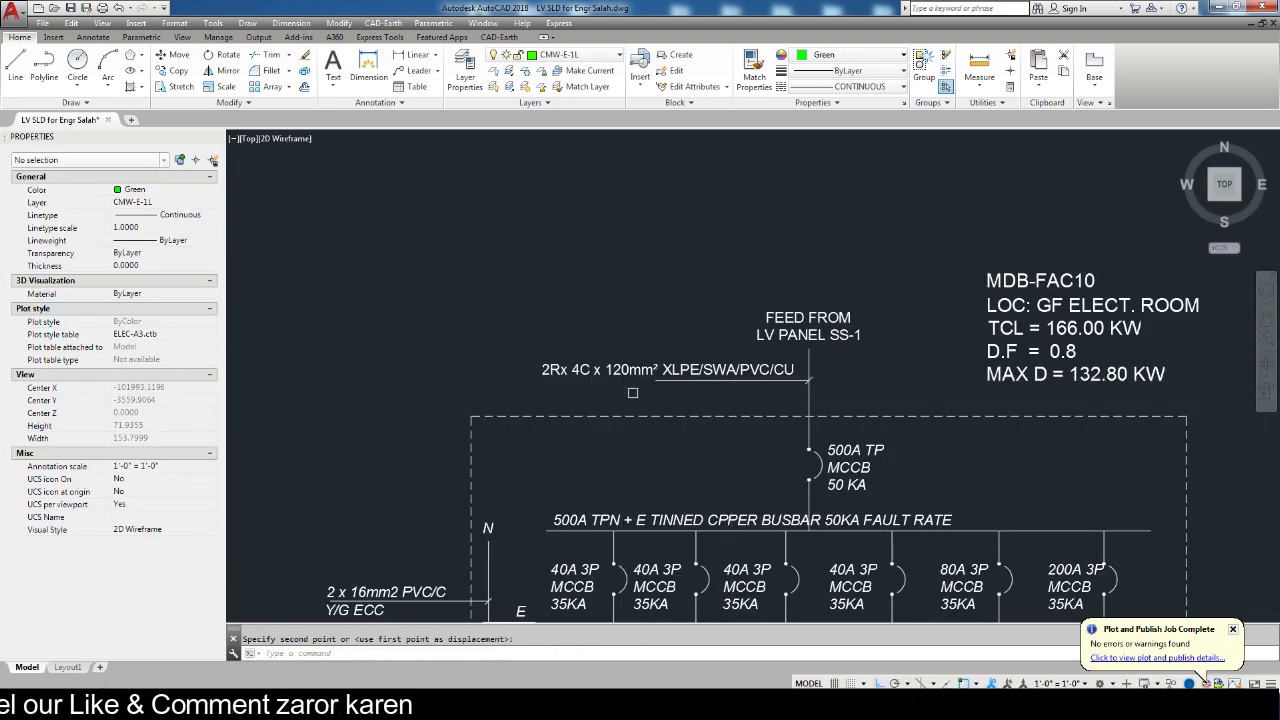
{"action": "scroll", "coordinate": [632, 392], "scroll_direction": "up", "scroll_amount": 2}
Extend the underline's left end further left beneath the cable label.
{"action": "key", "text": "s"}
{"action": "key", "text": "Return"}
{"action": "left_click_drag", "start_coordinate": [710, 350], "coordinate": [670, 378]}
{"action": "key", "text": "Return"}
{"action": "left_click", "coordinate": [692, 379]}
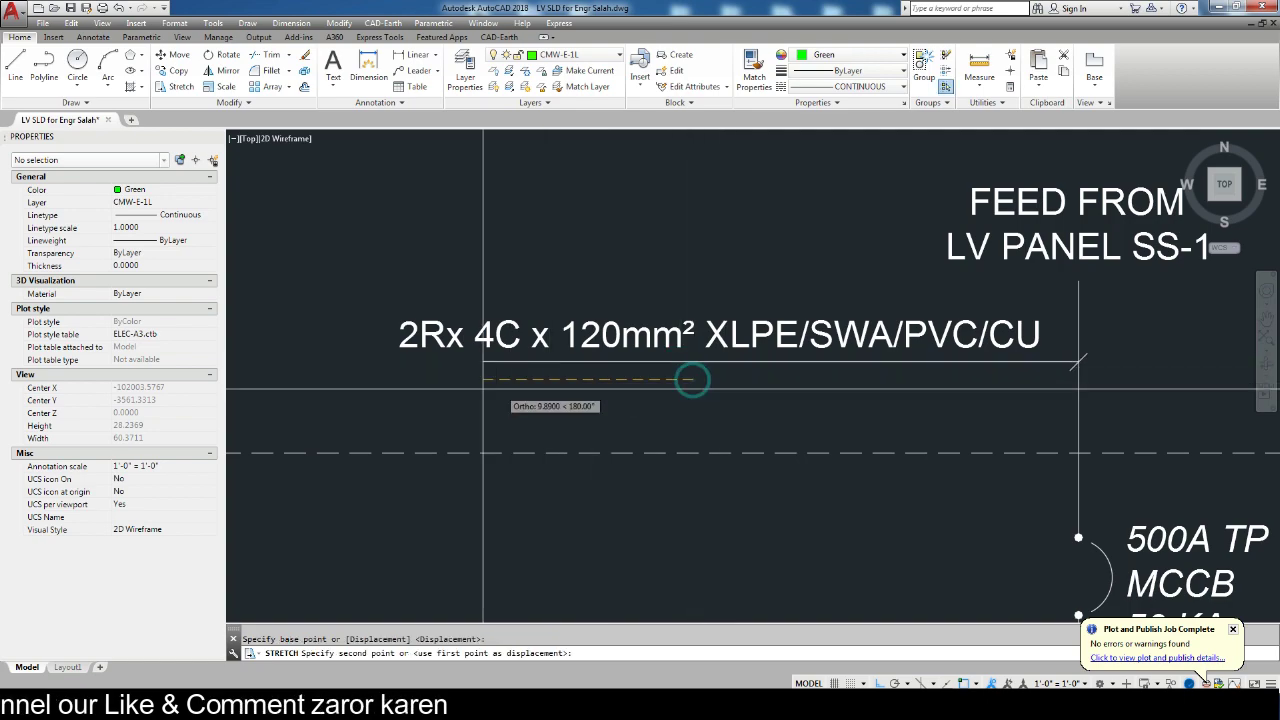
{"action": "left_click", "coordinate": [404, 387]}
{"action": "scroll", "coordinate": [404, 387], "scroll_direction": "down", "scroll_amount": 1}
{"action": "scroll", "coordinate": [713, 390], "scroll_direction": "down", "scroll_amount": 1}
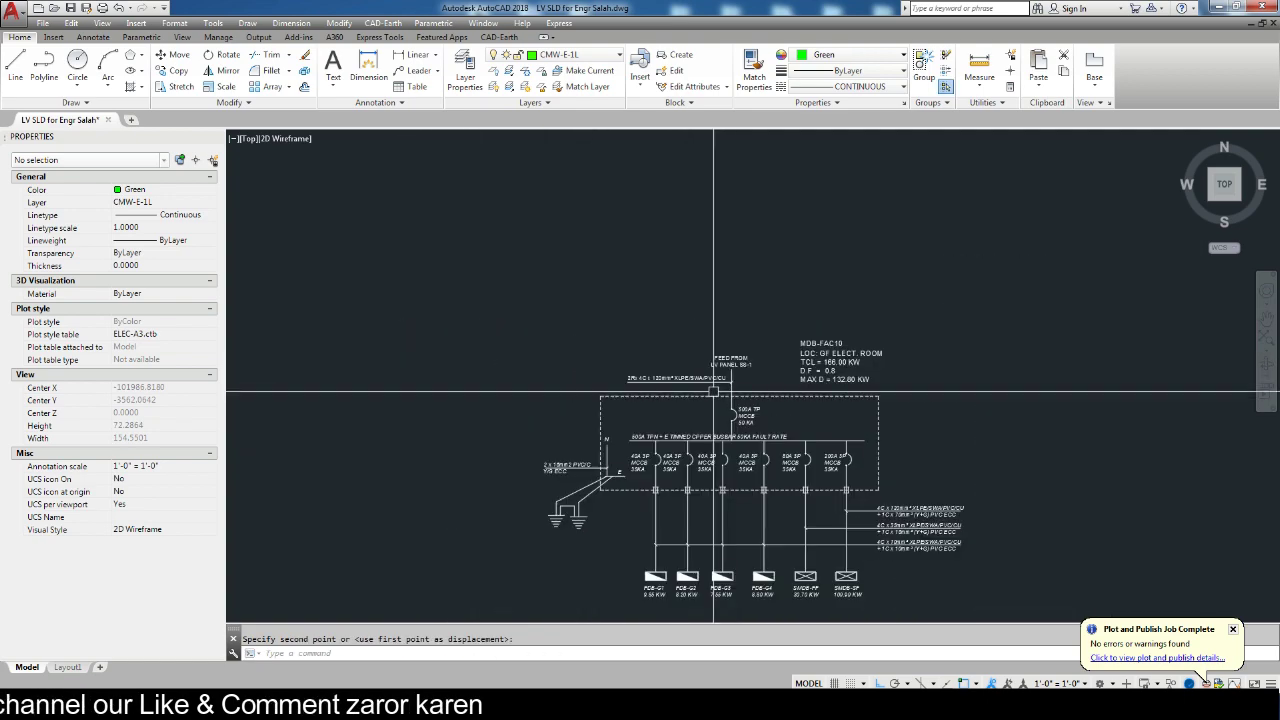
{"action": "scroll", "coordinate": [886, 537], "scroll_direction": "up", "scroll_amount": 1}
{"action": "scroll", "coordinate": [886, 537], "scroll_direction": "up", "scroll_amount": 4}
{"action": "scroll", "coordinate": [900, 500], "scroll_direction": "up", "scroll_amount": 2}
Paste the ECC line from an outgoing cable label as a second line of the incoming label.
{"action": "scroll", "coordinate": [910, 490], "scroll_direction": "up", "scroll_amount": 2}
{"action": "double_click", "coordinate": [912, 482]}
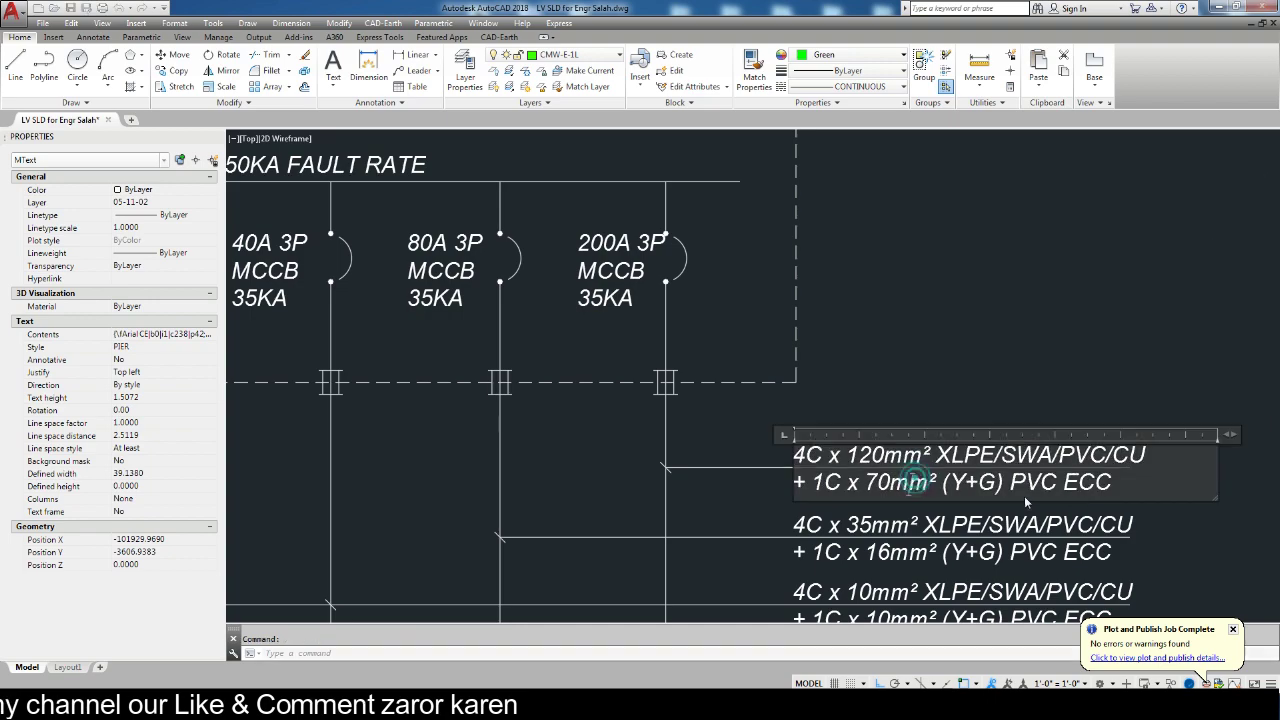
{"action": "left_click", "coordinate": [750, 486]}
{"action": "scroll", "coordinate": [750, 509], "scroll_direction": "down", "scroll_amount": 3}
{"action": "scroll", "coordinate": [700, 400], "scroll_direction": "down", "scroll_amount": 2}
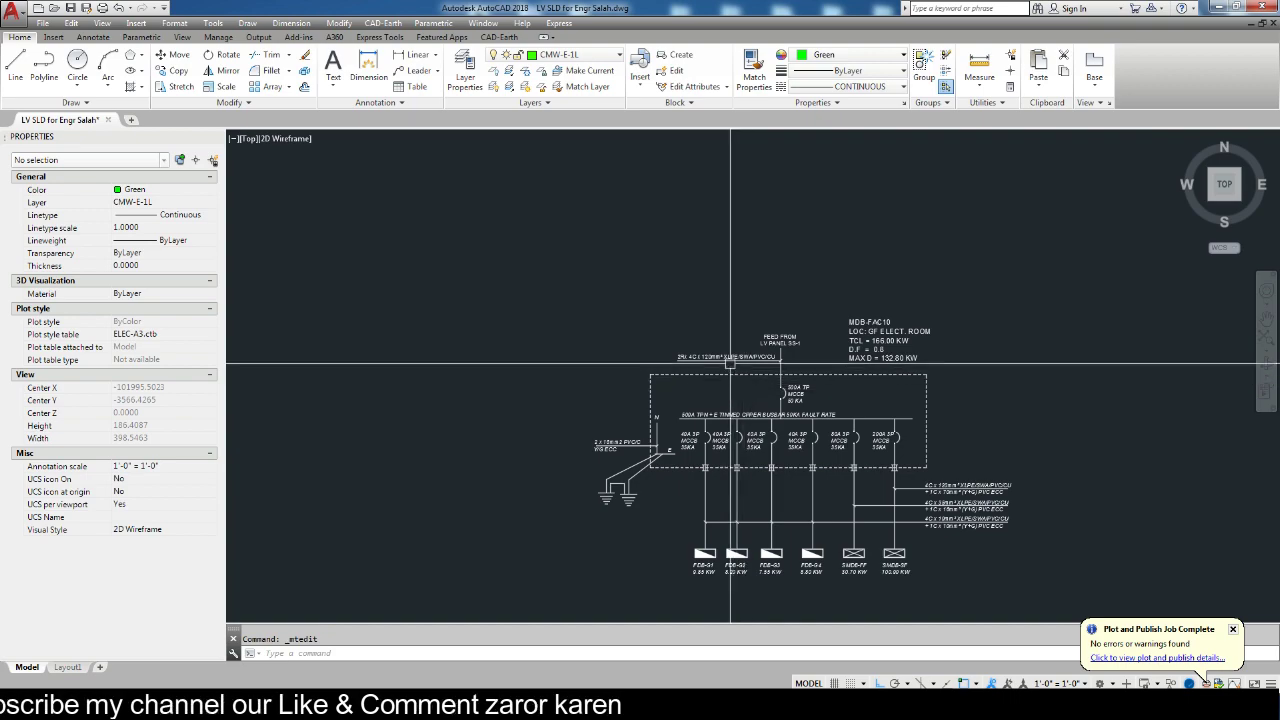
{"action": "scroll", "coordinate": [743, 360], "scroll_direction": "up", "scroll_amount": 5}
{"action": "double_click", "coordinate": [815, 332]}
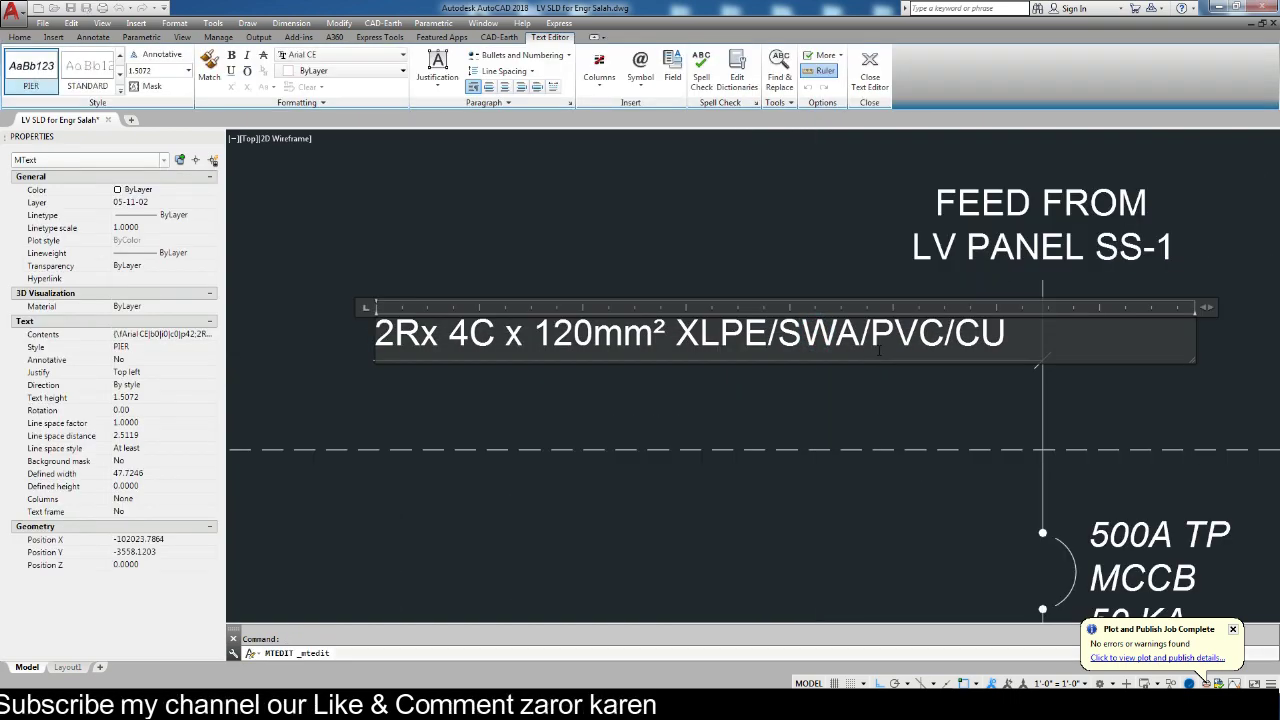
{"action": "key", "text": "Return"}
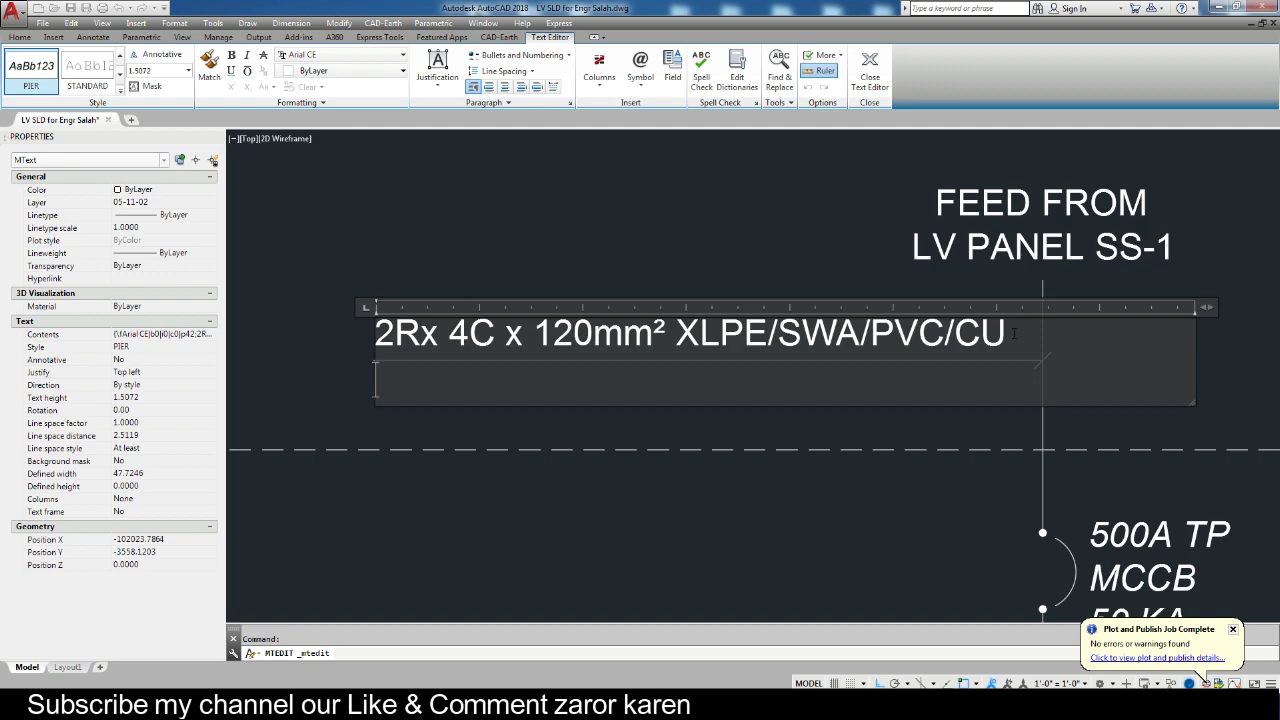
{"action": "key", "text": "ctrl+v"}
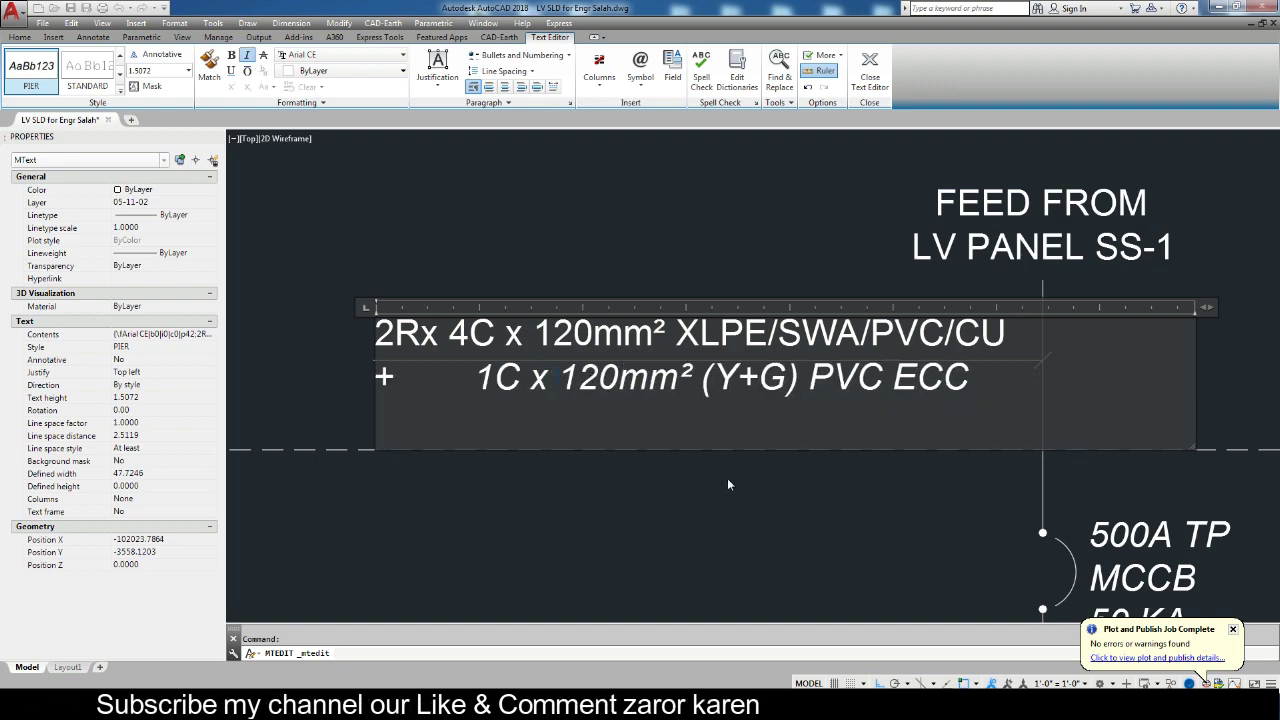
{"action": "left_click", "coordinate": [766, 509]}
Prefix the ECC line with '+' and a tab to read + 1C x 120mm² (Y+G) PVC ECC.
{"action": "left_click", "coordinate": [480, 378]}
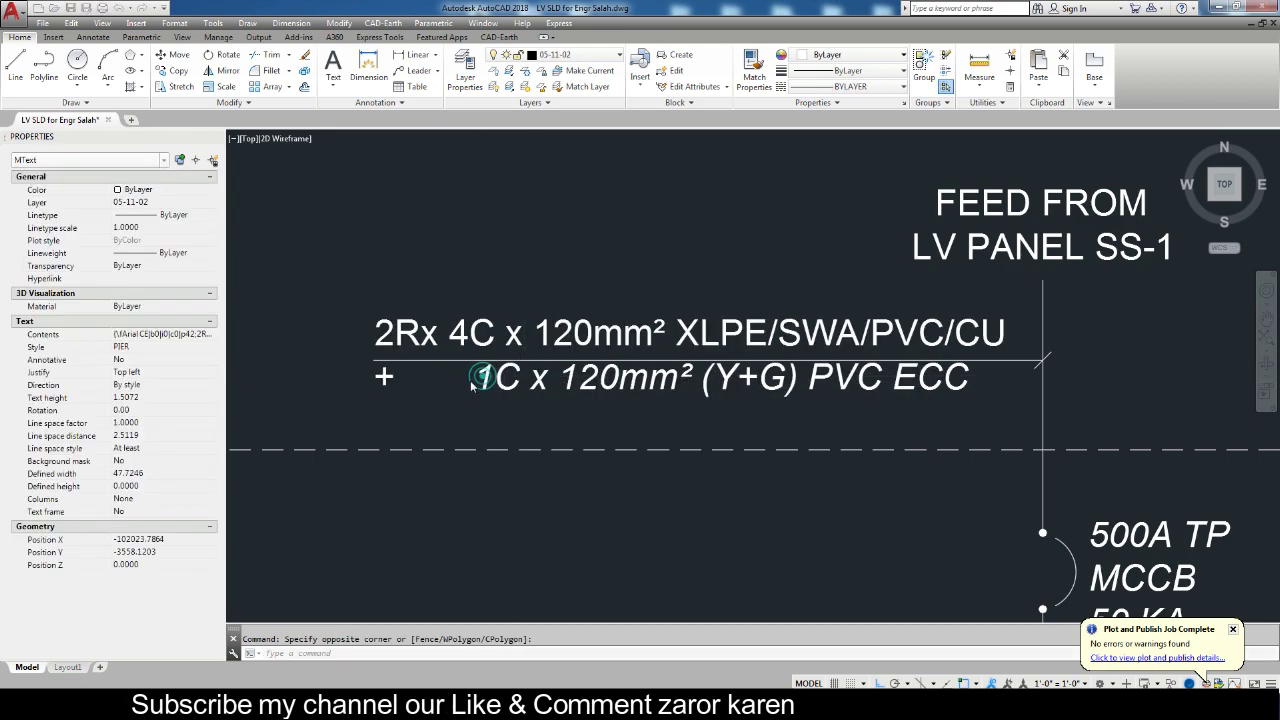
{"action": "double_click", "coordinate": [480, 378]}
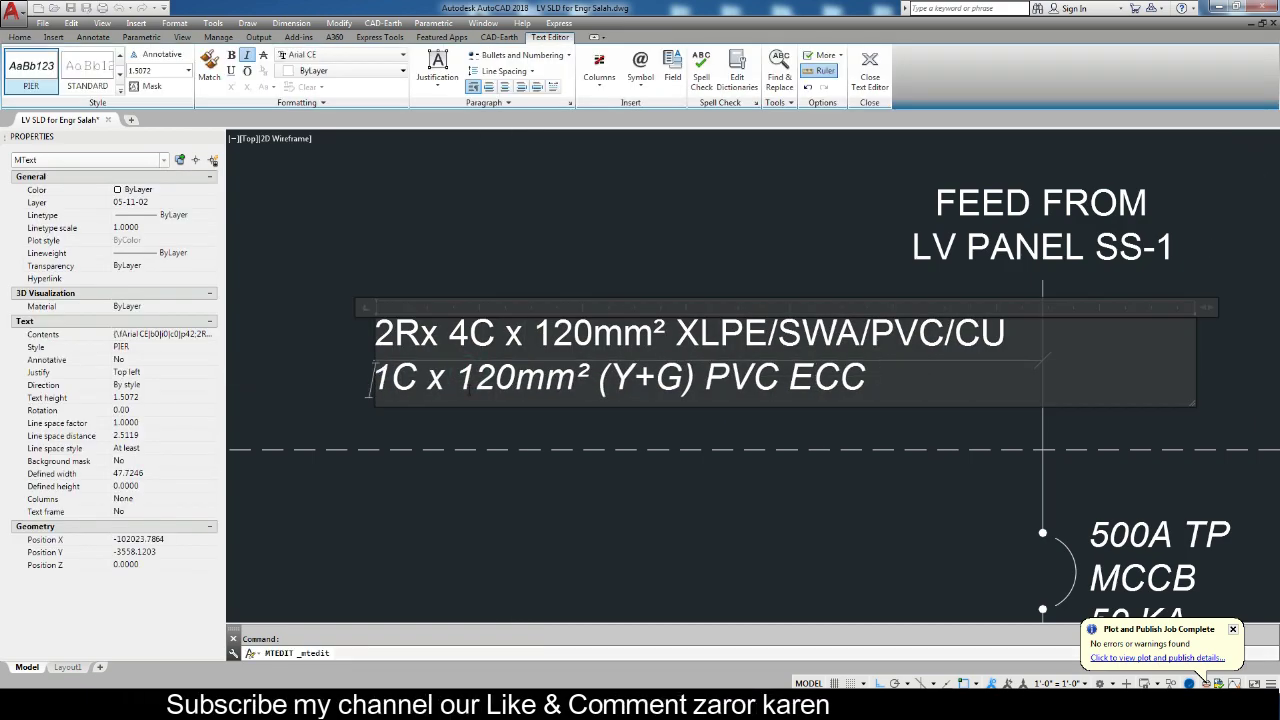
{"action": "type", "text": "+"}
{"action": "key", "text": "Tab"}
{"action": "left_click", "coordinate": [461, 494]}
Nudge the incoming cable MText slightly to a new position.
{"action": "scroll", "coordinate": [485, 470], "scroll_direction": "down", "scroll_amount": 2}
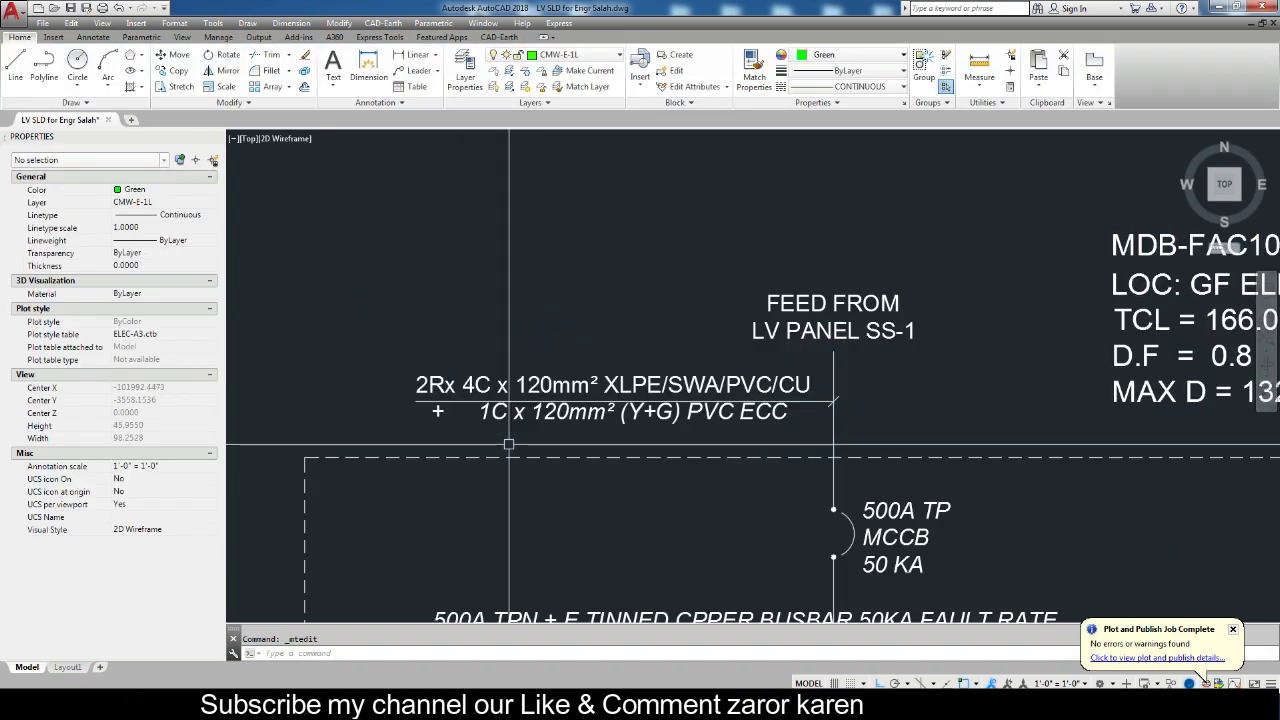
{"action": "scroll", "coordinate": [641, 420], "scroll_direction": "up", "scroll_amount": 2}
{"action": "left_click", "coordinate": [608, 405]}
{"action": "key", "text": "m"}
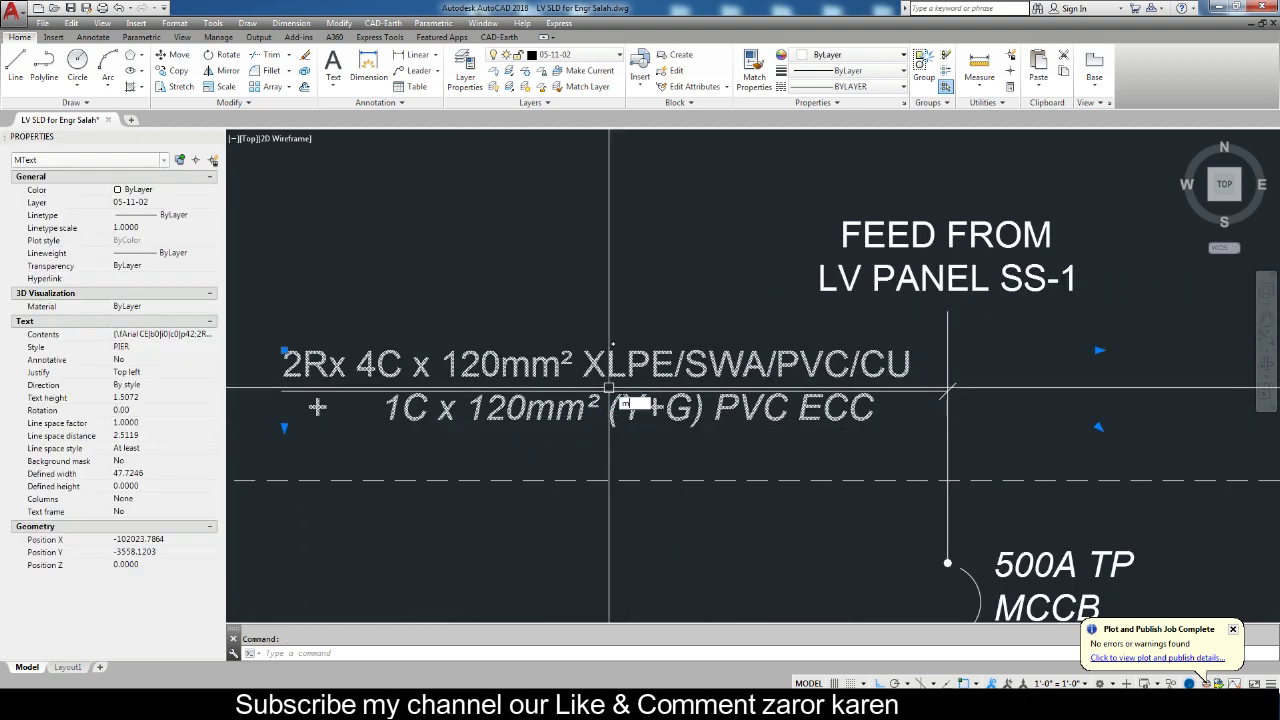
{"action": "key", "text": "Return"}
{"action": "left_click", "coordinate": [598, 251]}
{"action": "left_click", "coordinate": [600, 254]}
{"action": "scroll", "coordinate": [600, 300], "scroll_direction": "down", "scroll_amount": 3}
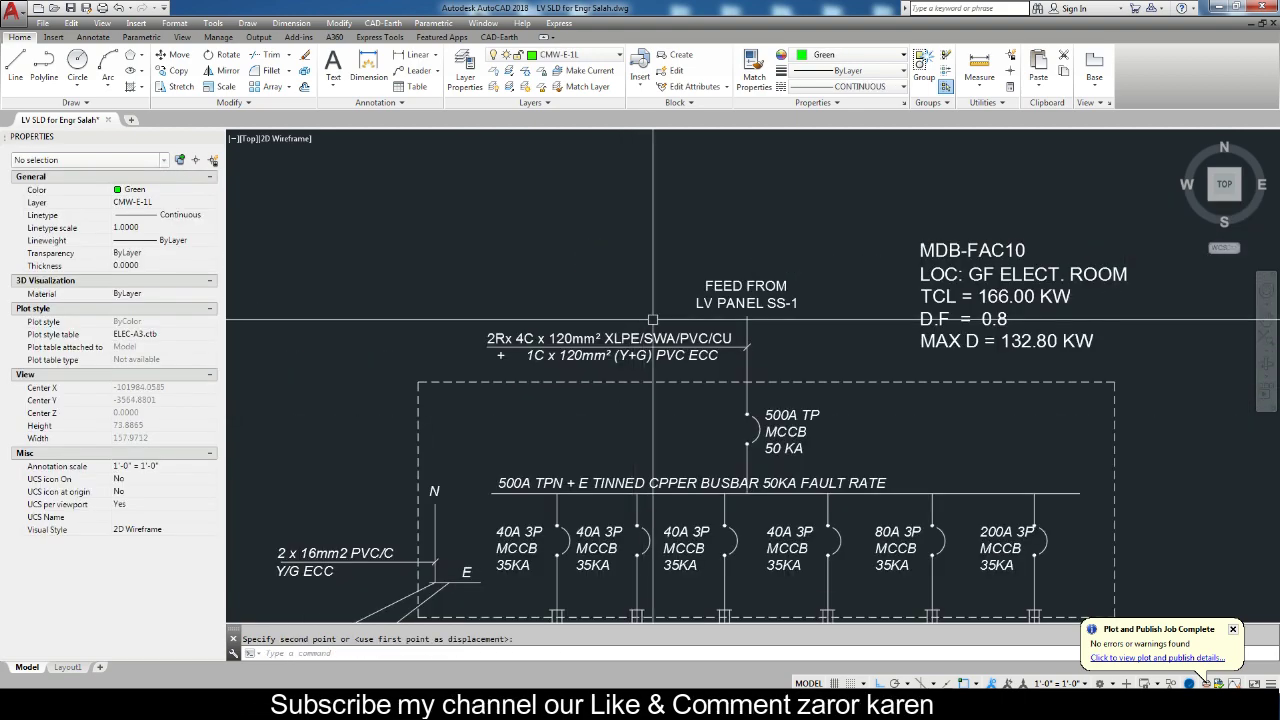
{"action": "scroll", "coordinate": [773, 328], "scroll_direction": "up", "scroll_amount": 2}
Stretch the FEED FROM LV PANEL SS-1 label higher up.
{"action": "left_click", "coordinate": [874, 317]}
{"action": "left_click", "coordinate": [690, 240]}
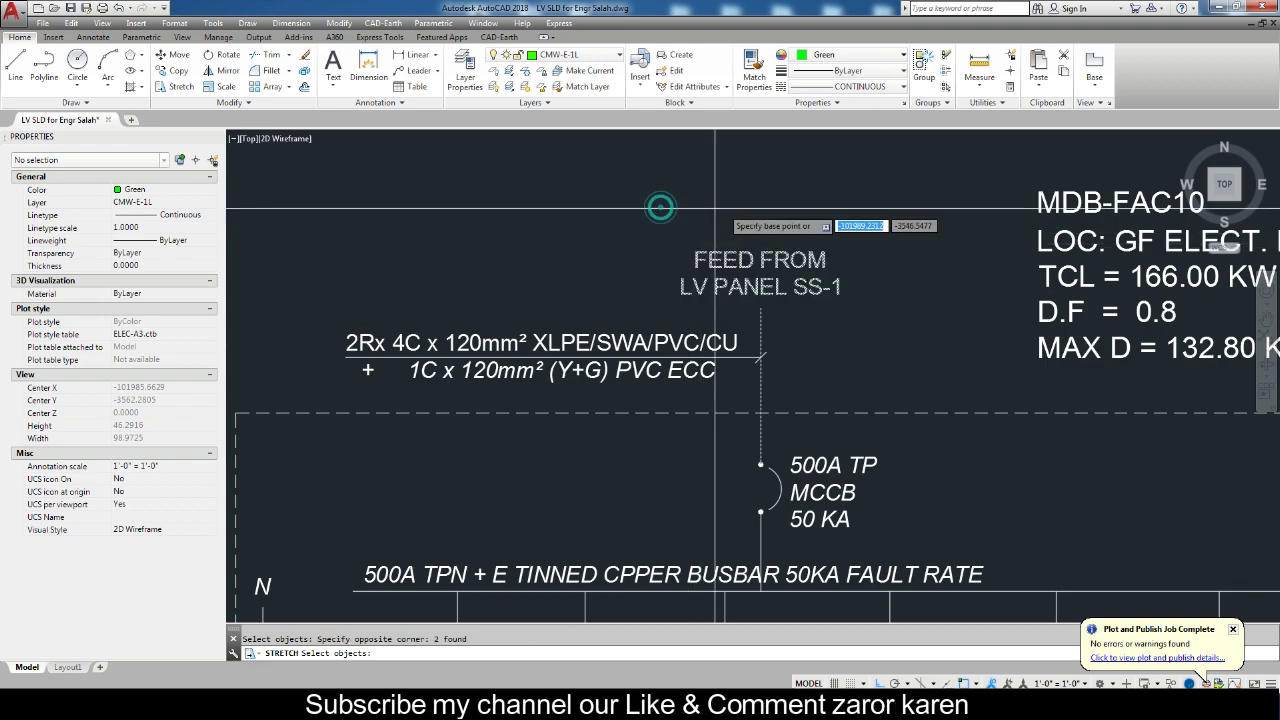
{"action": "key", "text": "Return"}
{"action": "left_click", "coordinate": [771, 210]}
{"action": "left_click", "coordinate": [775, 156]}
{"action": "scroll", "coordinate": [775, 300], "scroll_direction": "down", "scroll_amount": 2}
{"action": "scroll", "coordinate": [700, 300], "scroll_direction": "up", "scroll_amount": 2}
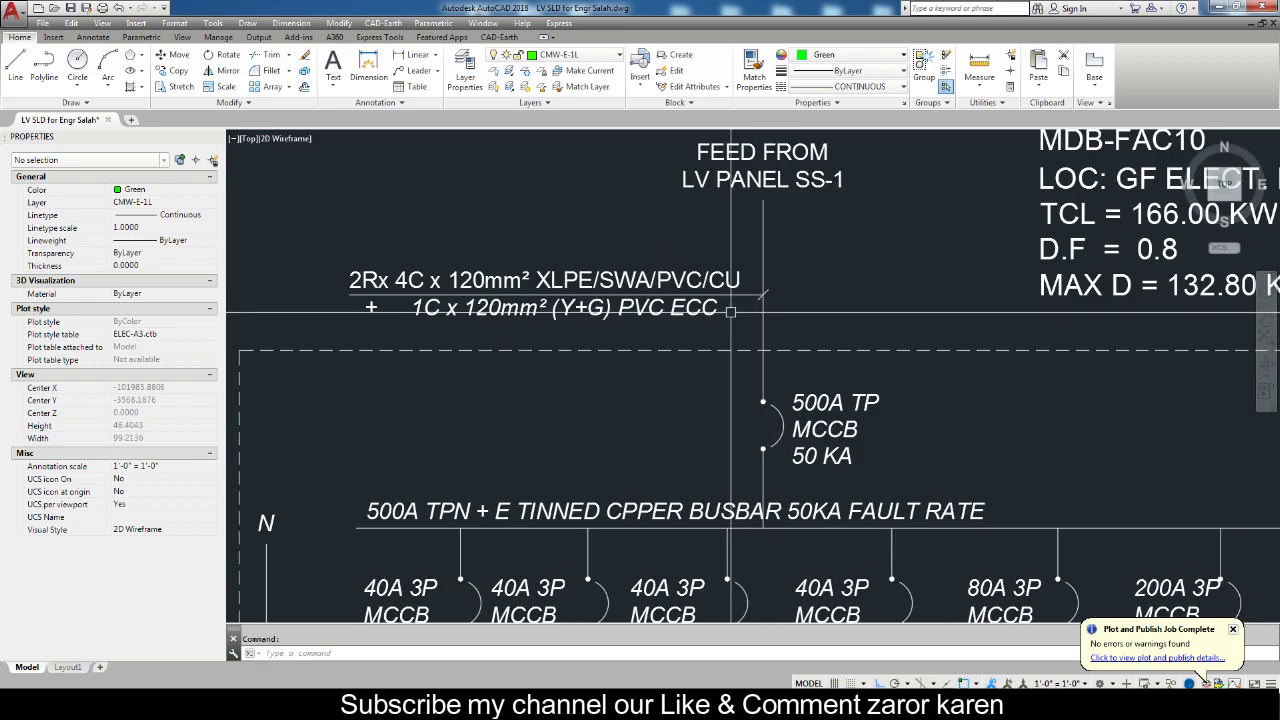
Move the 120mm² cable and ECC text just below the FEED FROM label.
{"action": "left_click", "coordinate": [700, 307]}
{"action": "left_click", "coordinate": [663, 250]}
{"action": "left_click", "coordinate": [820, 312]}
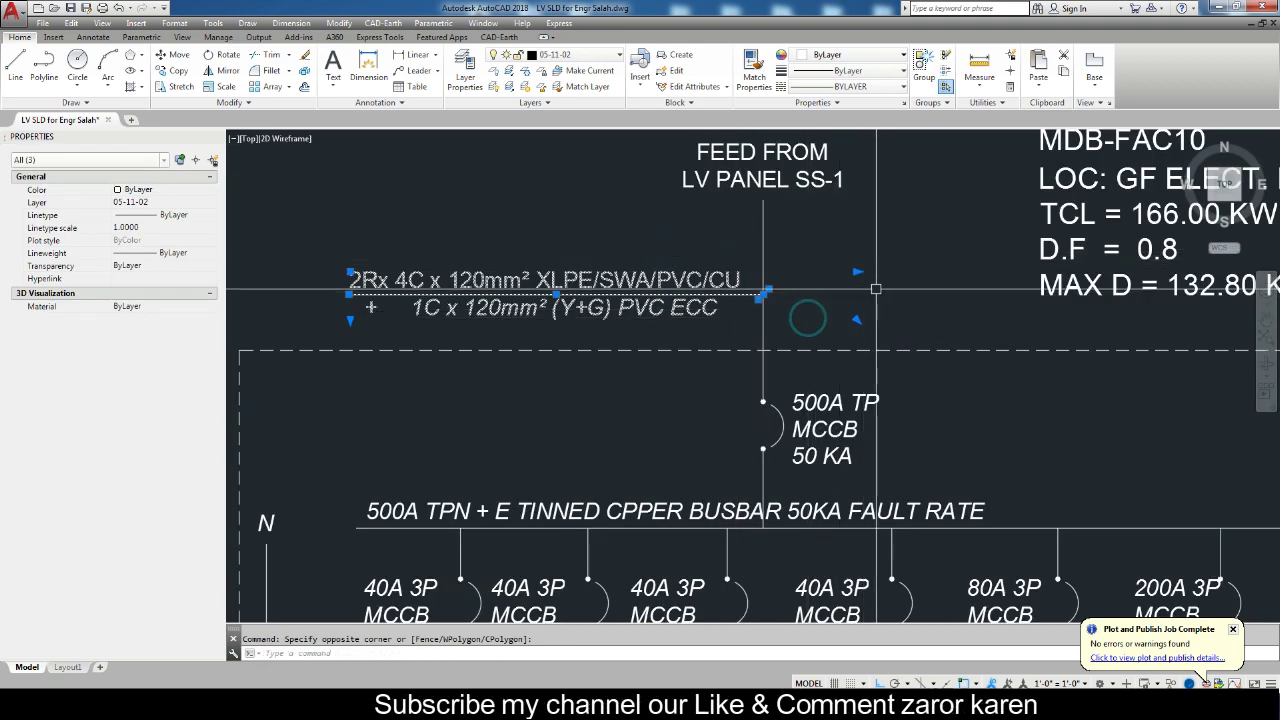
{"action": "type", "text": "m"}
{"action": "key", "text": "Return"}
{"action": "left_click", "coordinate": [915, 229]}
{"action": "left_click", "coordinate": [915, 213]}
{"action": "scroll", "coordinate": [800, 250], "scroll_direction": "down", "scroll_amount": 3}
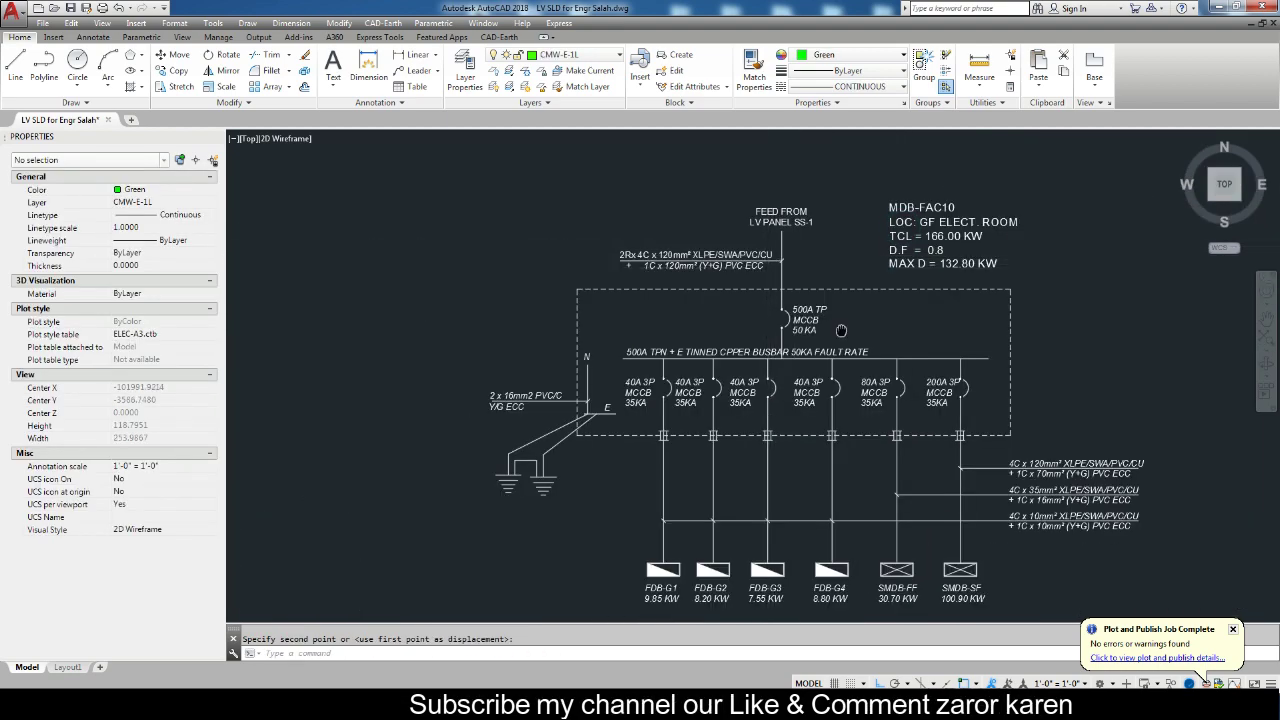
{"action": "scroll", "coordinate": [716, 404], "scroll_direction": "up", "scroll_amount": 1}
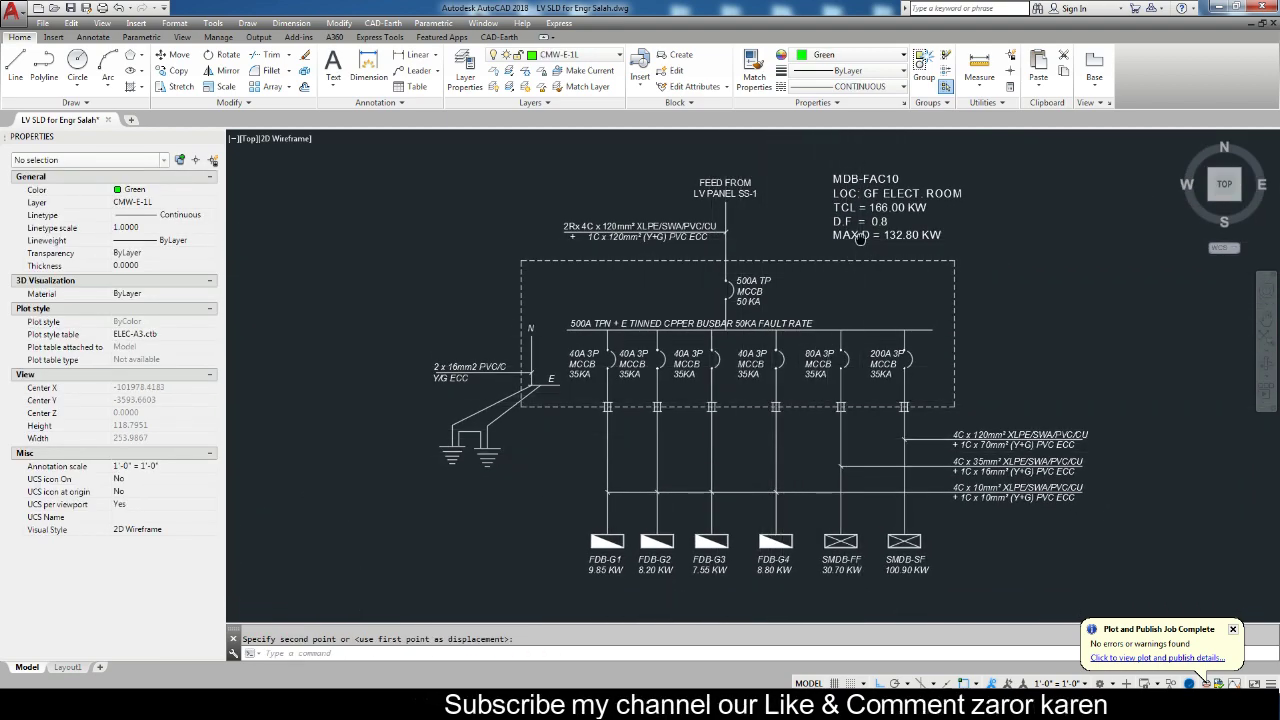
{"action": "middle_click_drag", "start_coordinate": [867, 209], "coordinate": [867, 226]}
Move the MDB-FAC10 and LOC: GF ELECT. ROOM lines inside the dashed panel box.
{"action": "scroll", "coordinate": [886, 196], "scroll_direction": "up", "scroll_amount": 2}
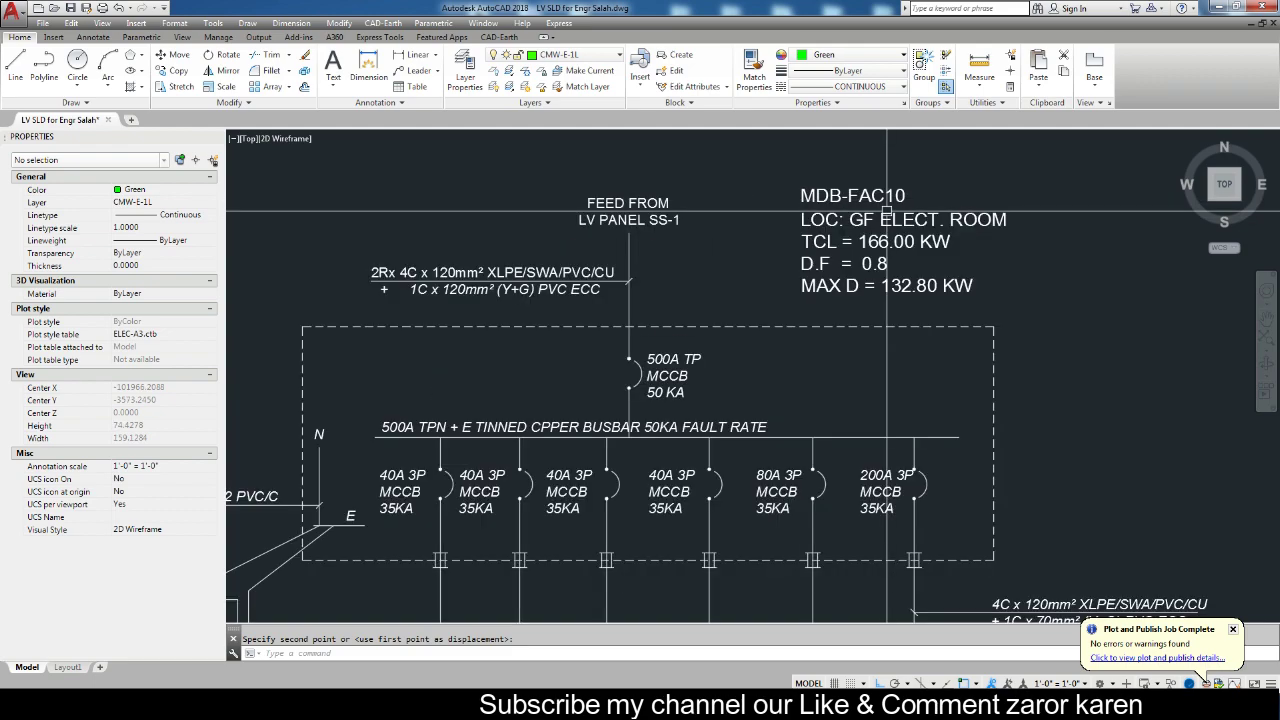
{"action": "left_click", "coordinate": [882, 219]}
{"action": "left_click", "coordinate": [882, 189]}
{"action": "scroll", "coordinate": [882, 189], "scroll_direction": "down", "scroll_amount": 3}
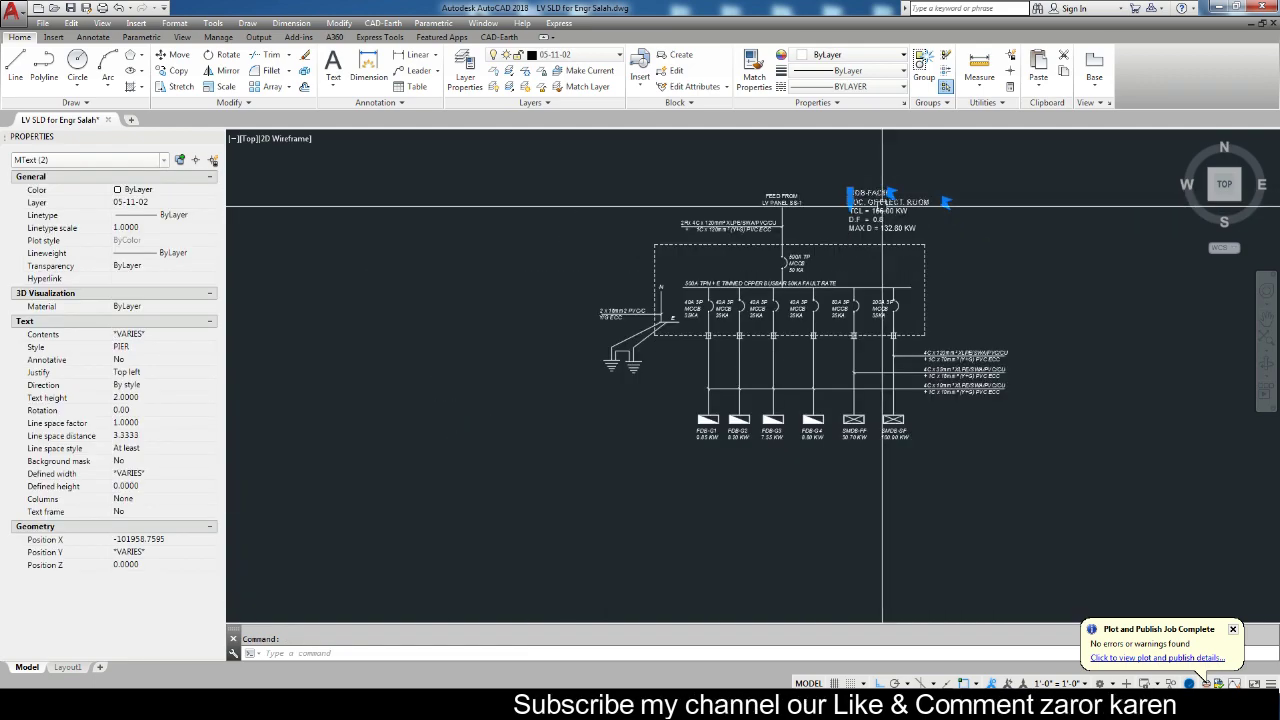
{"action": "type", "text": "m"}
{"action": "key", "text": "space"}
{"action": "left_click", "coordinate": [882, 196]}
{"action": "scroll", "coordinate": [702, 248], "scroll_direction": "up", "scroll_amount": 6}
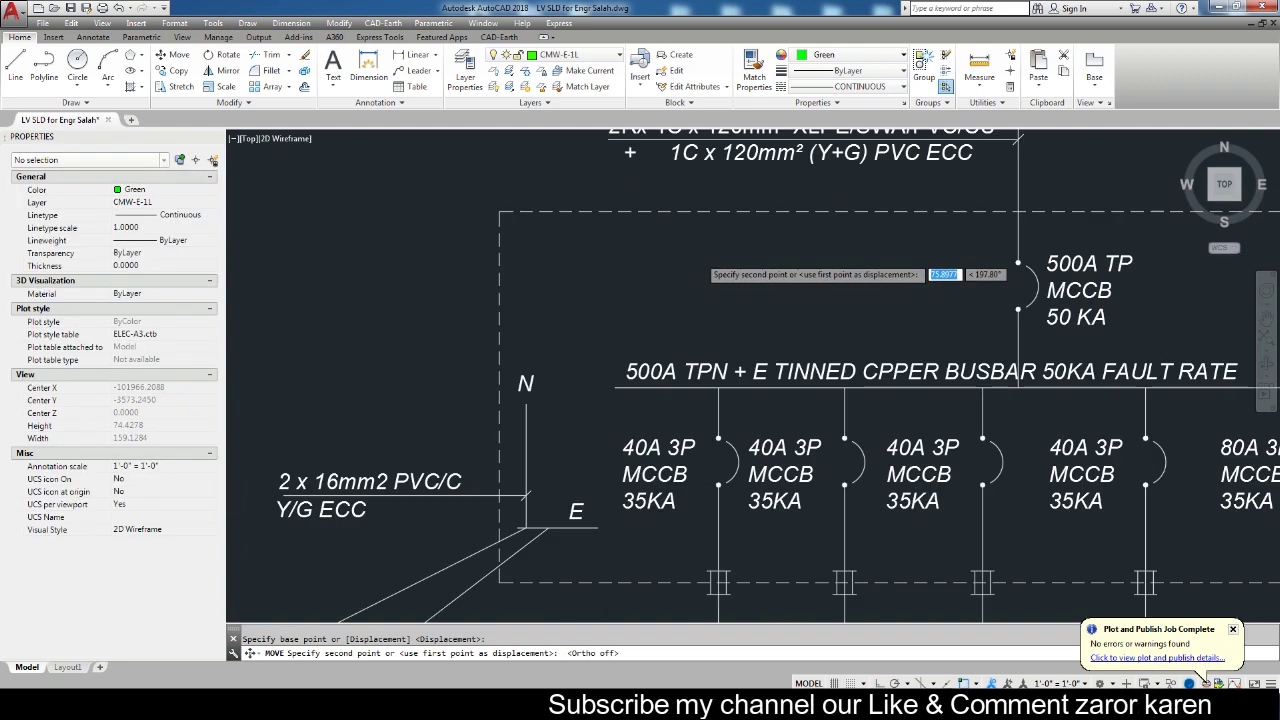
{"action": "left_click", "coordinate": [695, 234]}
{"action": "scroll", "coordinate": [700, 240], "scroll_direction": "down", "scroll_amount": 5}
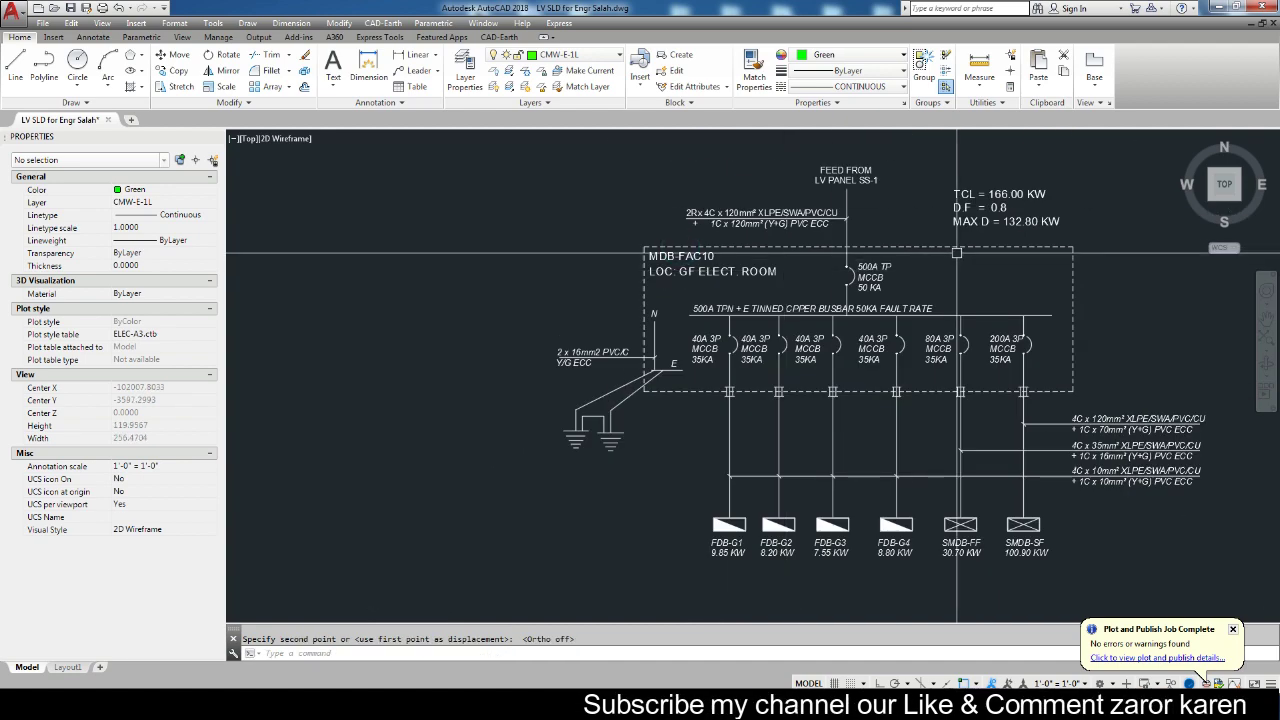
{"action": "scroll", "coordinate": [997, 245], "scroll_direction": "up", "scroll_amount": 1}
Move the TCL, D.F and MAX D summary below the FDB/SMDB boards.
{"action": "left_click", "coordinate": [1058, 250]}
{"action": "left_click", "coordinate": [870, 200]}
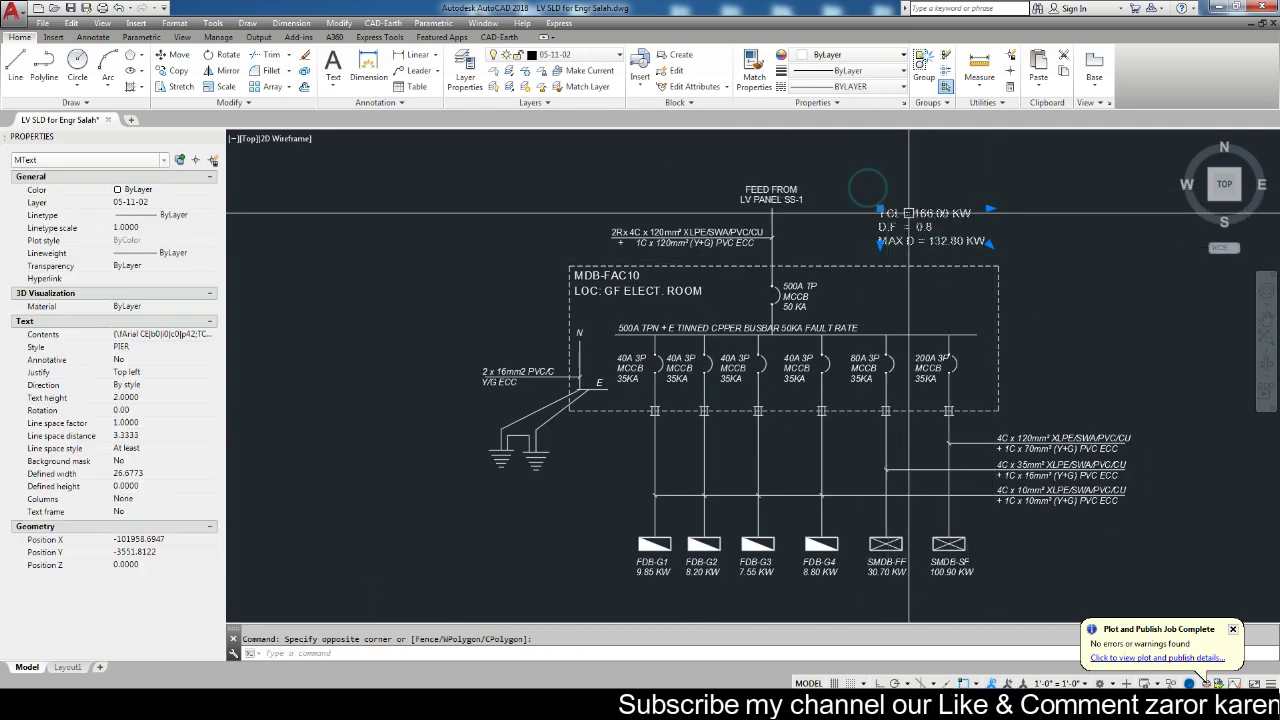
{"action": "type", "text": "m"}
{"action": "key", "text": "space"}
{"action": "left_click", "coordinate": [856, 298]}
{"action": "middle_click_drag", "start_coordinate": [887, 514], "coordinate": [880, 348]}
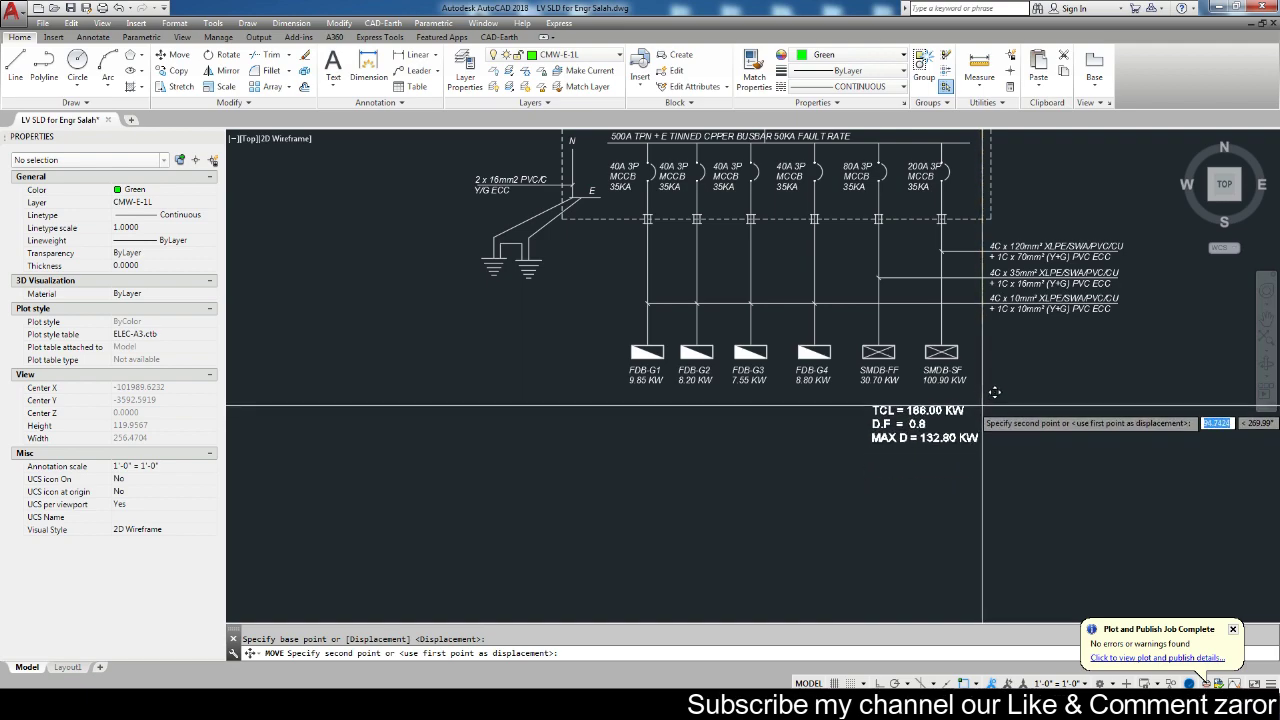
{"action": "left_click", "coordinate": [988, 392]}
{"action": "scroll", "coordinate": [949, 432], "scroll_direction": "down", "scroll_amount": 2}
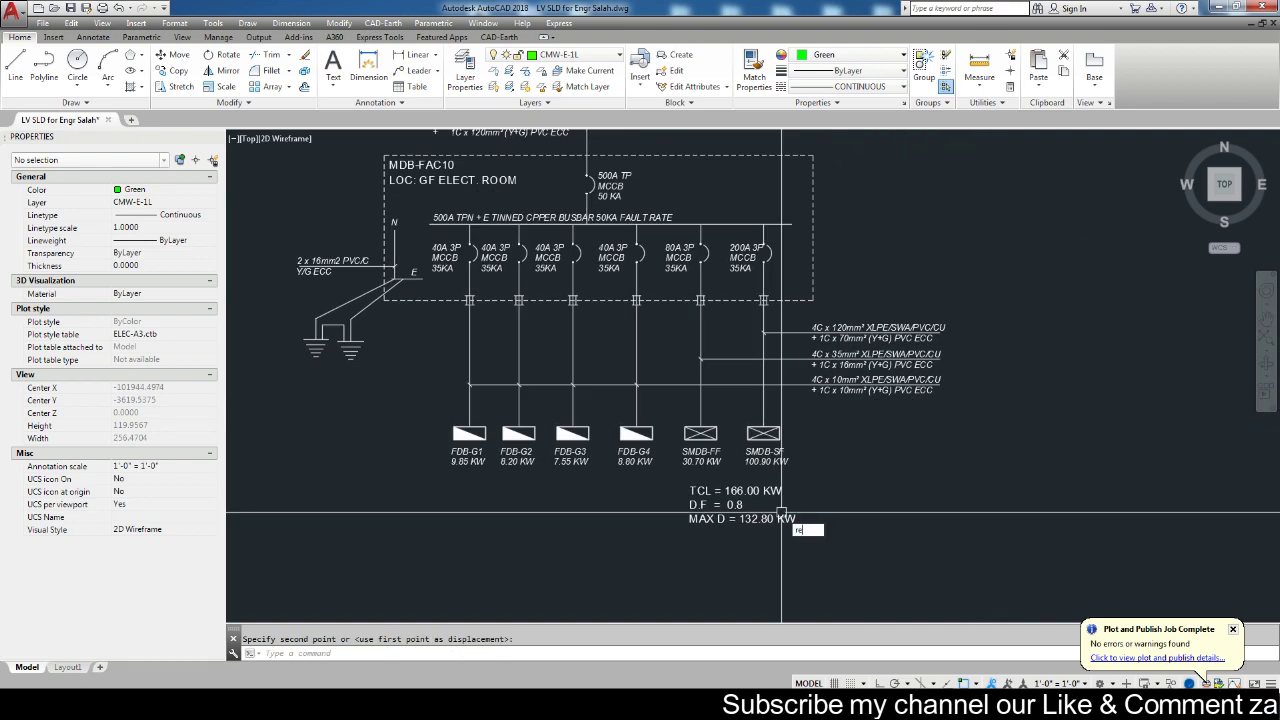
Draw a rectangle around the TCL, D.F and MAX D load summary.
{"action": "scroll", "coordinate": [790, 520], "scroll_direction": "up", "scroll_amount": 5}
{"action": "type", "text": "rec"}
{"action": "key", "text": "space"}
{"action": "left_click", "coordinate": [590, 428]}
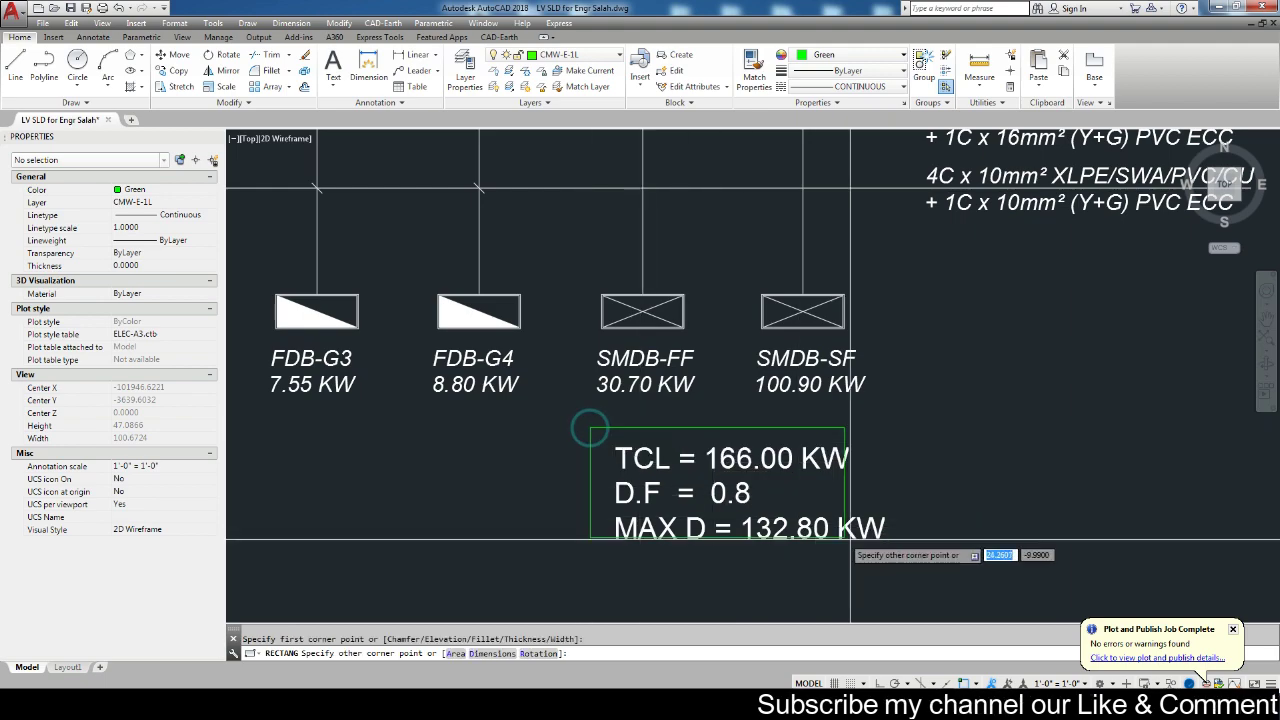
{"action": "left_click", "coordinate": [913, 558]}
{"action": "left_click_drag", "start_coordinate": [900, 440], "coordinate": [777, 551]}
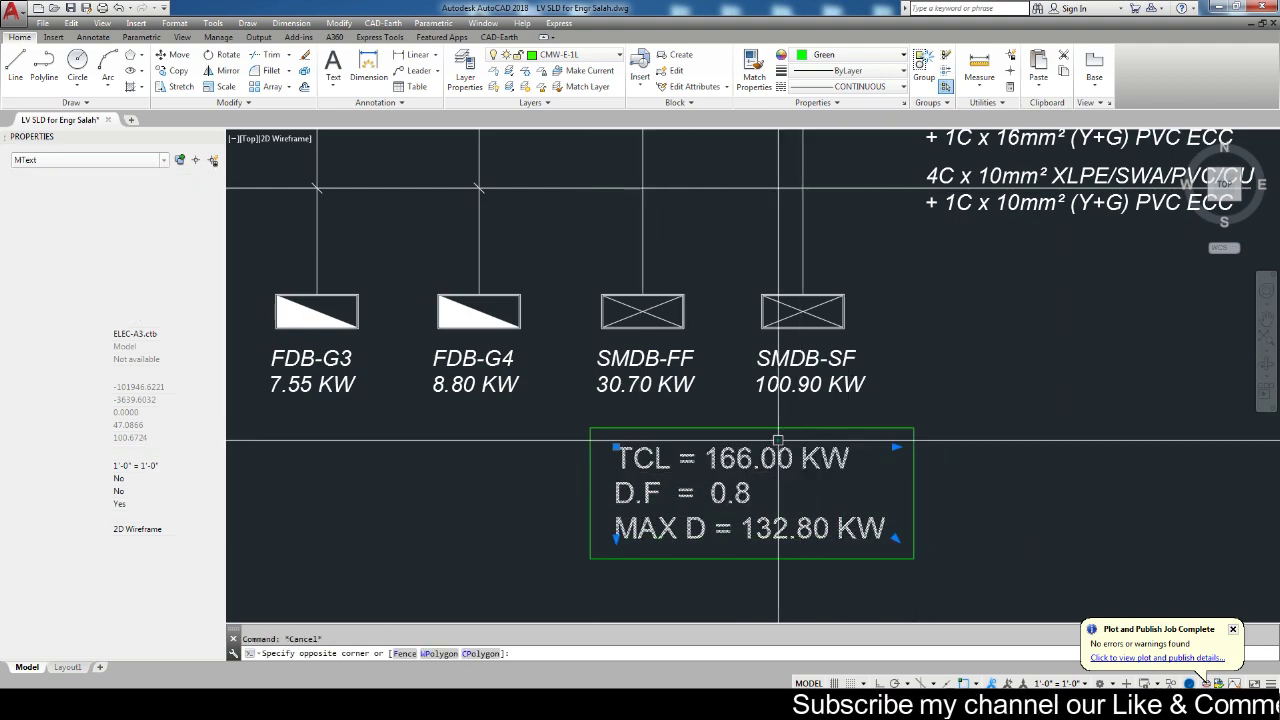
Make layer 0 current with ByLayer colour and ByLayer linetype.
{"action": "left_click", "coordinate": [593, 75]}
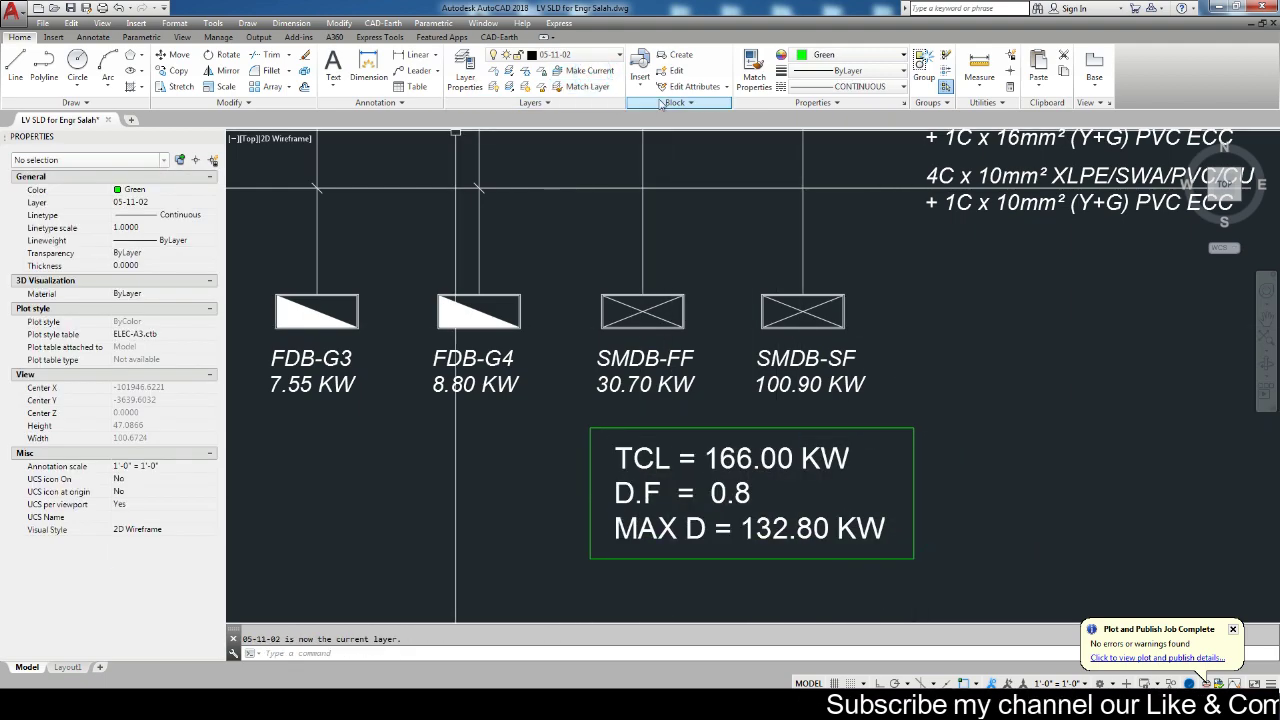
{"action": "left_click", "coordinate": [593, 57]}
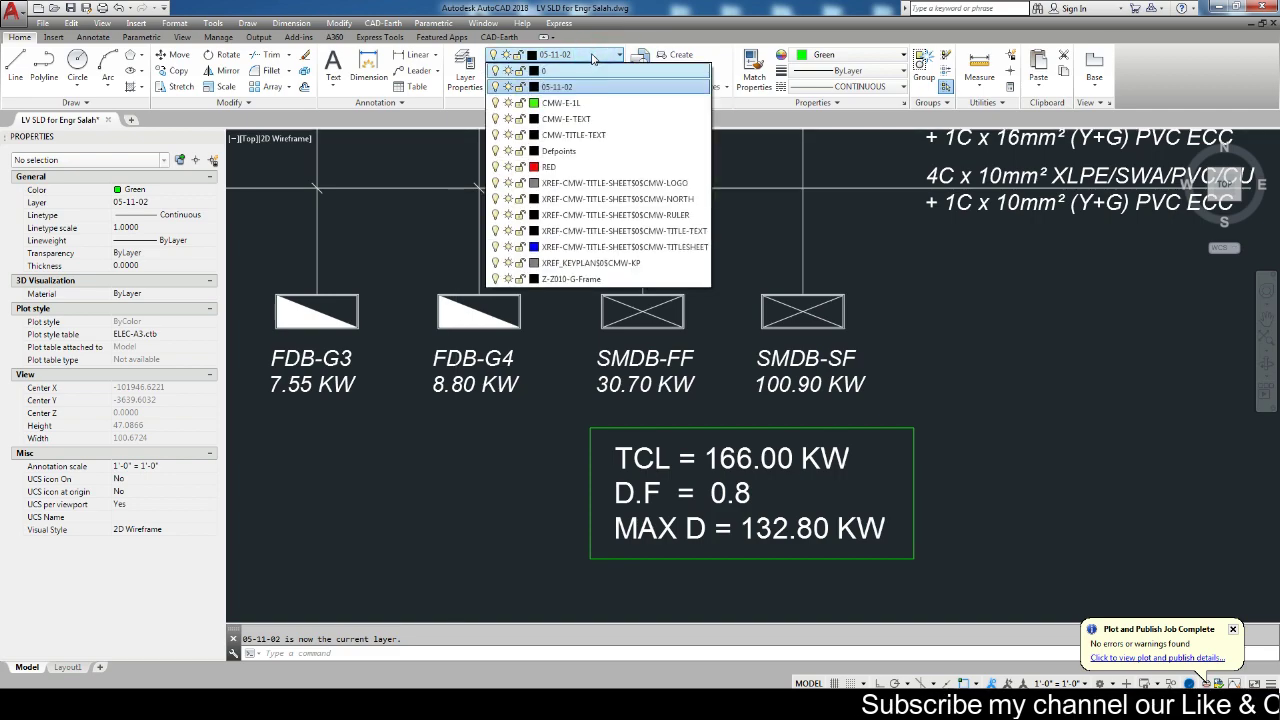
{"action": "key", "text": "Return"}
{"action": "left_click", "coordinate": [812, 53]}
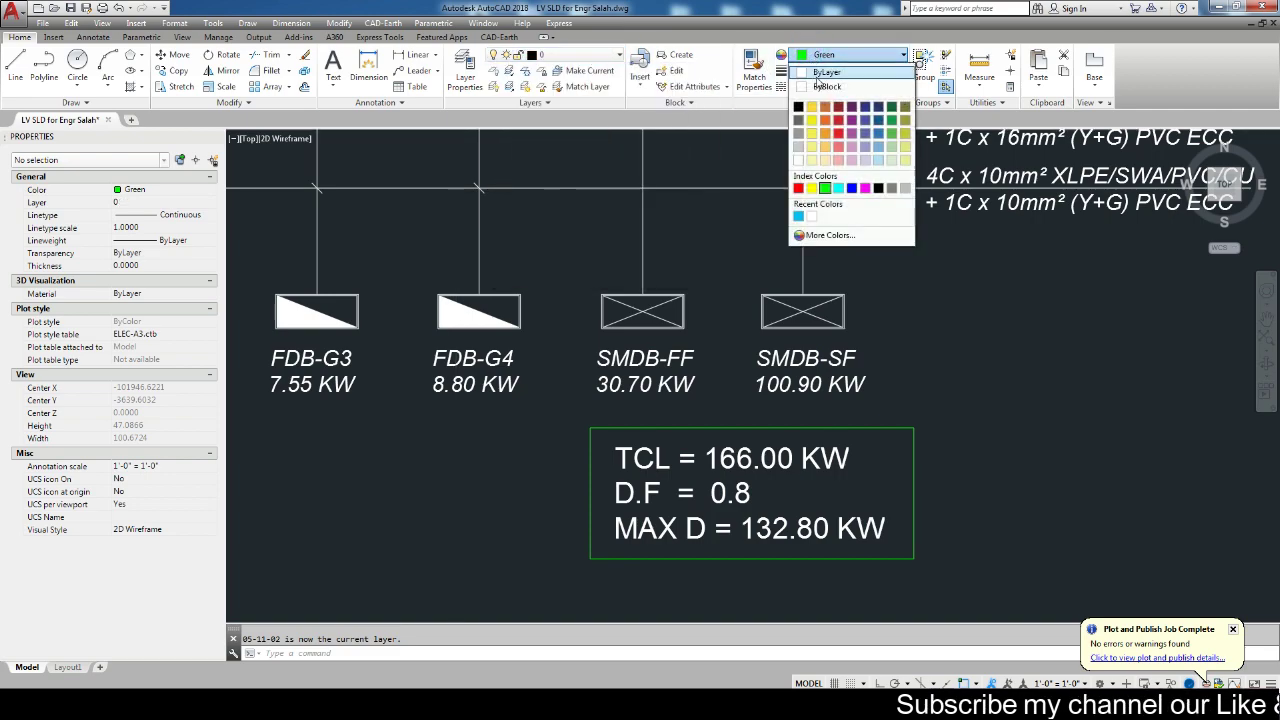
{"action": "left_click", "coordinate": [824, 73]}
{"action": "left_click", "coordinate": [848, 87]}
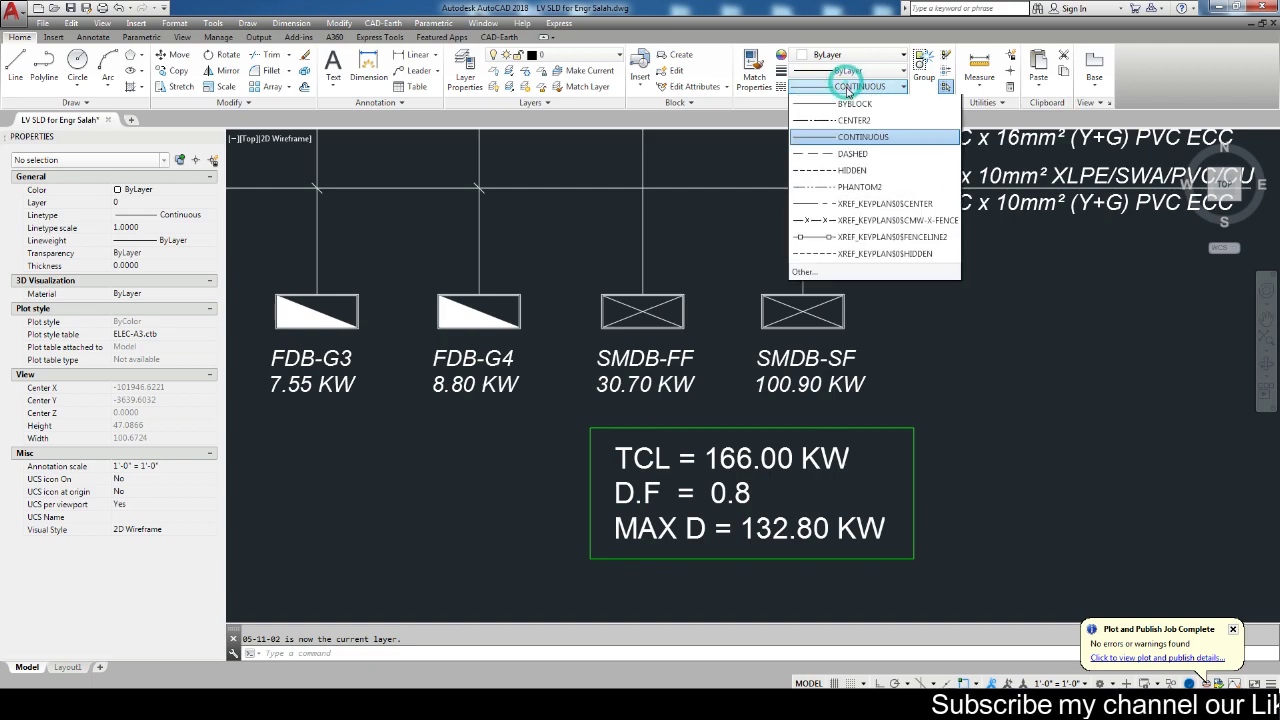
{"action": "left_click", "coordinate": [843, 106]}
{"action": "key", "text": "Escape"}
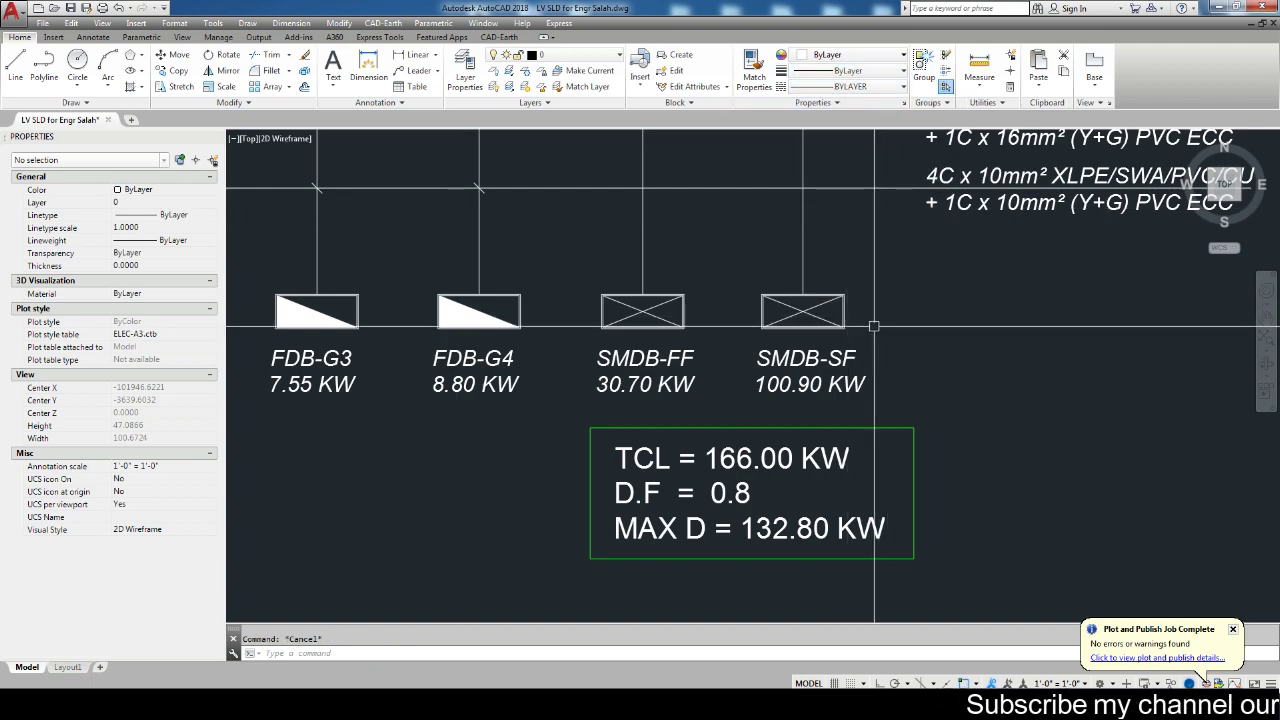
{"action": "scroll", "coordinate": [829, 470], "scroll_direction": "down", "scroll_amount": 4}
Match the green summary rectangle to a white object's properties.
{"action": "type", "text": "a"}
{"action": "key", "text": "Return"}
{"action": "scroll", "coordinate": [829, 485], "scroll_direction": "up", "scroll_amount": 4}
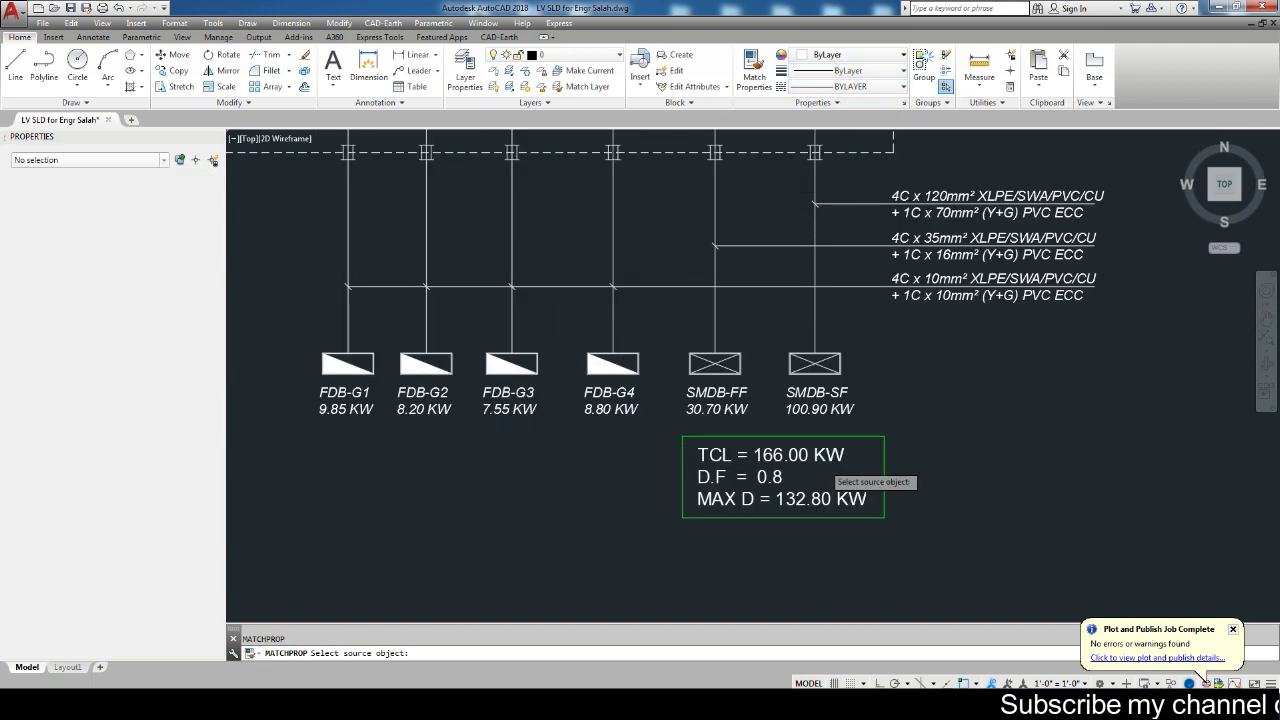
{"action": "left_click", "coordinate": [800, 460]}
{"action": "left_click_drag", "start_coordinate": [963, 466], "coordinate": [884, 414]}
{"action": "key", "text": "Escape"}
{"action": "scroll", "coordinate": [808, 456], "scroll_direction": "down", "scroll_amount": 2}
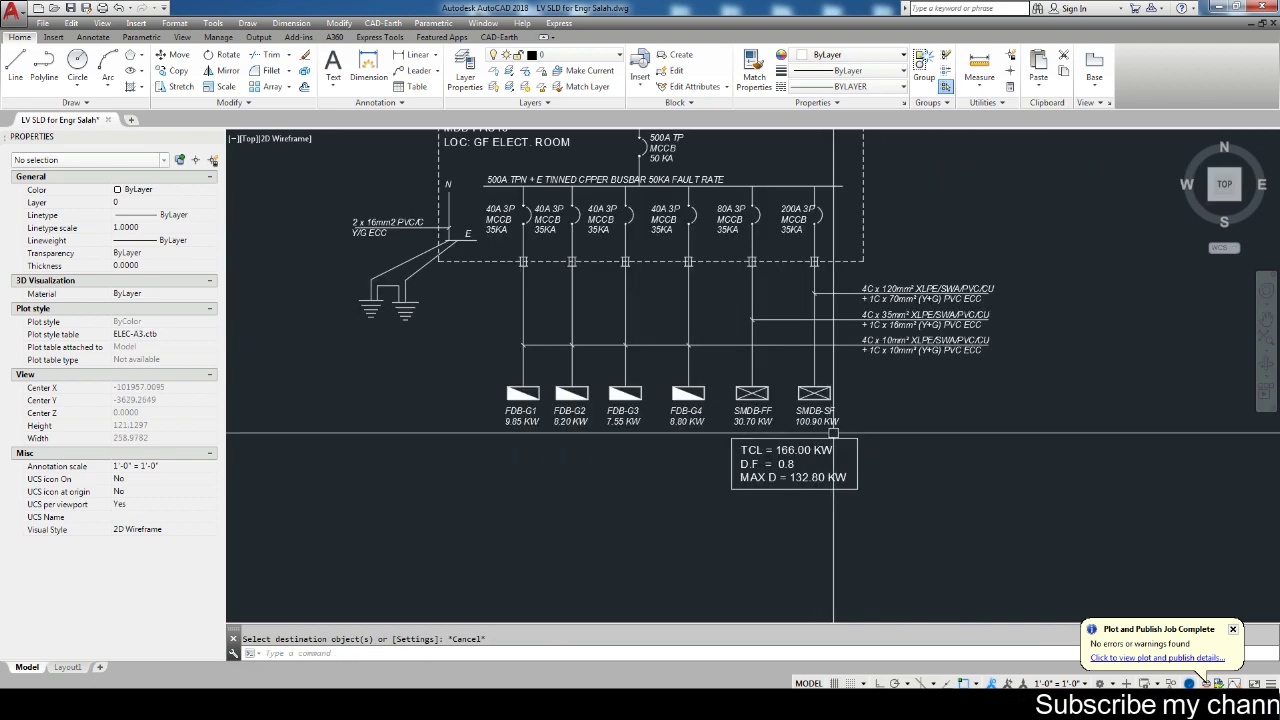
{"action": "scroll", "coordinate": [808, 456], "scroll_direction": "down", "scroll_amount": 2}
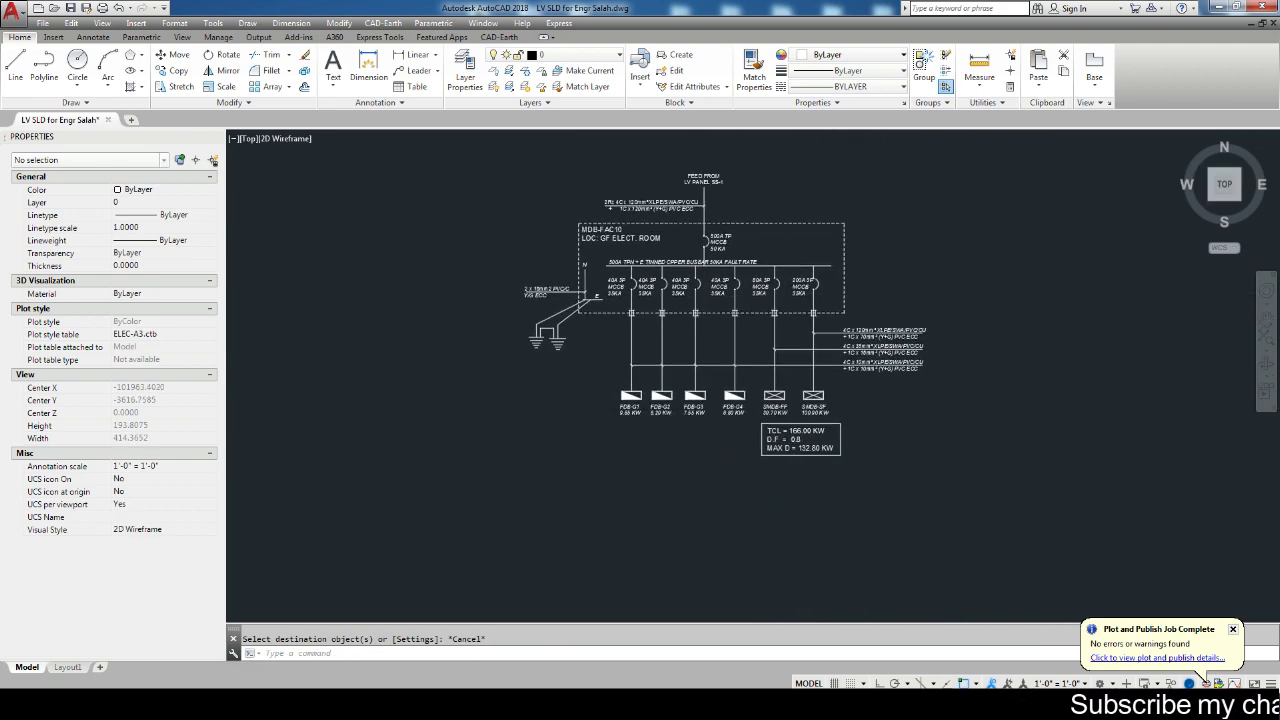
Pan and zoom around the finished MDB-FAC10 diagram to review it.
{"action": "middle_click_drag", "start_coordinate": [695, 266], "coordinate": [663, 274]}
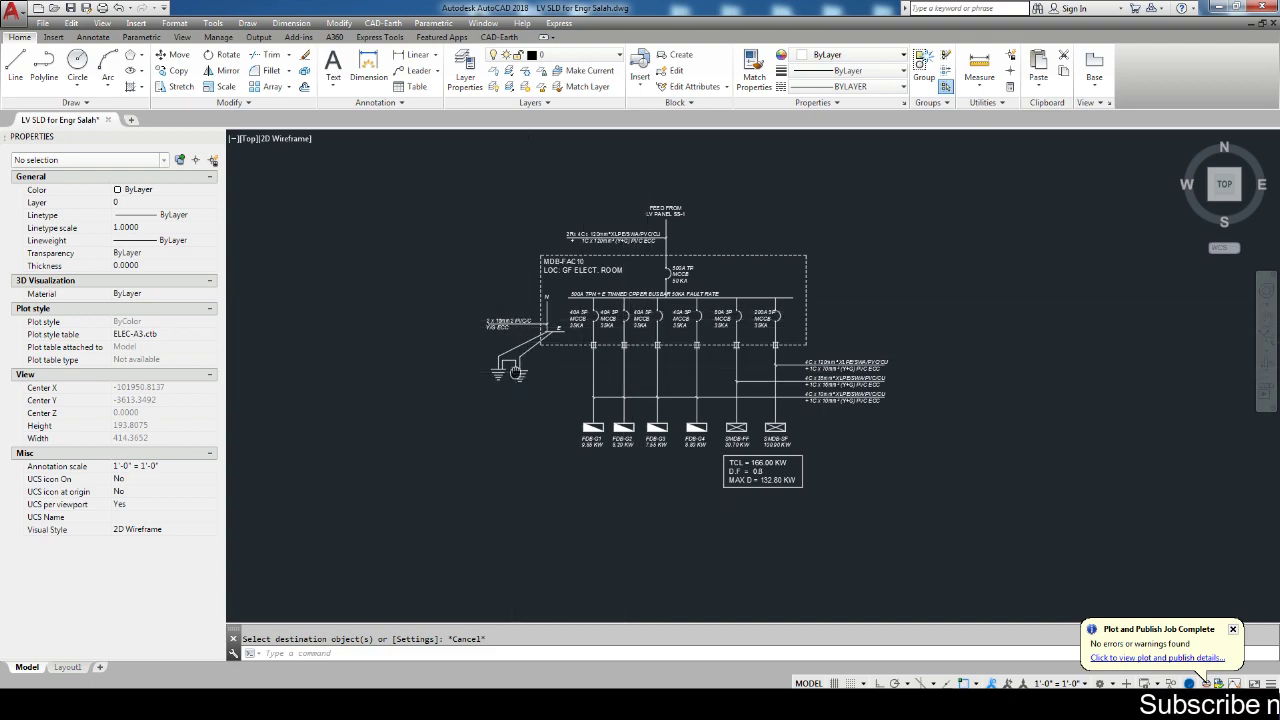
{"action": "middle_click_drag", "start_coordinate": [516, 373], "coordinate": [544, 377]}
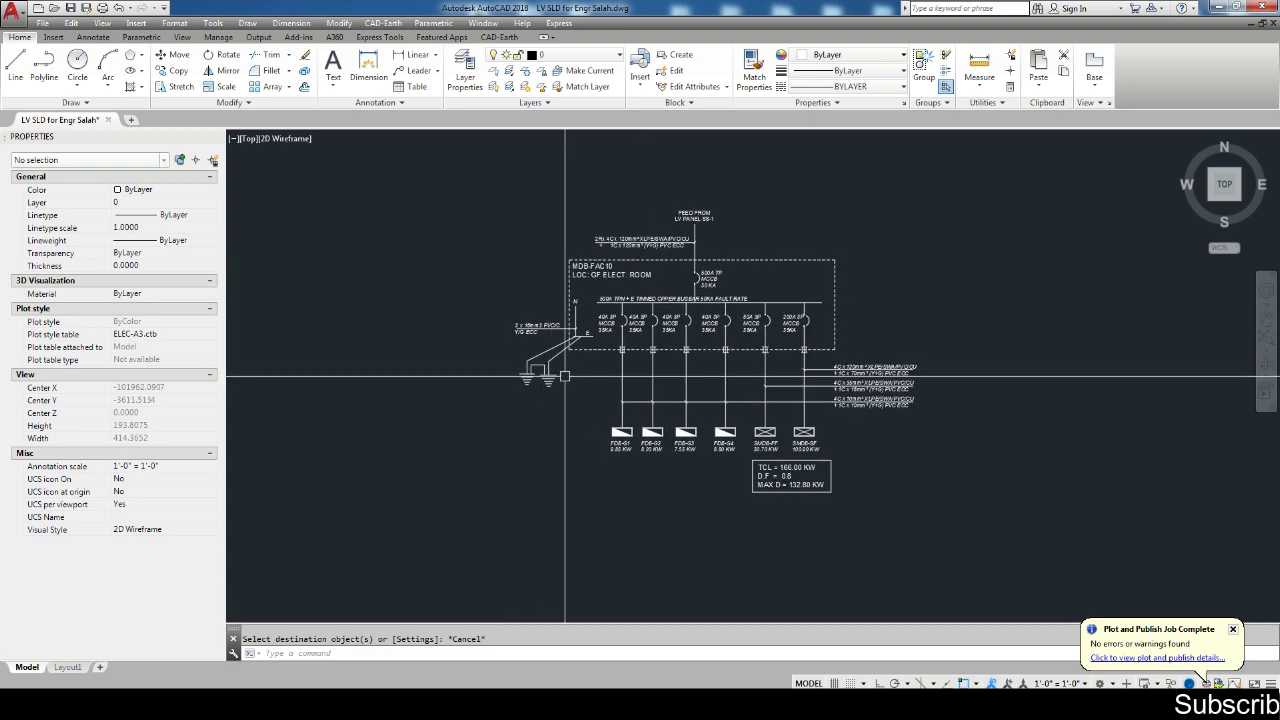
{"action": "scroll", "coordinate": [565, 376], "scroll_direction": "up", "scroll_amount": 2}
{"action": "scroll", "coordinate": [565, 370], "scroll_direction": "up", "scroll_amount": 2}
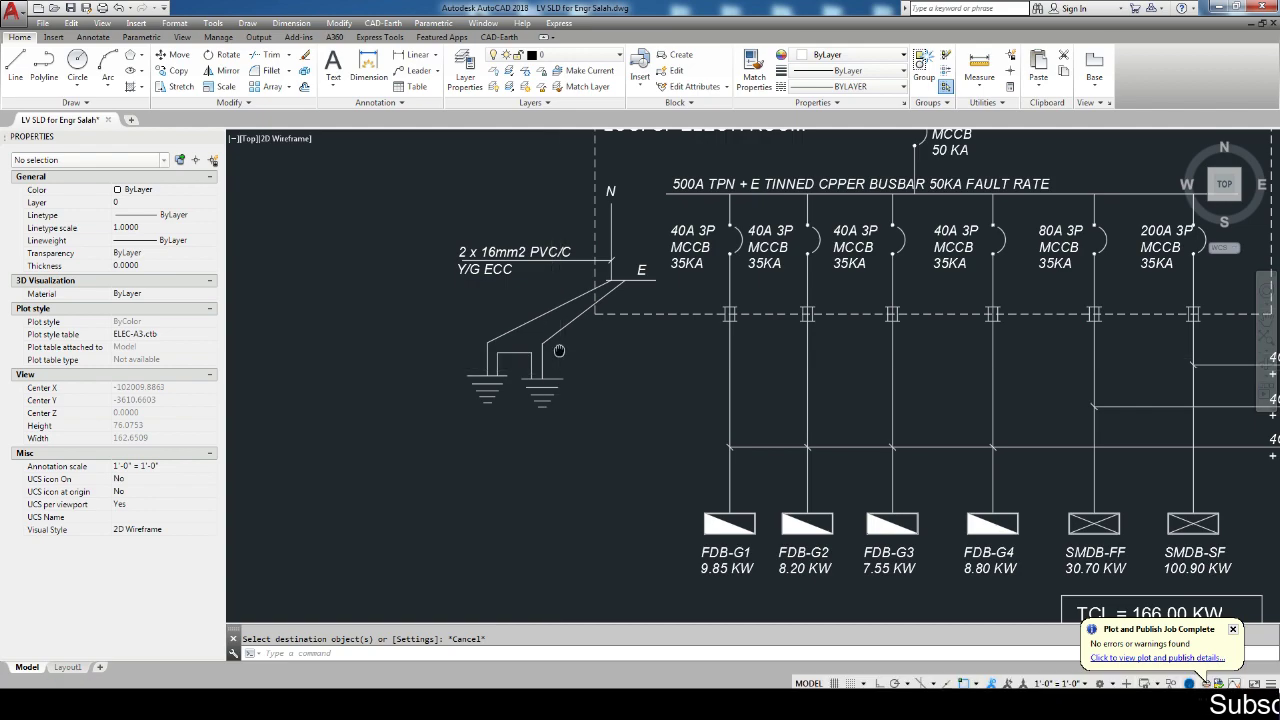
{"action": "mouse_move", "coordinate": [559, 350]}
{"action": "middle_mouse_down"}
{"action": "mouse_move", "coordinate": [561, 366]}
{"action": "mouse_move", "coordinate": [605, 377]}
{"action": "middle_mouse_up"}
{"action": "scroll", "coordinate": [617, 376], "scroll_direction": "down", "scroll_amount": 4}
{"action": "scroll", "coordinate": [685, 397], "scroll_direction": "down", "scroll_amount": 2}
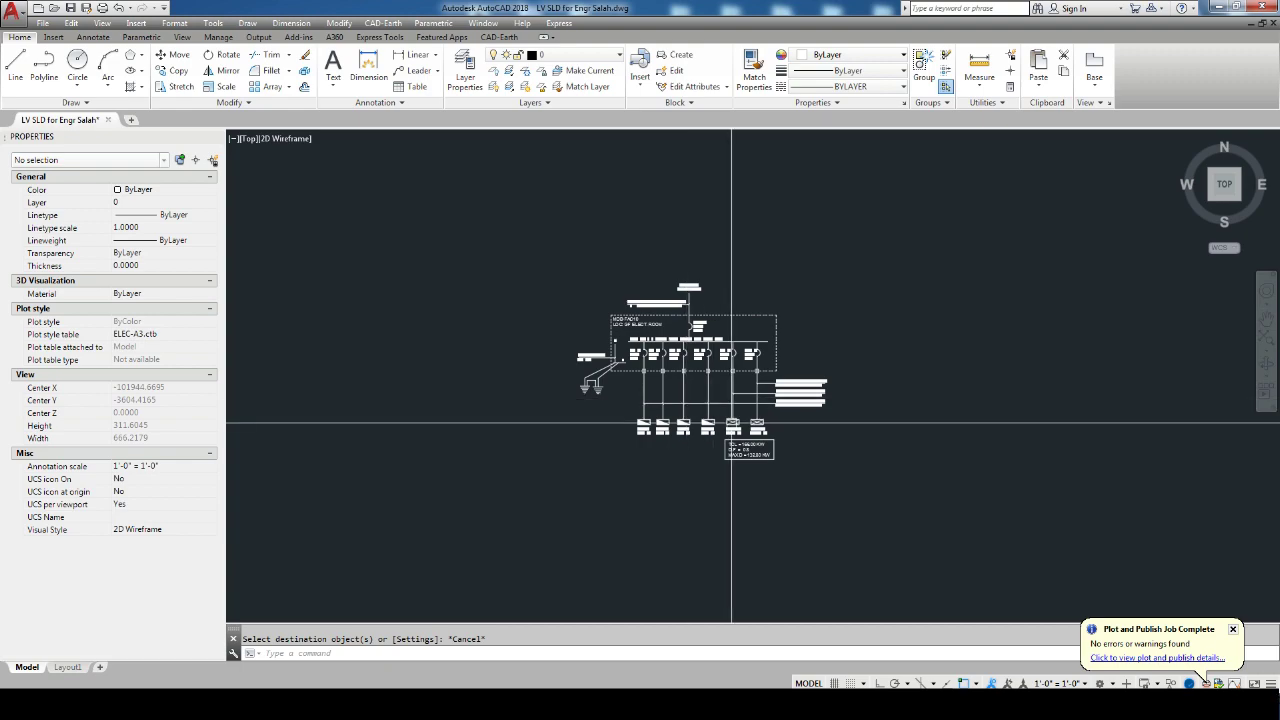
{"action": "middle_click_drag", "start_coordinate": [746, 433], "coordinate": [732, 431]}
{"action": "scroll", "coordinate": [734, 432], "scroll_direction": "down", "scroll_amount": 3}
{"action": "scroll", "coordinate": [733, 432], "scroll_direction": "down", "scroll_amount": 1}
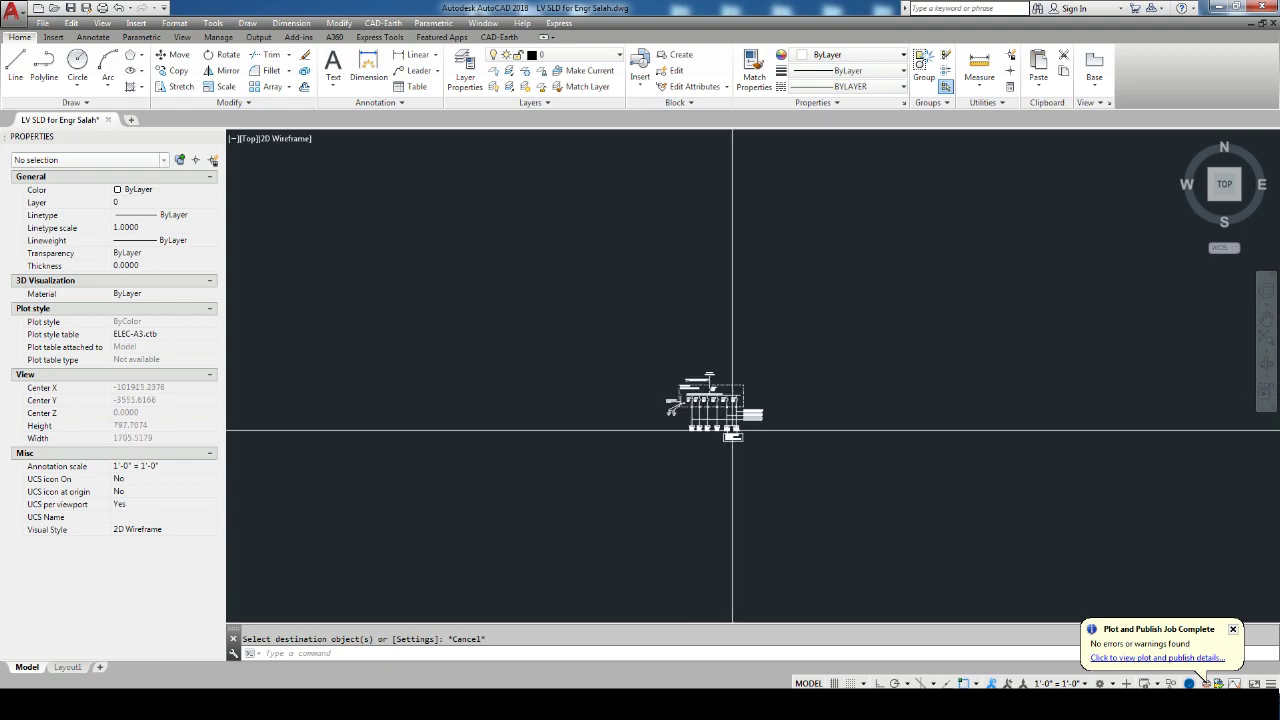